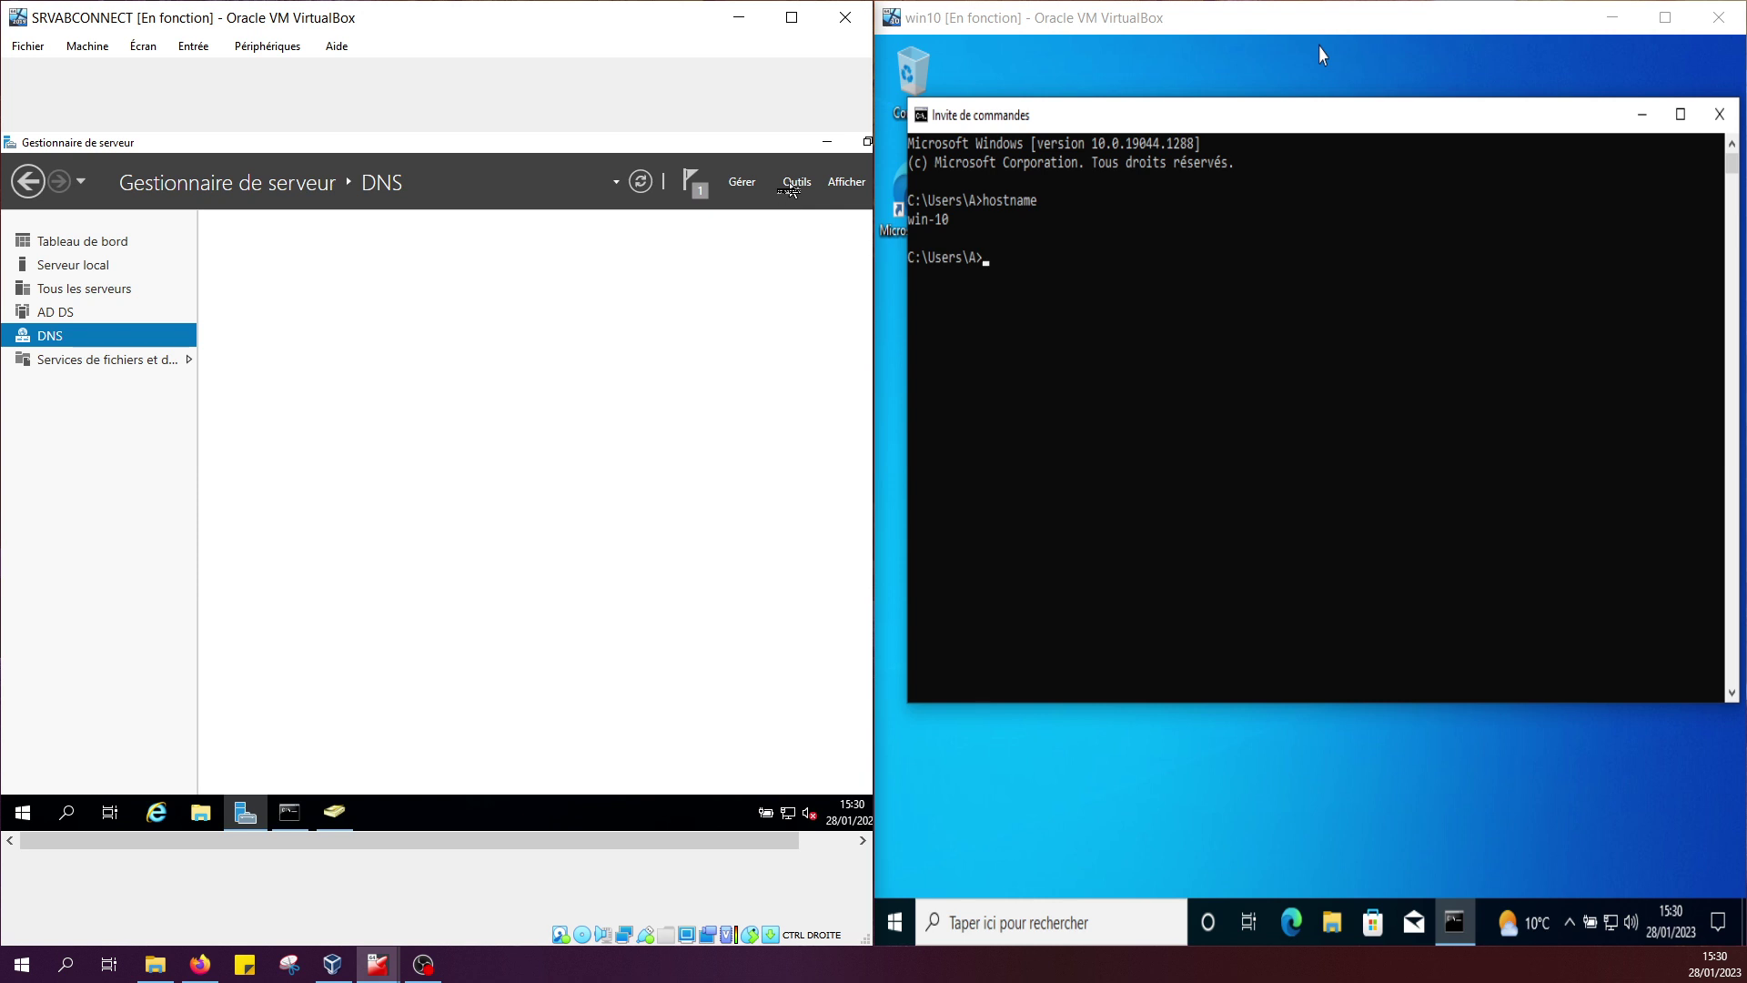
# Open the DNS management console from the server management tools on SRVABCONNECT.
pyautogui.click(797, 182)
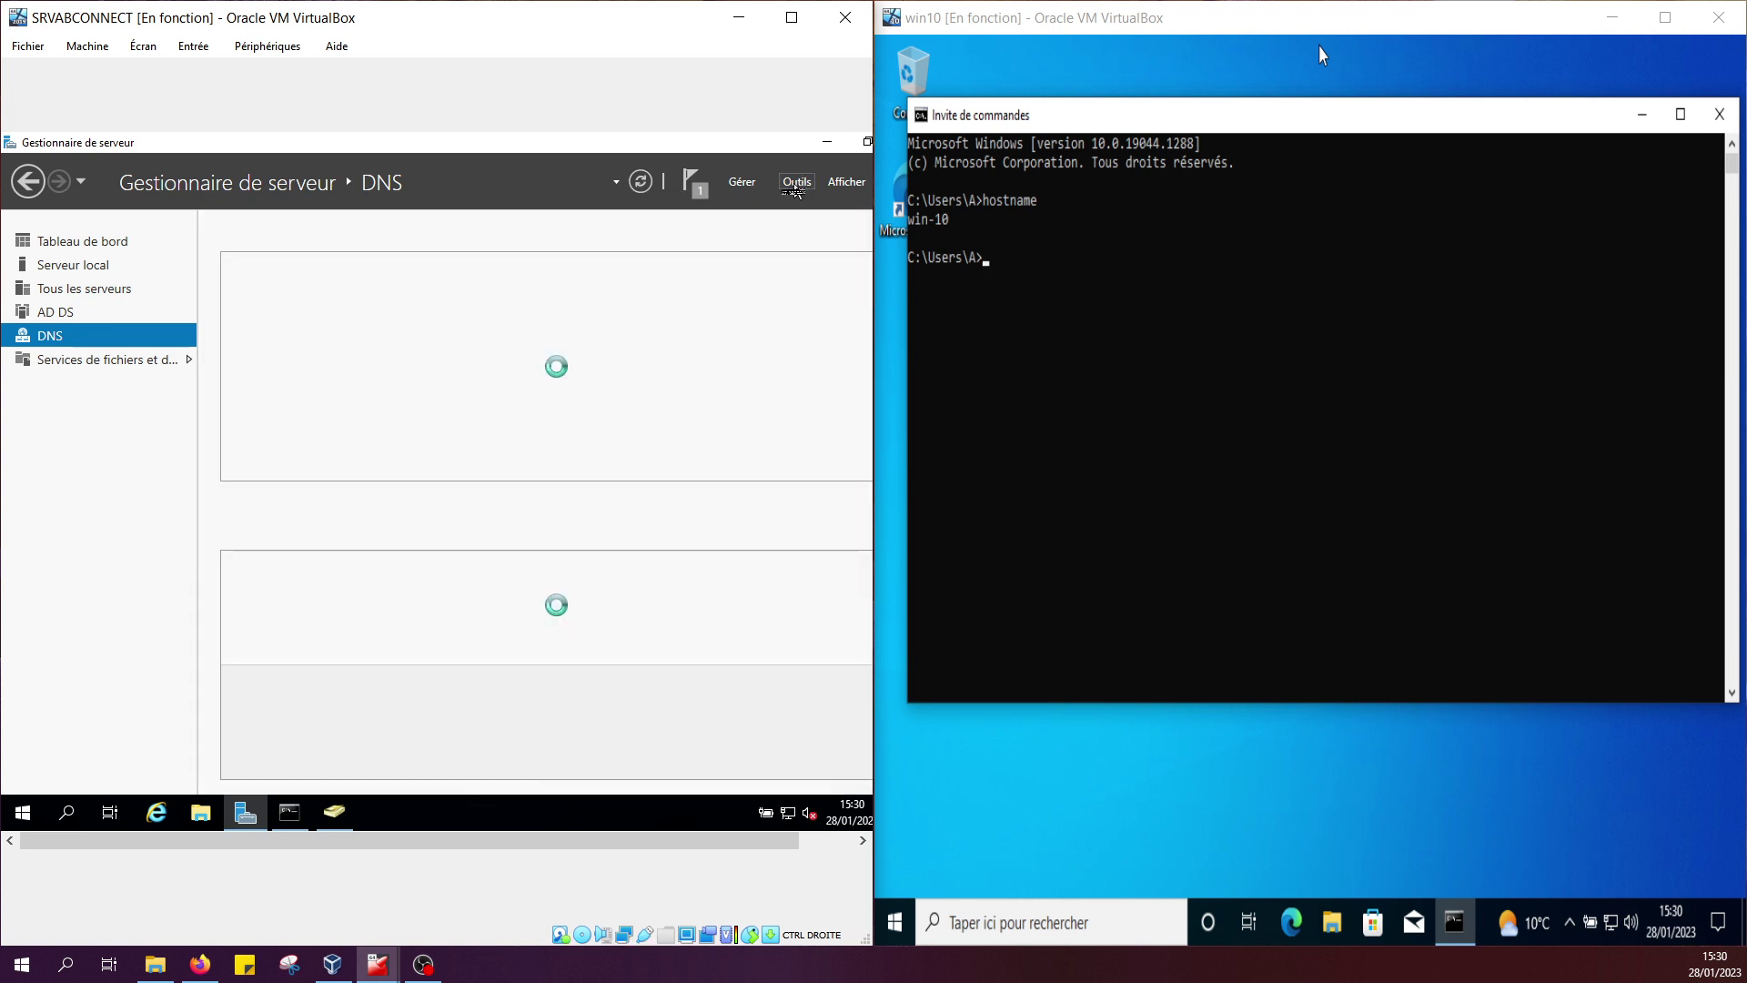
pyautogui.click(798, 182)
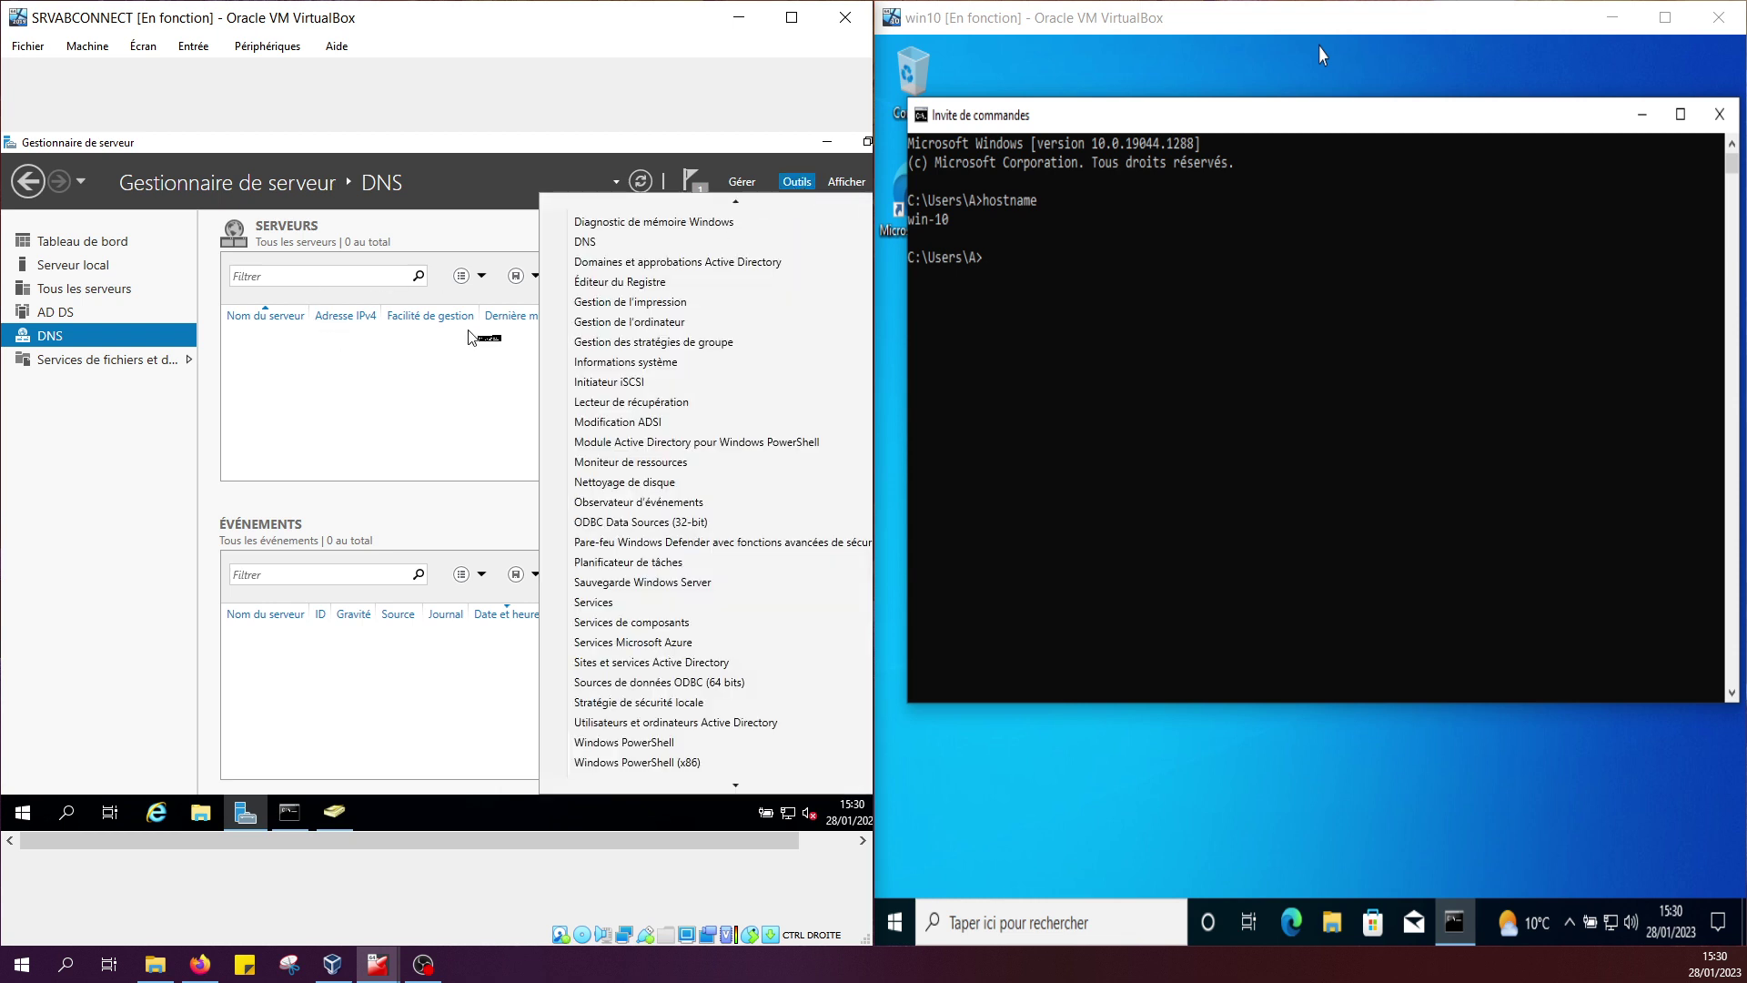
pyautogui.click(602, 244)
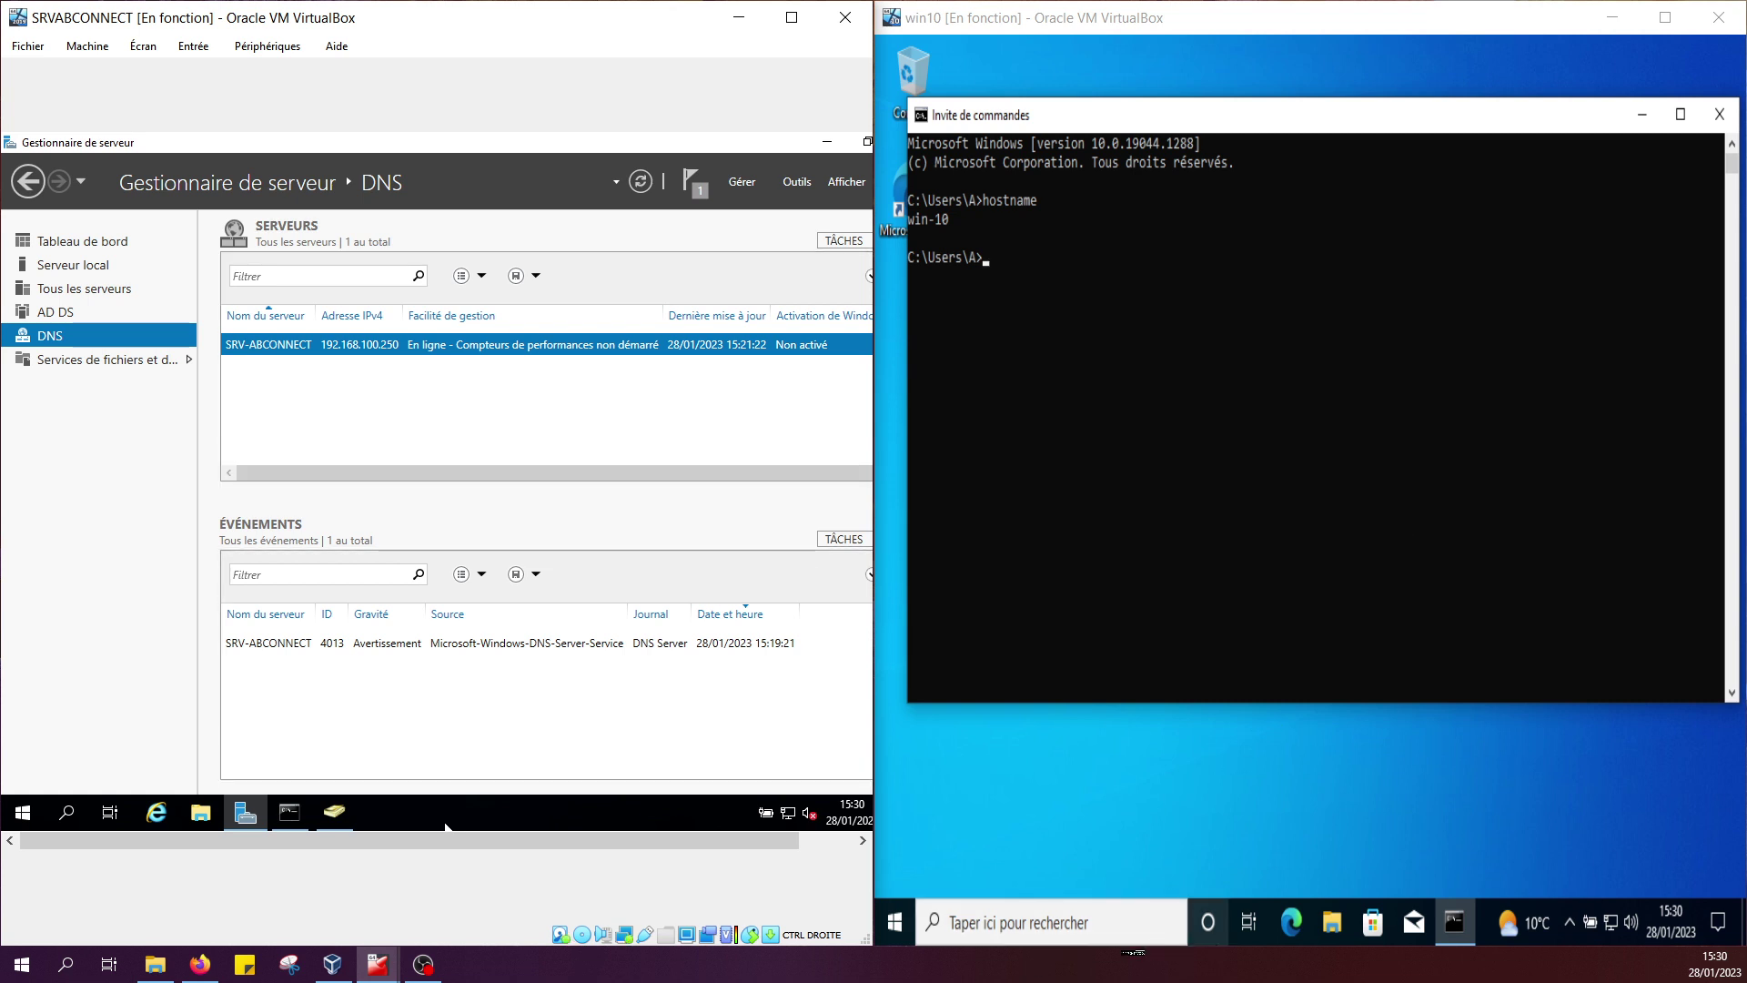
pyautogui.click(926, 906)
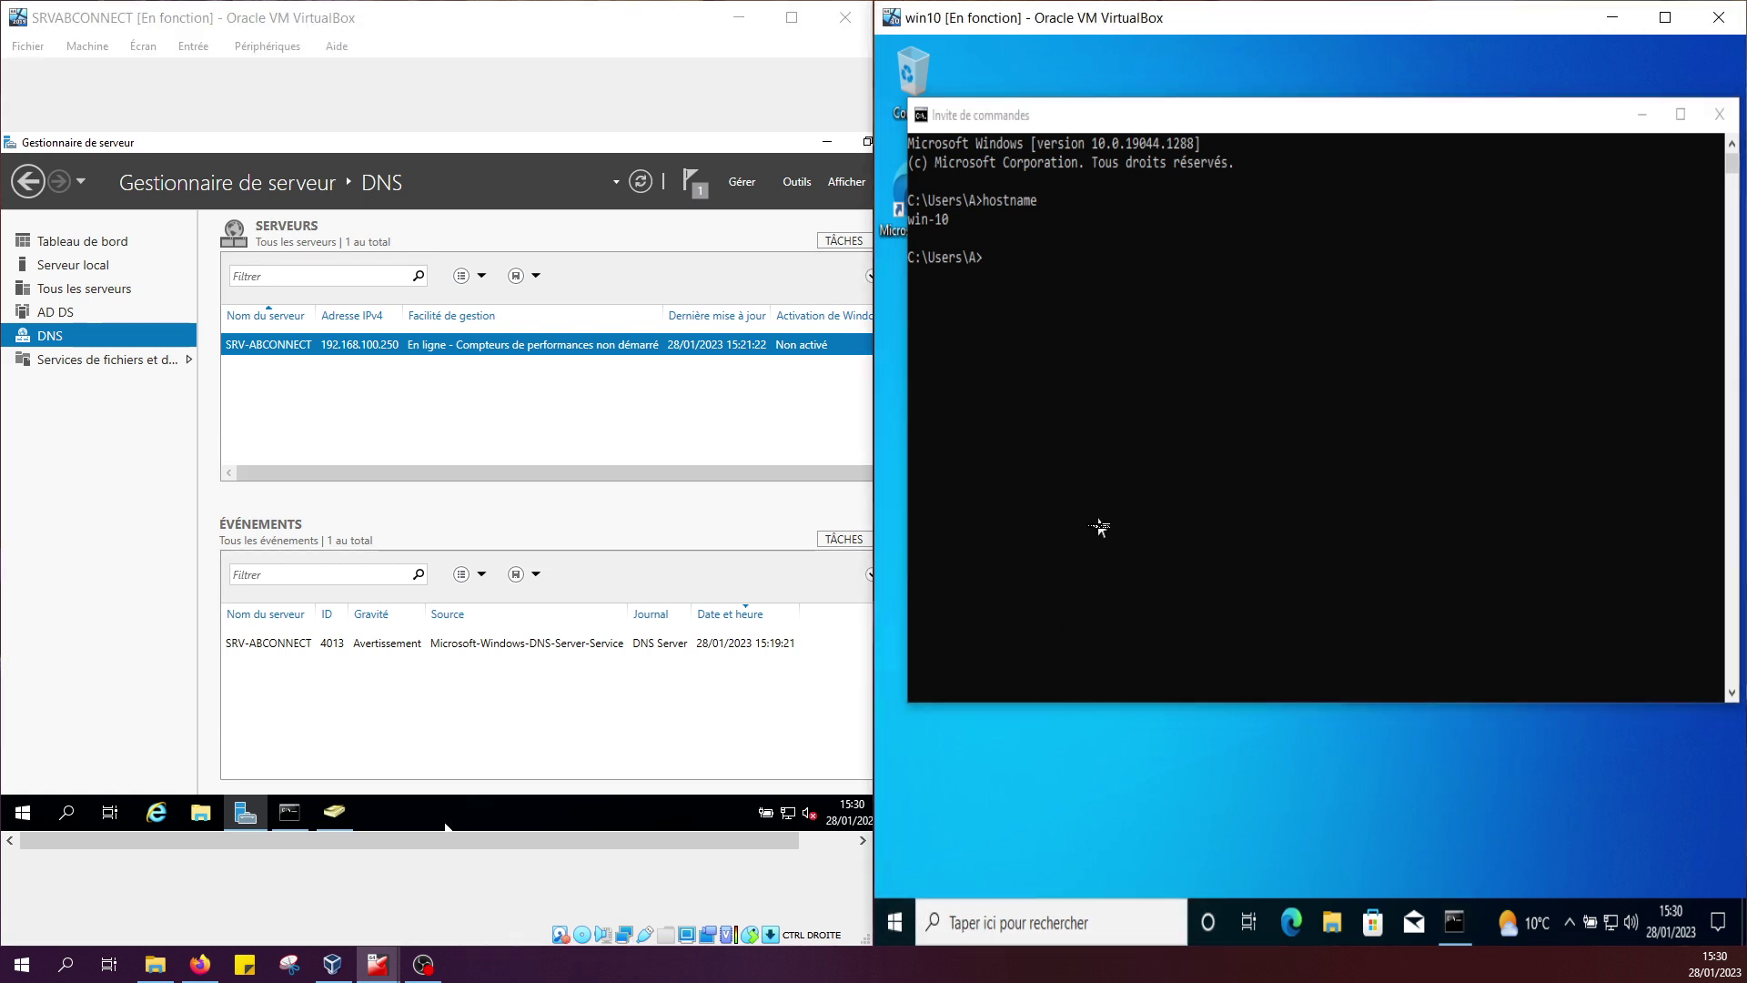
pyautogui.press('super')
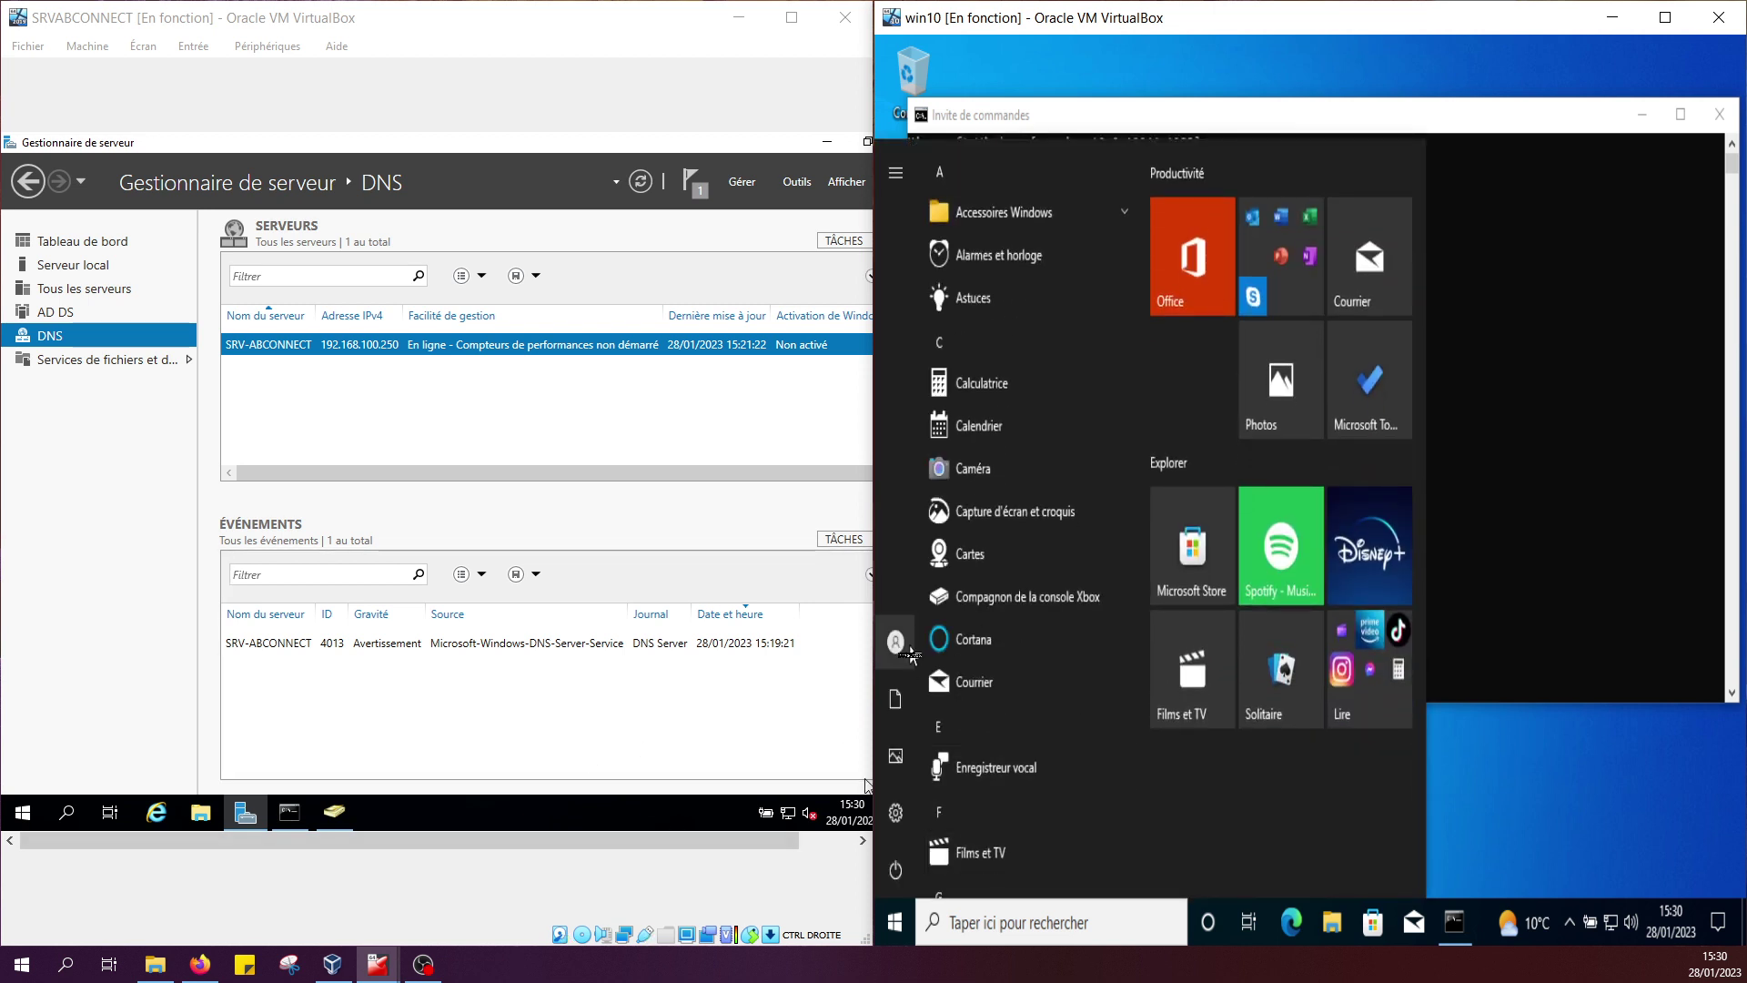
pyautogui.moveTo(910, 653)
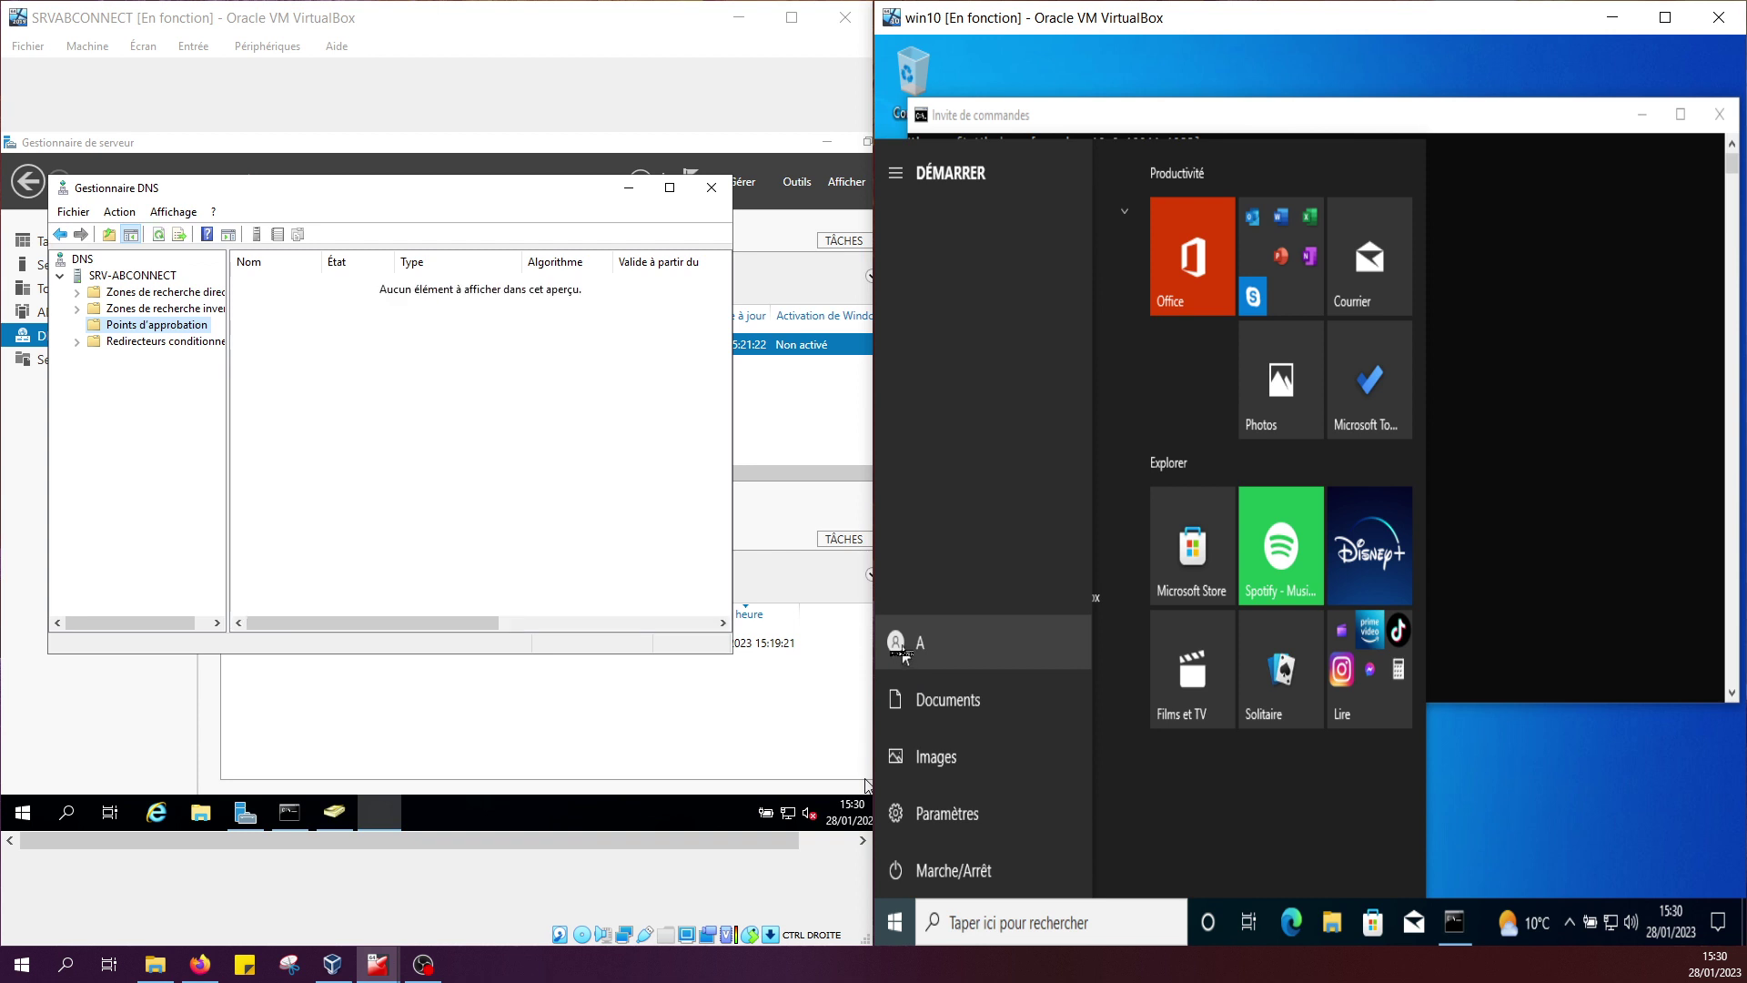
pyautogui.click(905, 653)
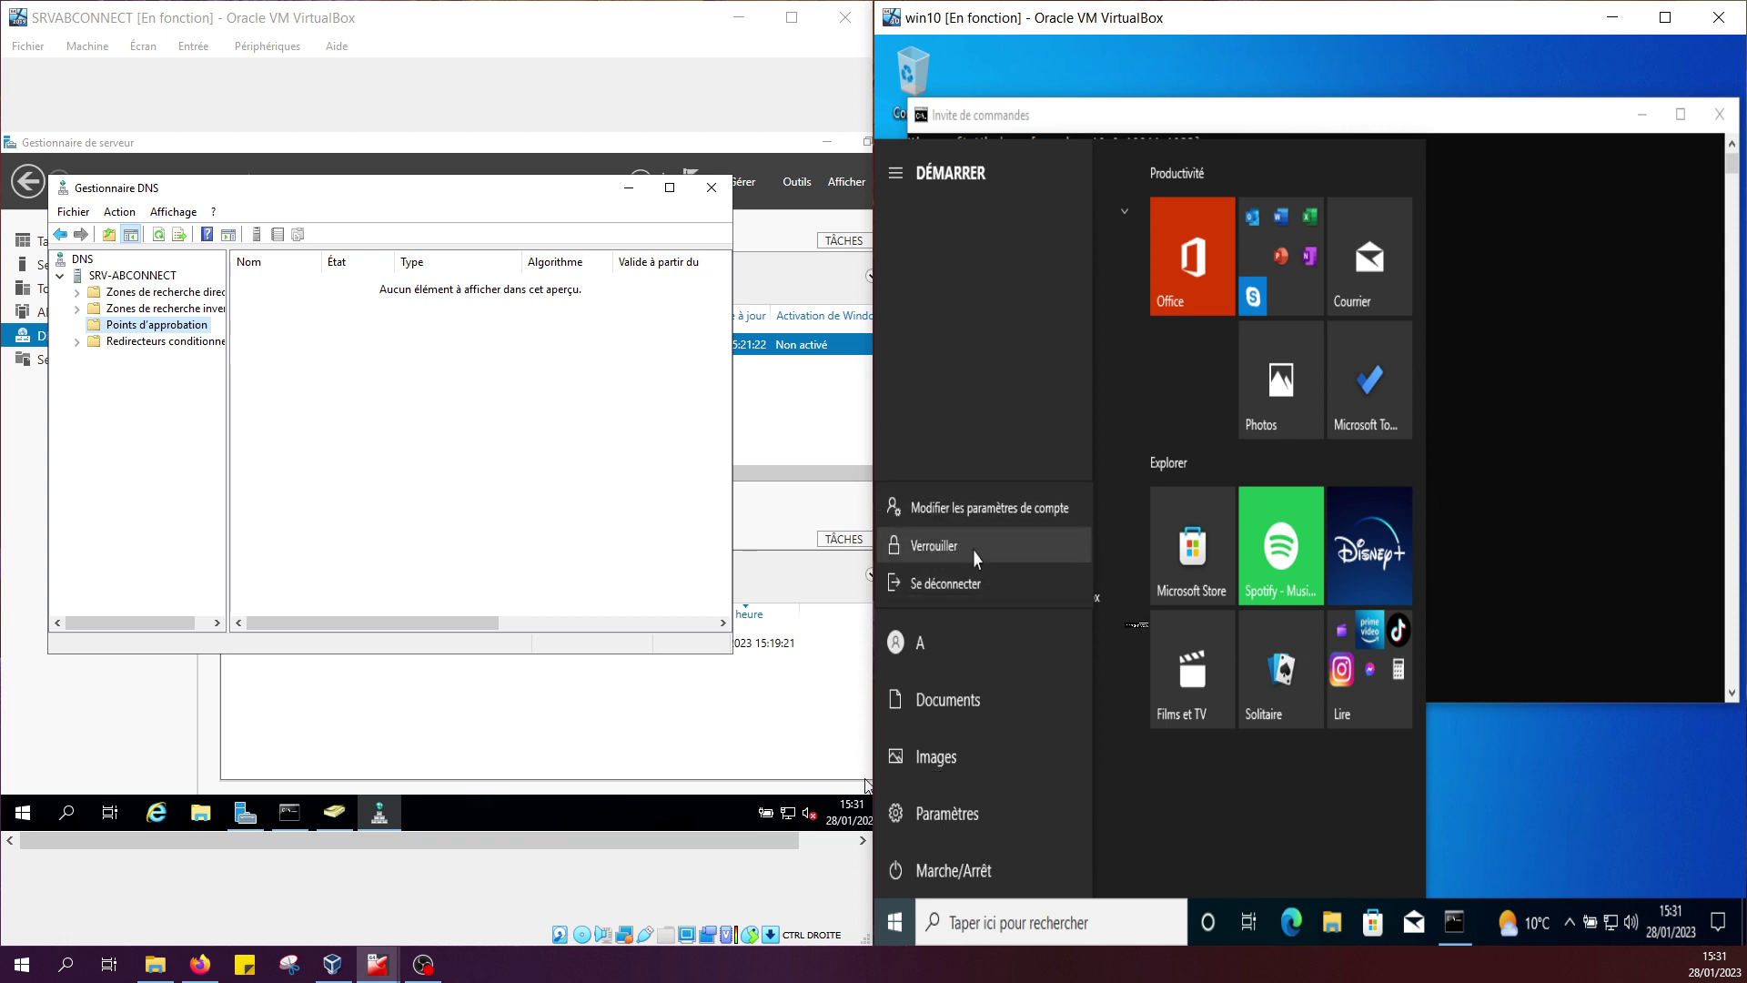
pyautogui.press('Escape')
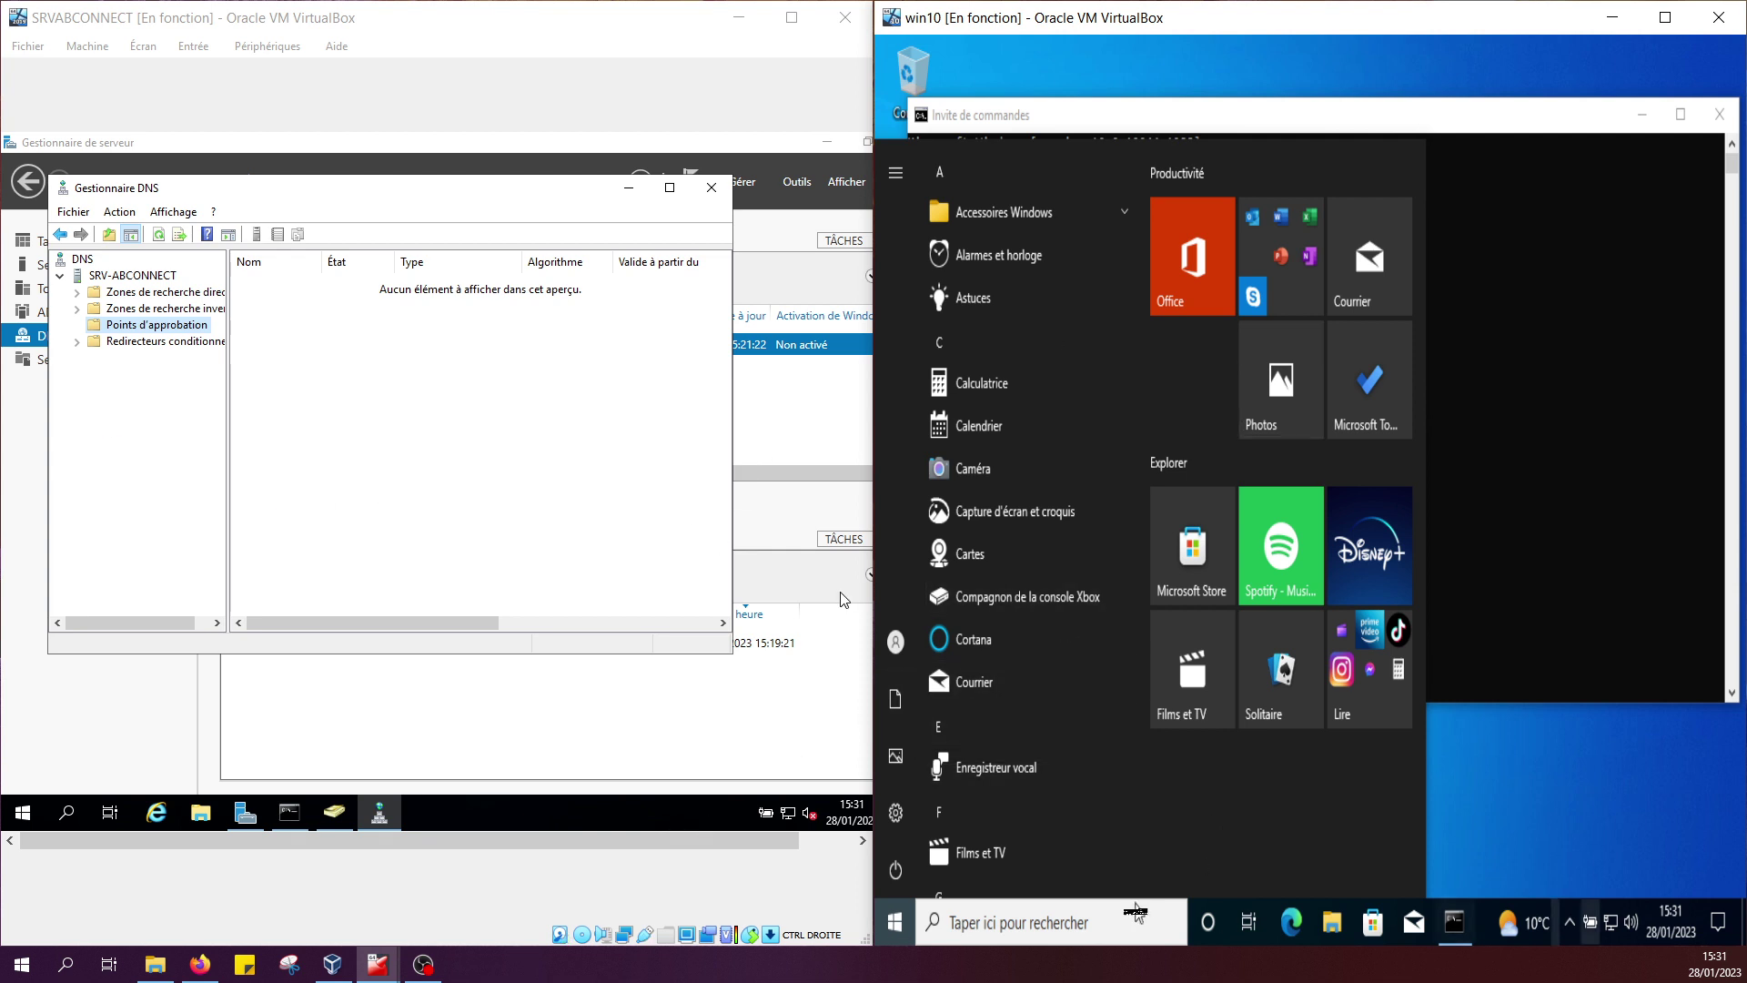
# Run ipconfig in the command prompt of the win10 virtual machine to check its IP configuration.
pyautogui.click(1465, 612)
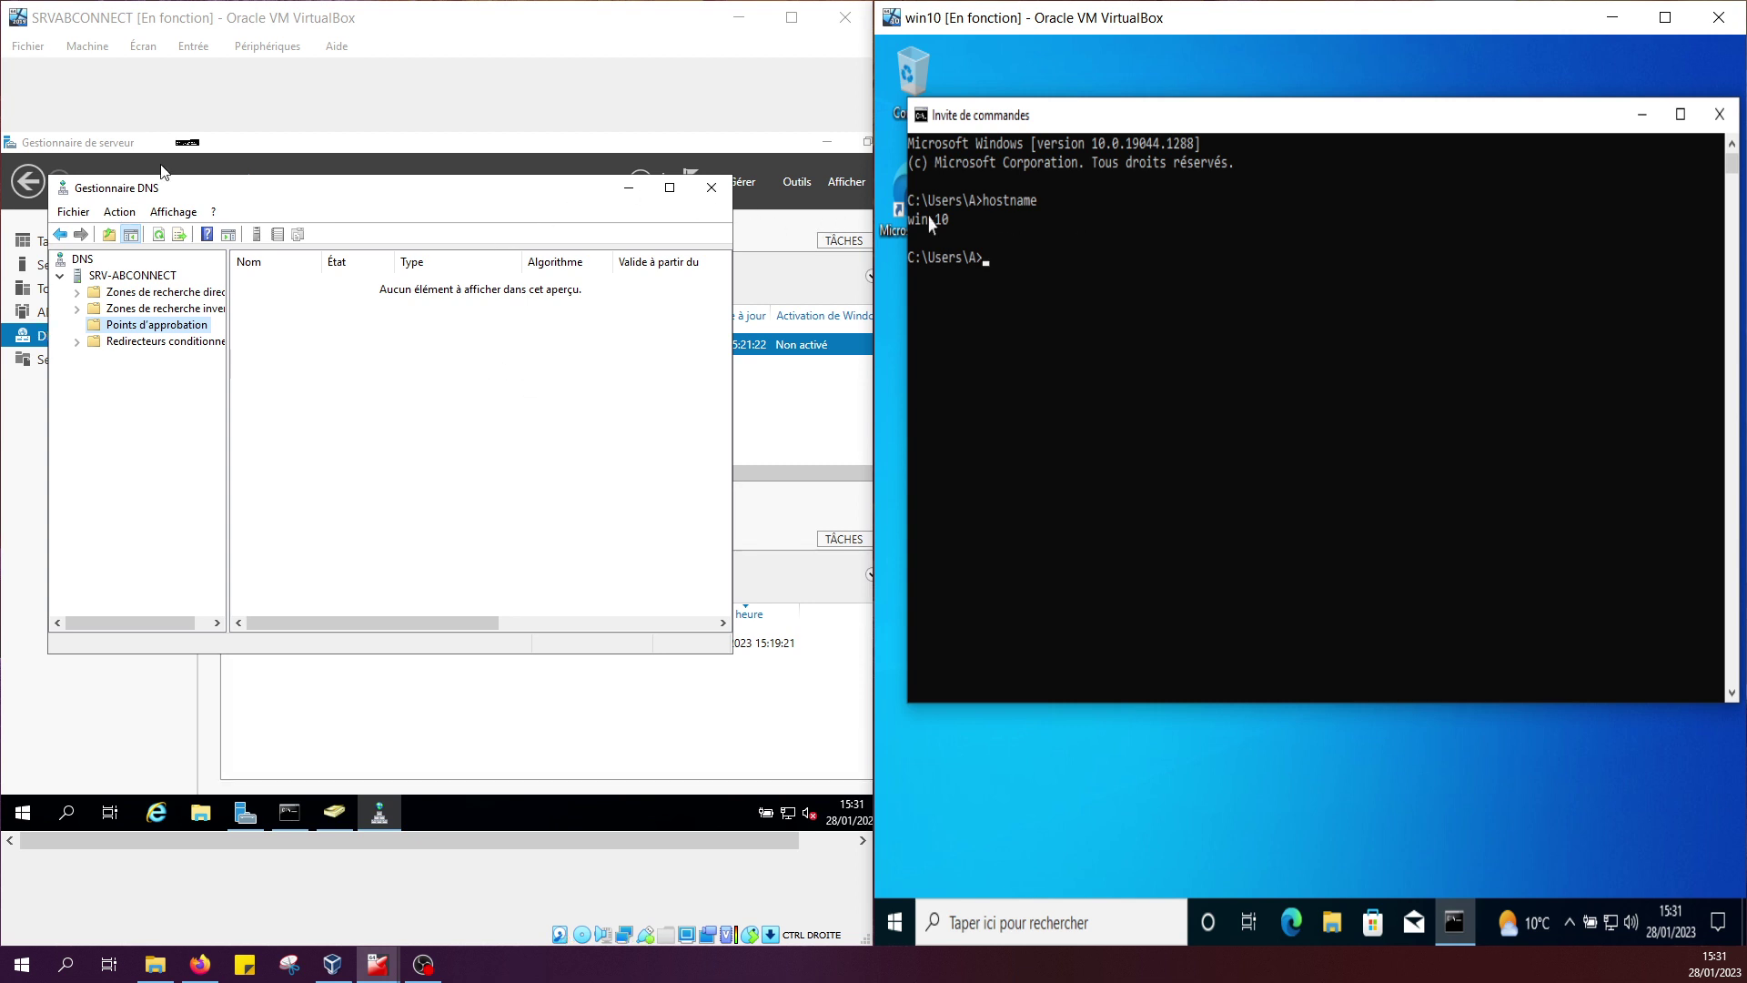
pyautogui.write('ipconfig')
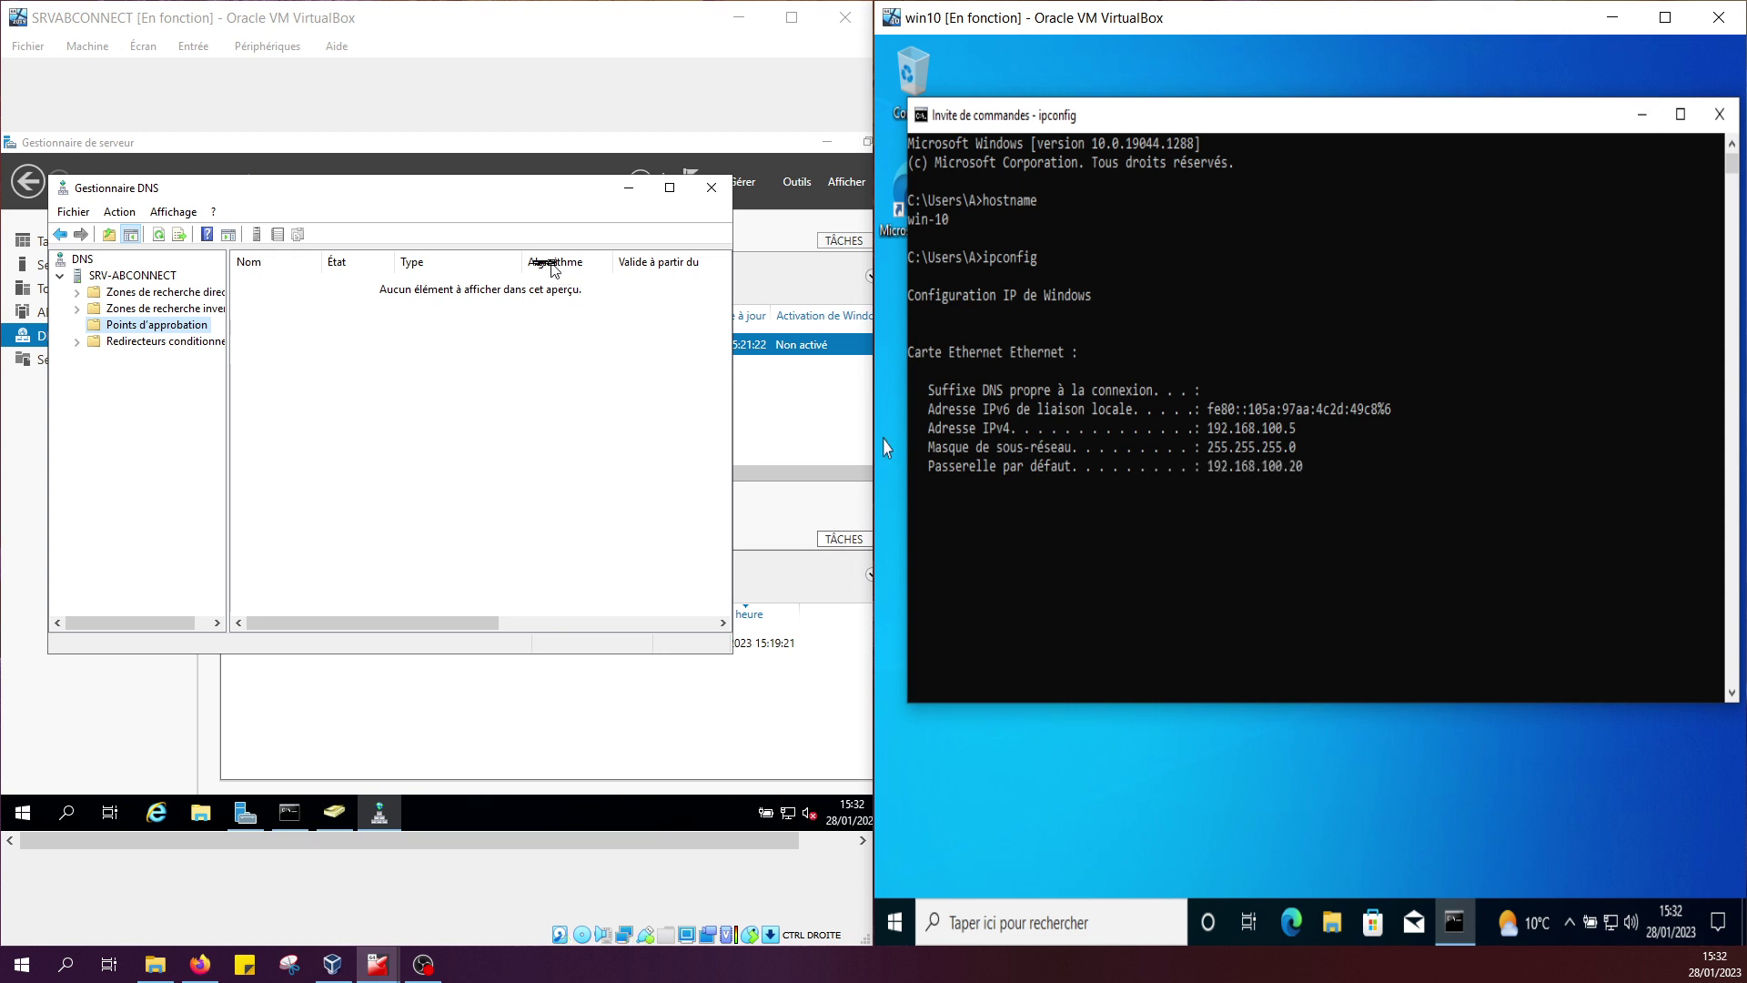
# Minimize the DNS console on the server and check the feature installation's progress in the notifications.
pyautogui.click(628, 187)
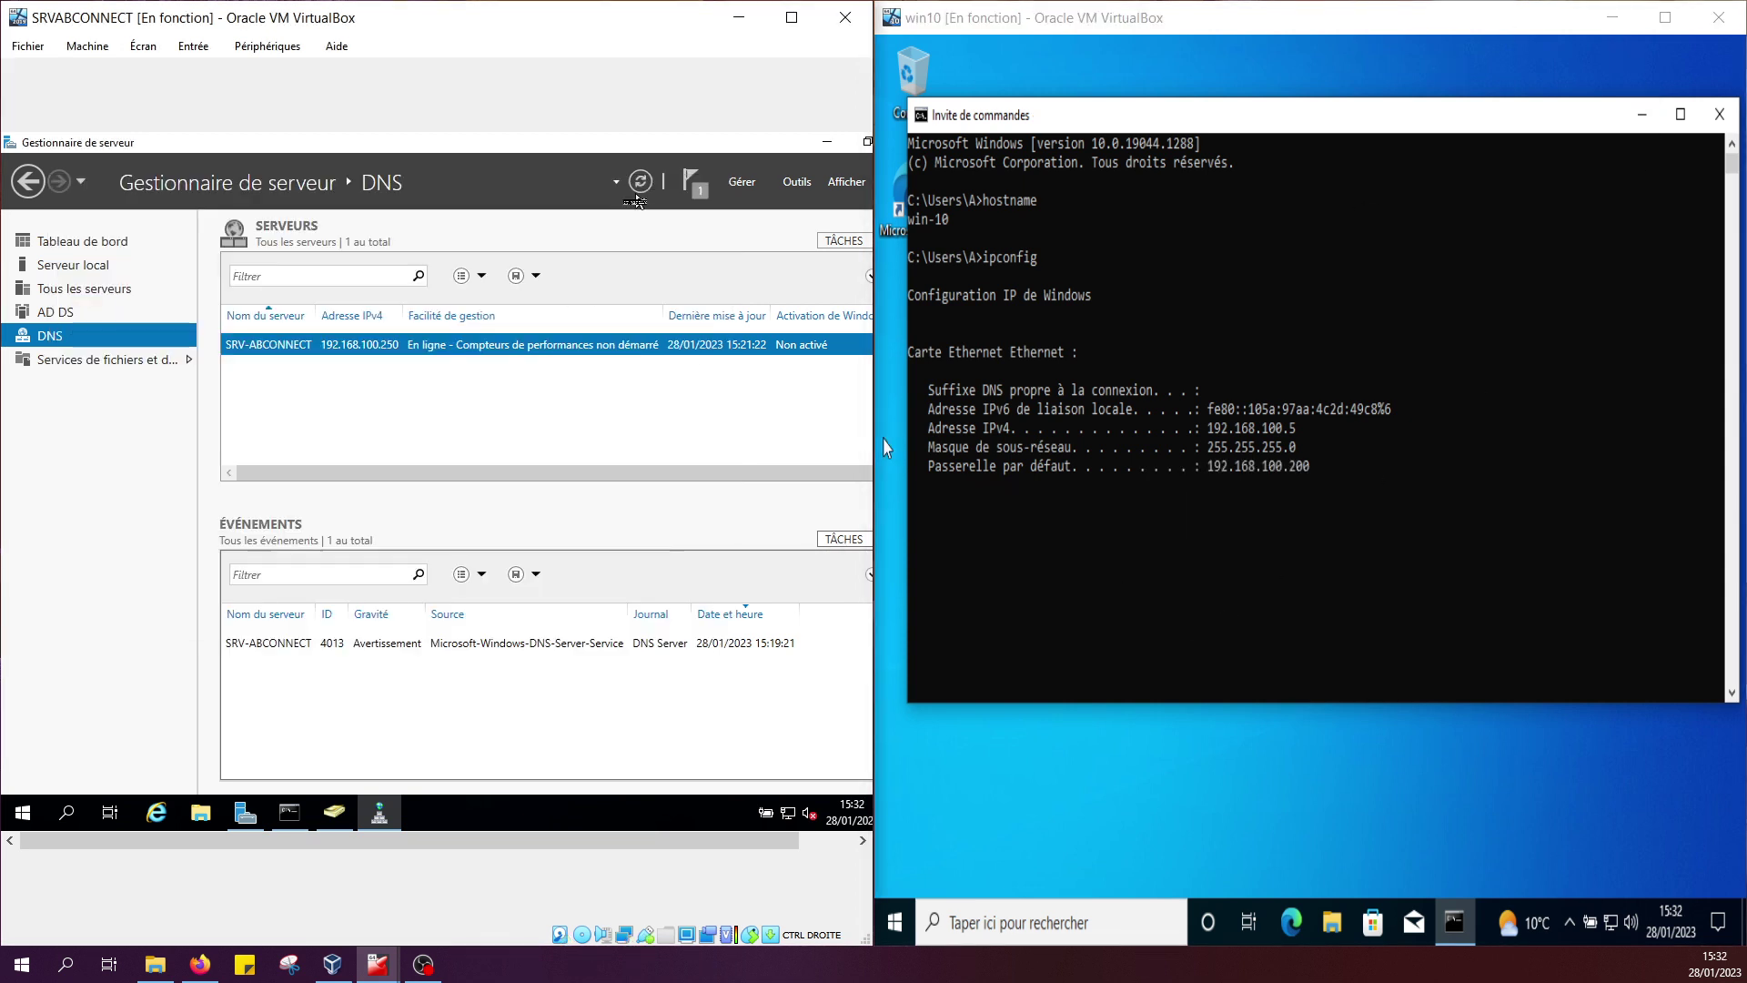
pyautogui.click(694, 183)
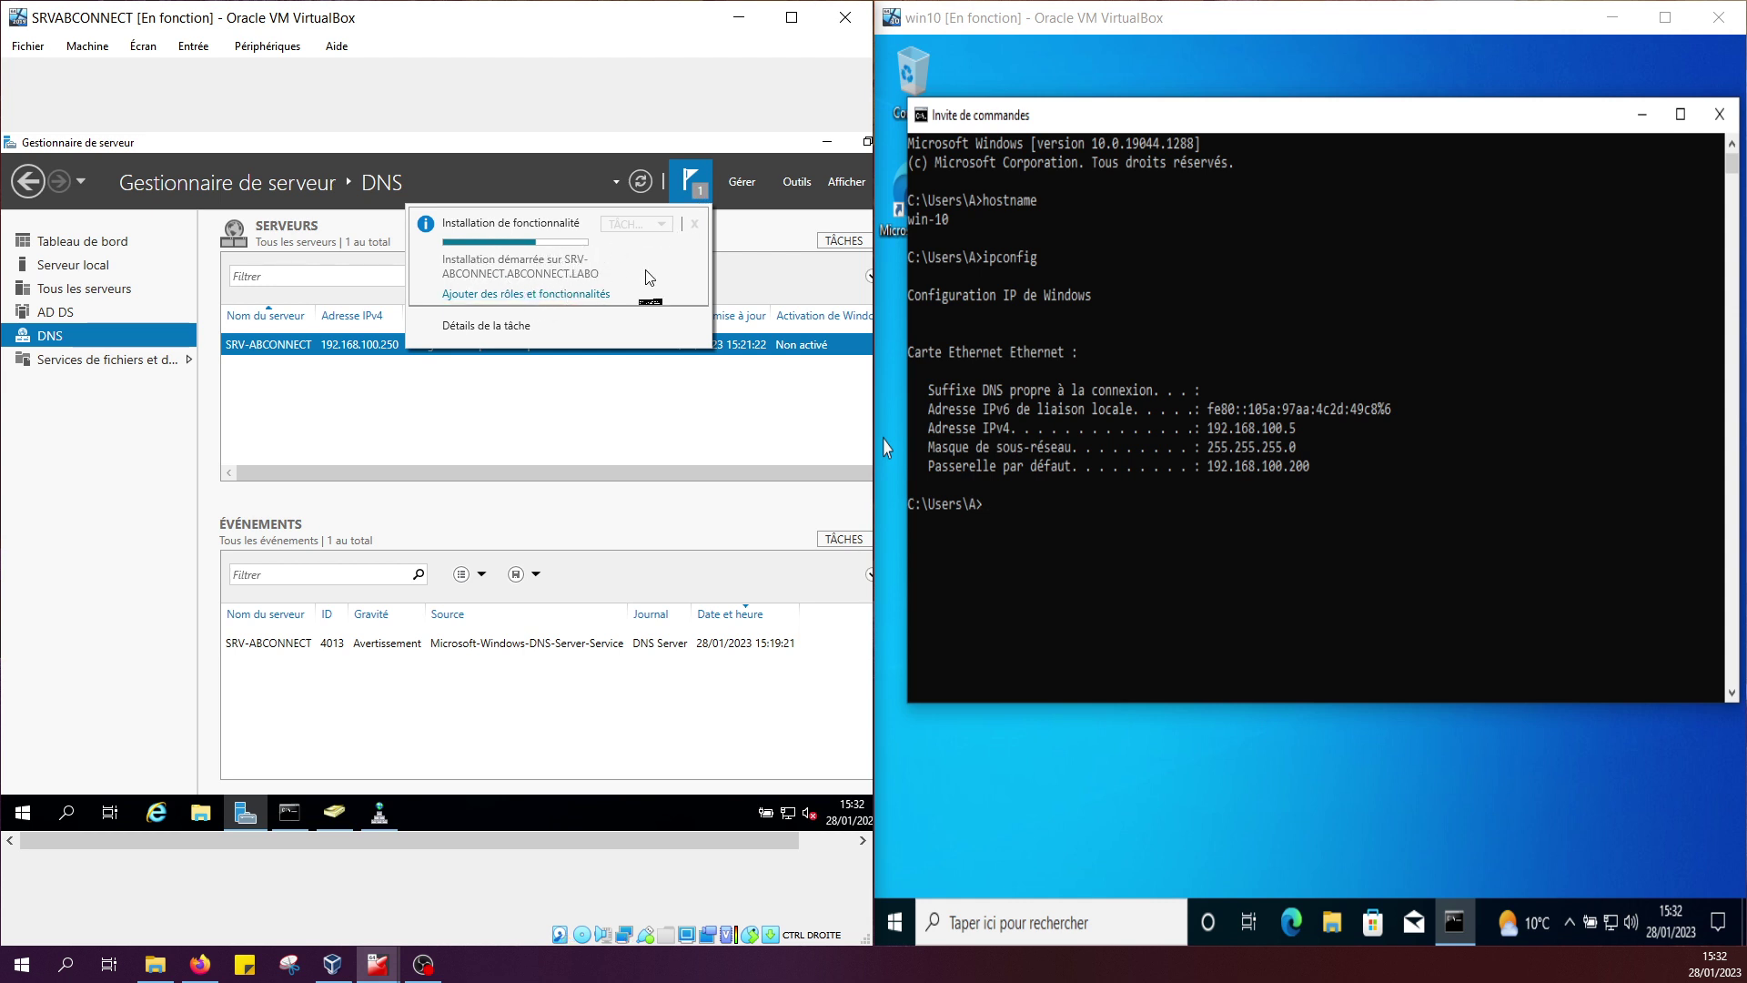
# Minimize the command prompt and the win10 virtual machine, and maximize the SRVABCONNECT window.
pyautogui.click(1643, 114)
pyautogui.click(1613, 18)
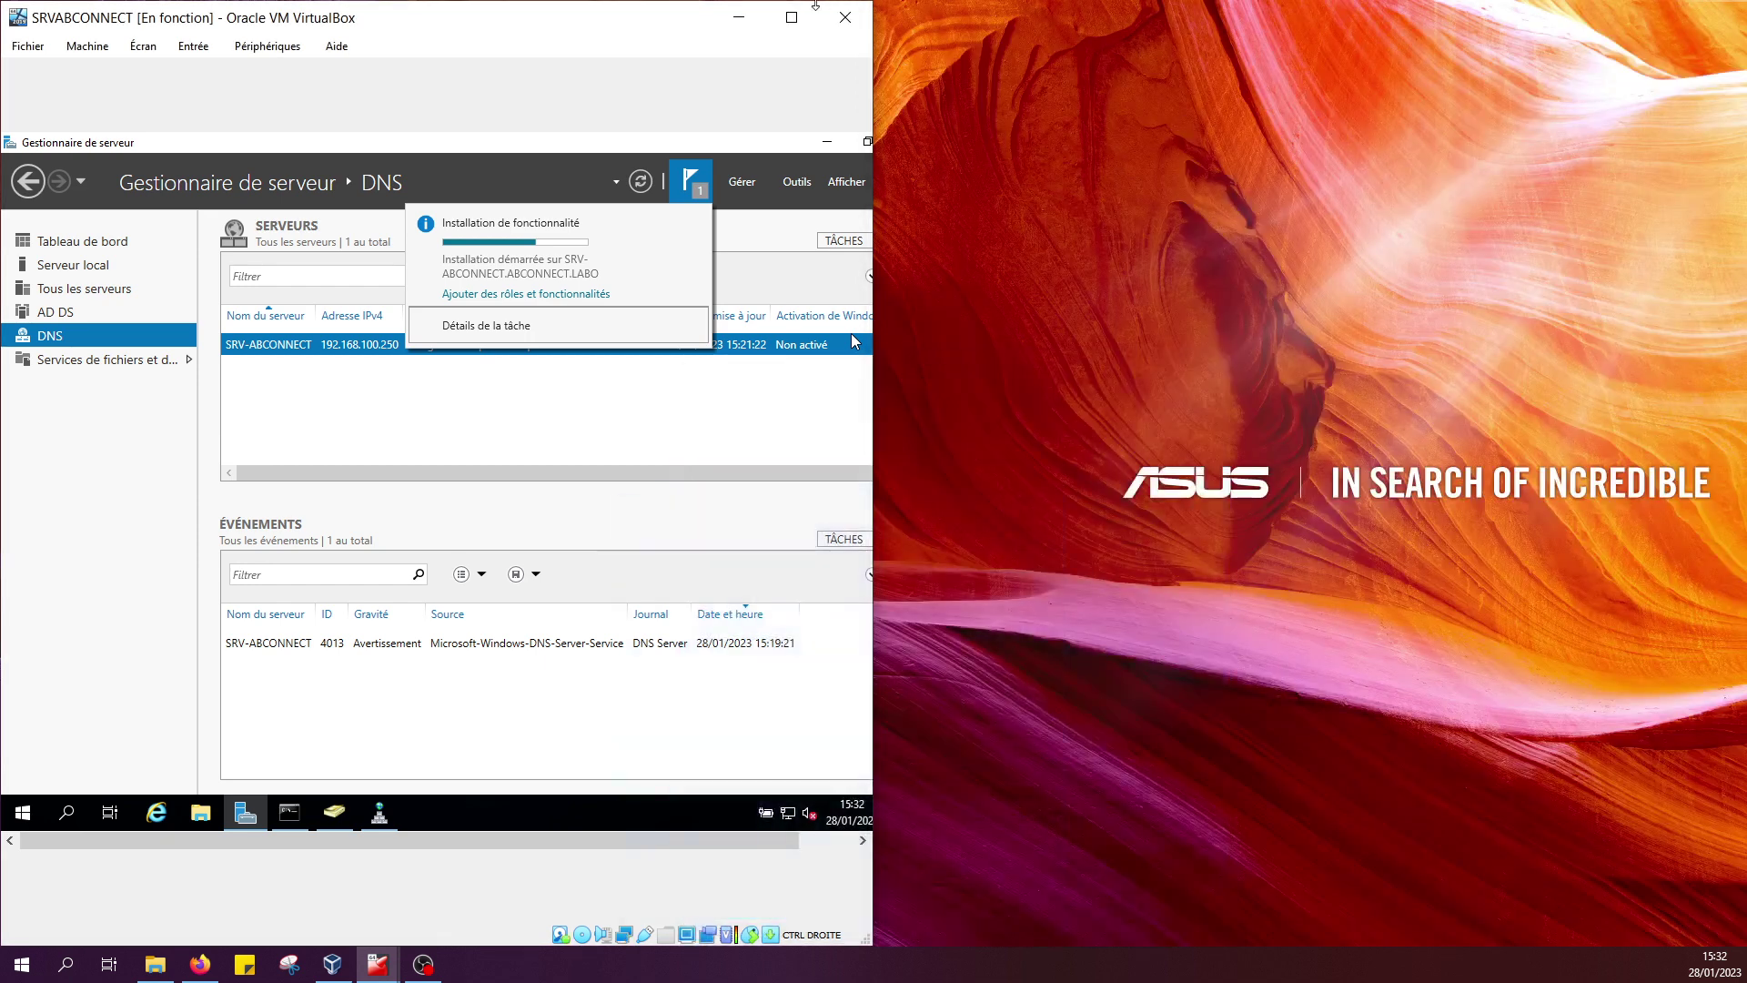
pyautogui.click(792, 18)
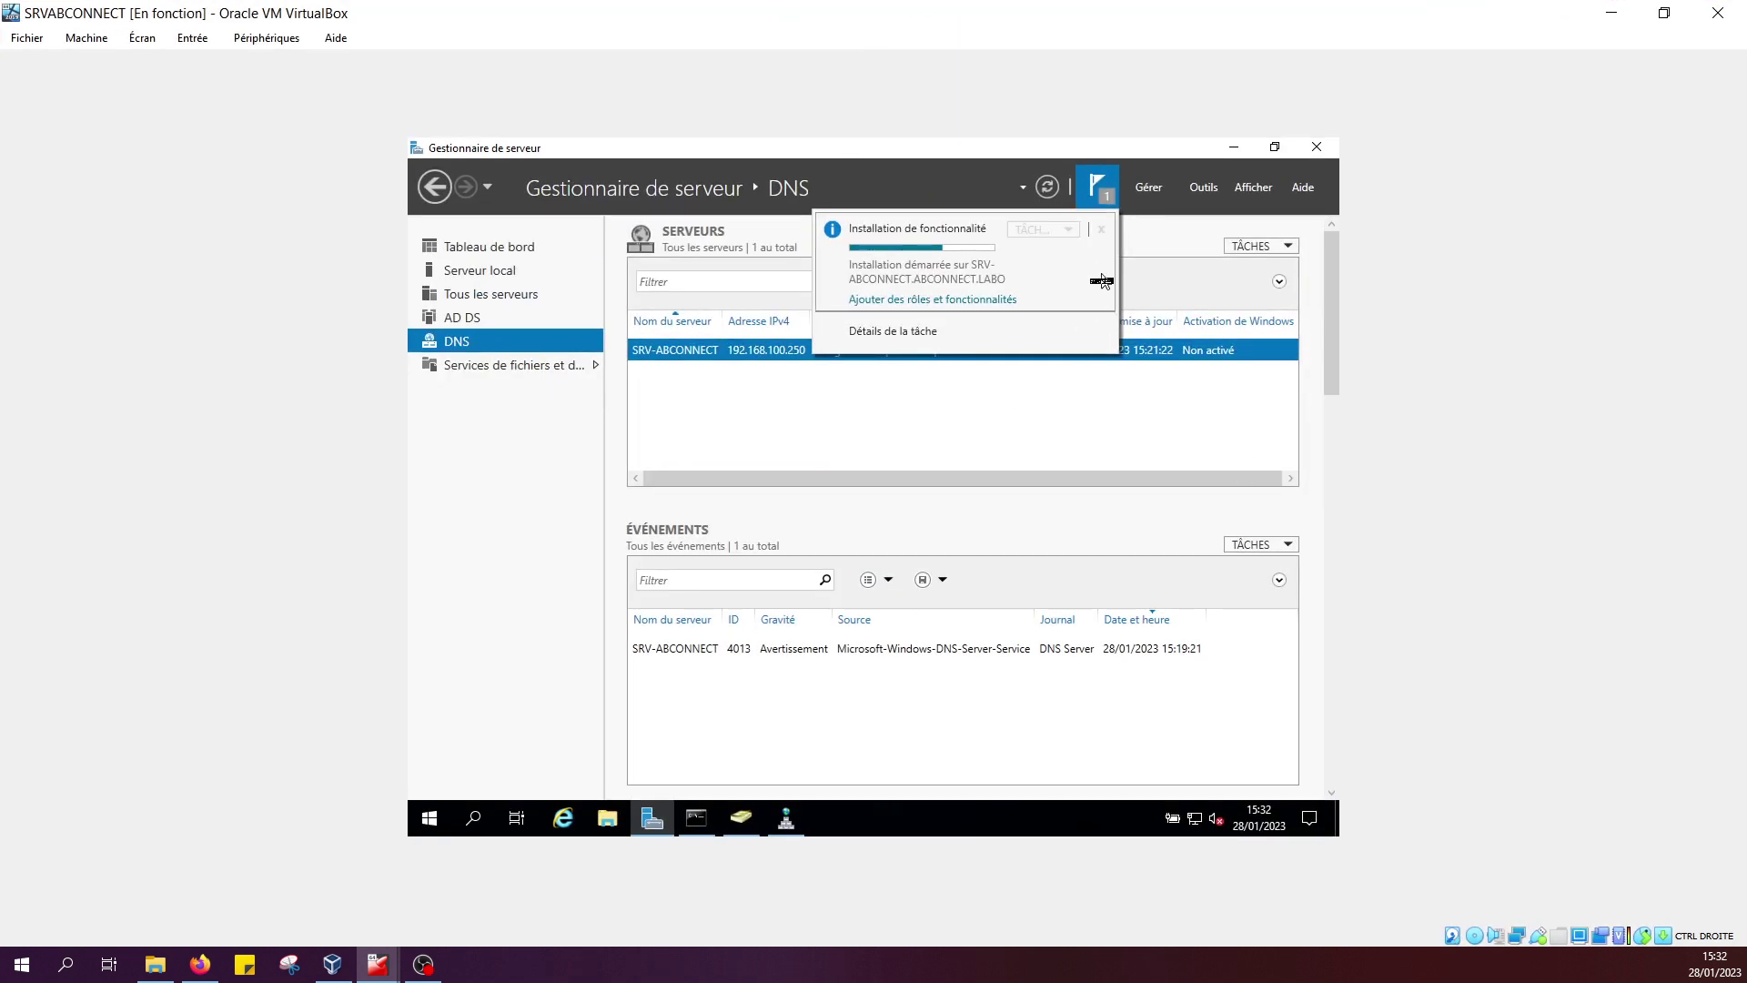
# Restore the DNS console and display the records of the forward lookup zone ABCONNECT.LABO.
pyautogui.click(786, 818)
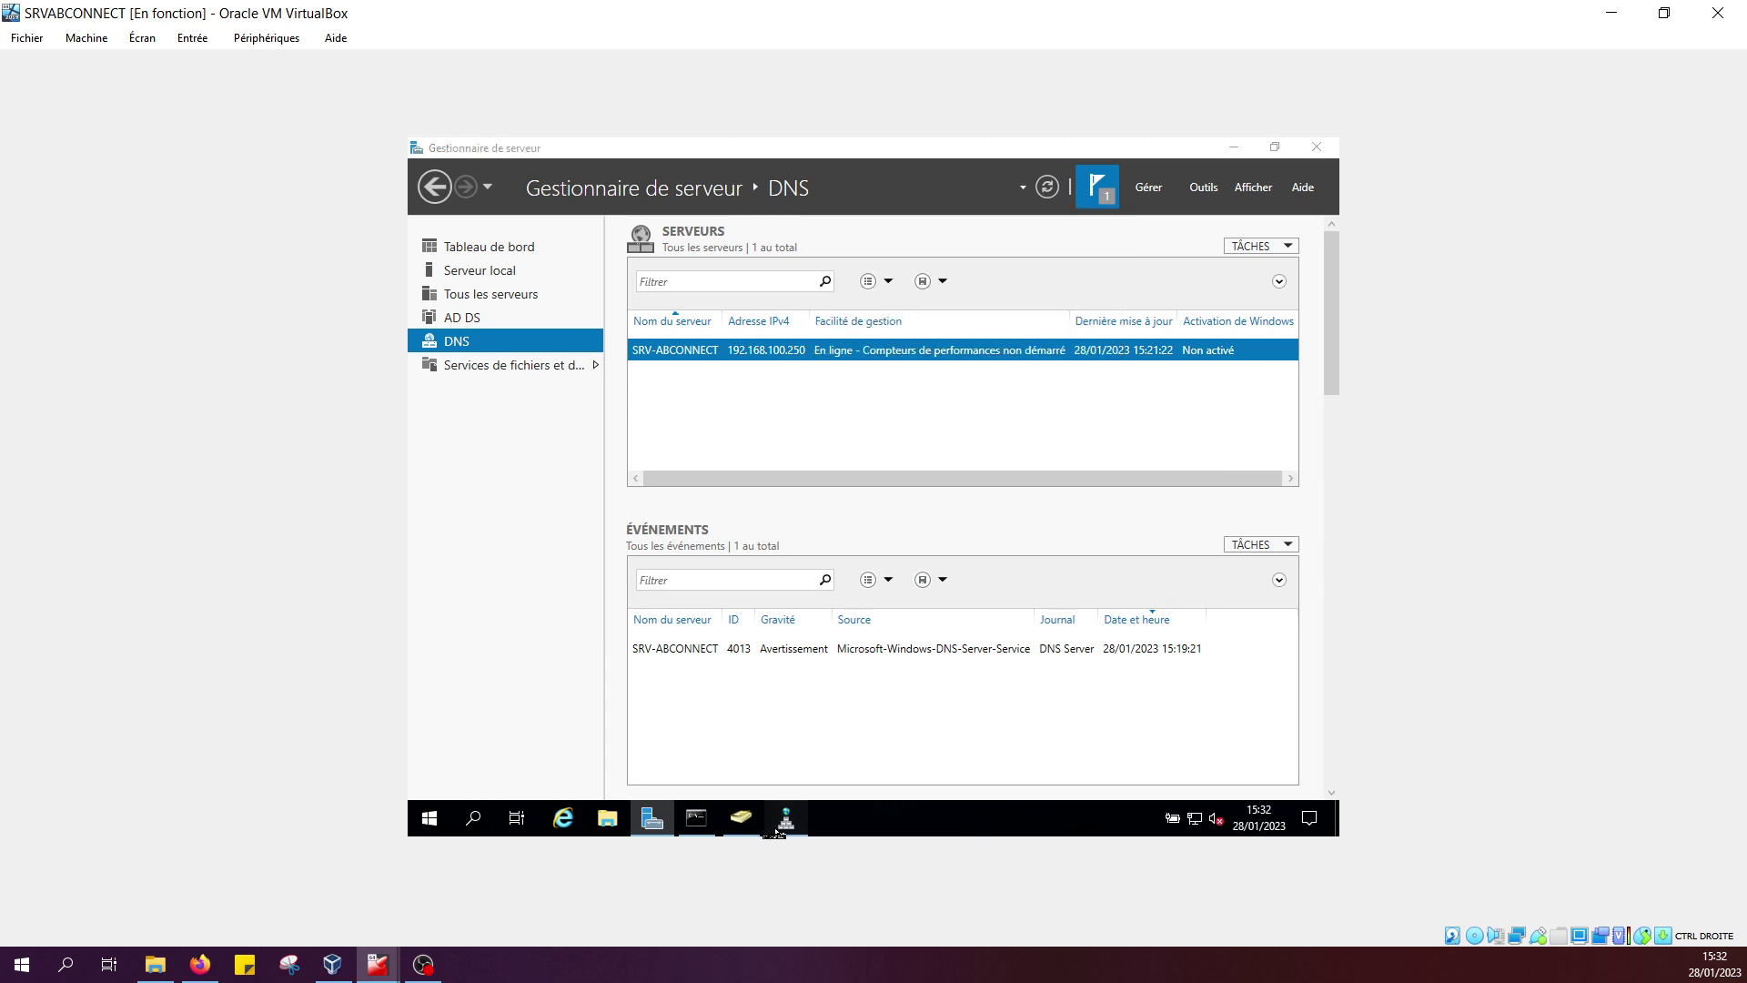
pyautogui.doubleClick(502, 298)
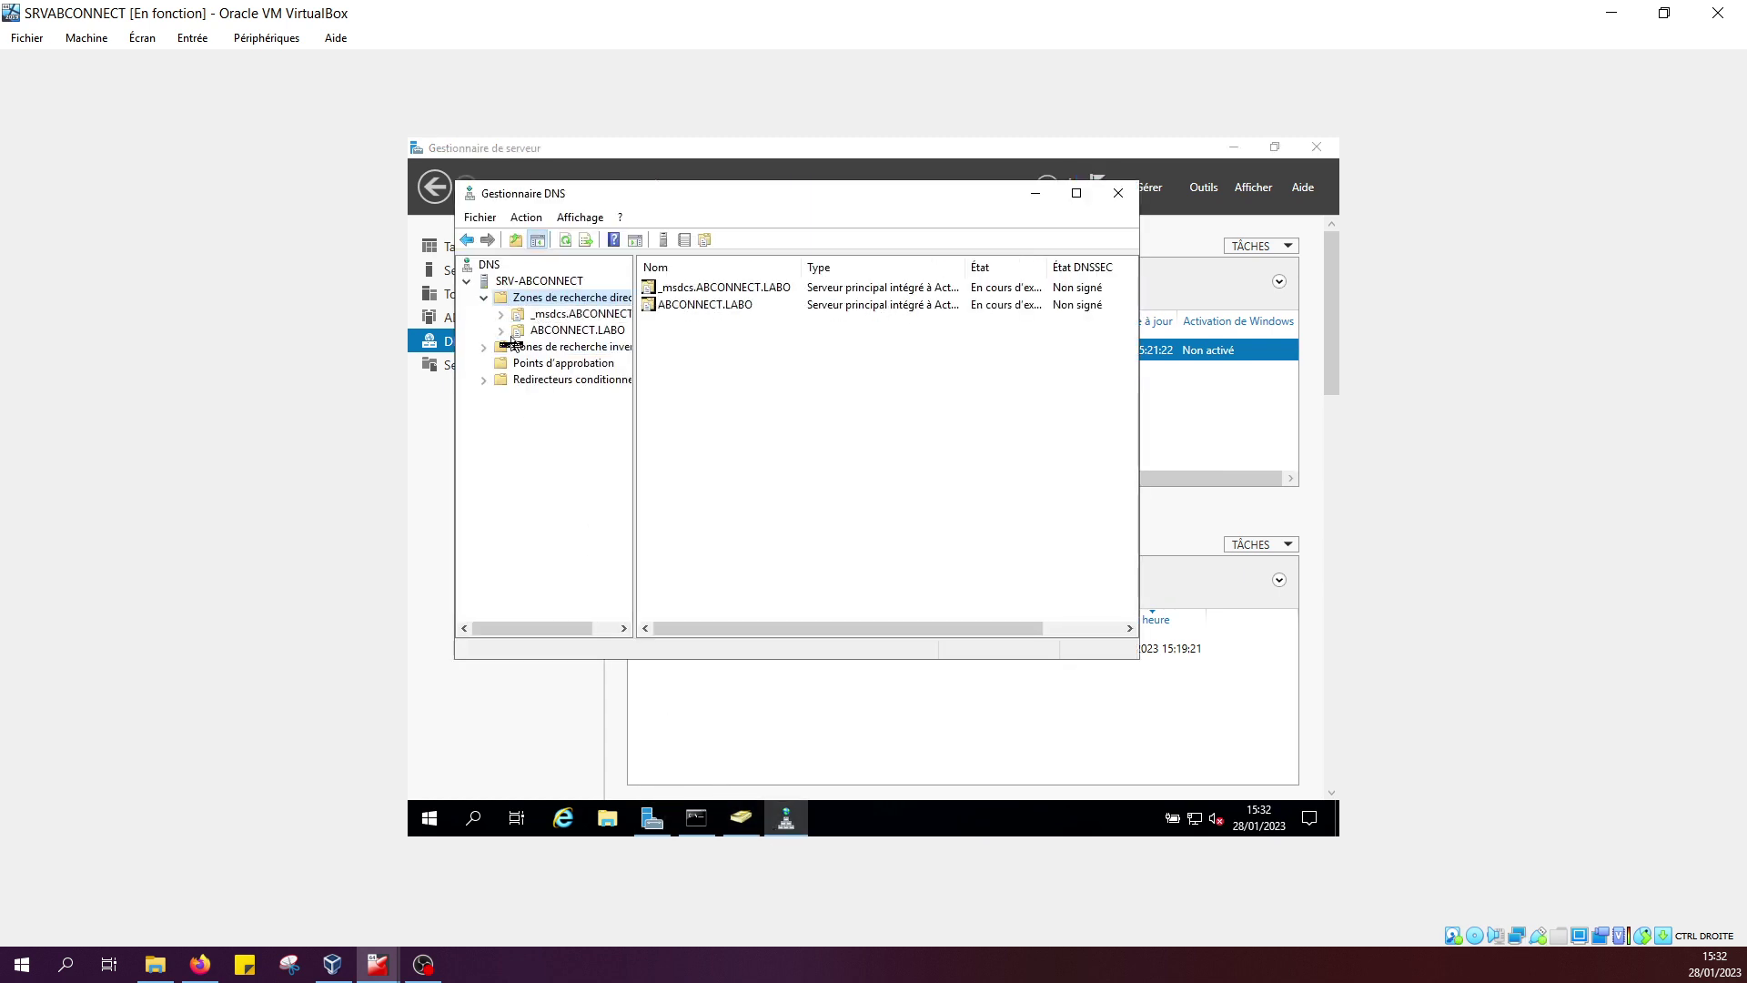
pyautogui.click(585, 330)
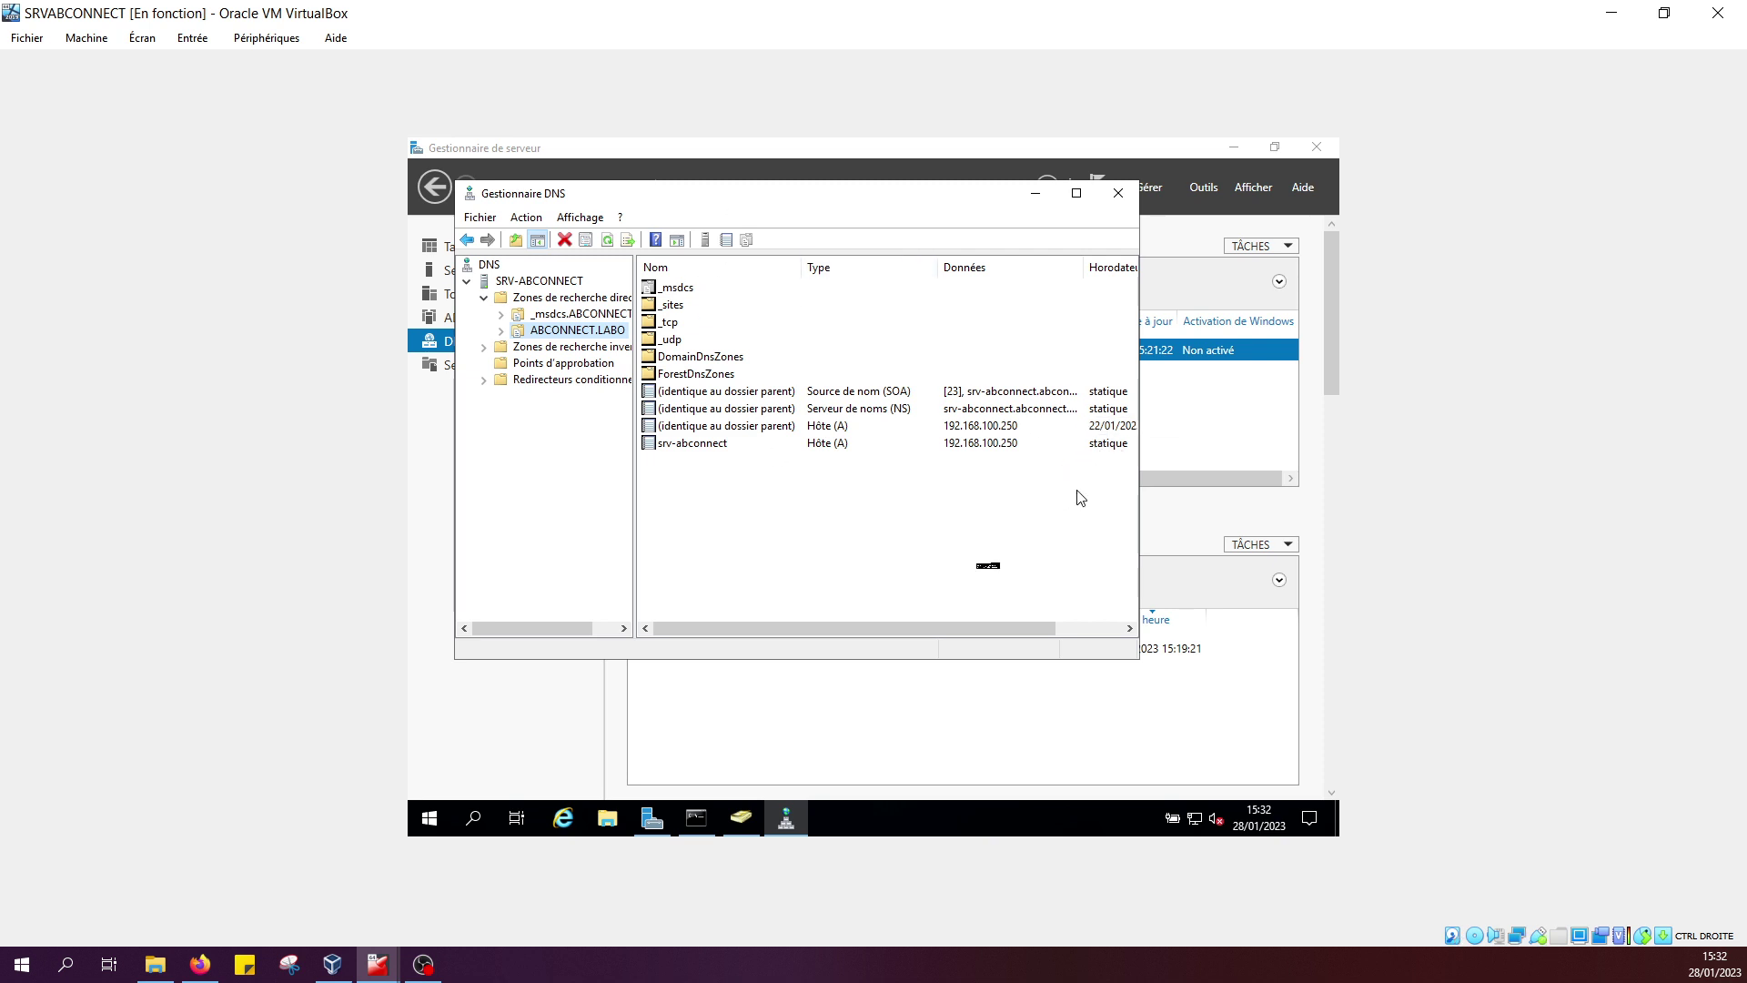
# Minimize the DNS console again and look at the status of the ongoing feature installation.
pyautogui.click(1035, 193)
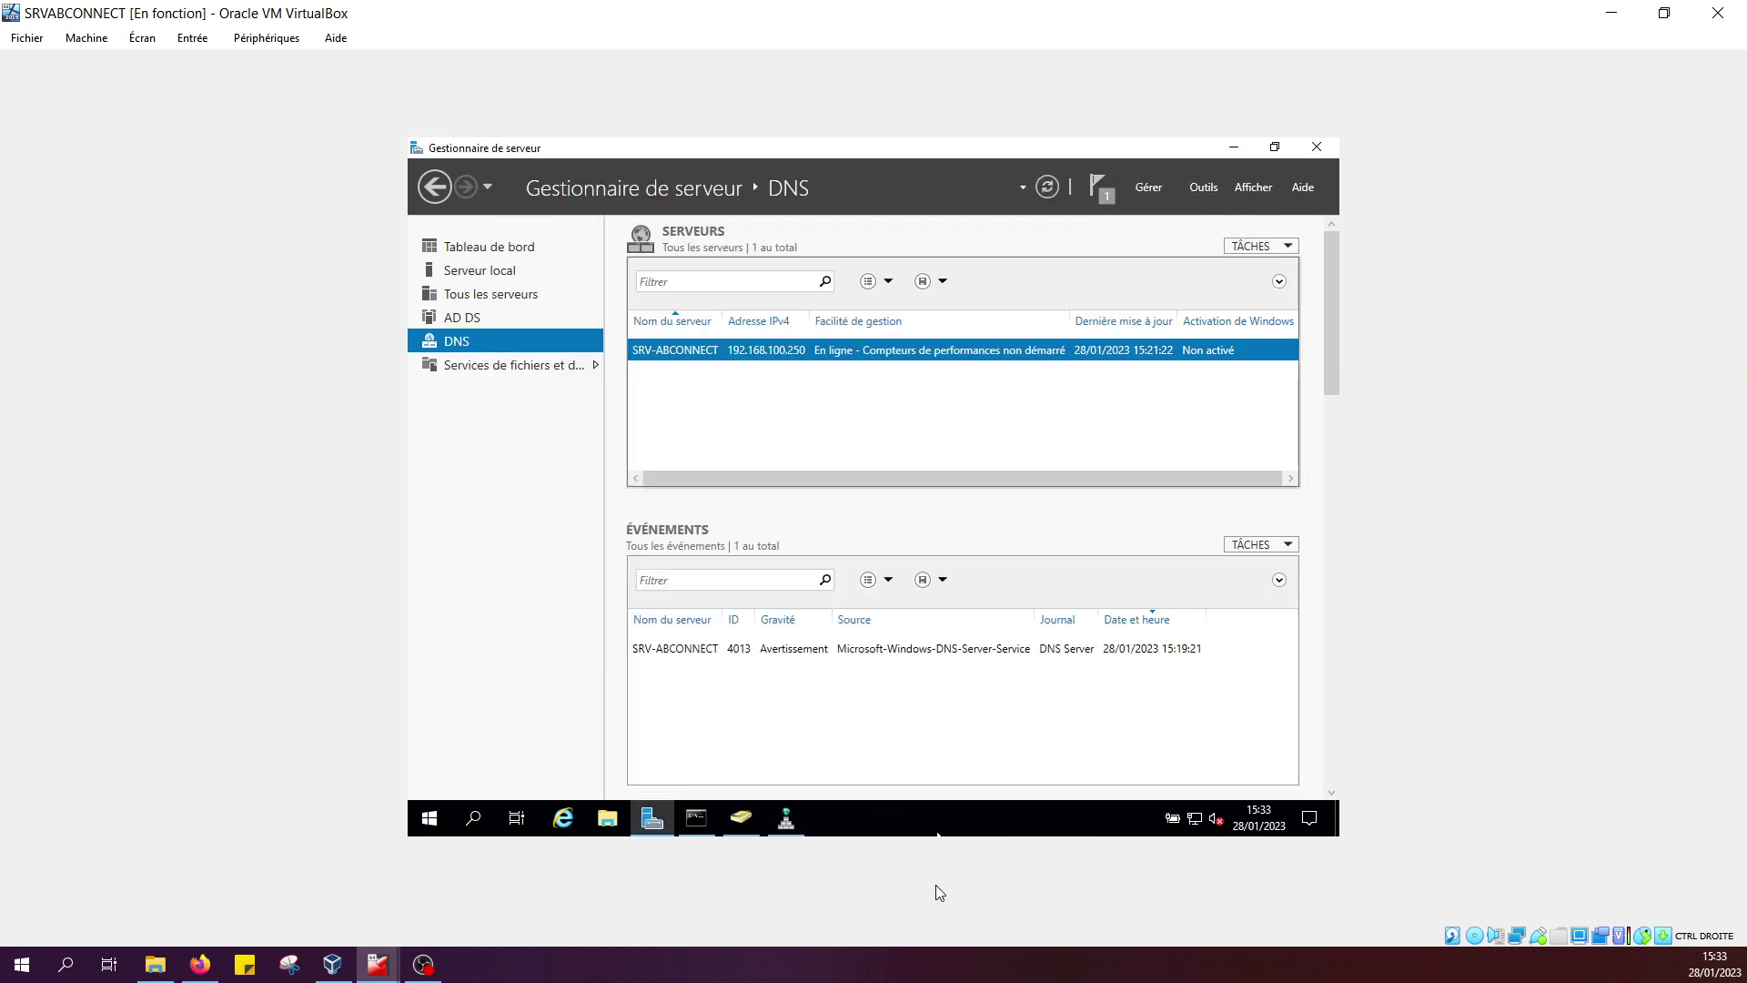
pyautogui.moveTo(333, 970)
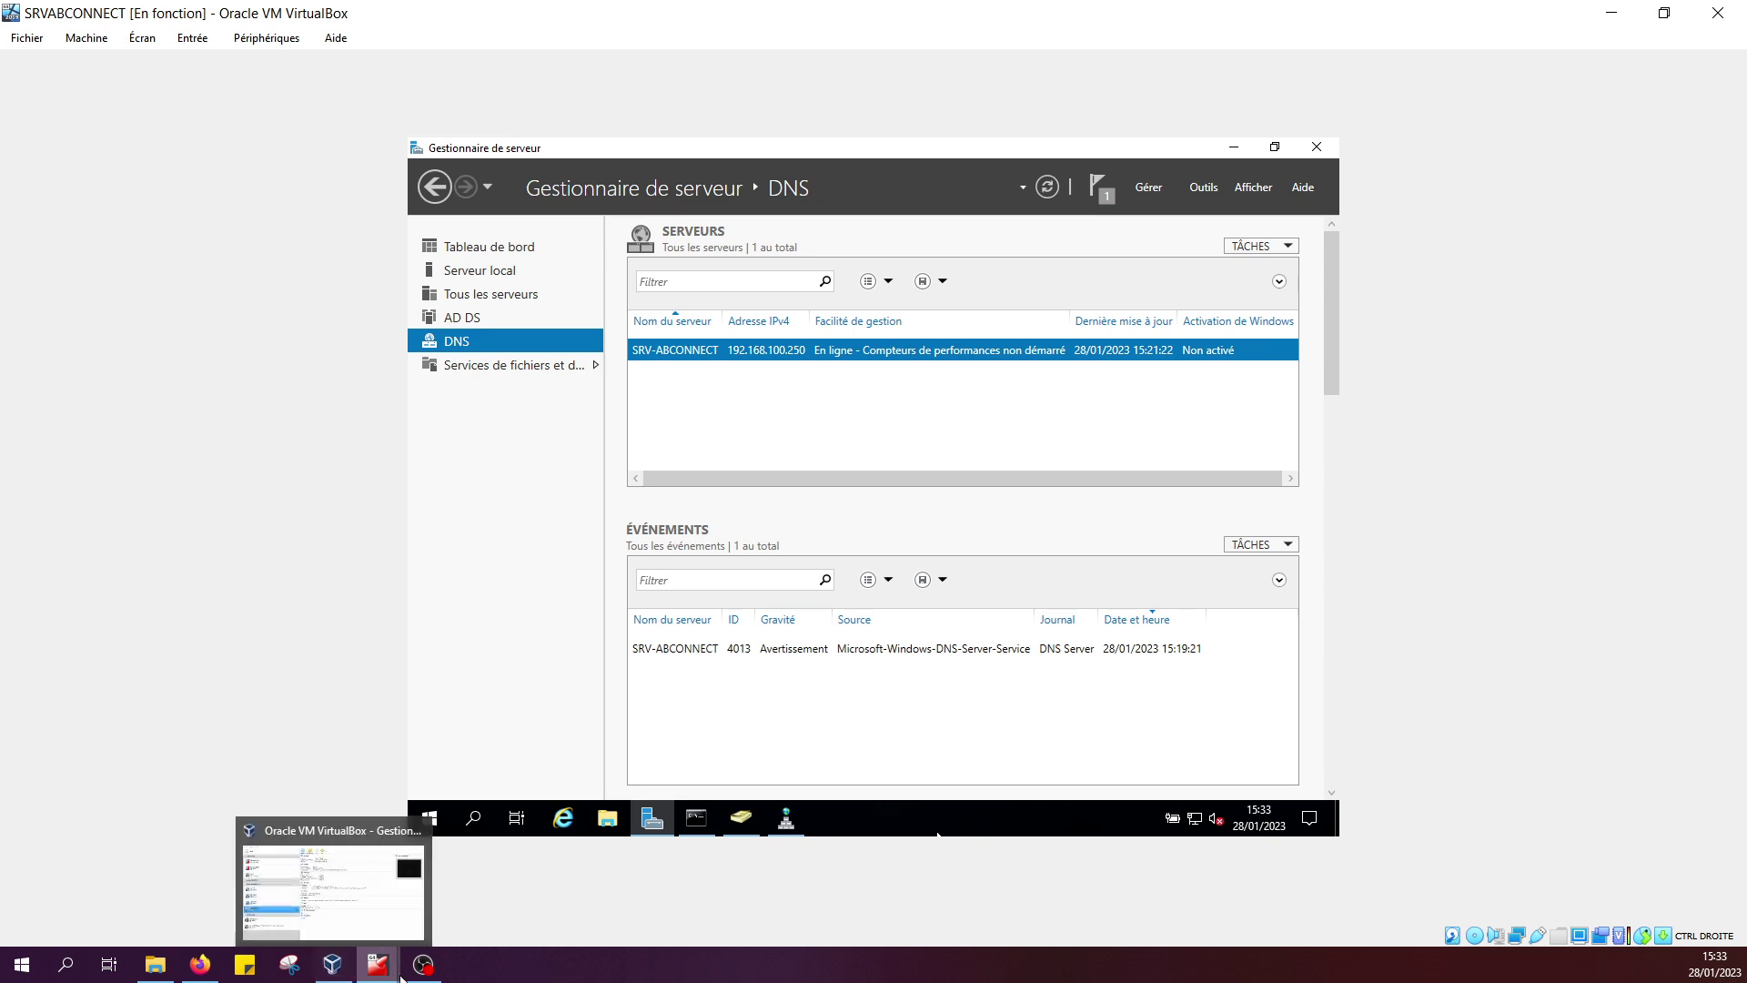
pyautogui.moveTo(375, 930)
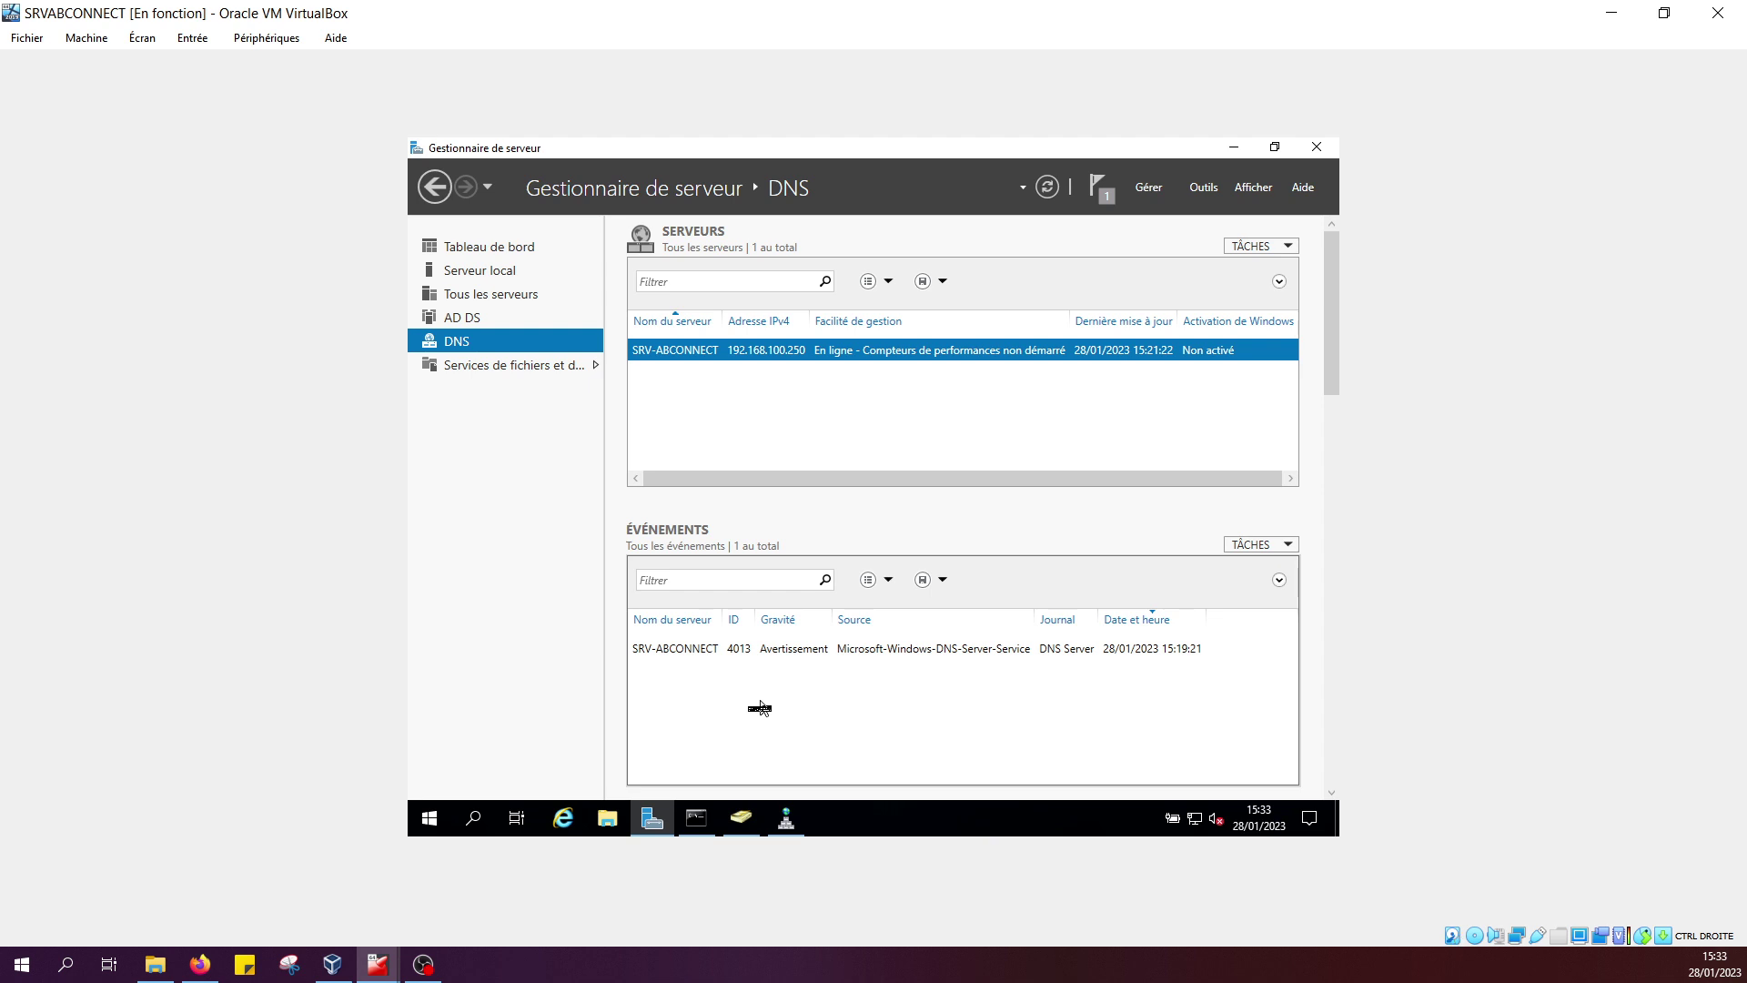
pyautogui.click(1098, 189)
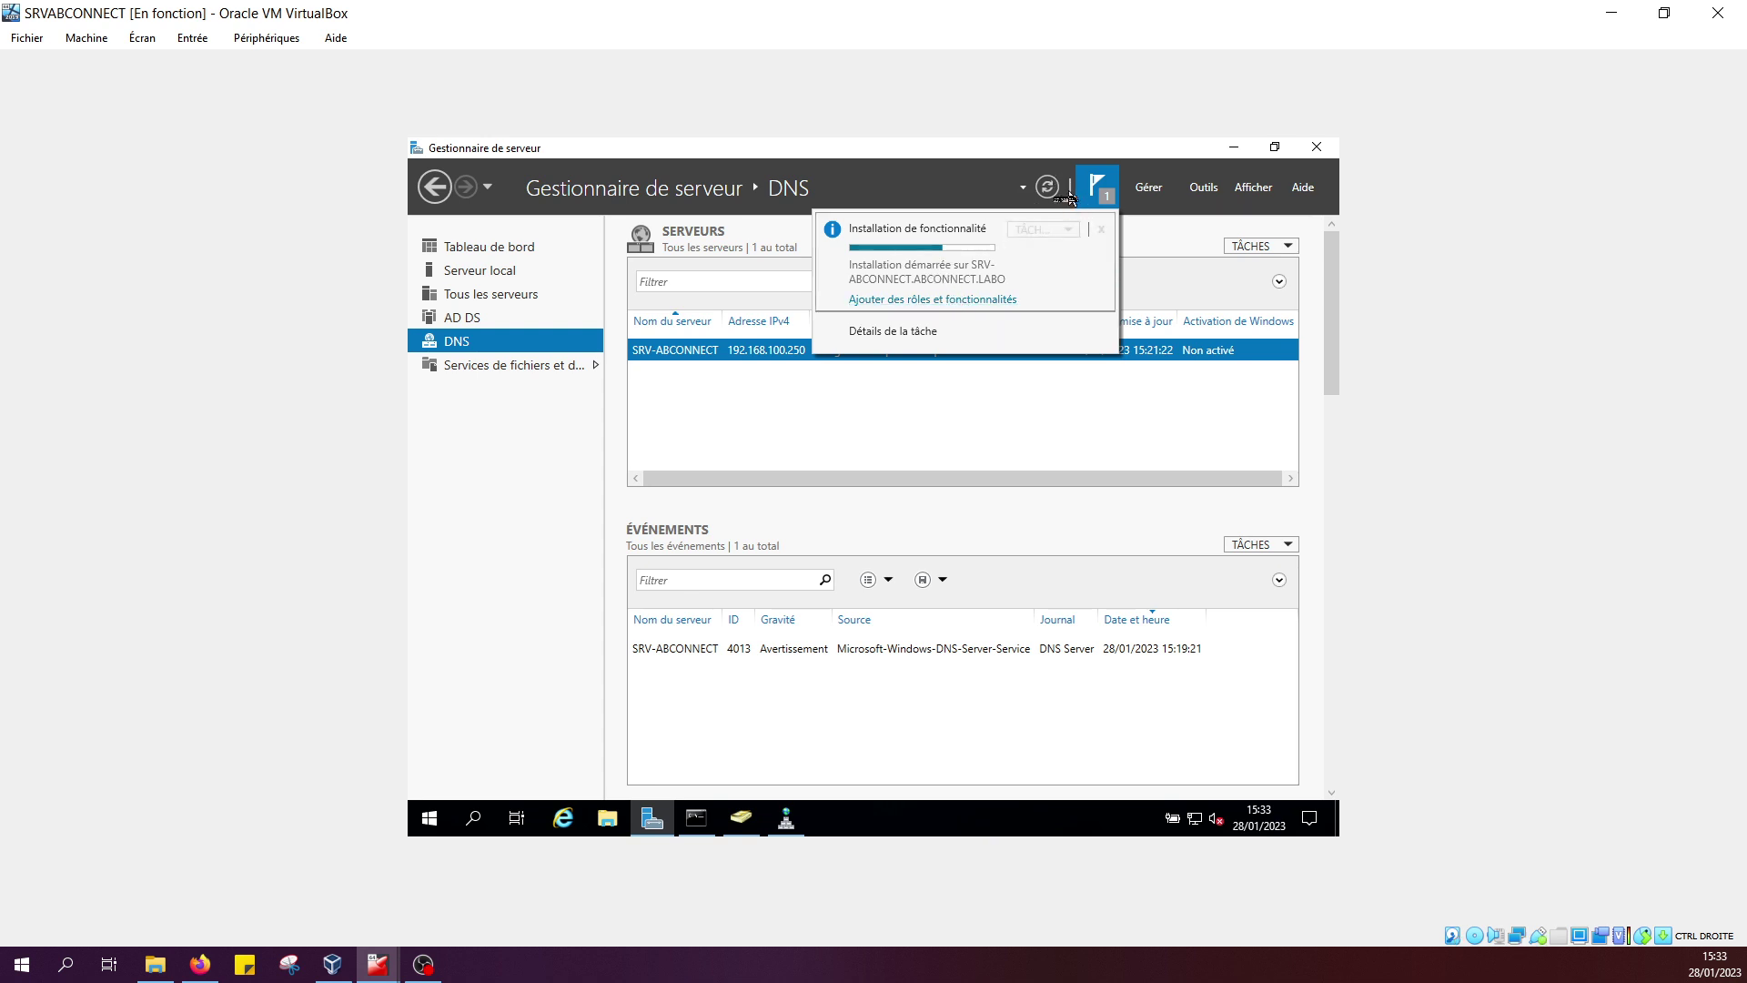
pyautogui.click(1051, 418)
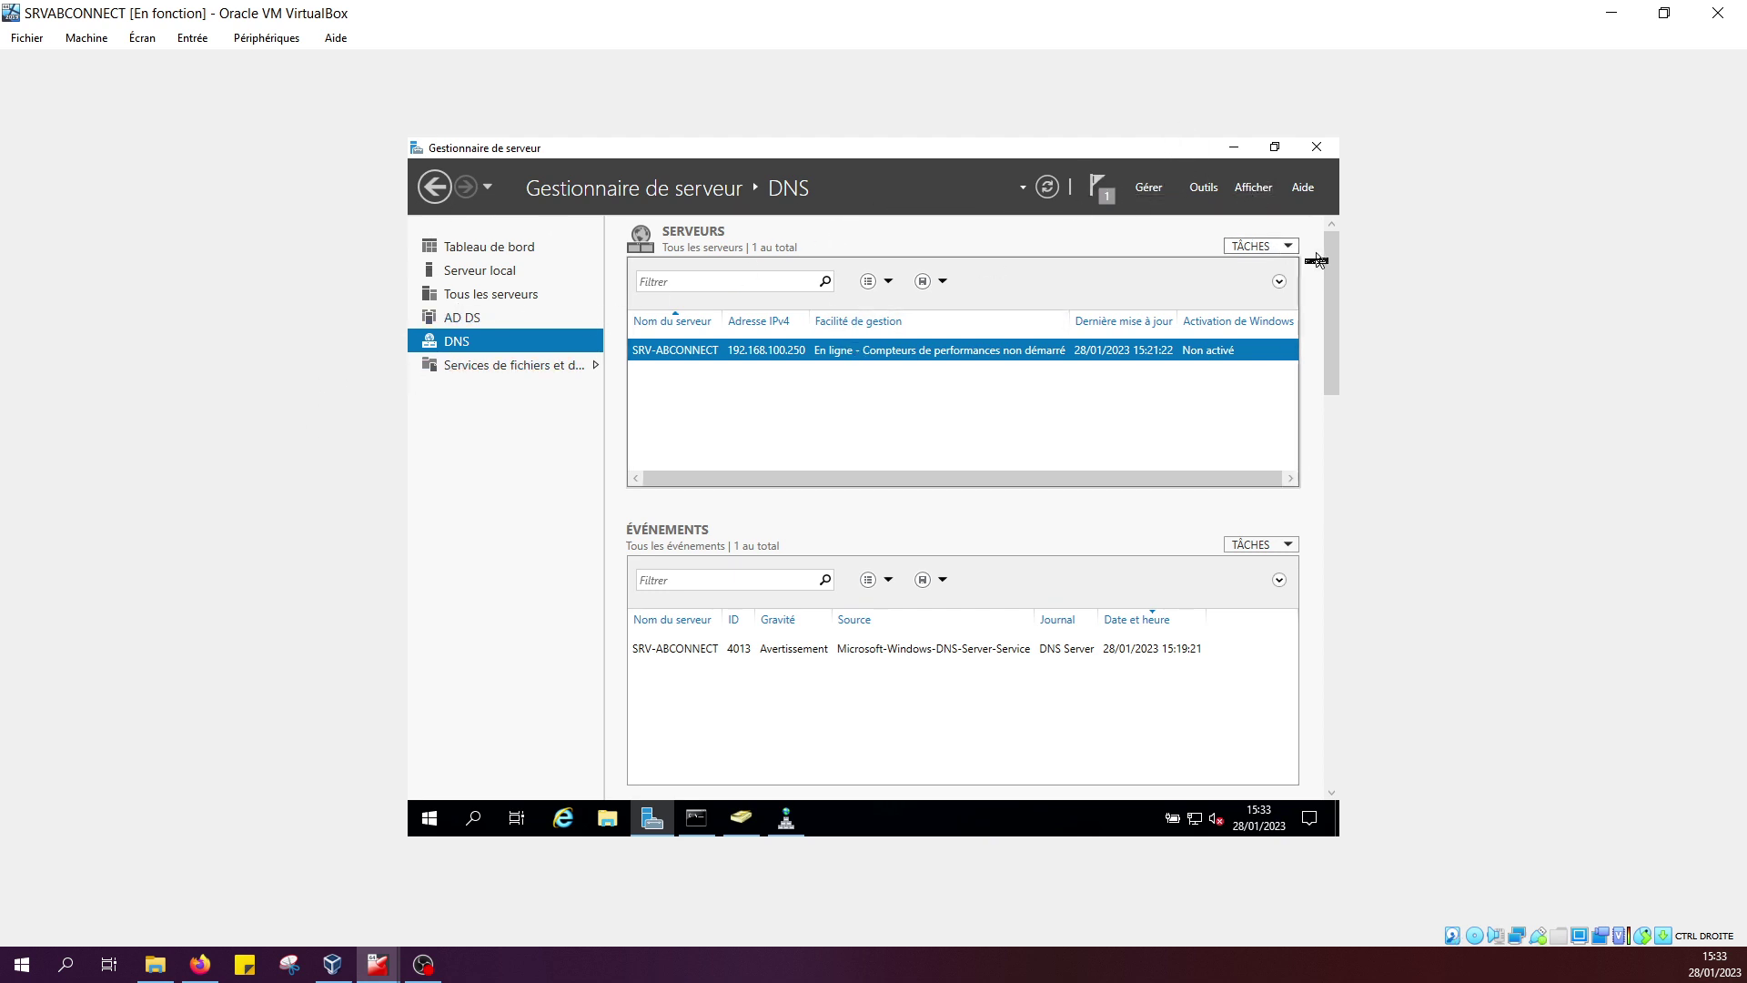
# Start a new reverse lookup zone as a primary zone stored in Active Directory, replicated to all DNS servers in the ABCONNECT.LABO domain.
pyautogui.click(788, 820)
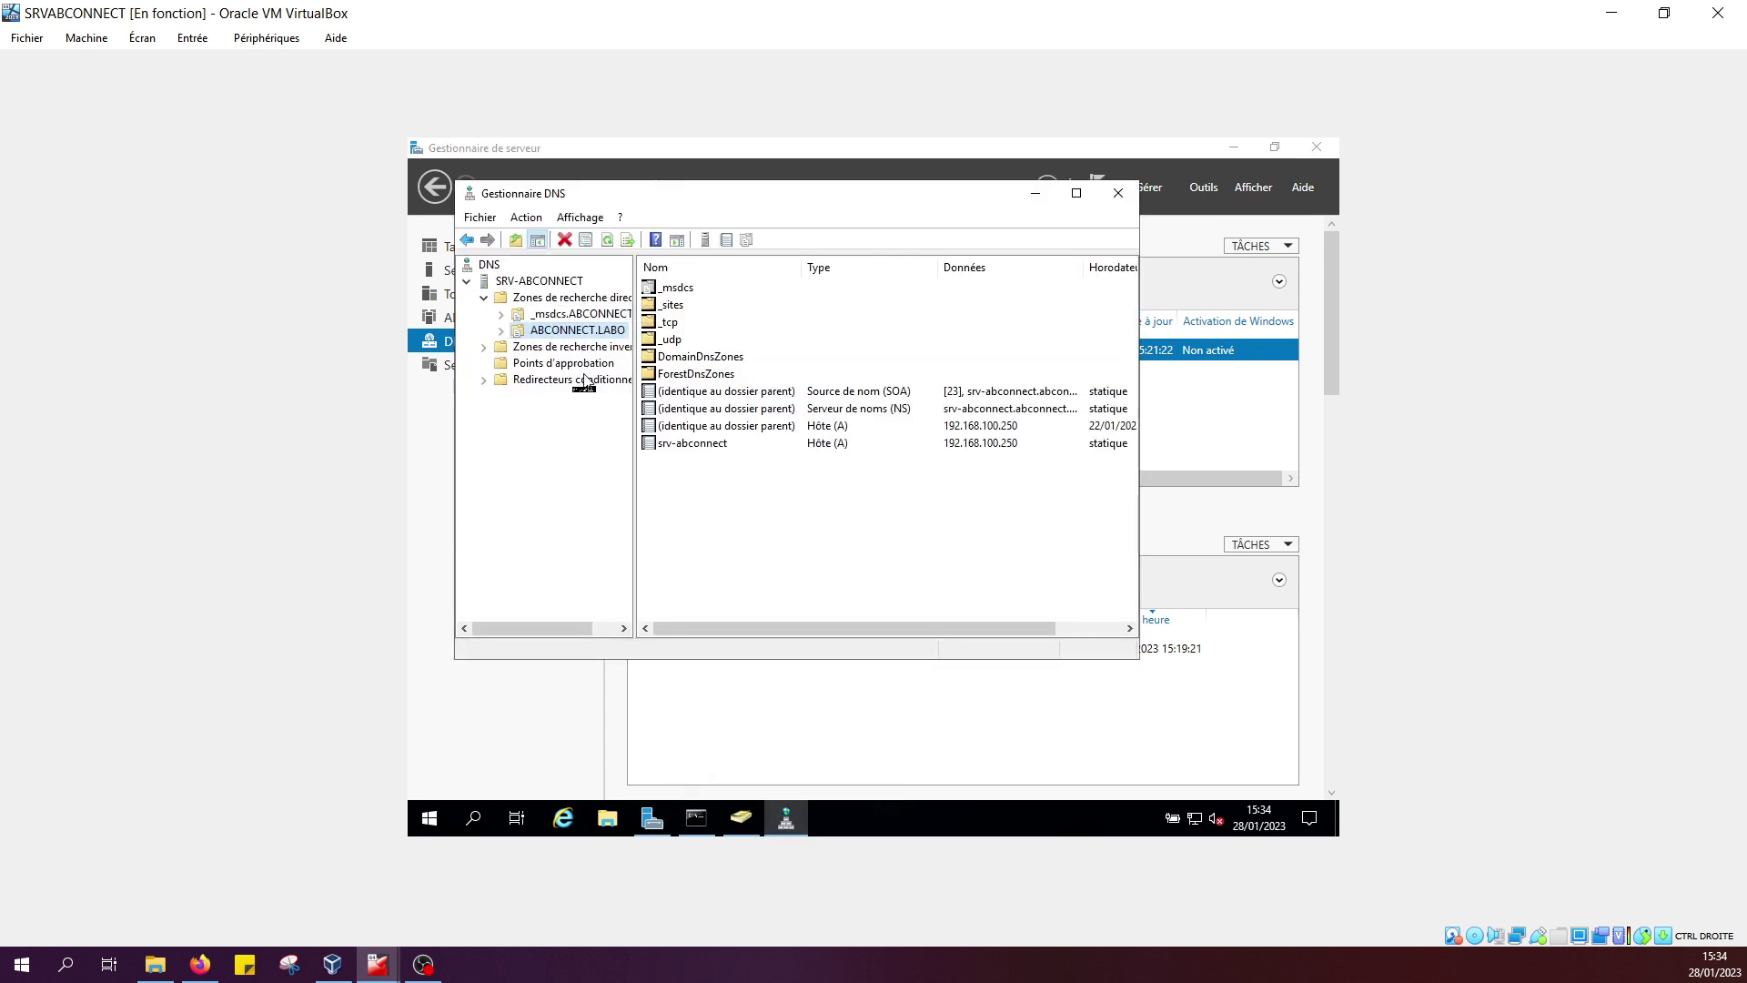
pyautogui.click(582, 347)
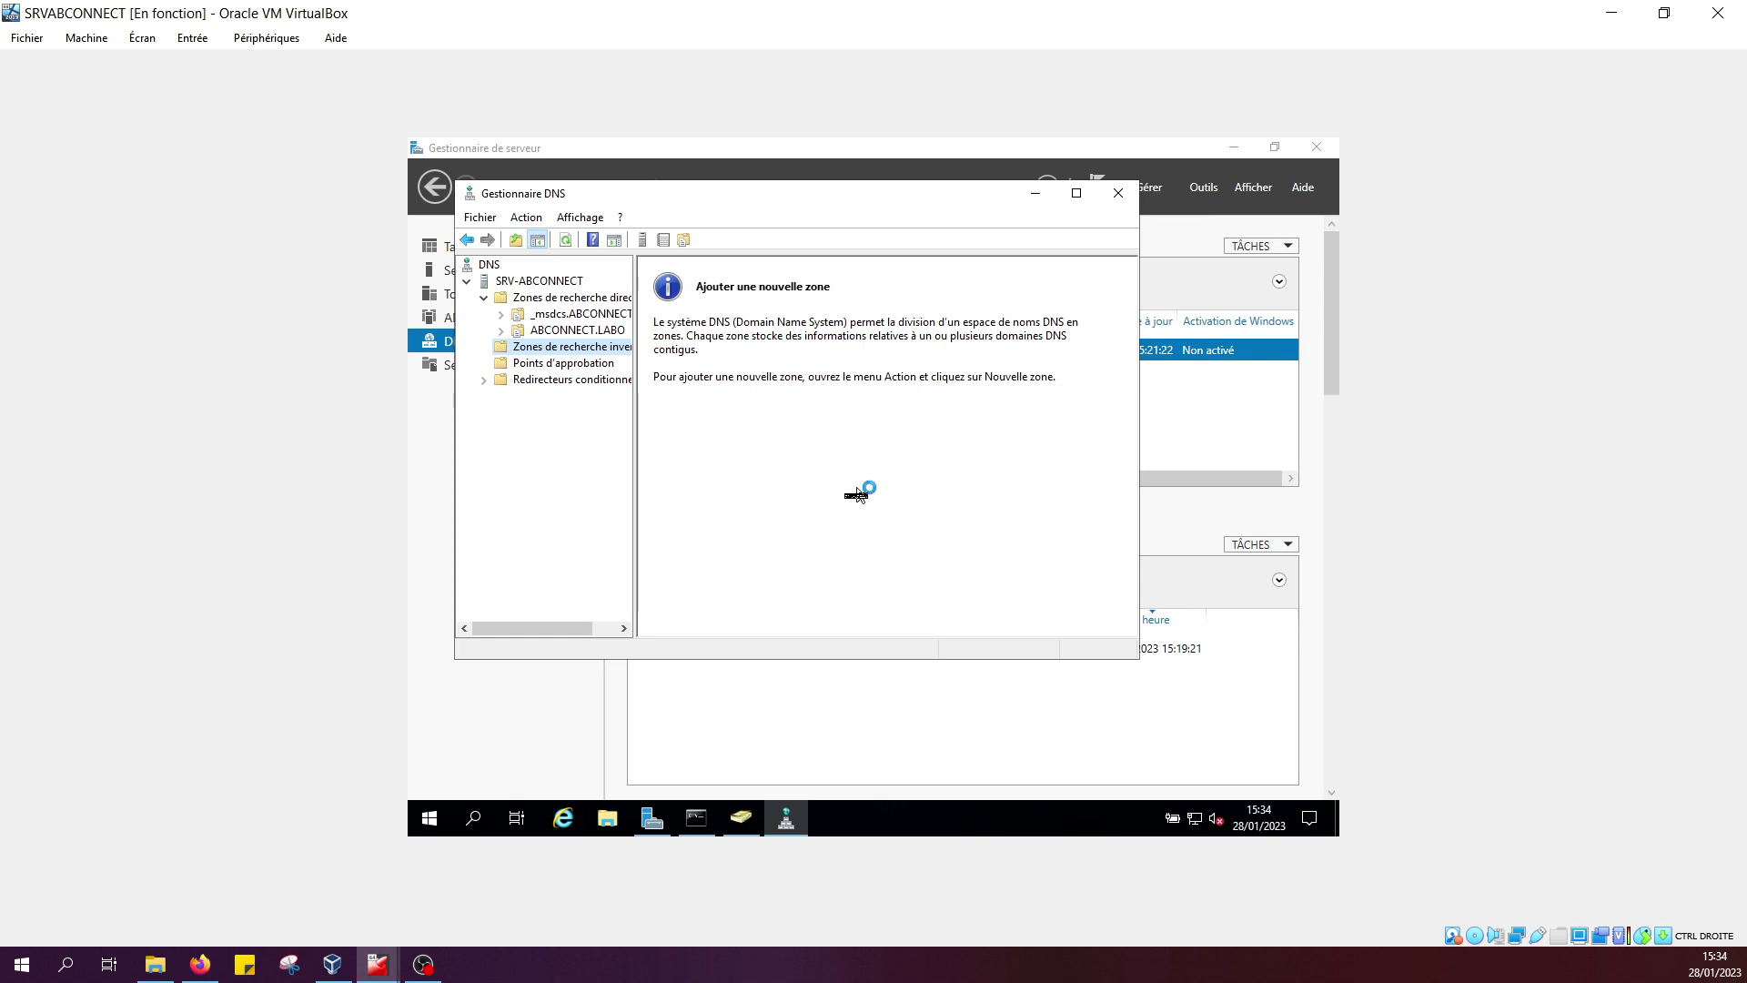
pyautogui.rightClick(565, 352)
pyautogui.click(634, 365)
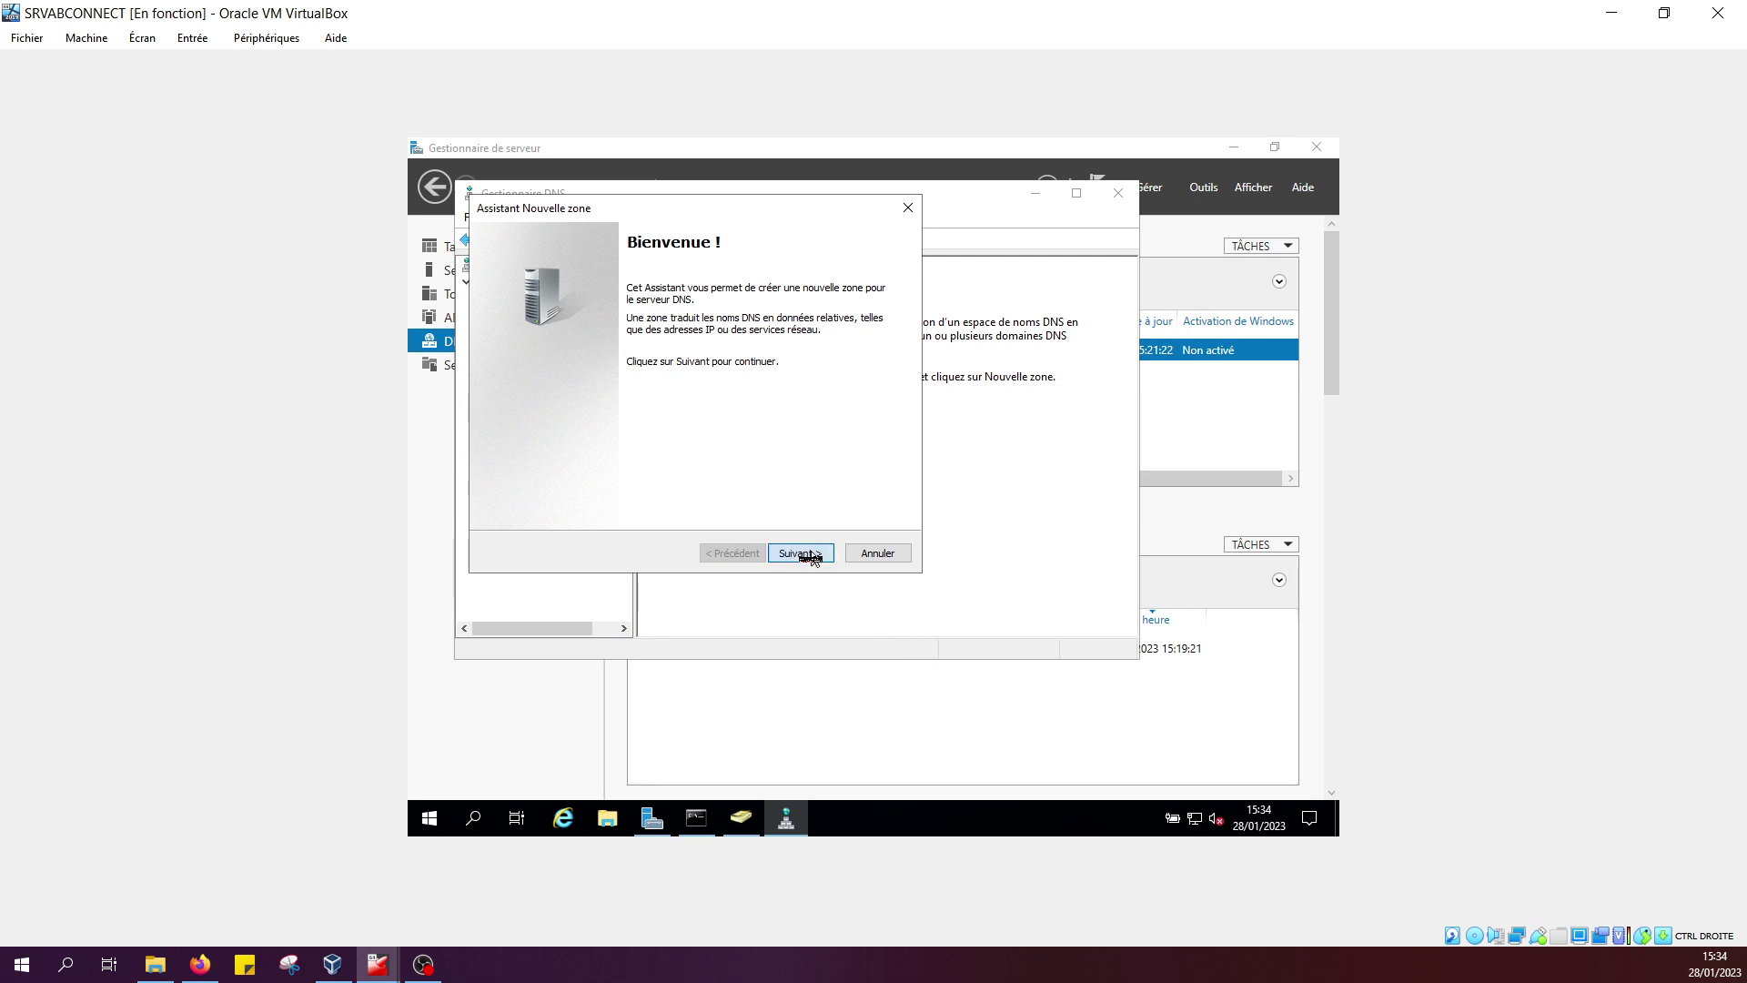
pyautogui.click(813, 556)
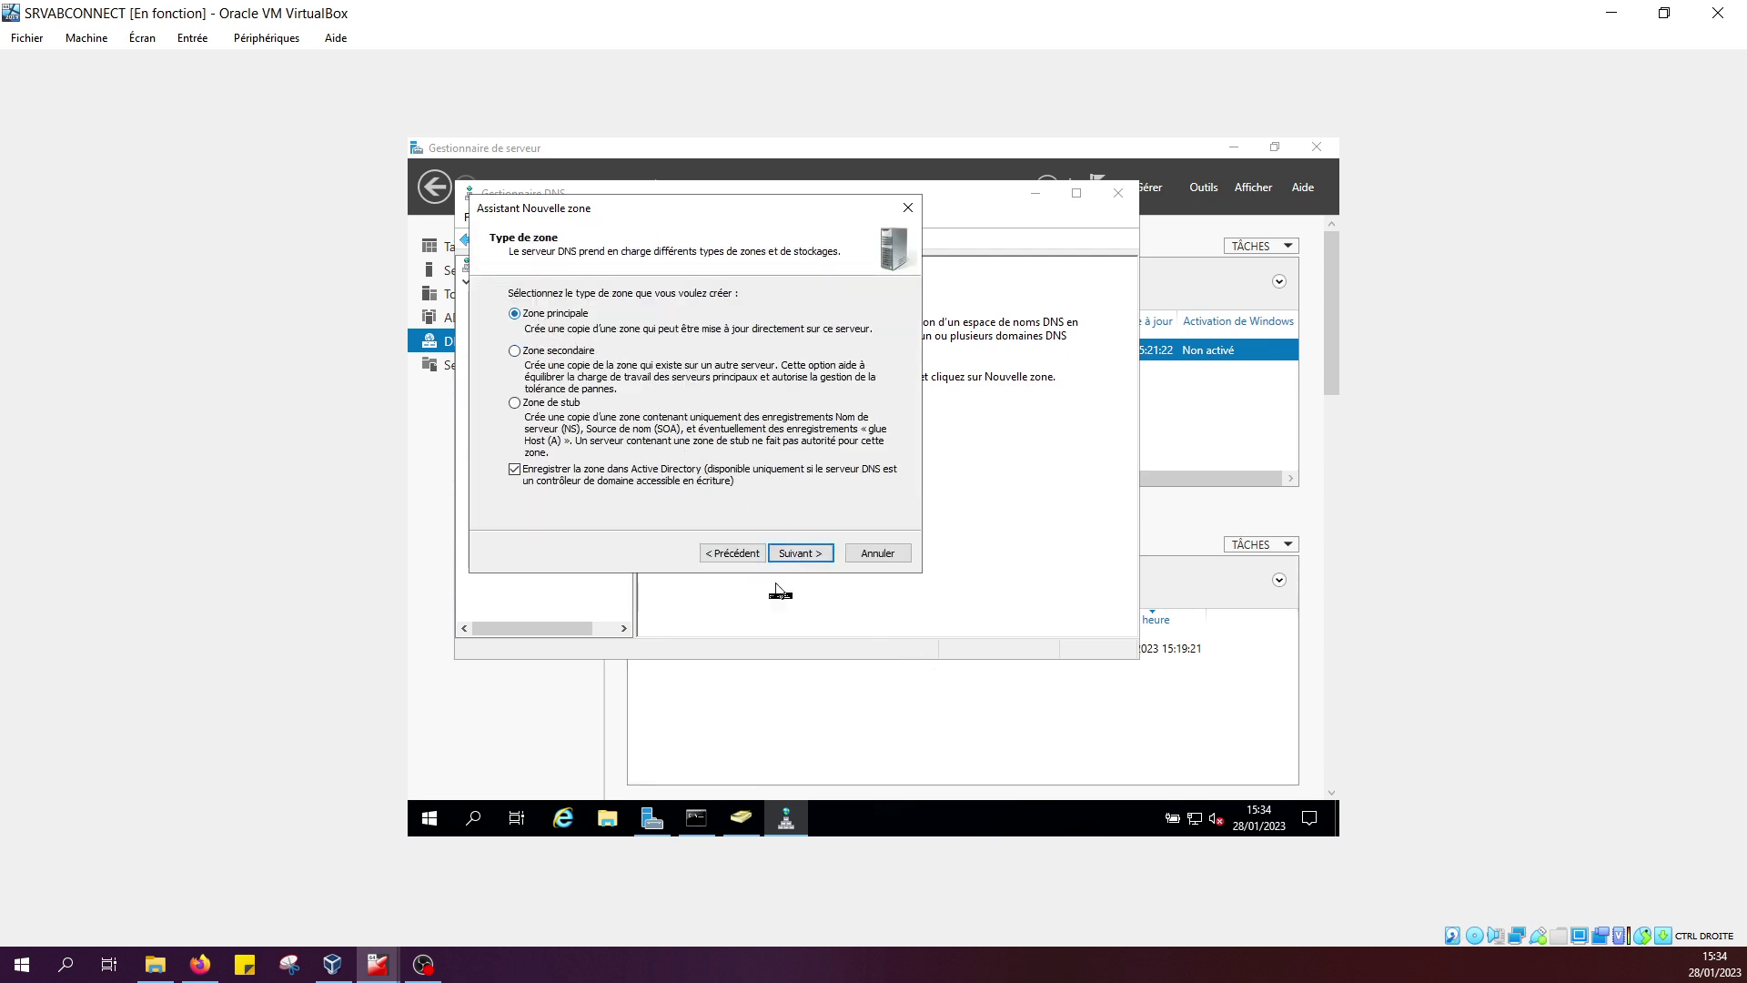
pyautogui.click(785, 553)
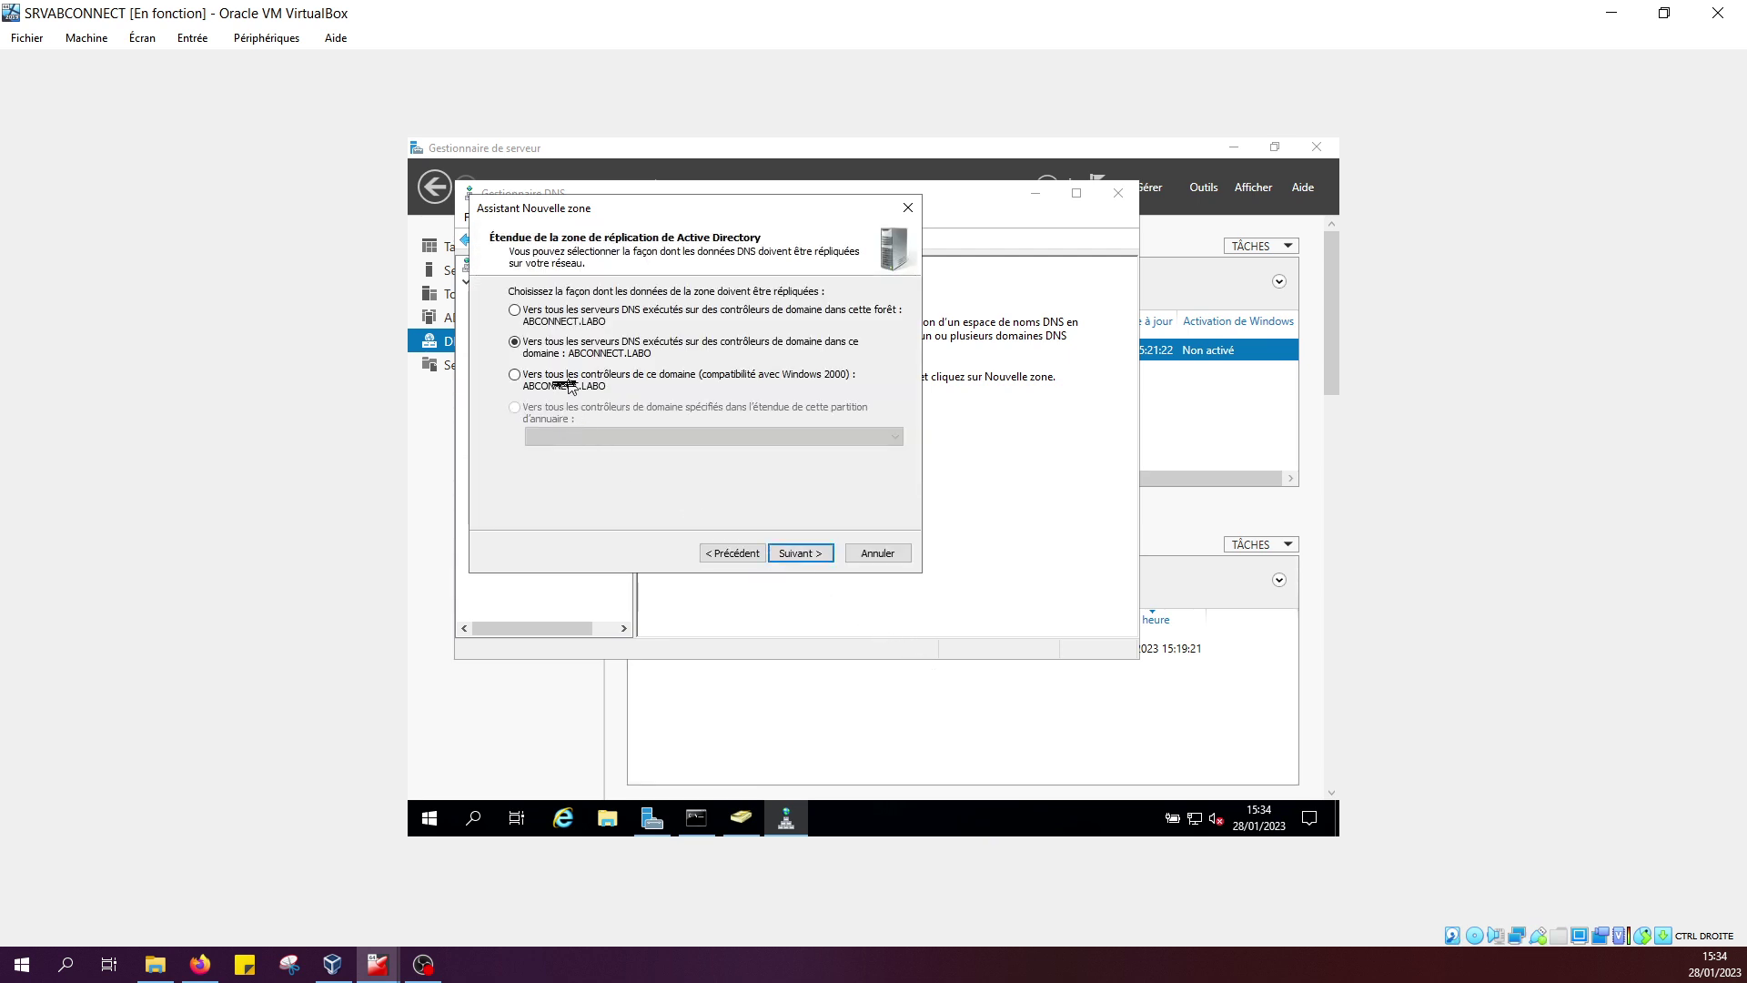
pyautogui.click(799, 552)
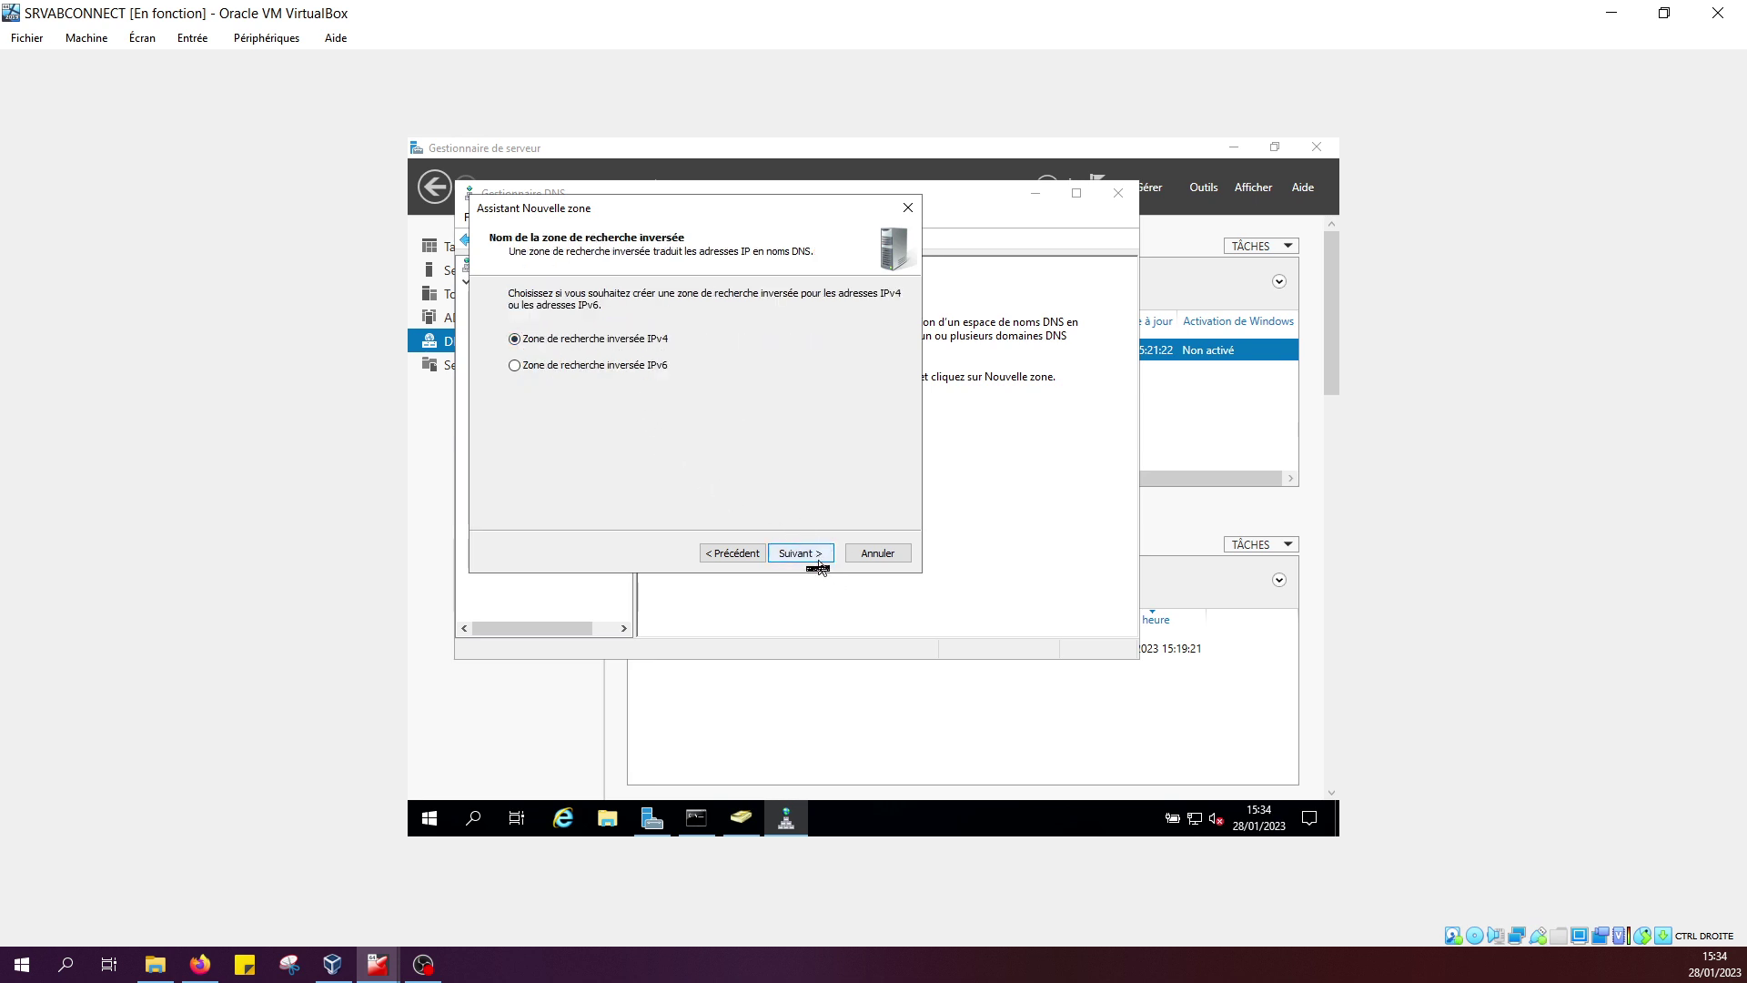
# Create the IPv4 reverse lookup zone for network ID 192.168.100 with only secure dynamic updates allowed, and open it.
pyautogui.click(817, 554)
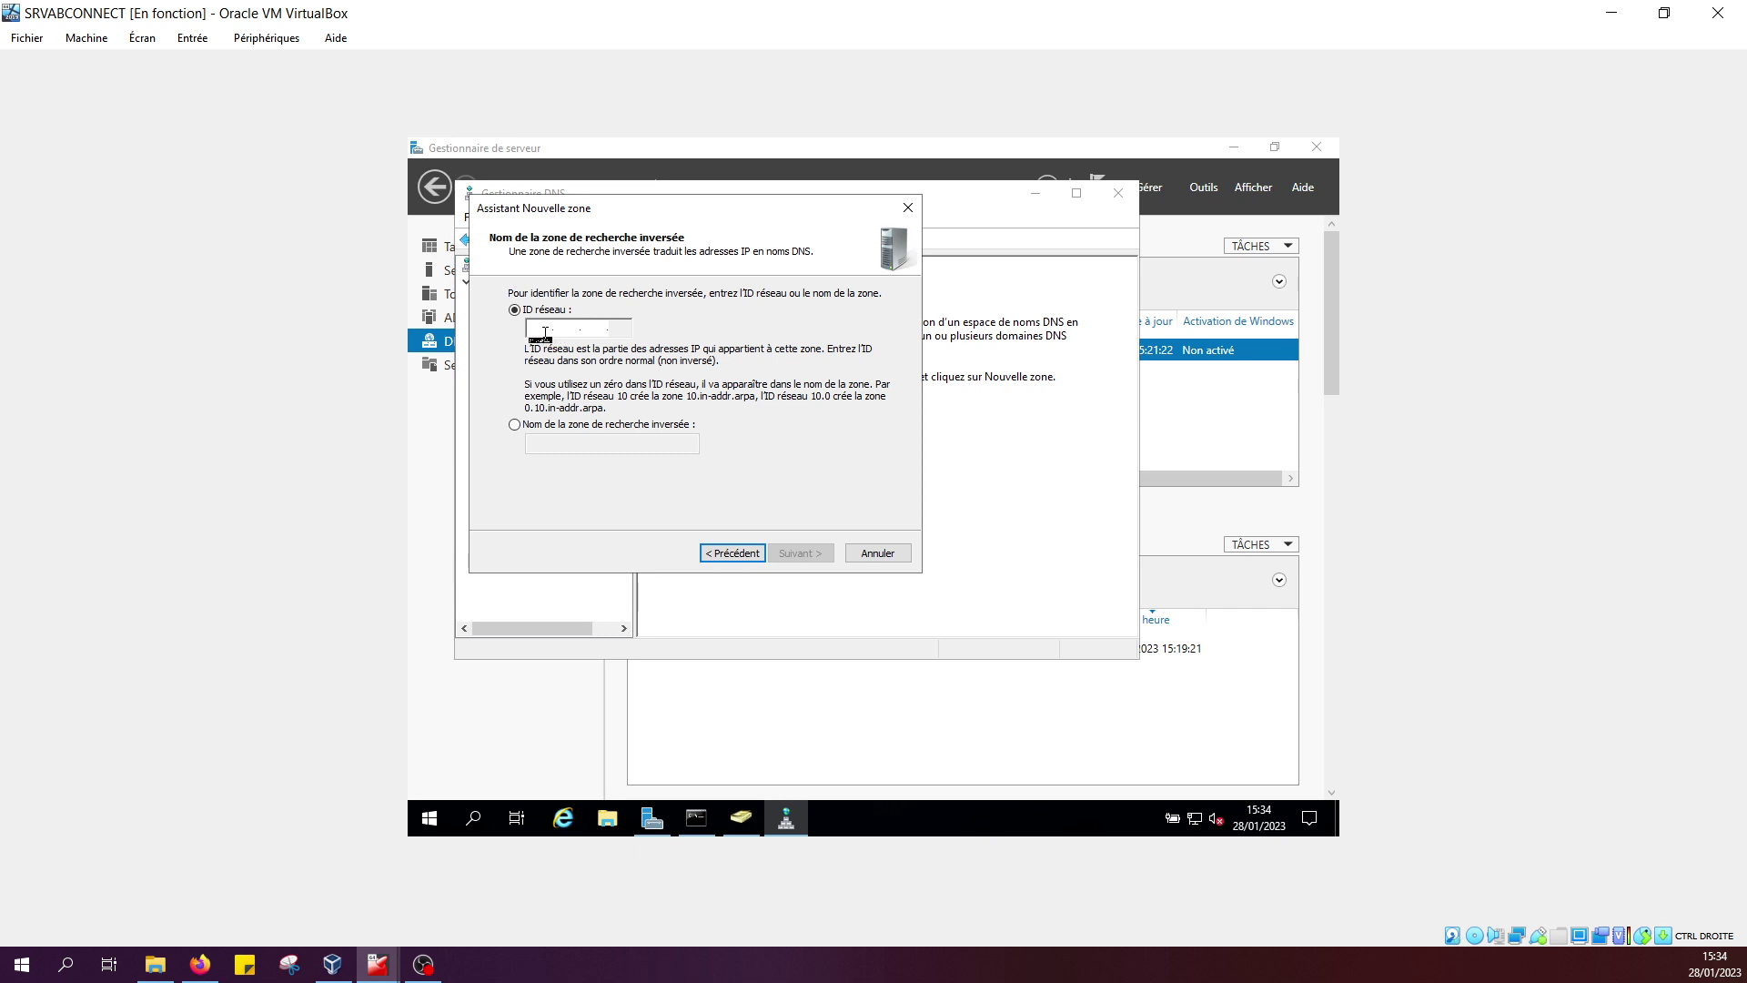
pyautogui.write('192.')
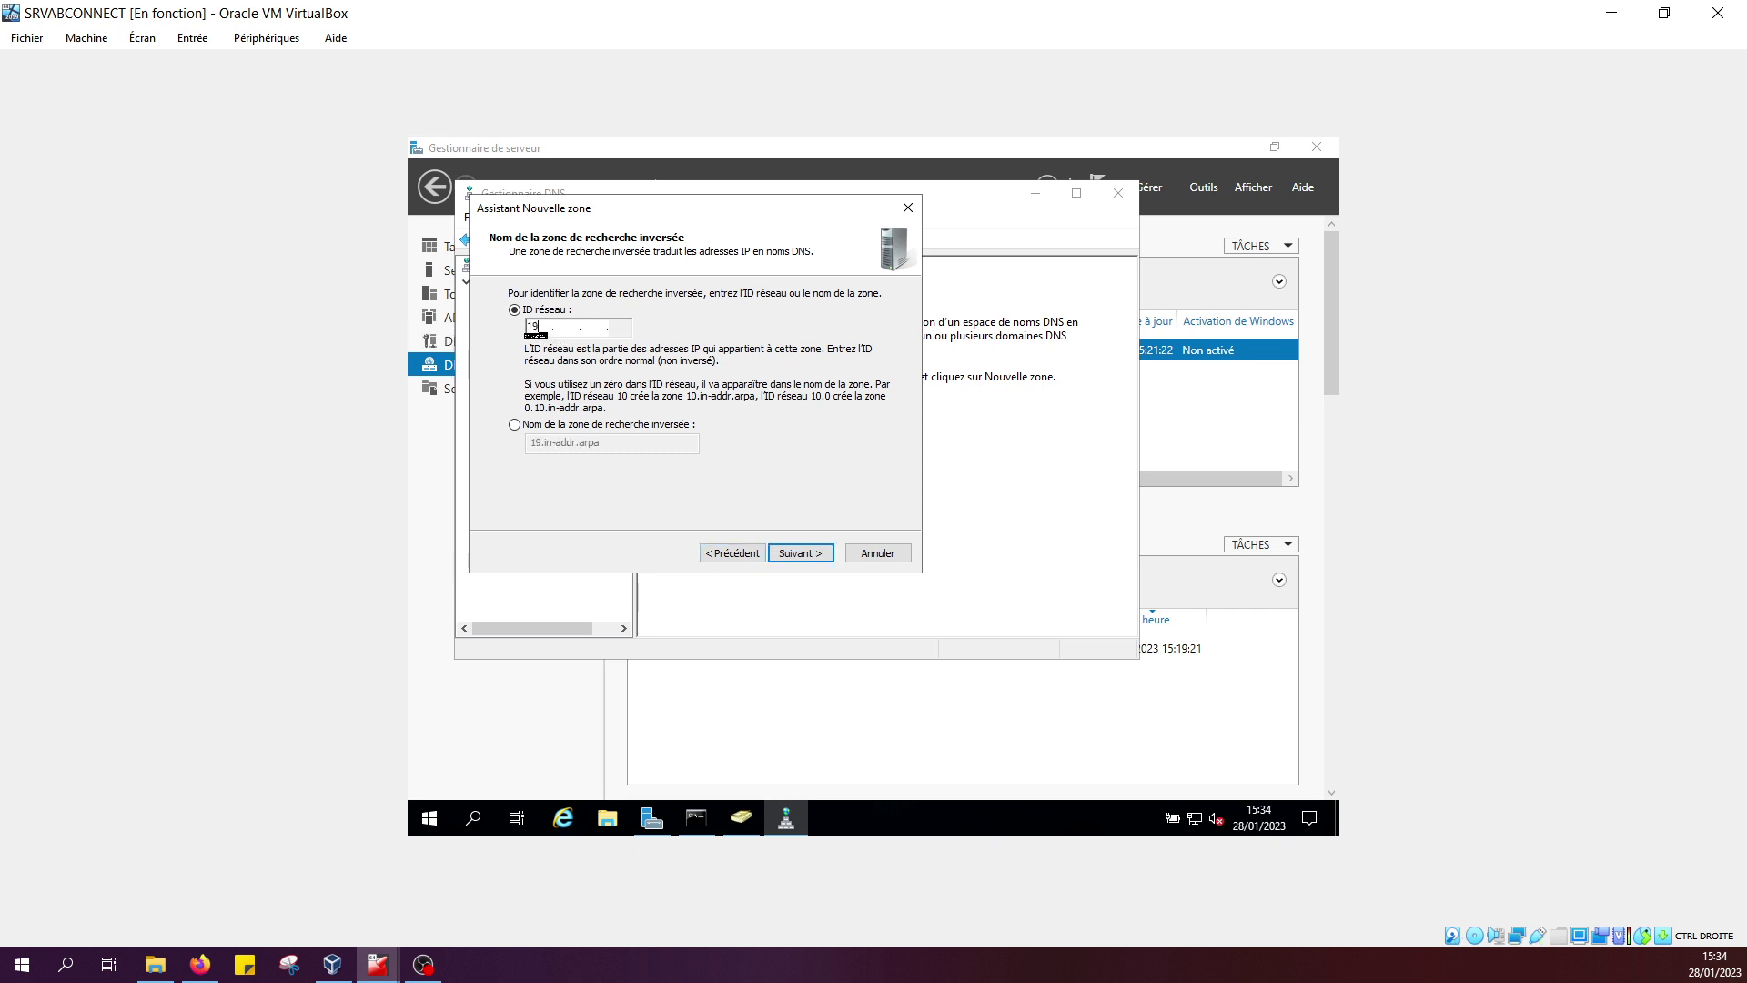
pyautogui.write('168.100')
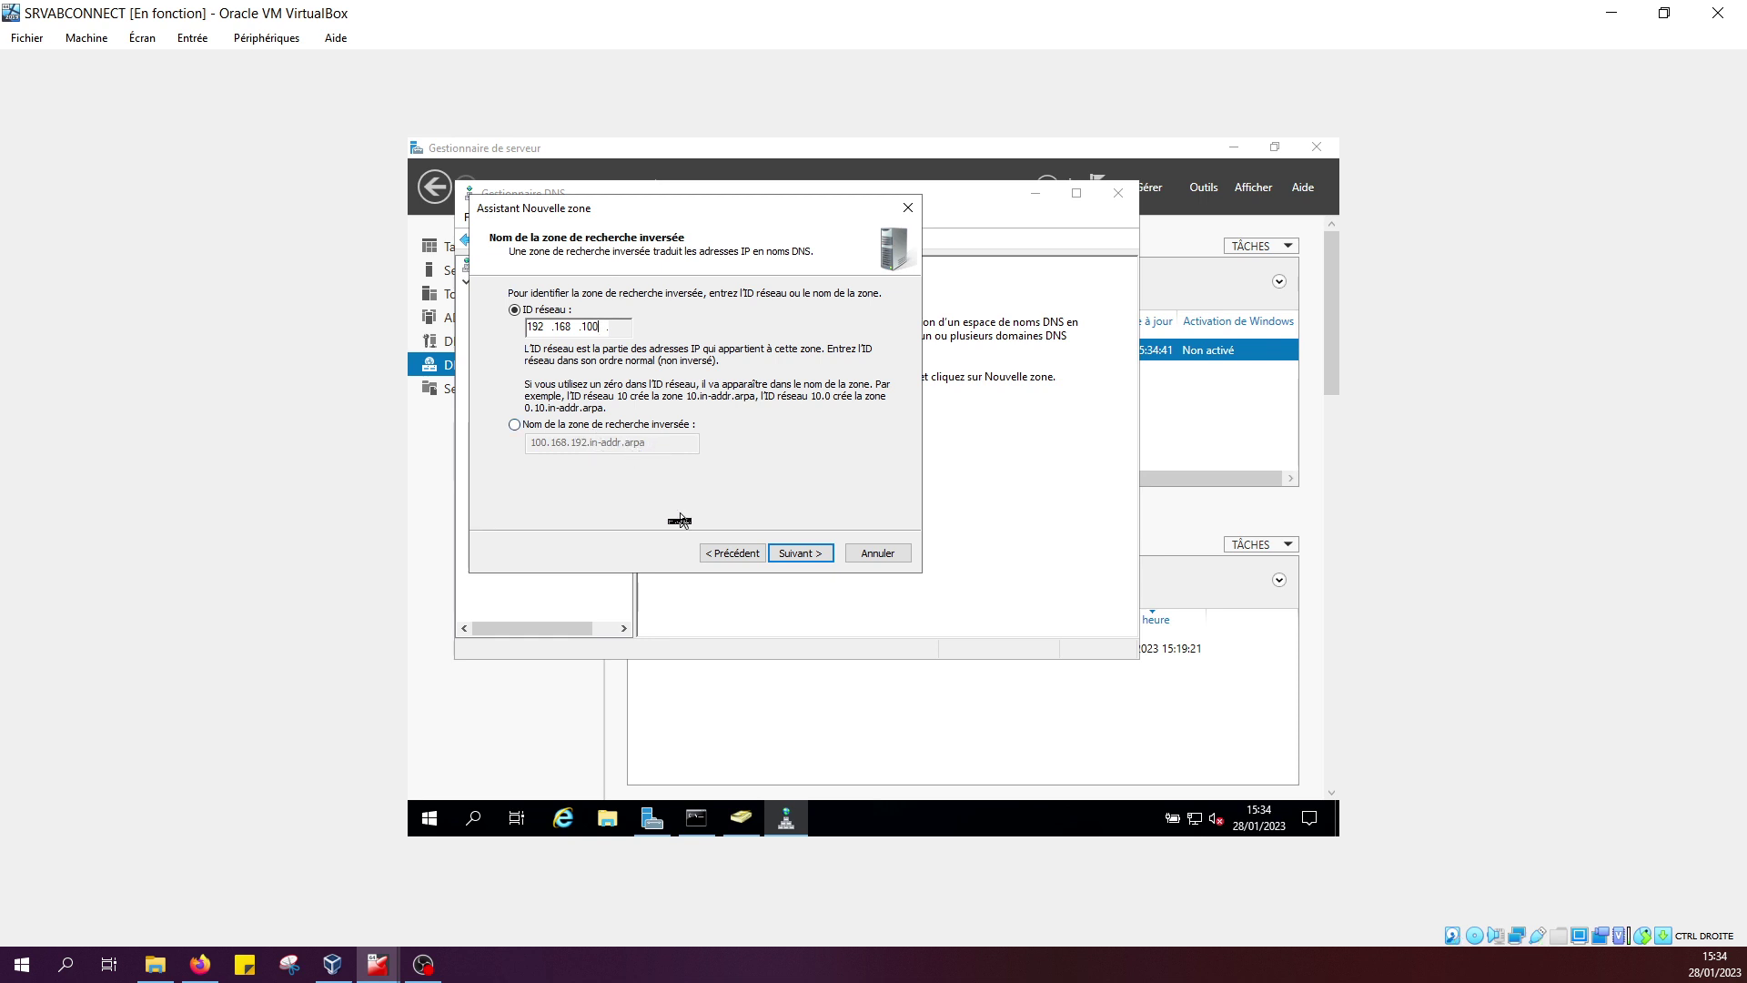
pyautogui.click(805, 557)
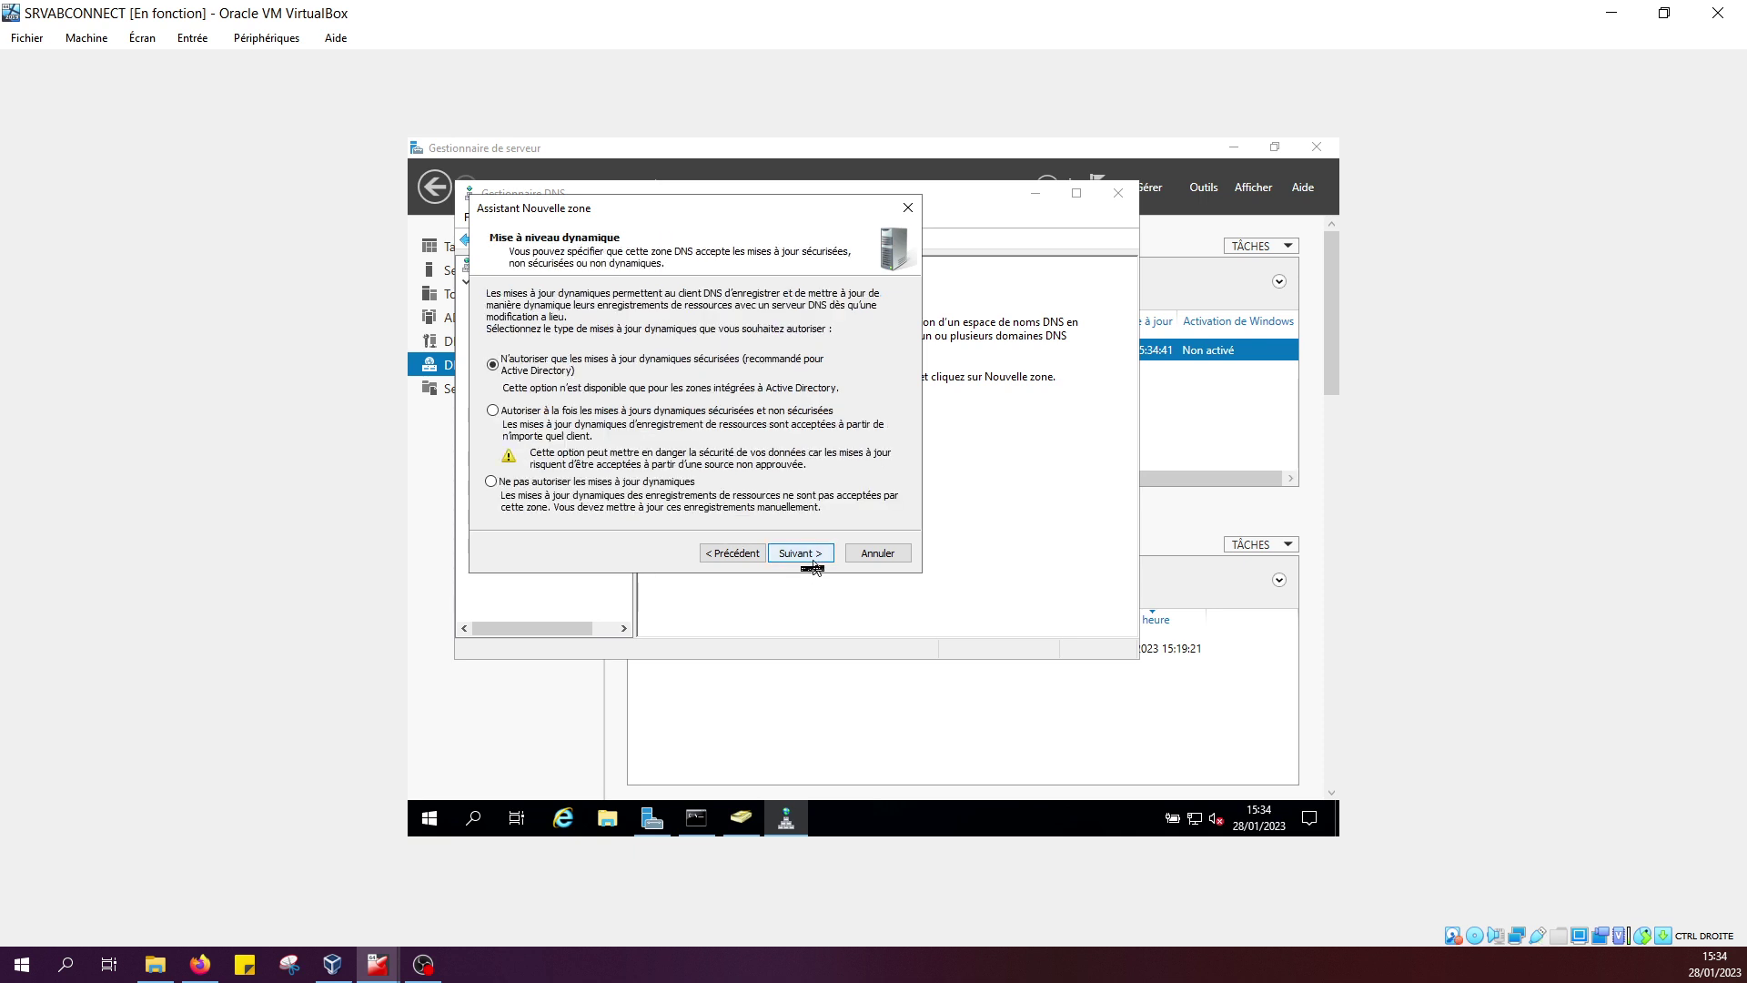
pyautogui.click(812, 562)
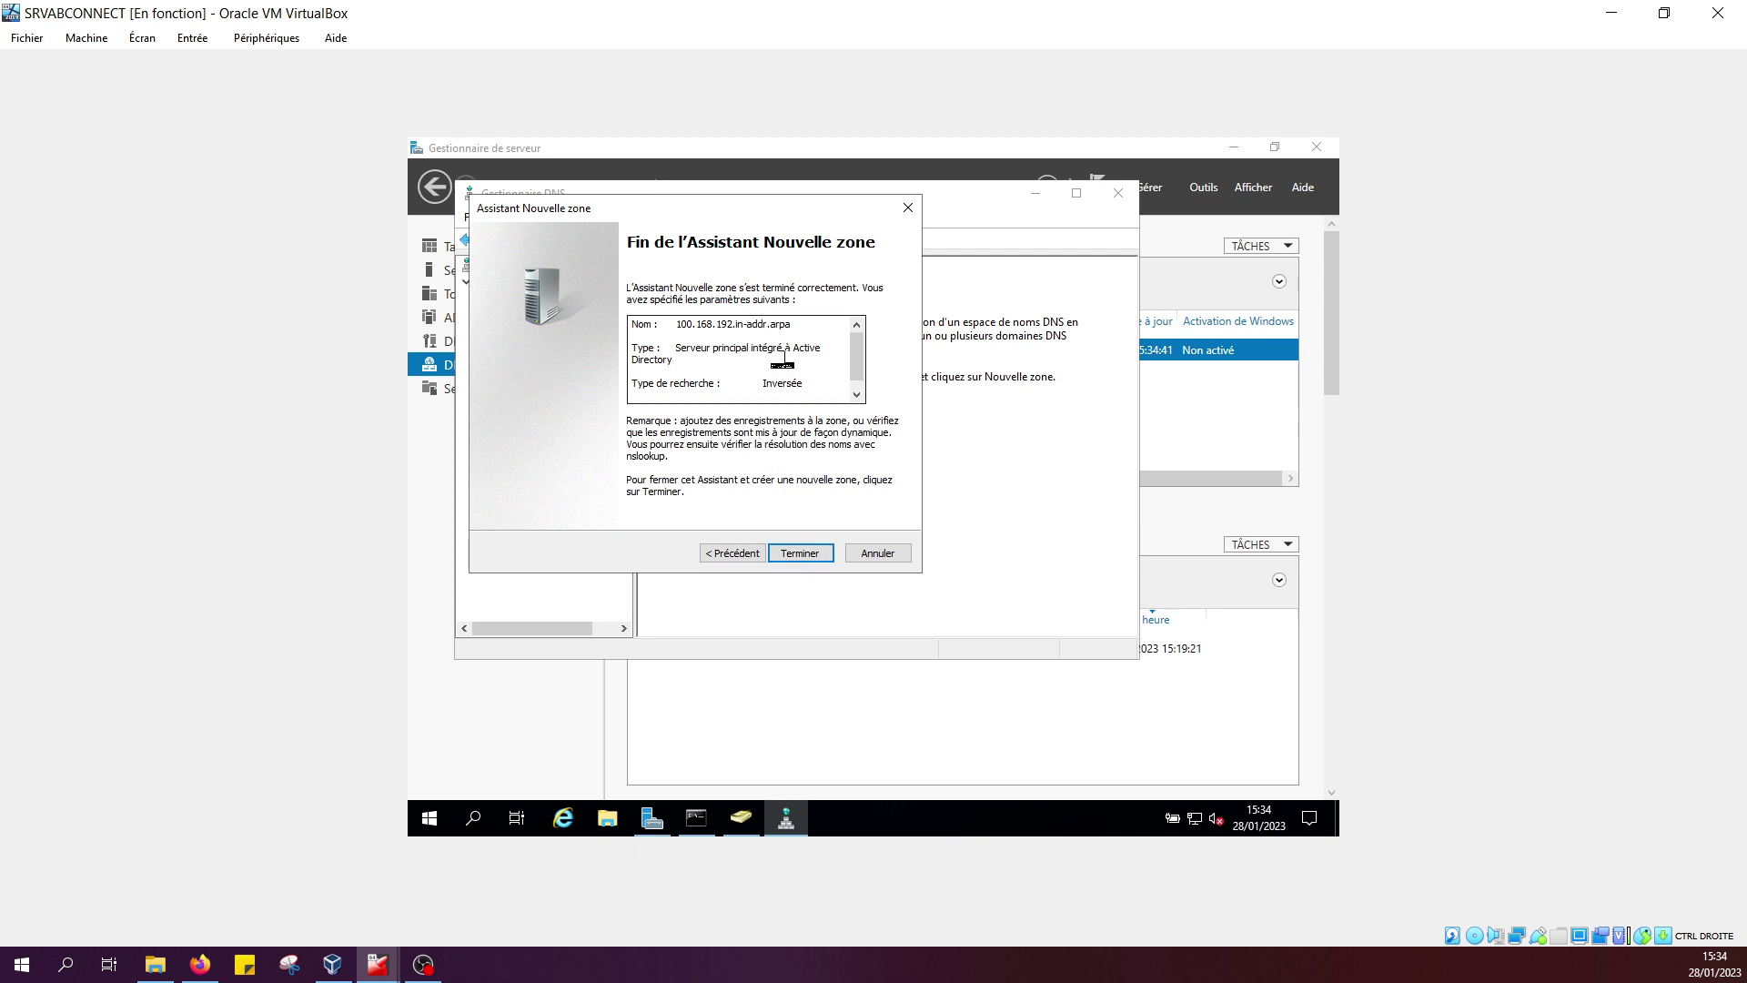
pyautogui.click(811, 557)
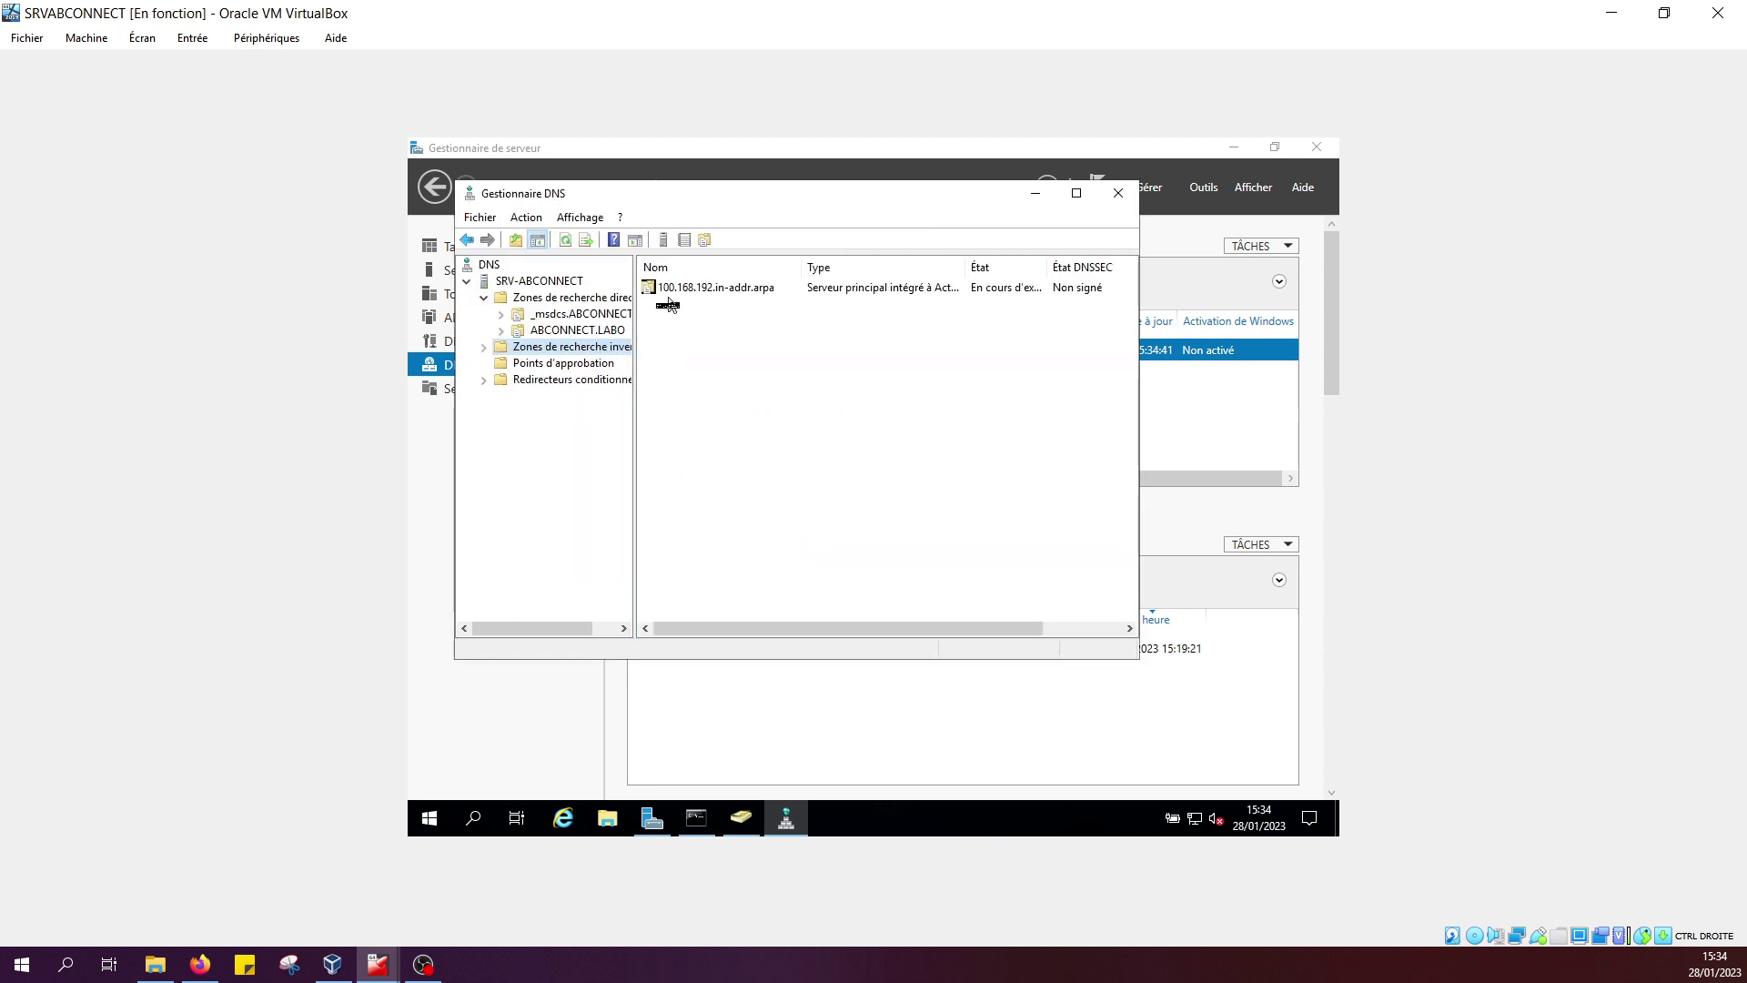
pyautogui.doubleClick(709, 290)
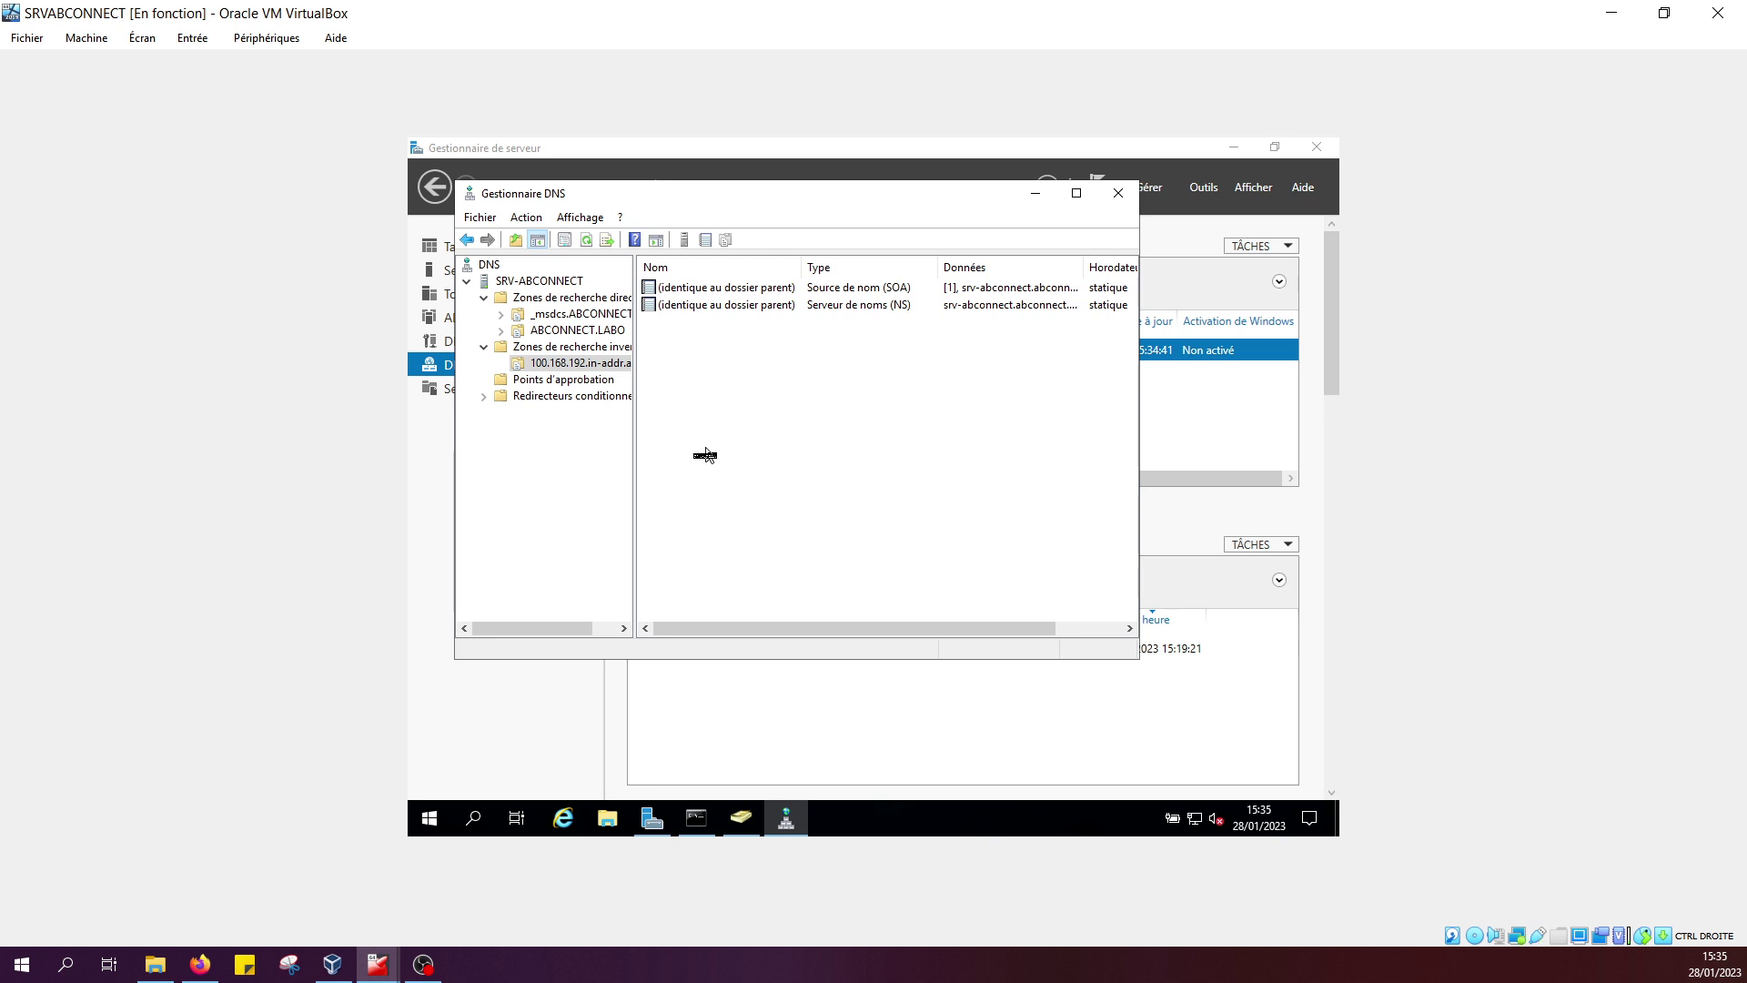
# Review the forward lookup zones and the 192.168.100 reverse zone's records, then minimize the DNS console.
pyautogui.click(562, 302)
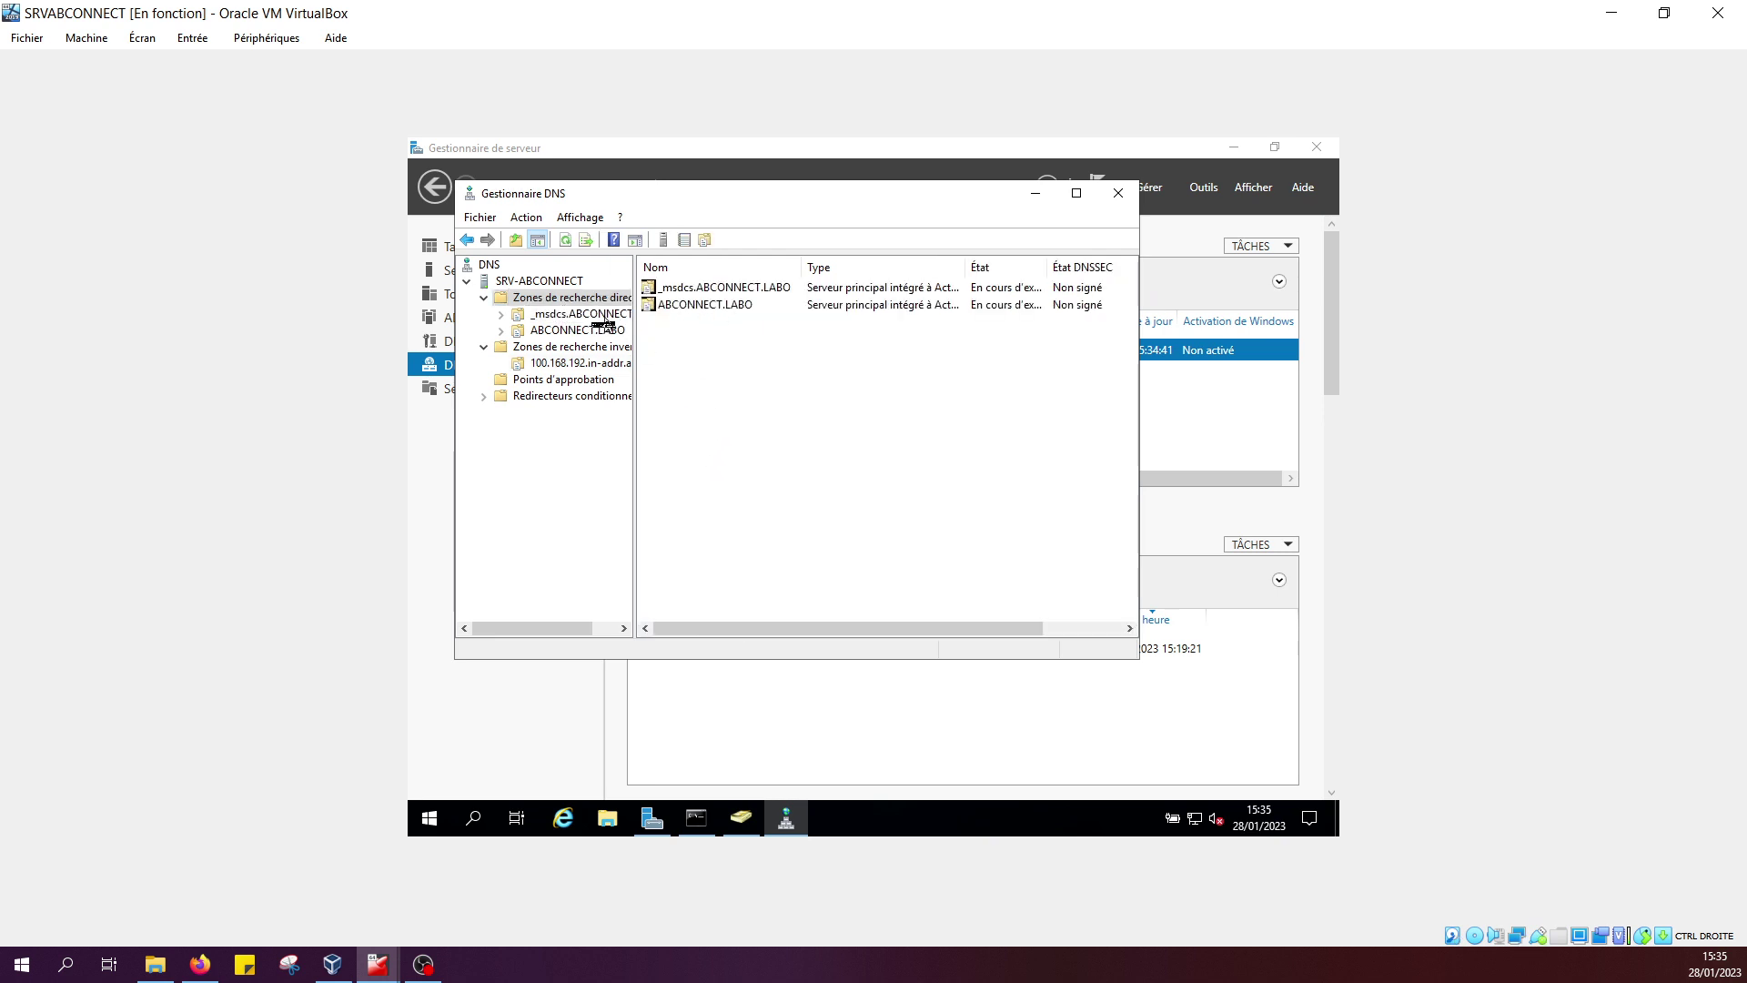
pyautogui.click(573, 364)
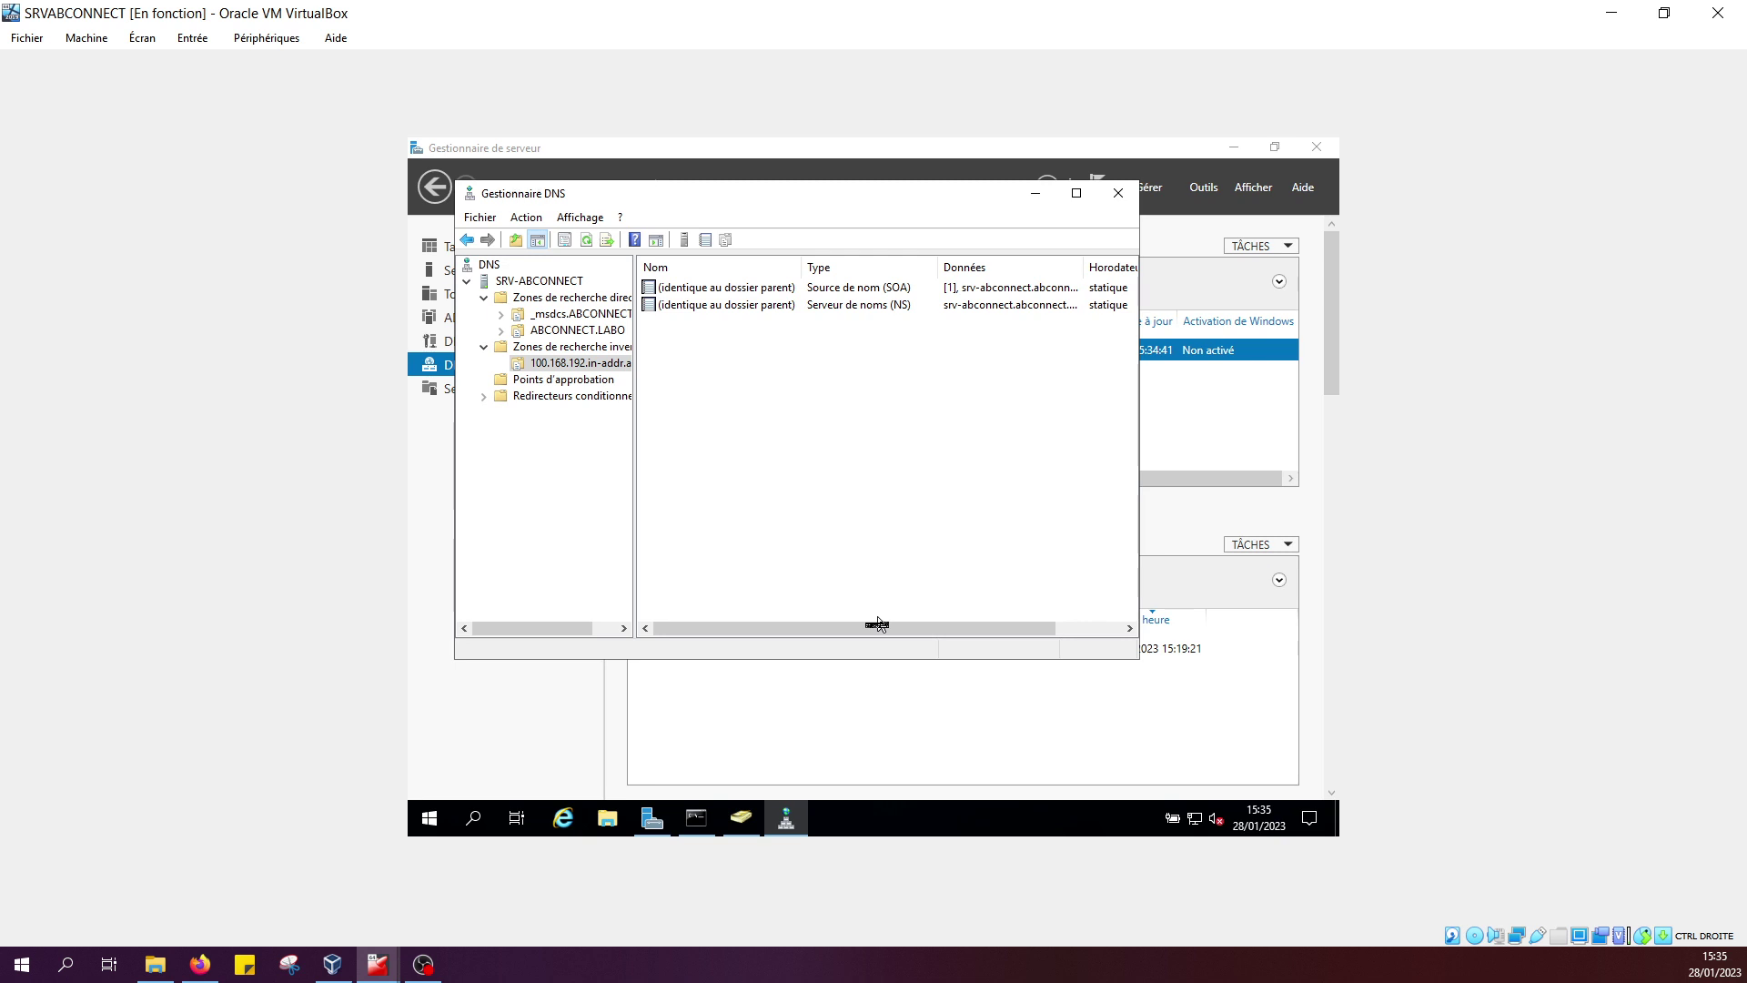
pyautogui.click(1035, 193)
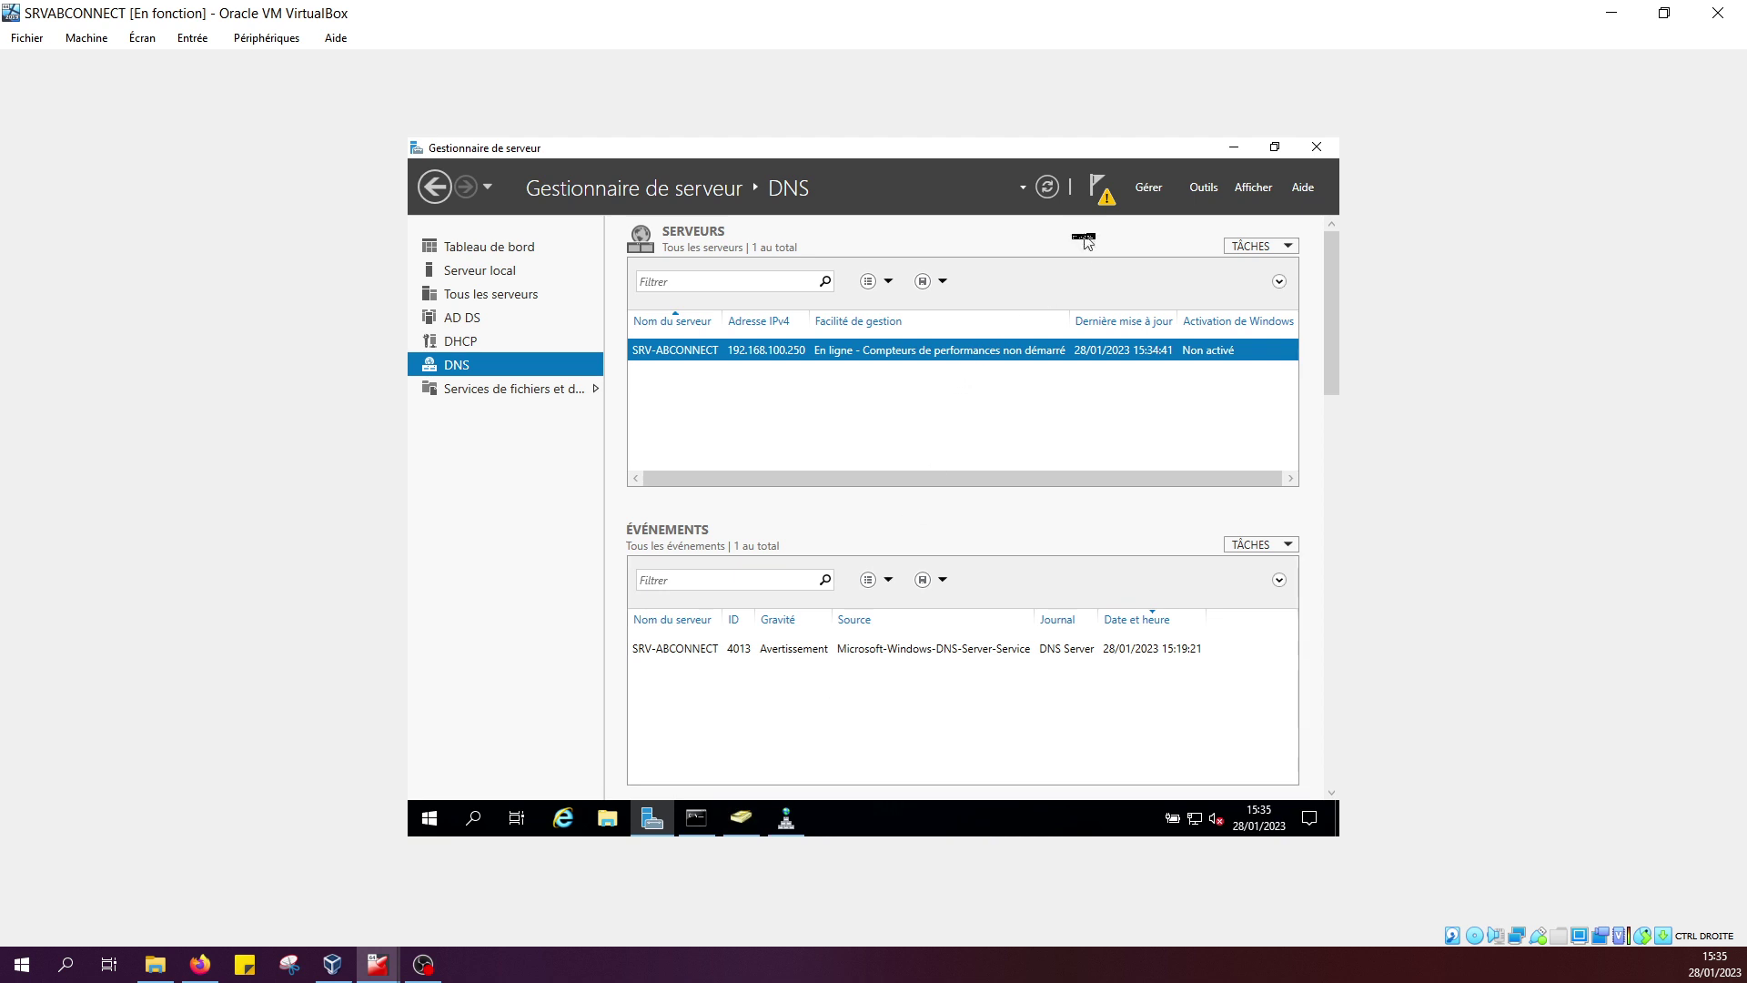
# Complete the pending DHCP post-installation configuration, authorizing the server in AD DS with the ABCONNECT\Administrateur credentials.
pyautogui.click(1103, 200)
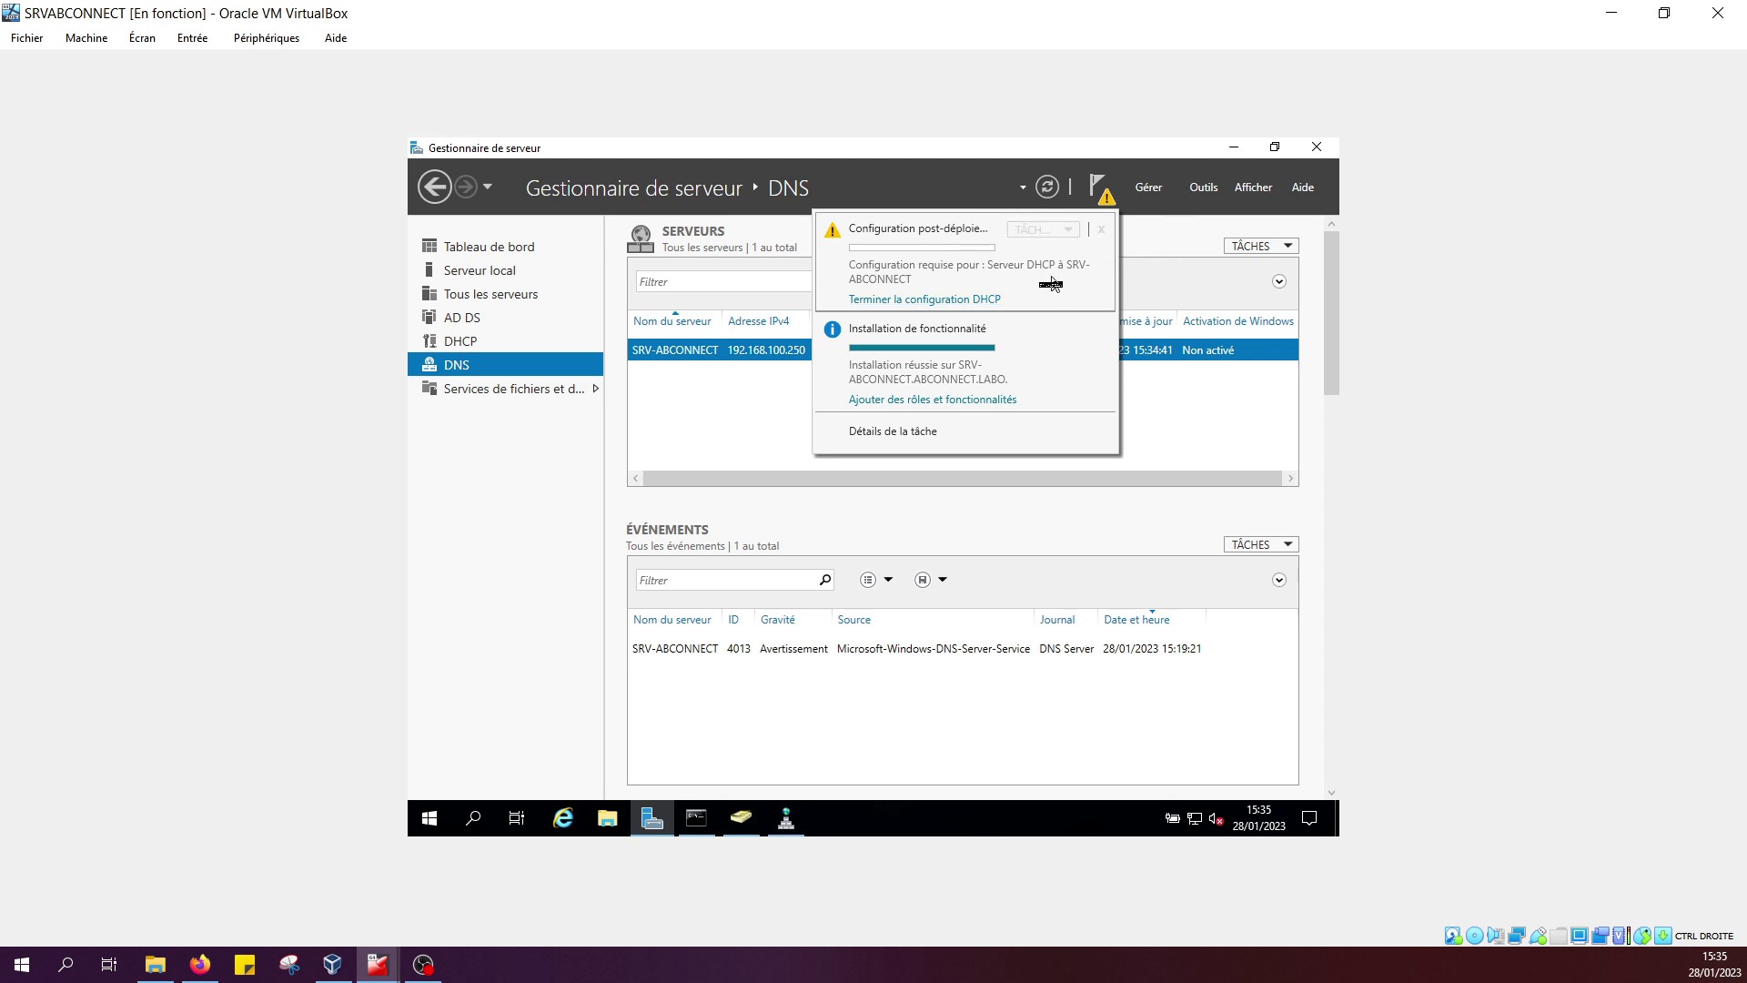
pyautogui.click(928, 302)
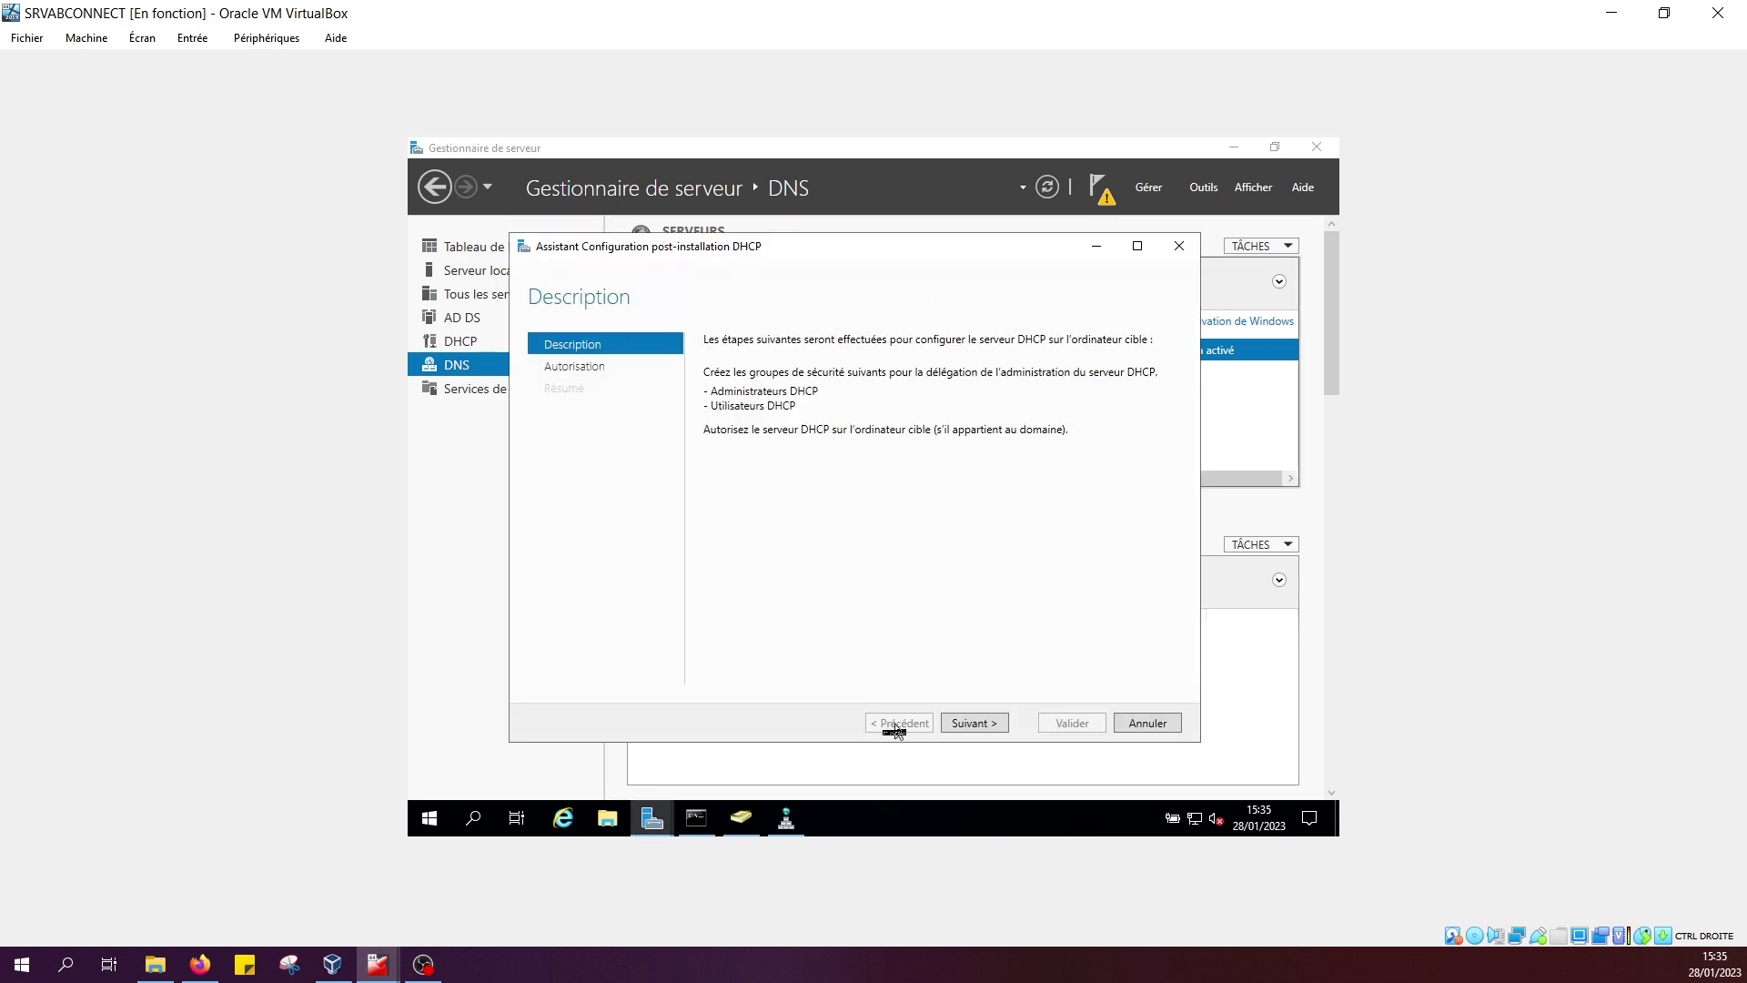
pyautogui.click(975, 723)
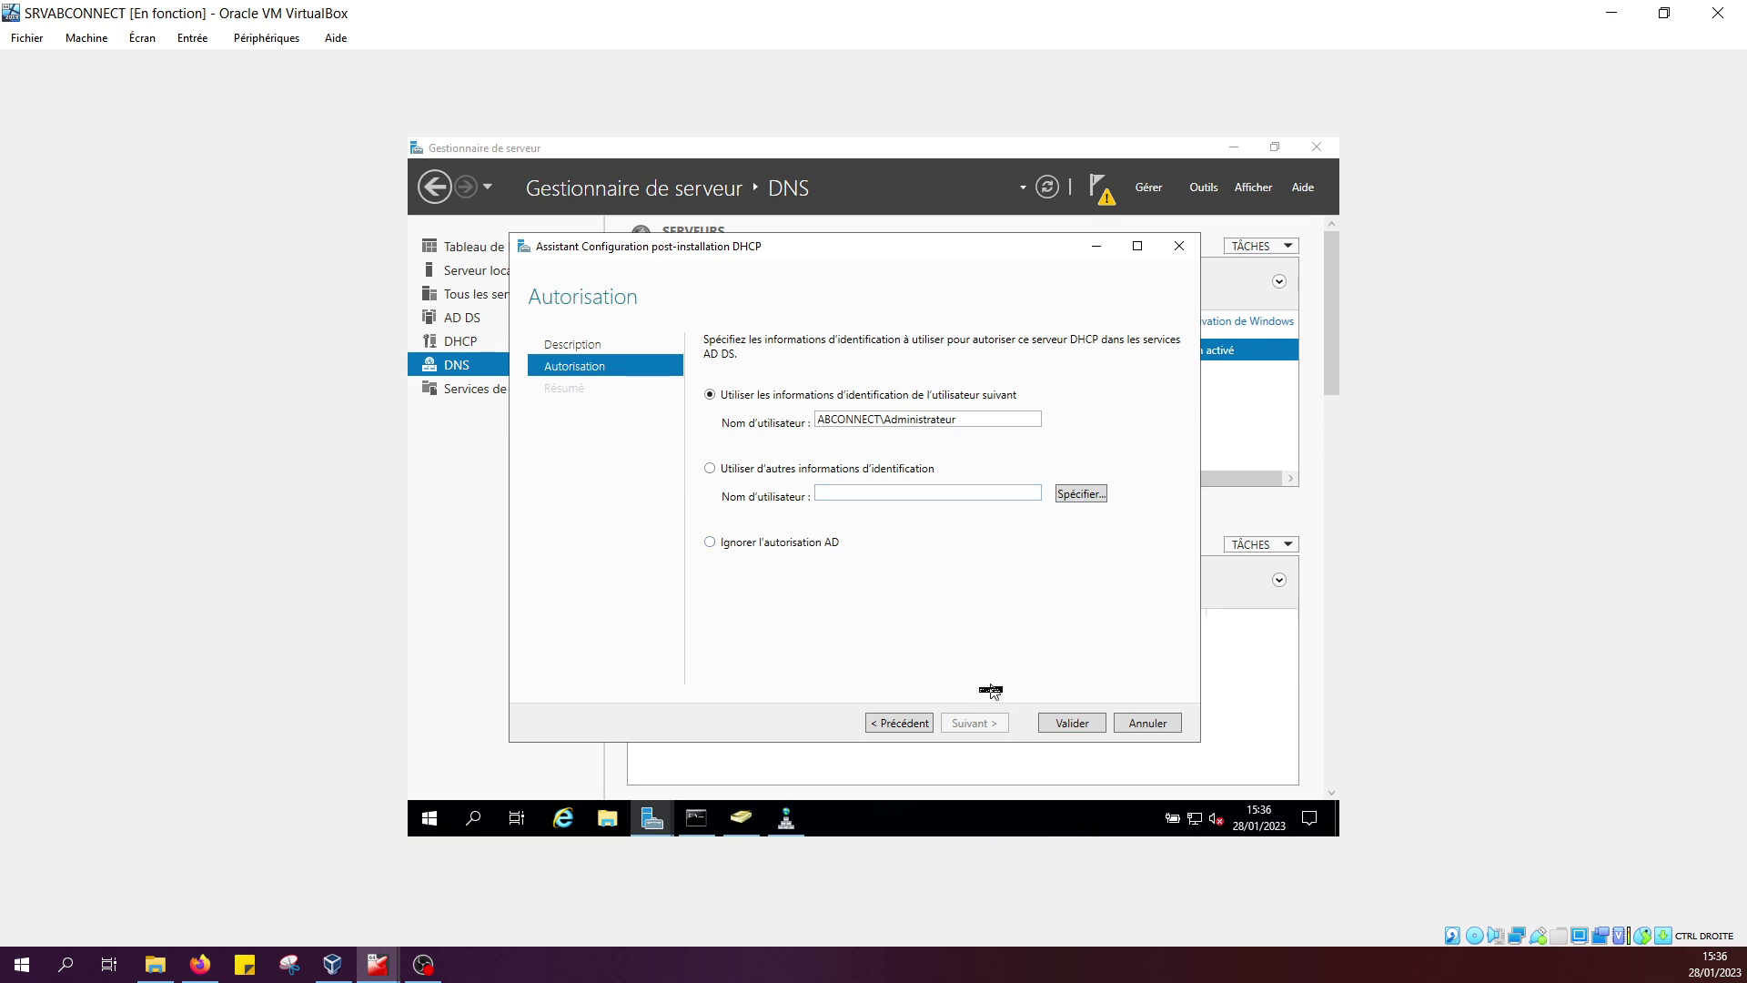
pyautogui.click(1074, 725)
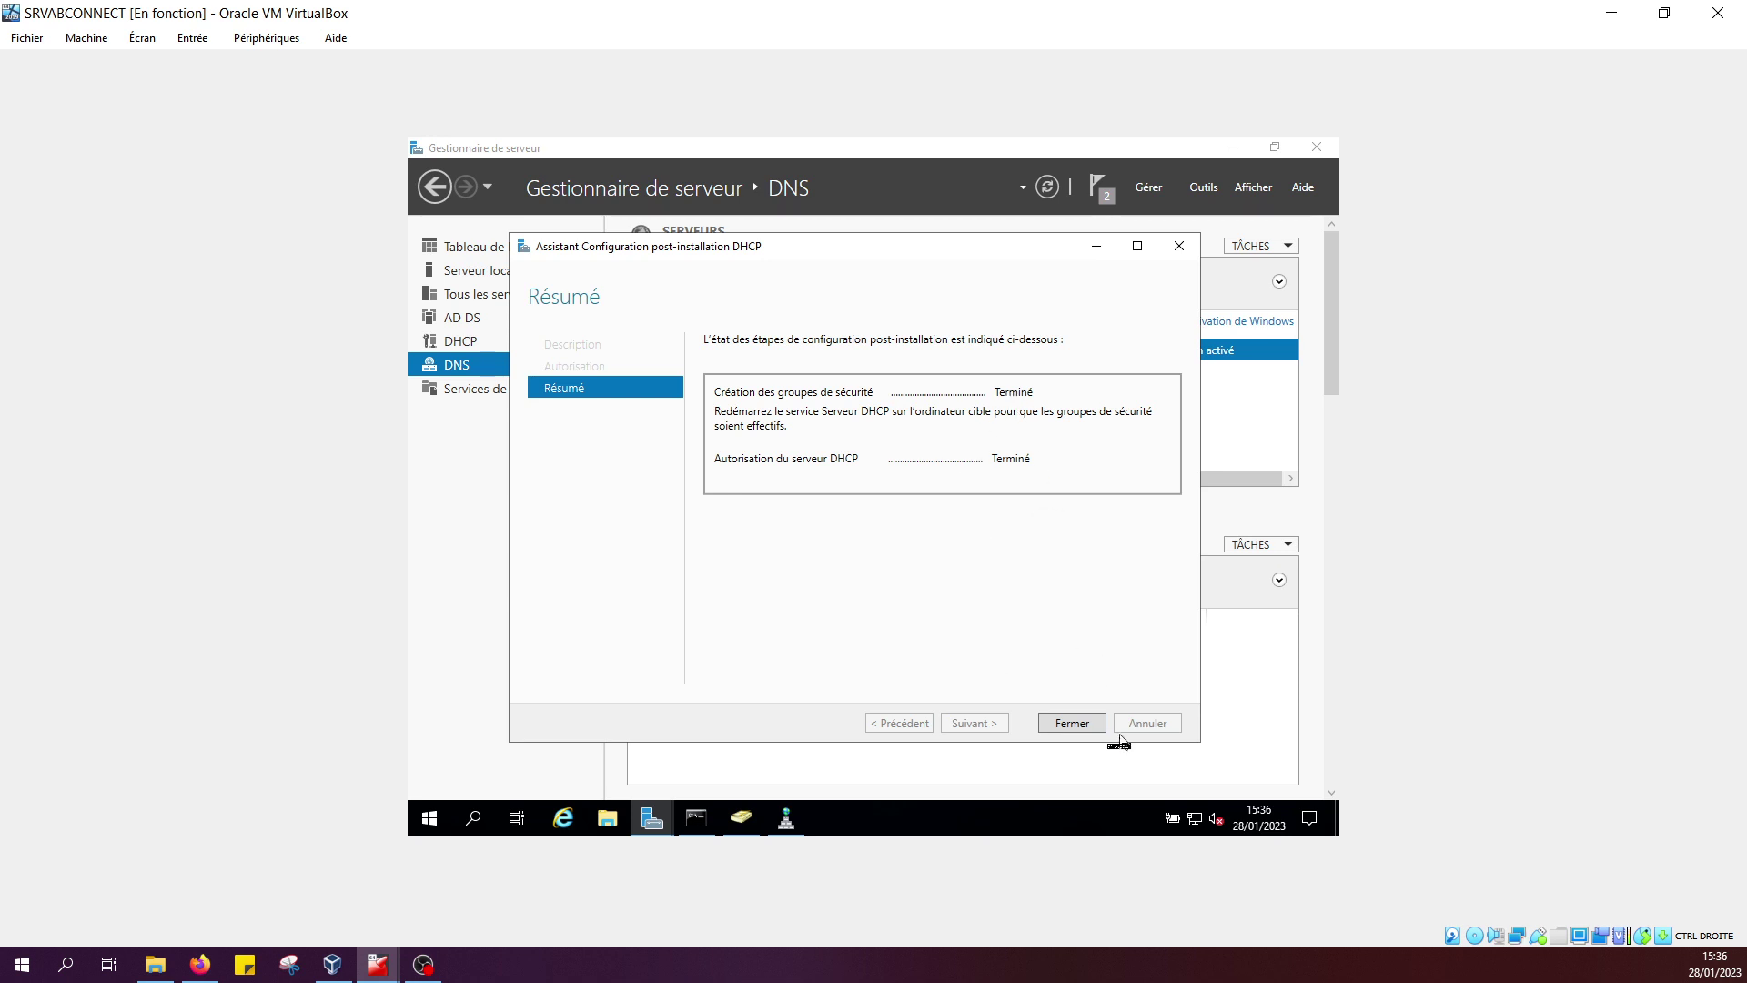
pyautogui.click(1072, 724)
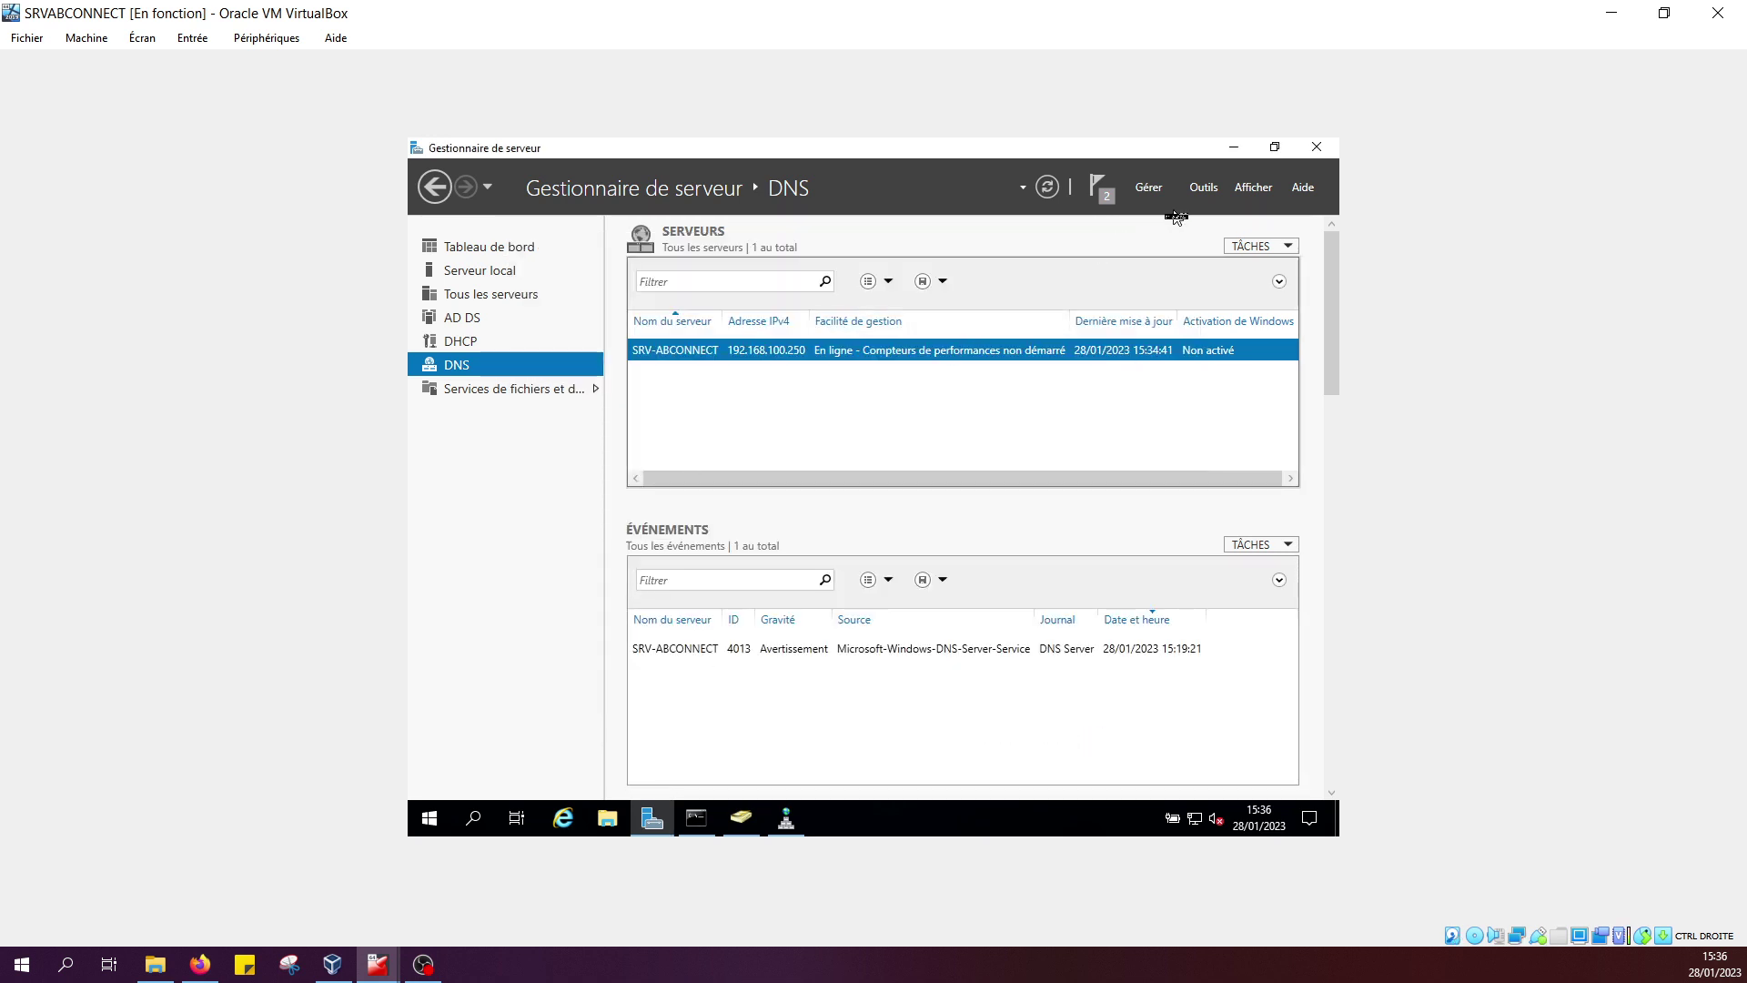
# Open the DHCP management console and expand the server's IPv4 node.
pyautogui.click(1204, 188)
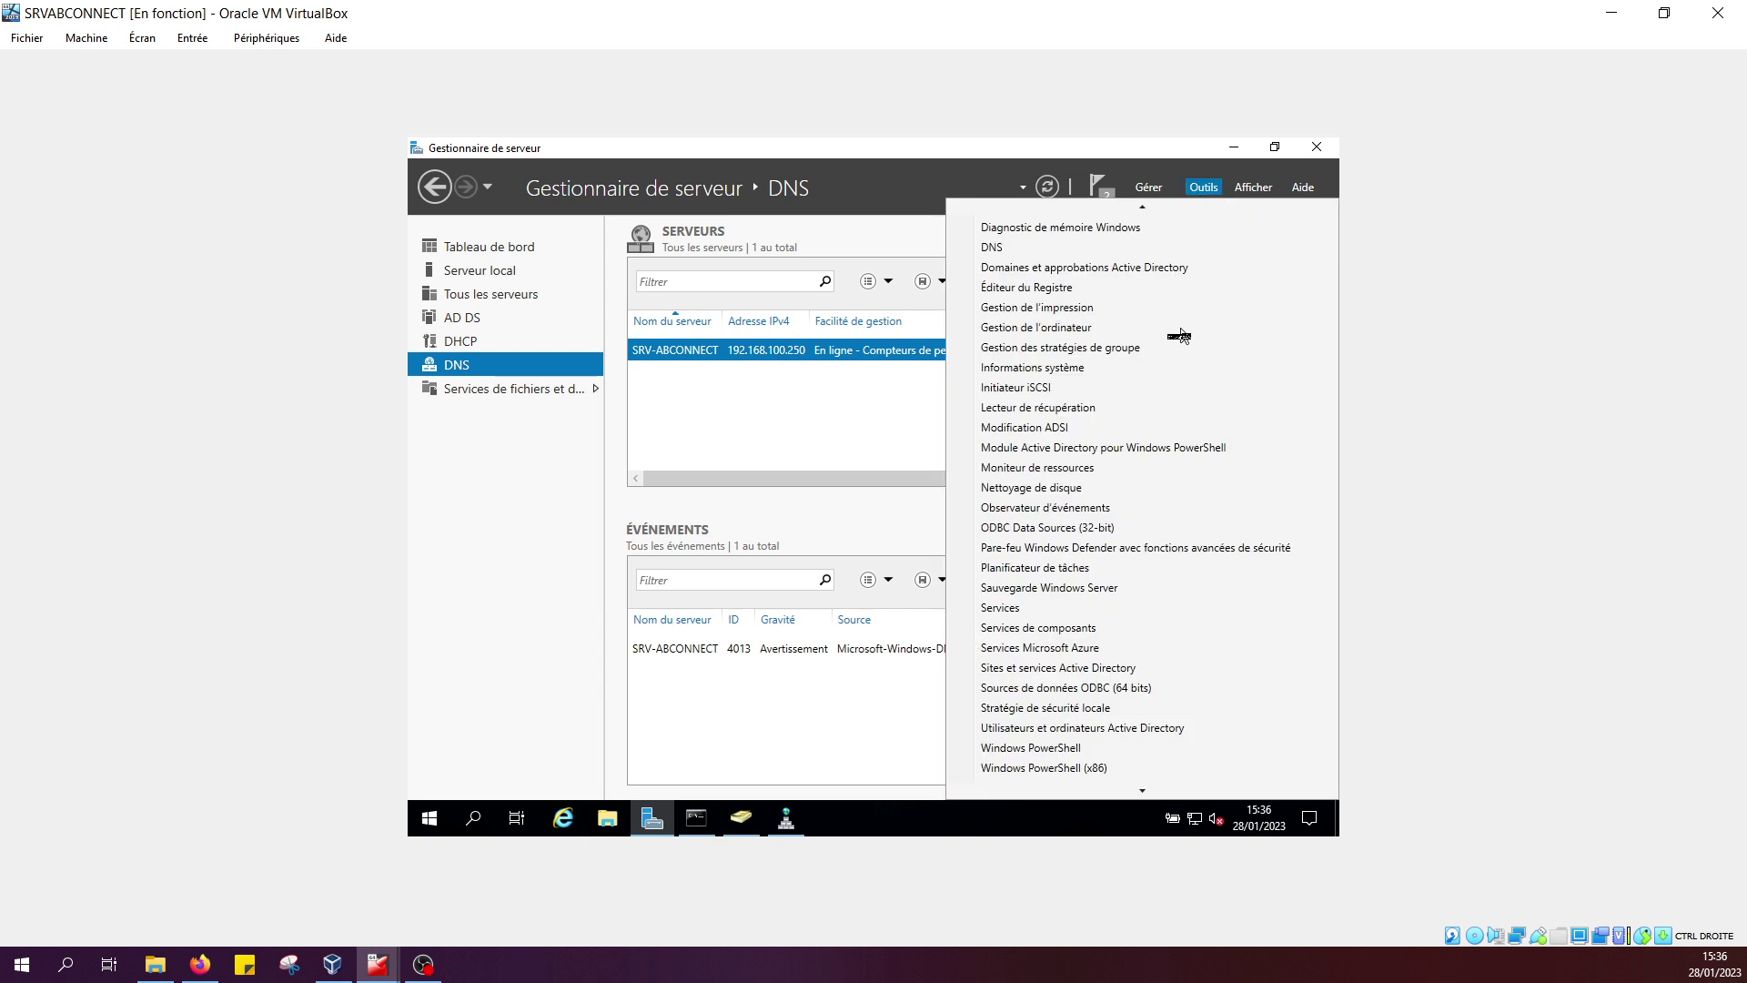
pyautogui.scroll(1, 1137, 335)
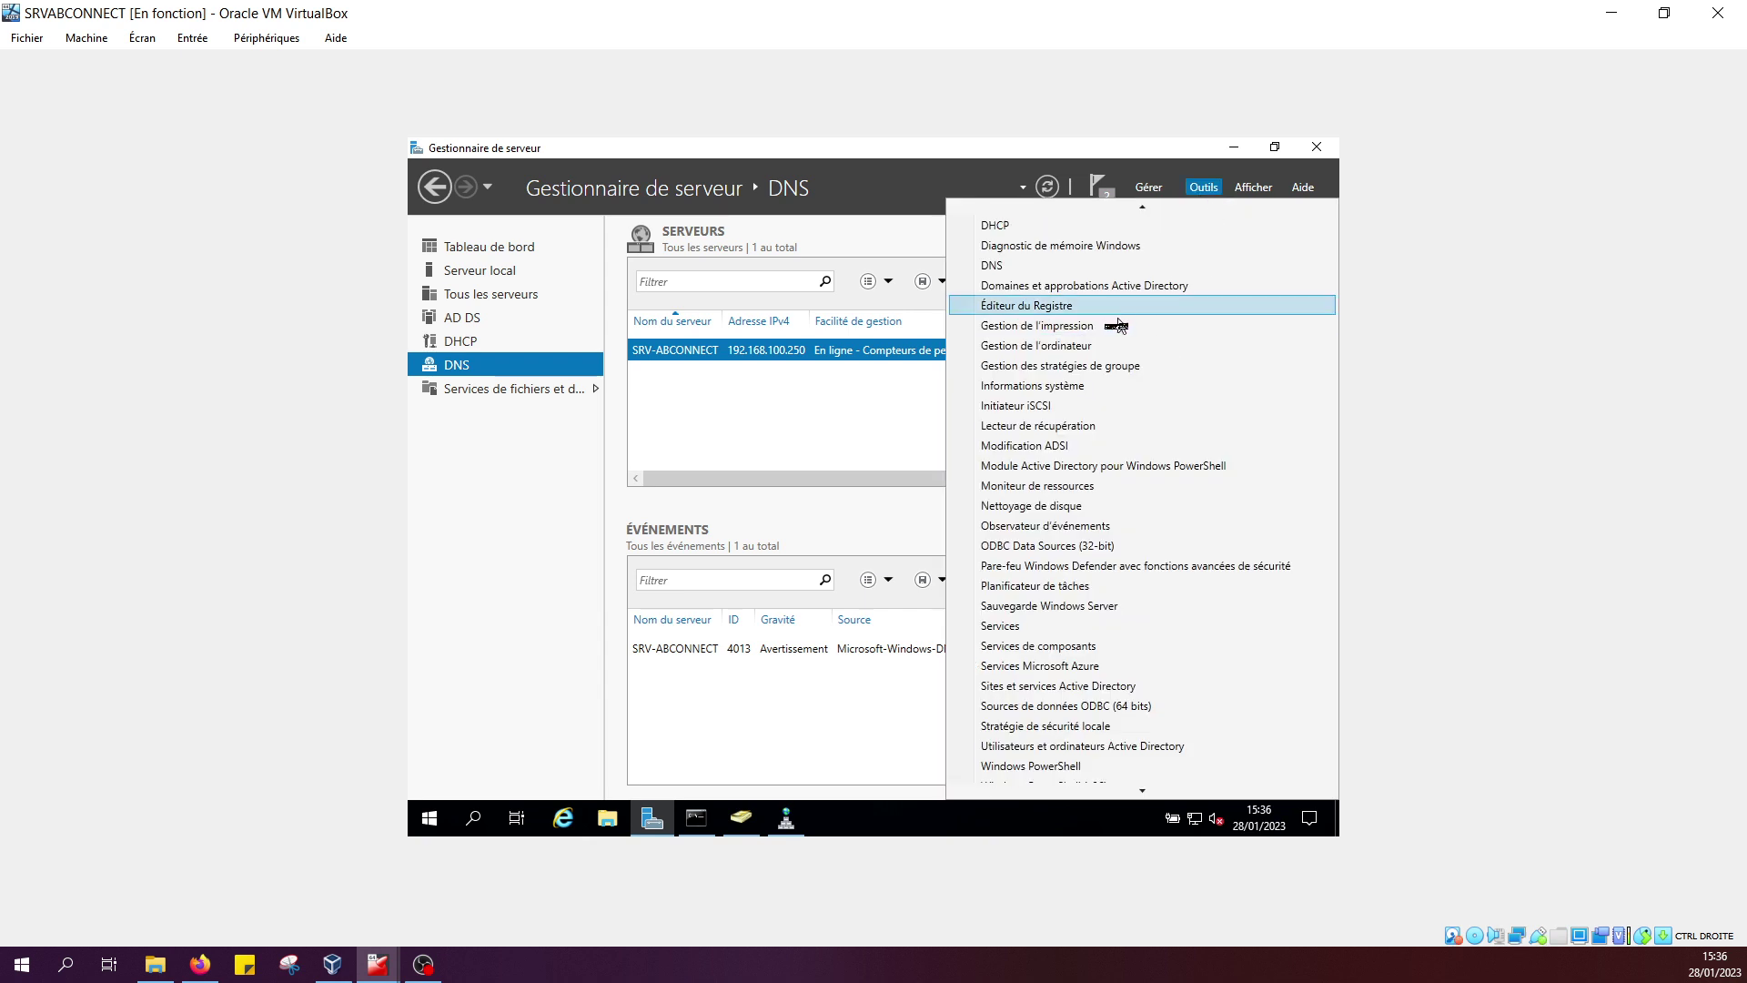
pyautogui.click(1014, 228)
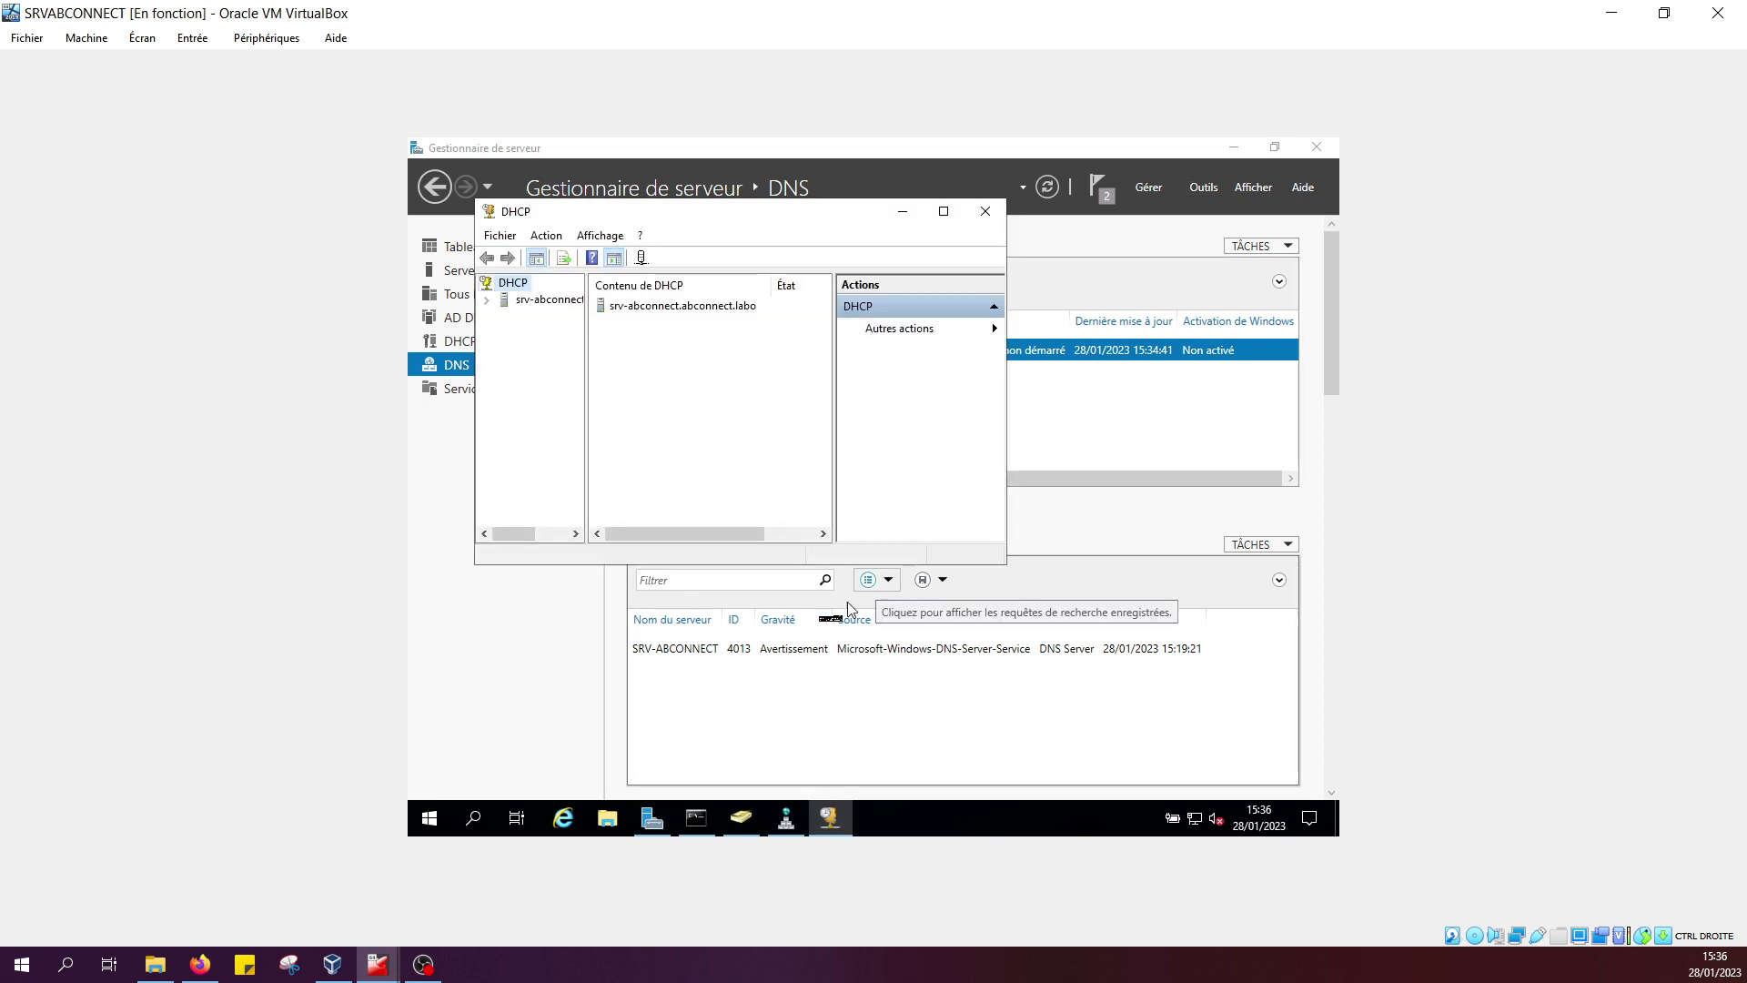
pyautogui.click(486, 299)
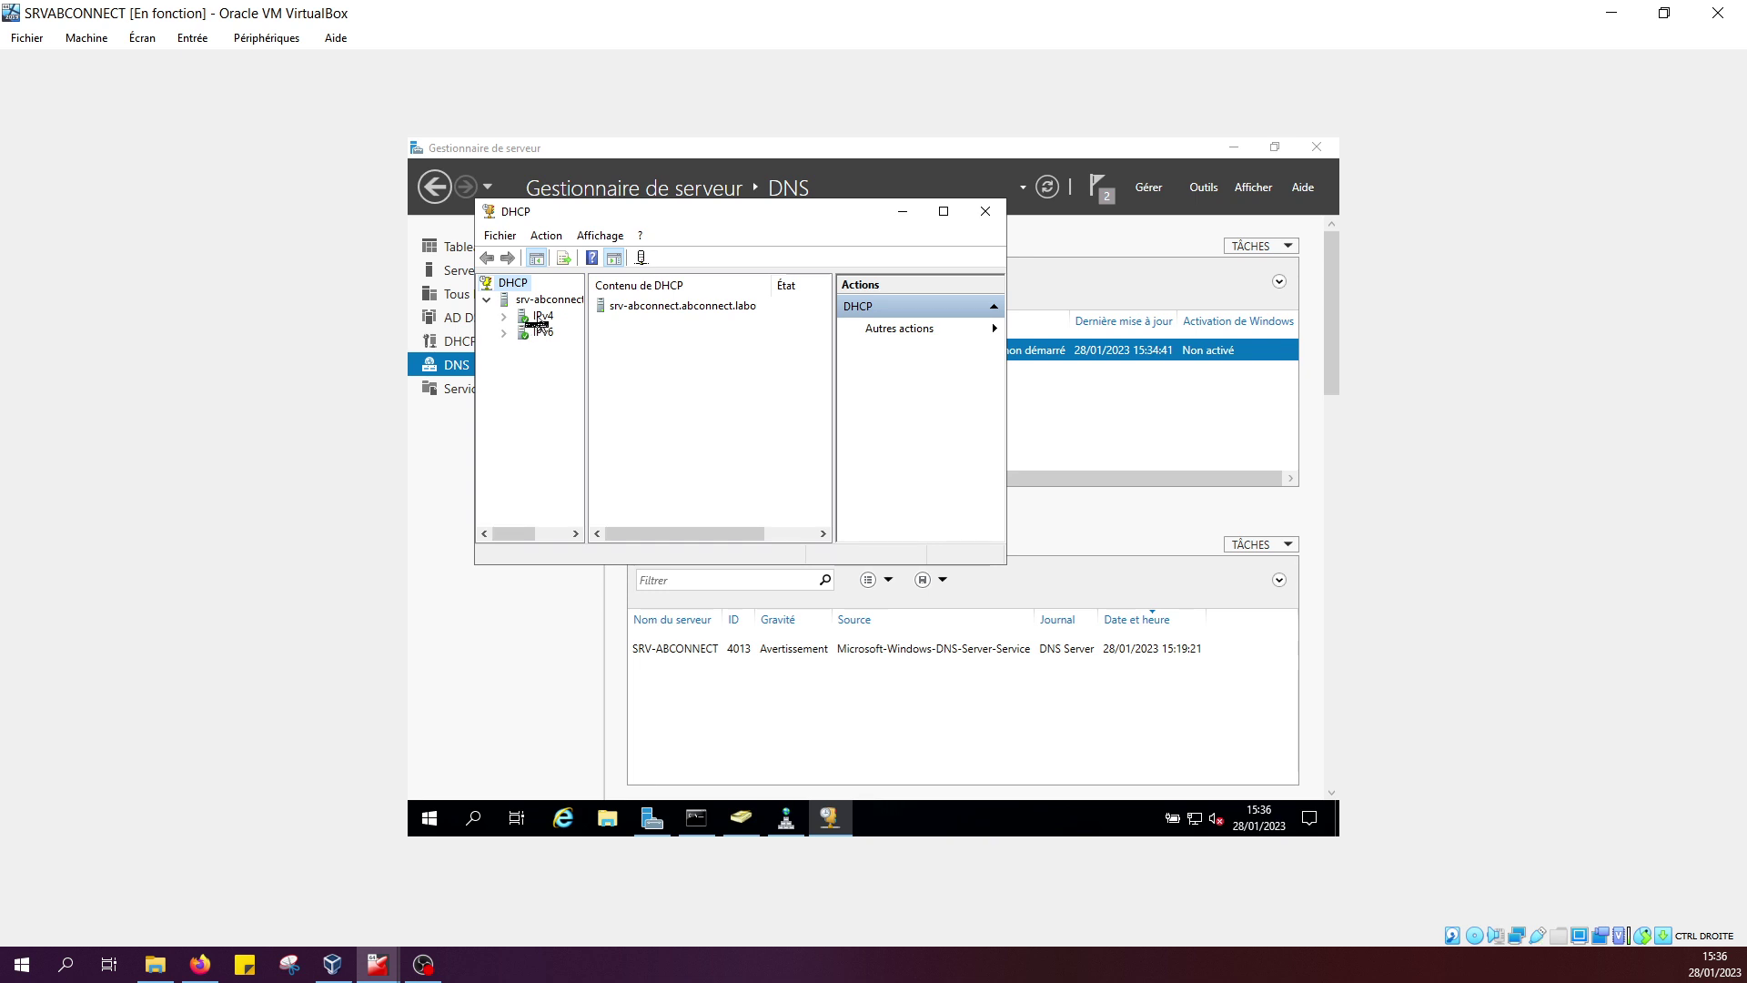
pyautogui.doubleClick(543, 317)
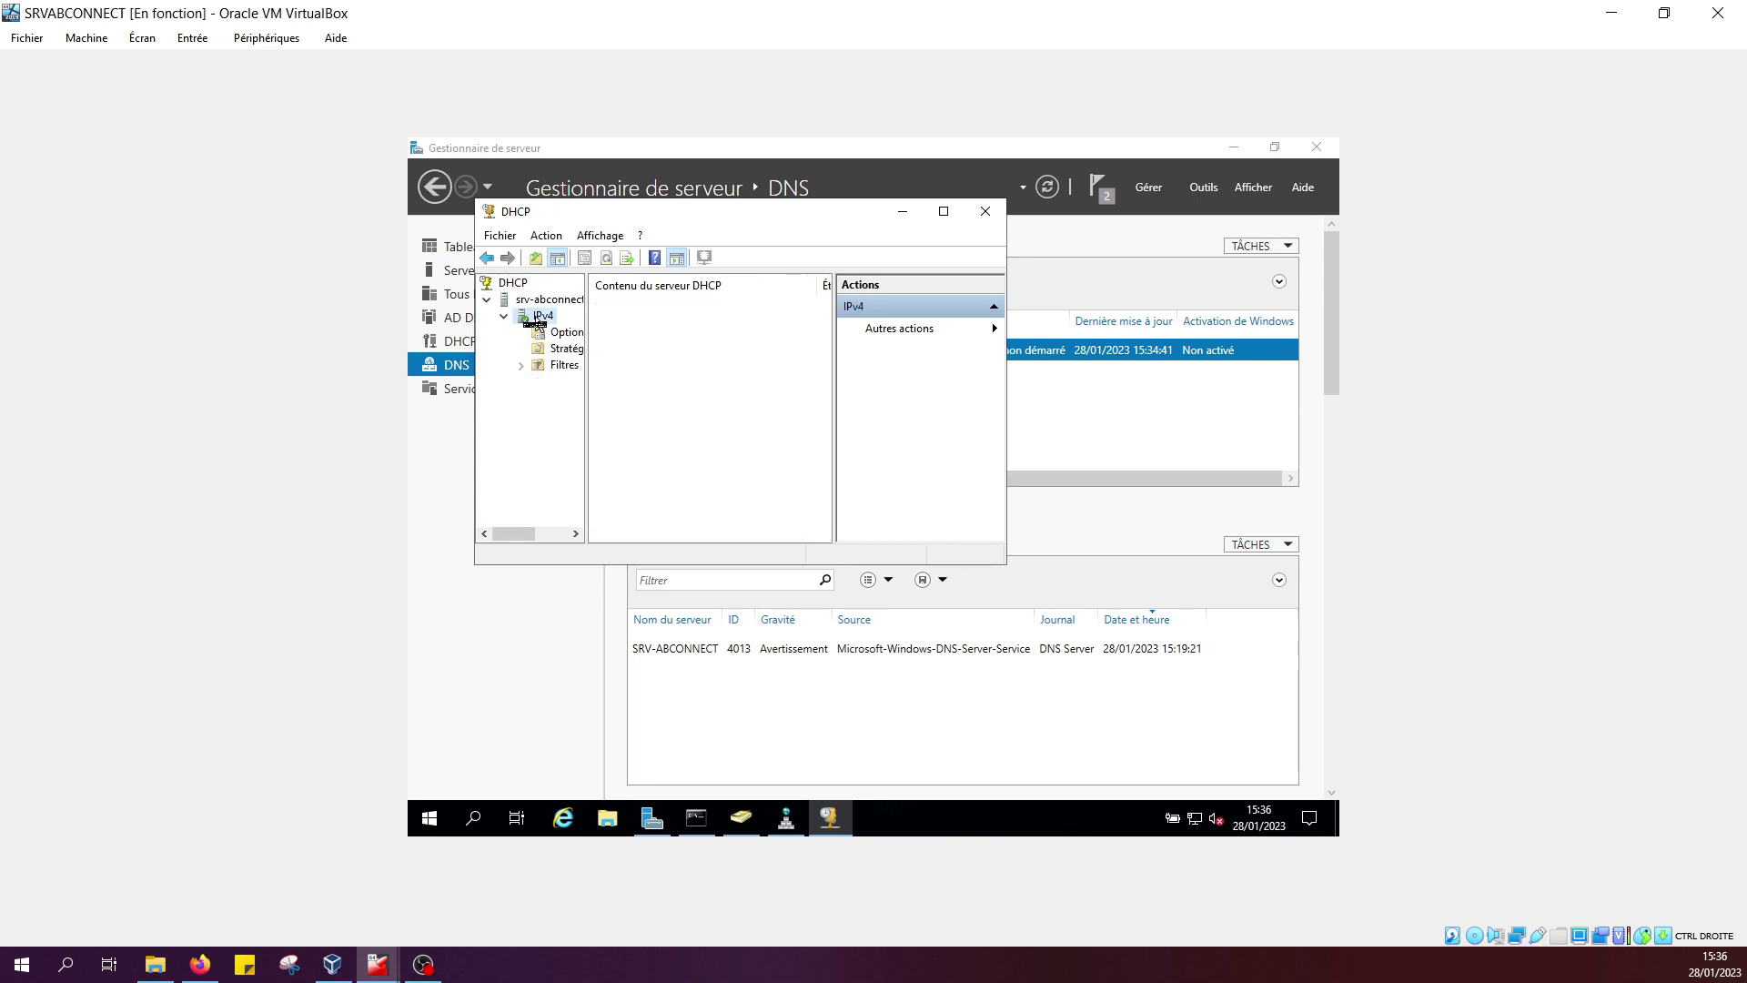
# Start a new IPv4 scope and name it Clients AB CONNECT.
pyautogui.rightClick(550, 321)
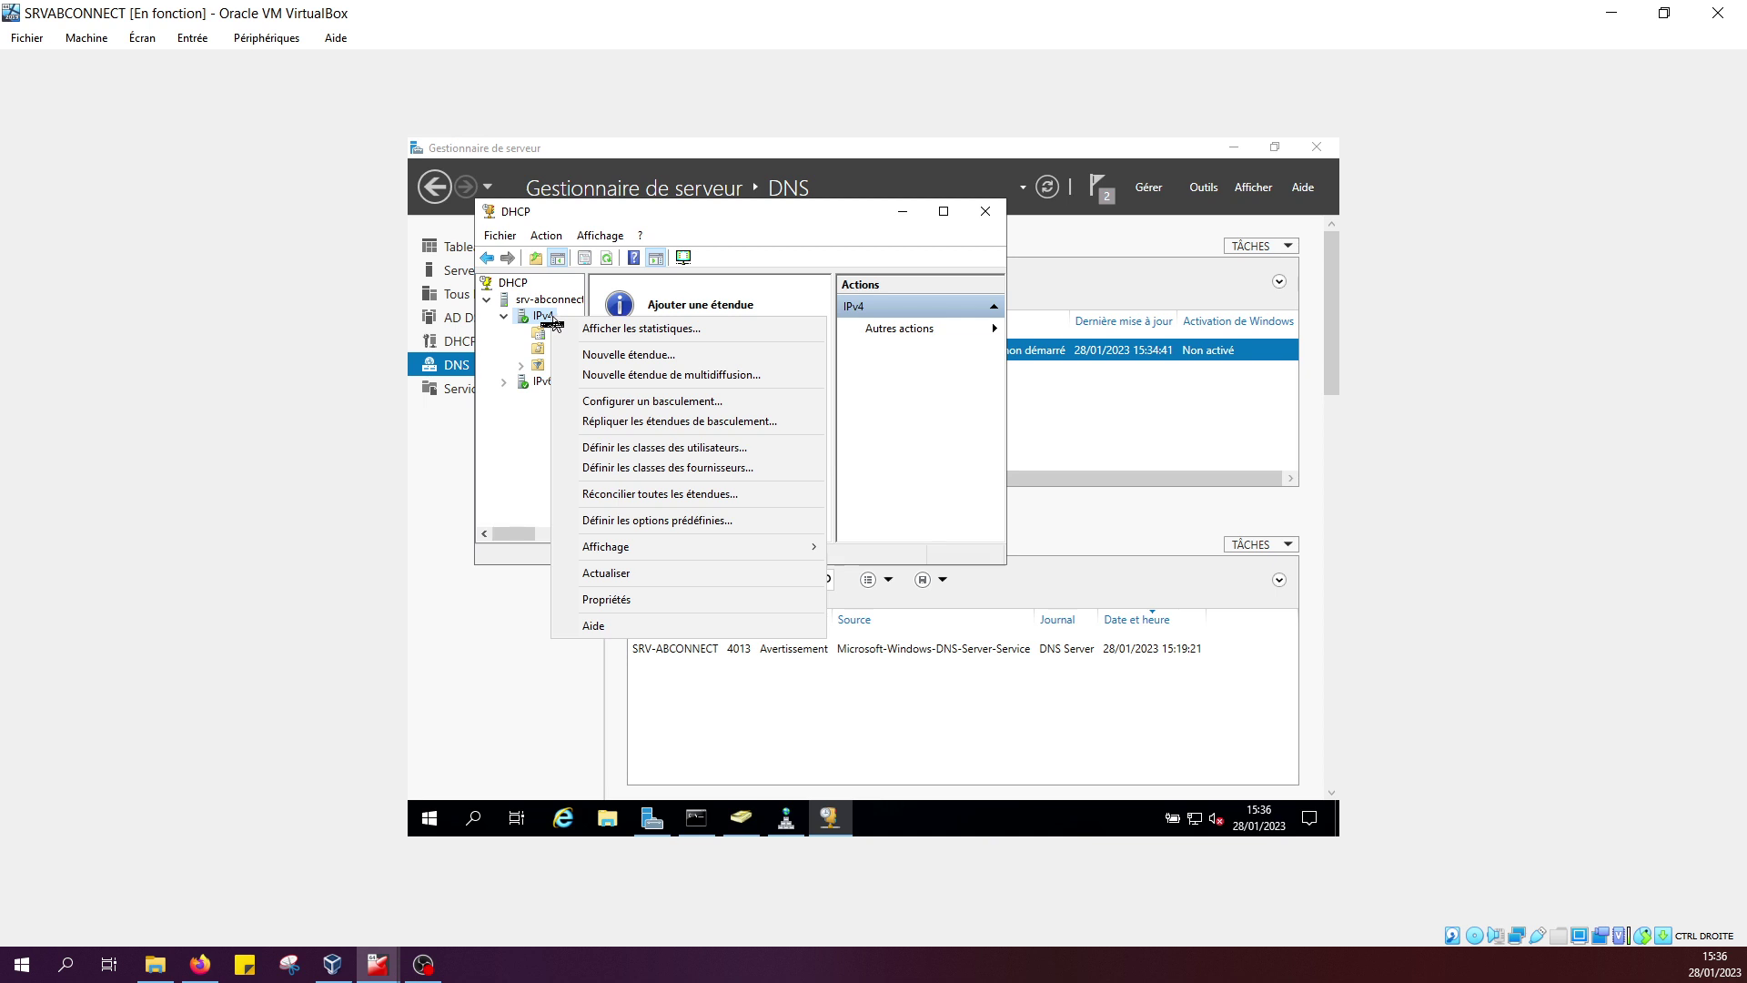
pyautogui.click(616, 358)
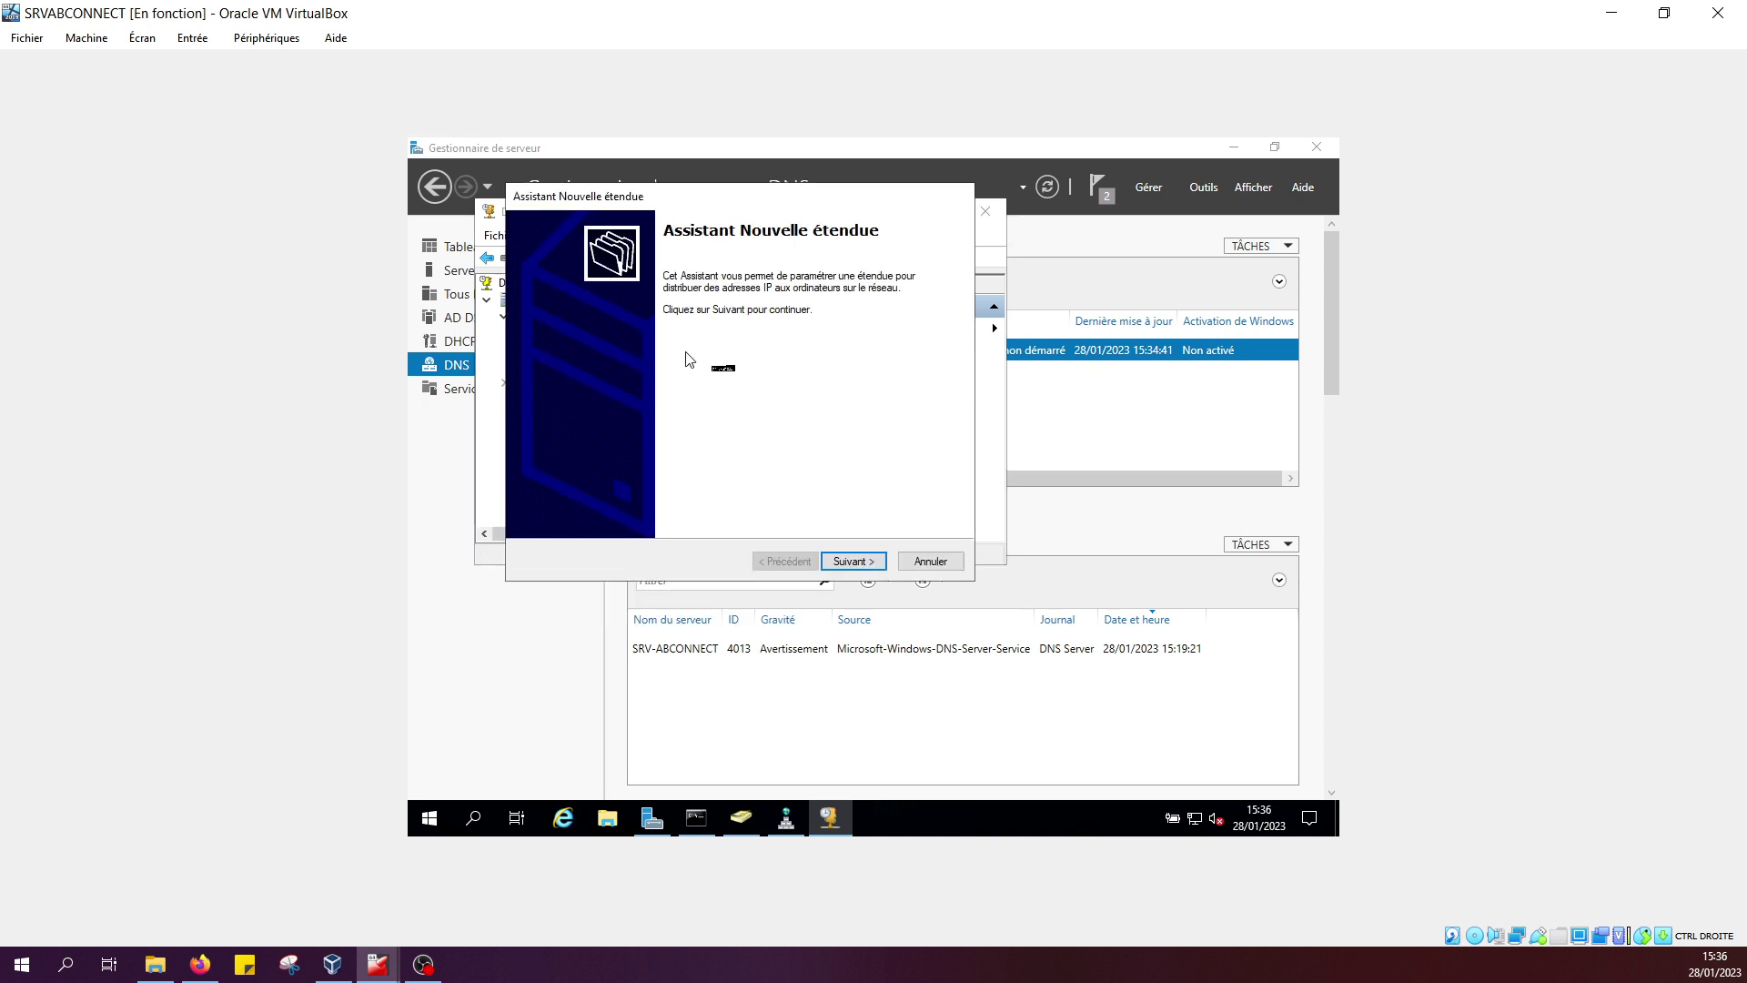
pyautogui.click(853, 564)
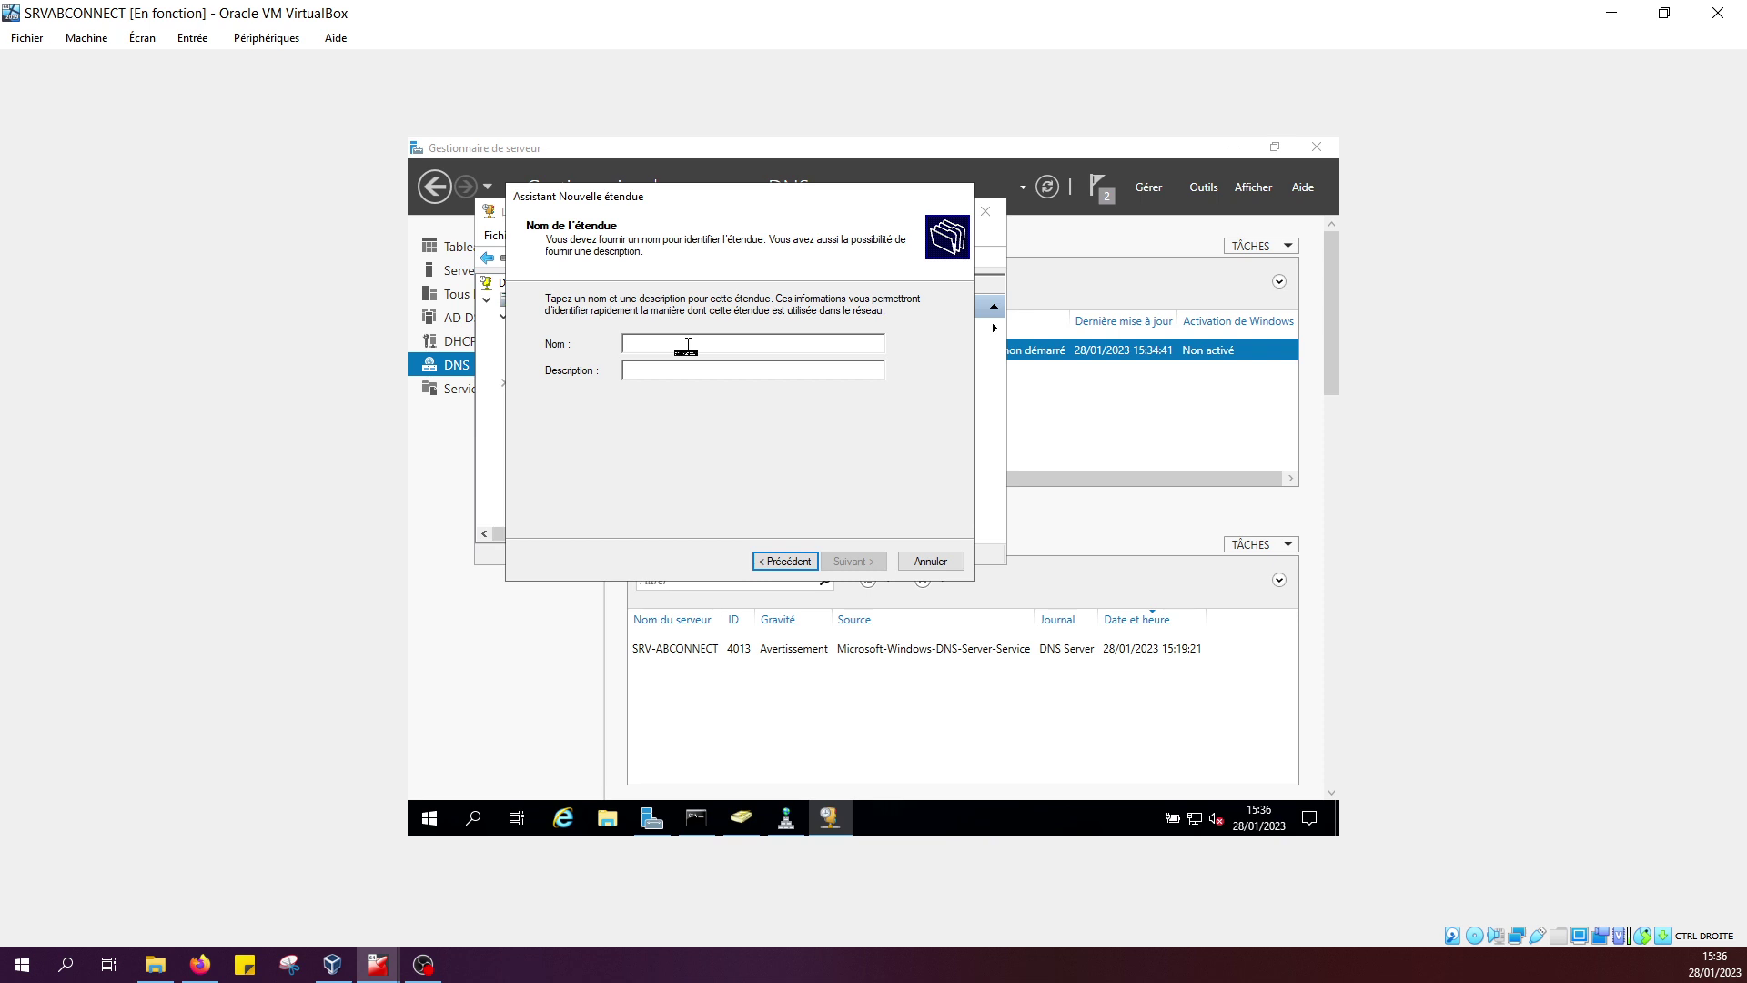
pyautogui.write('Clezn')
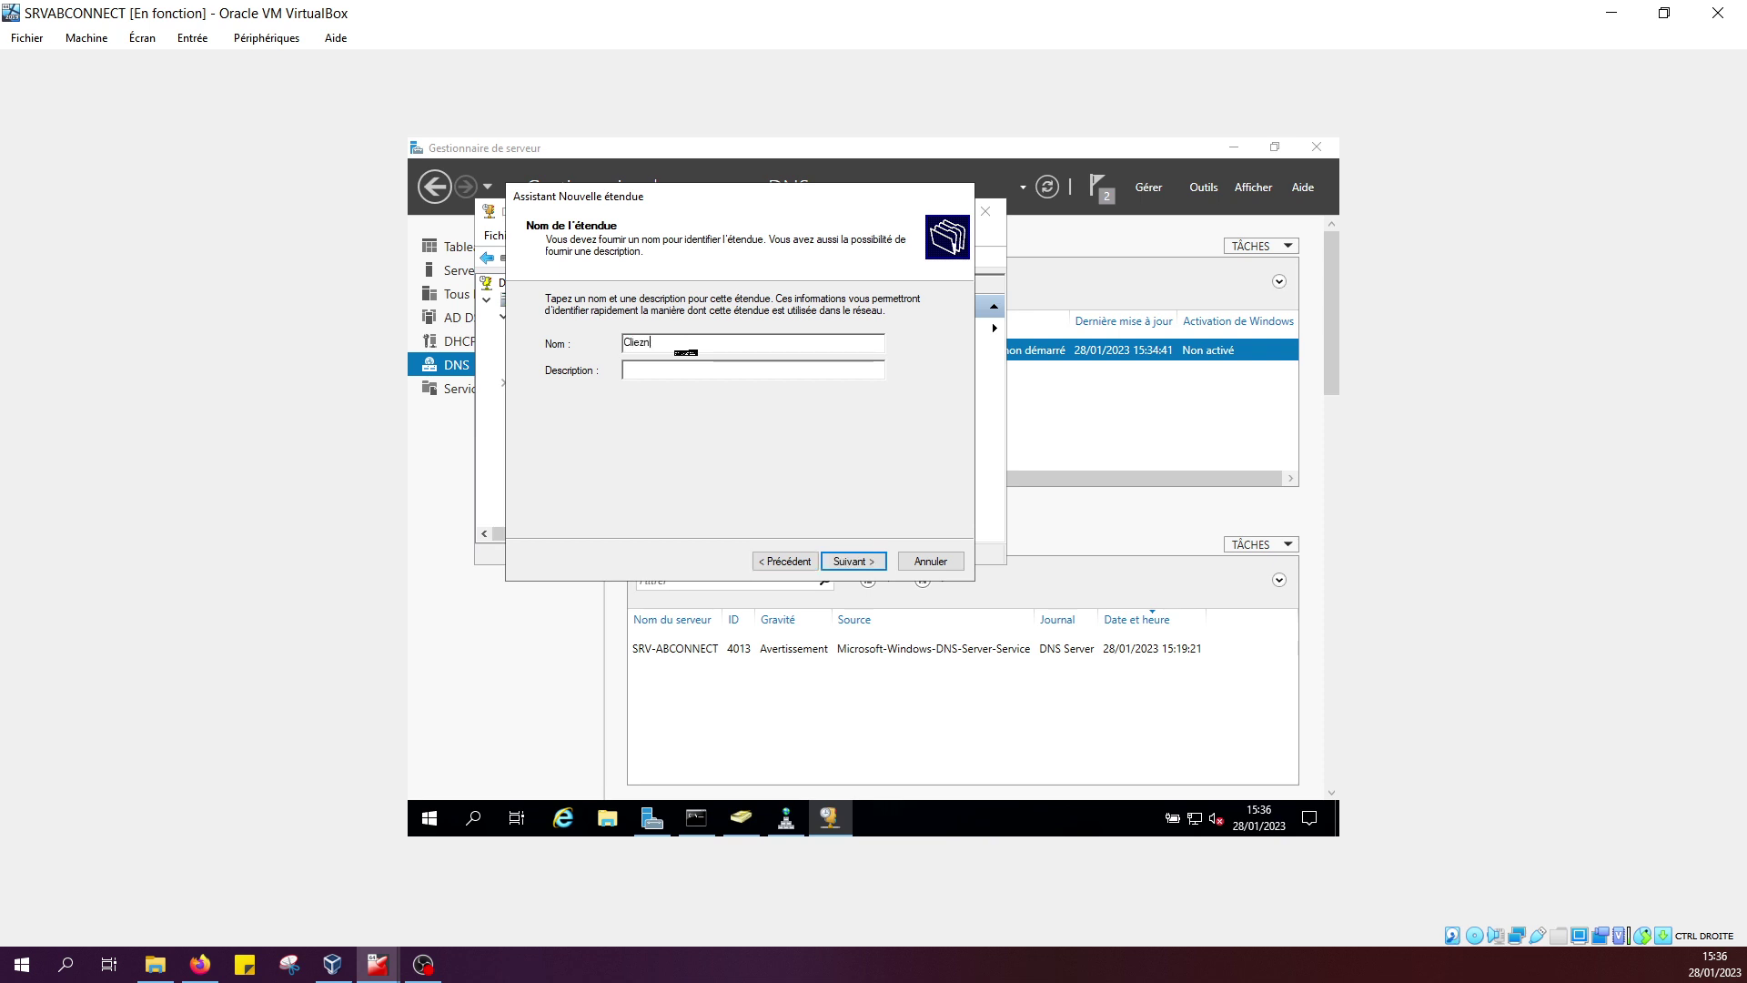
pyautogui.press('BackSpace')
pyautogui.press('BackSpace')
pyautogui.press('BackSpace')
pyautogui.press('BackSpace')
pyautogui.write('ECT')
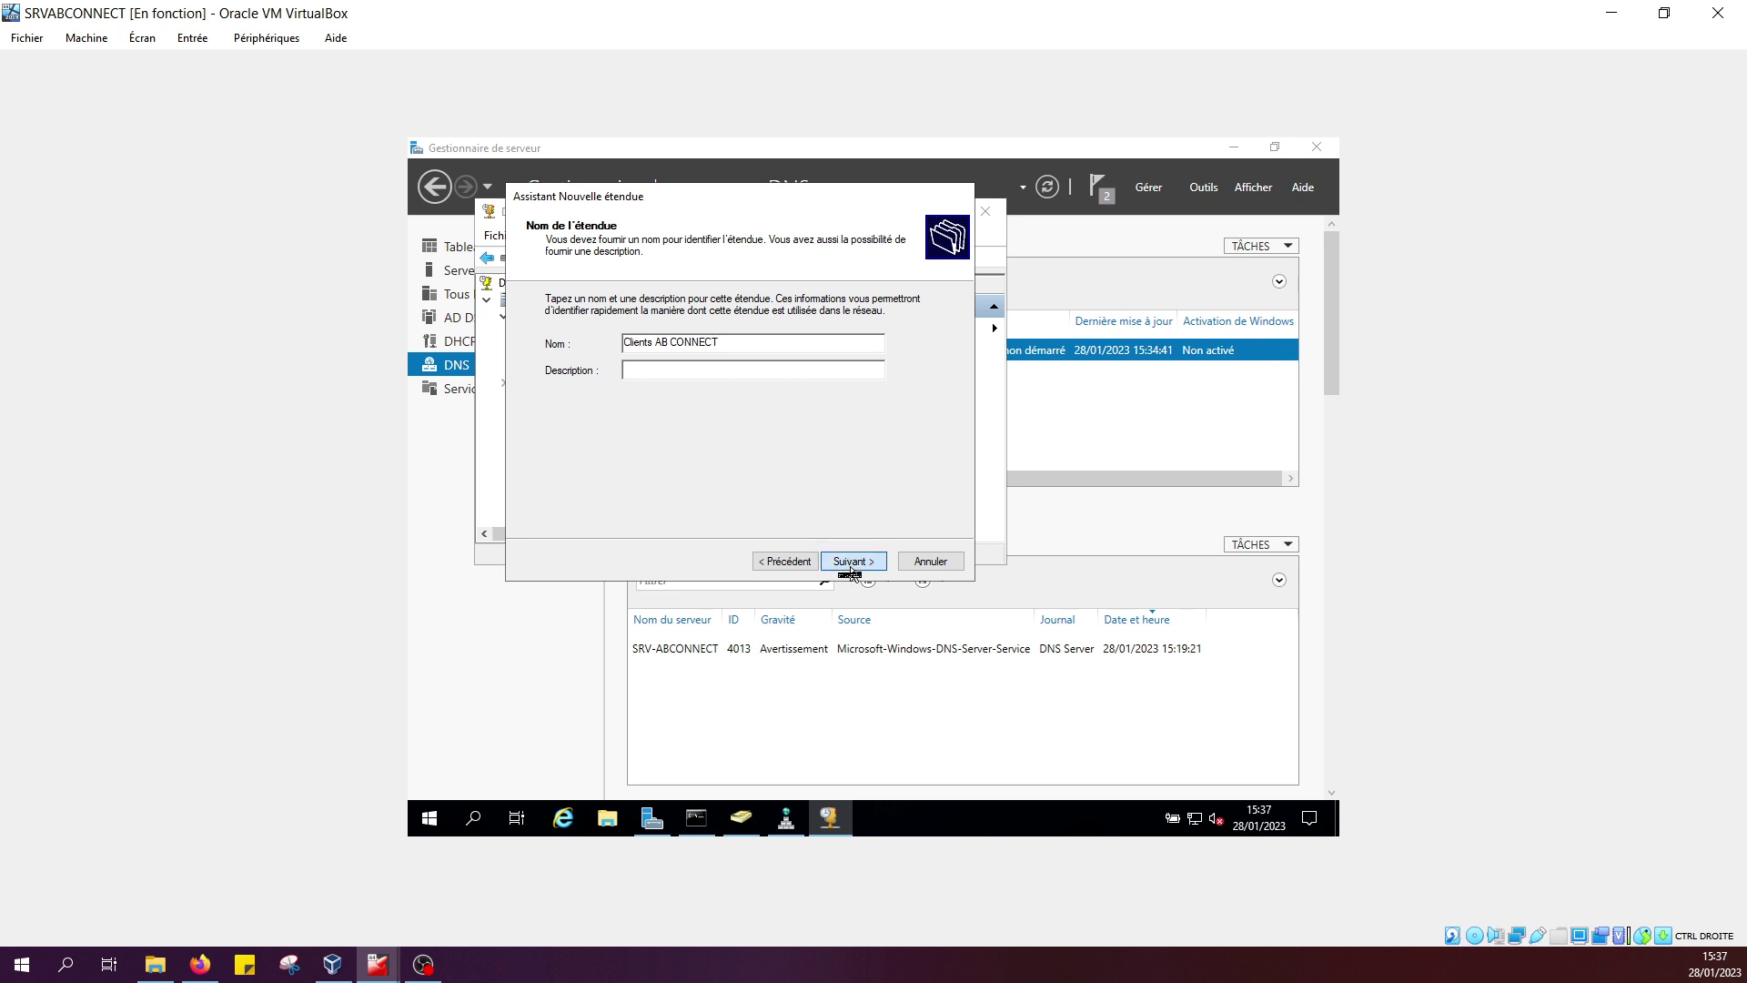
pyautogui.click(851, 561)
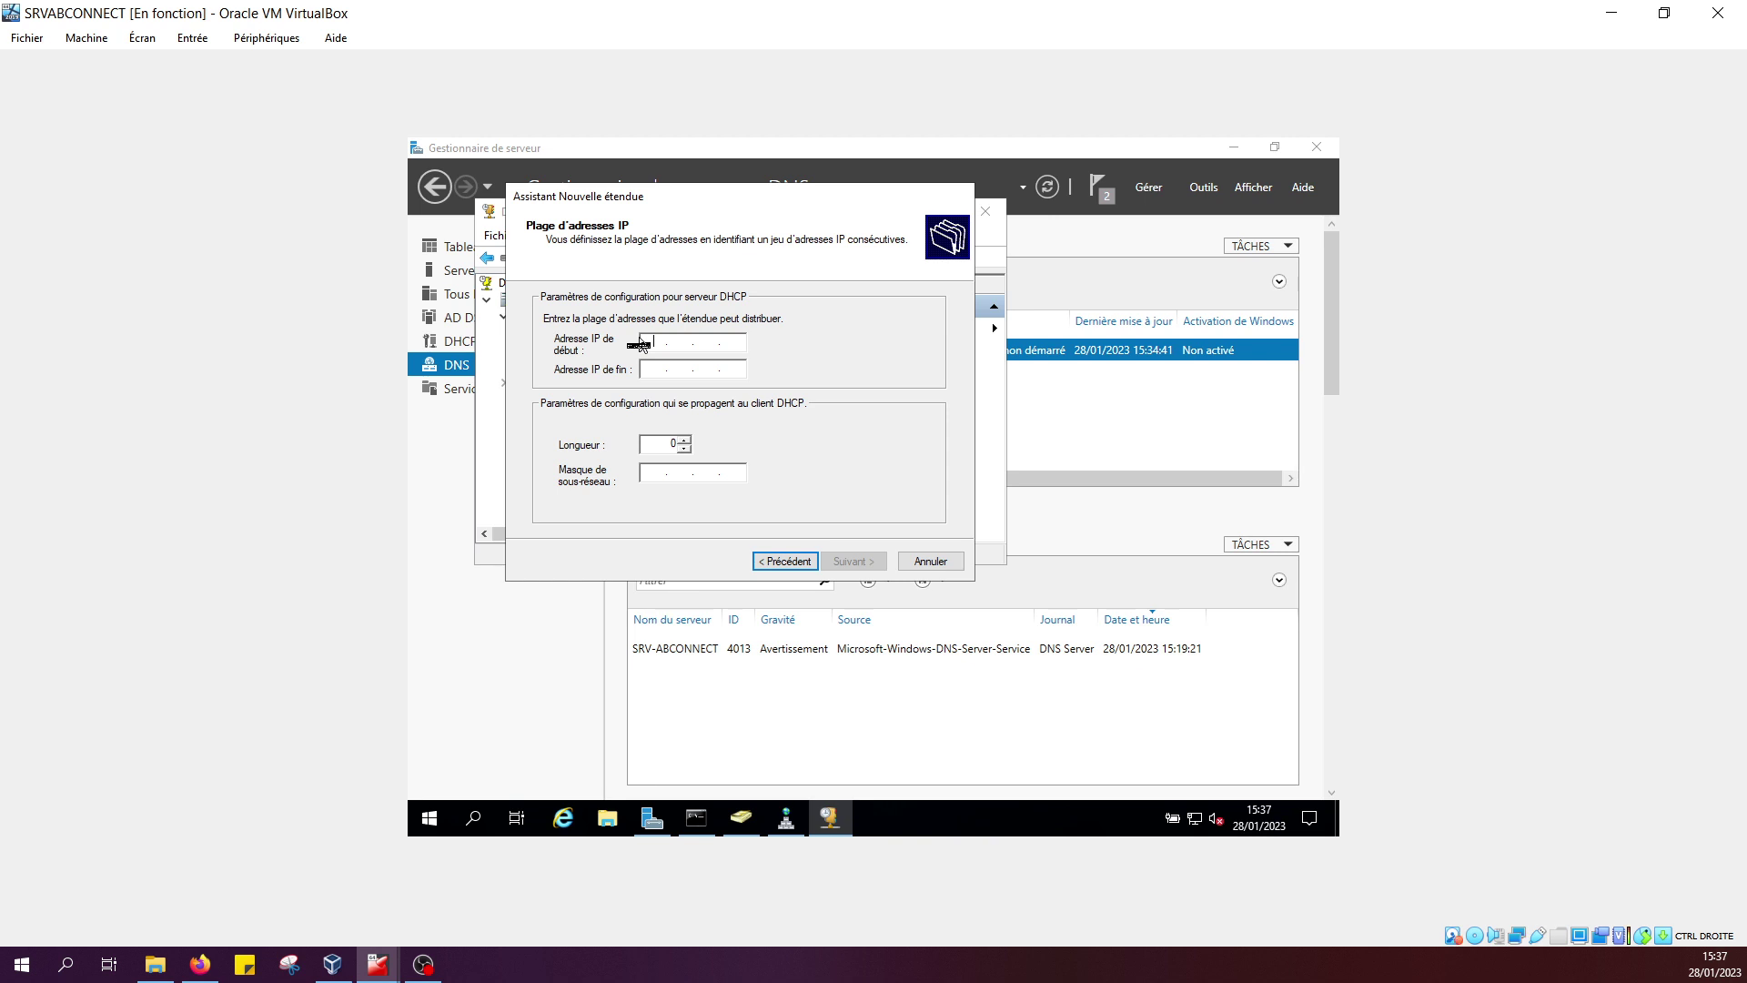
# Set the scope's address range from 192.168.100.10 to 192.168.100.20.
pyautogui.write('192 . 168 . 100 . 10')
pyautogui.click(663, 373)
pyautogui.write('192 . 16')
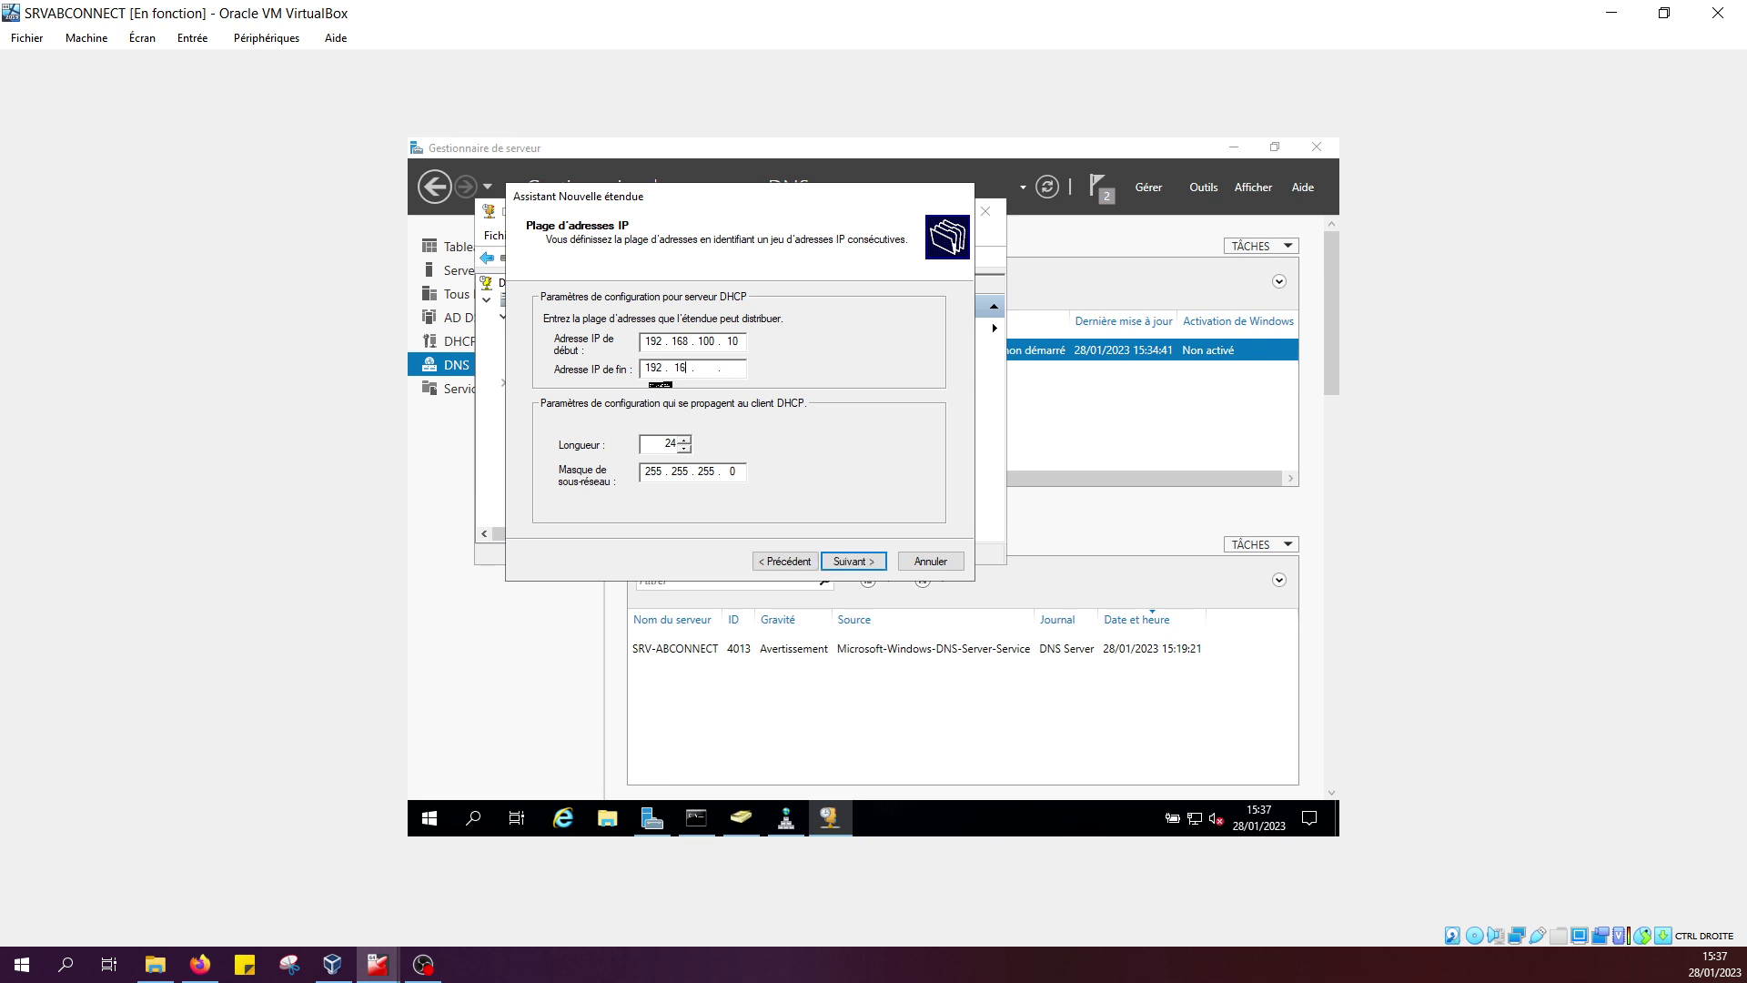
pyautogui.write('8 . 100 . 20')
pyautogui.click(876, 564)
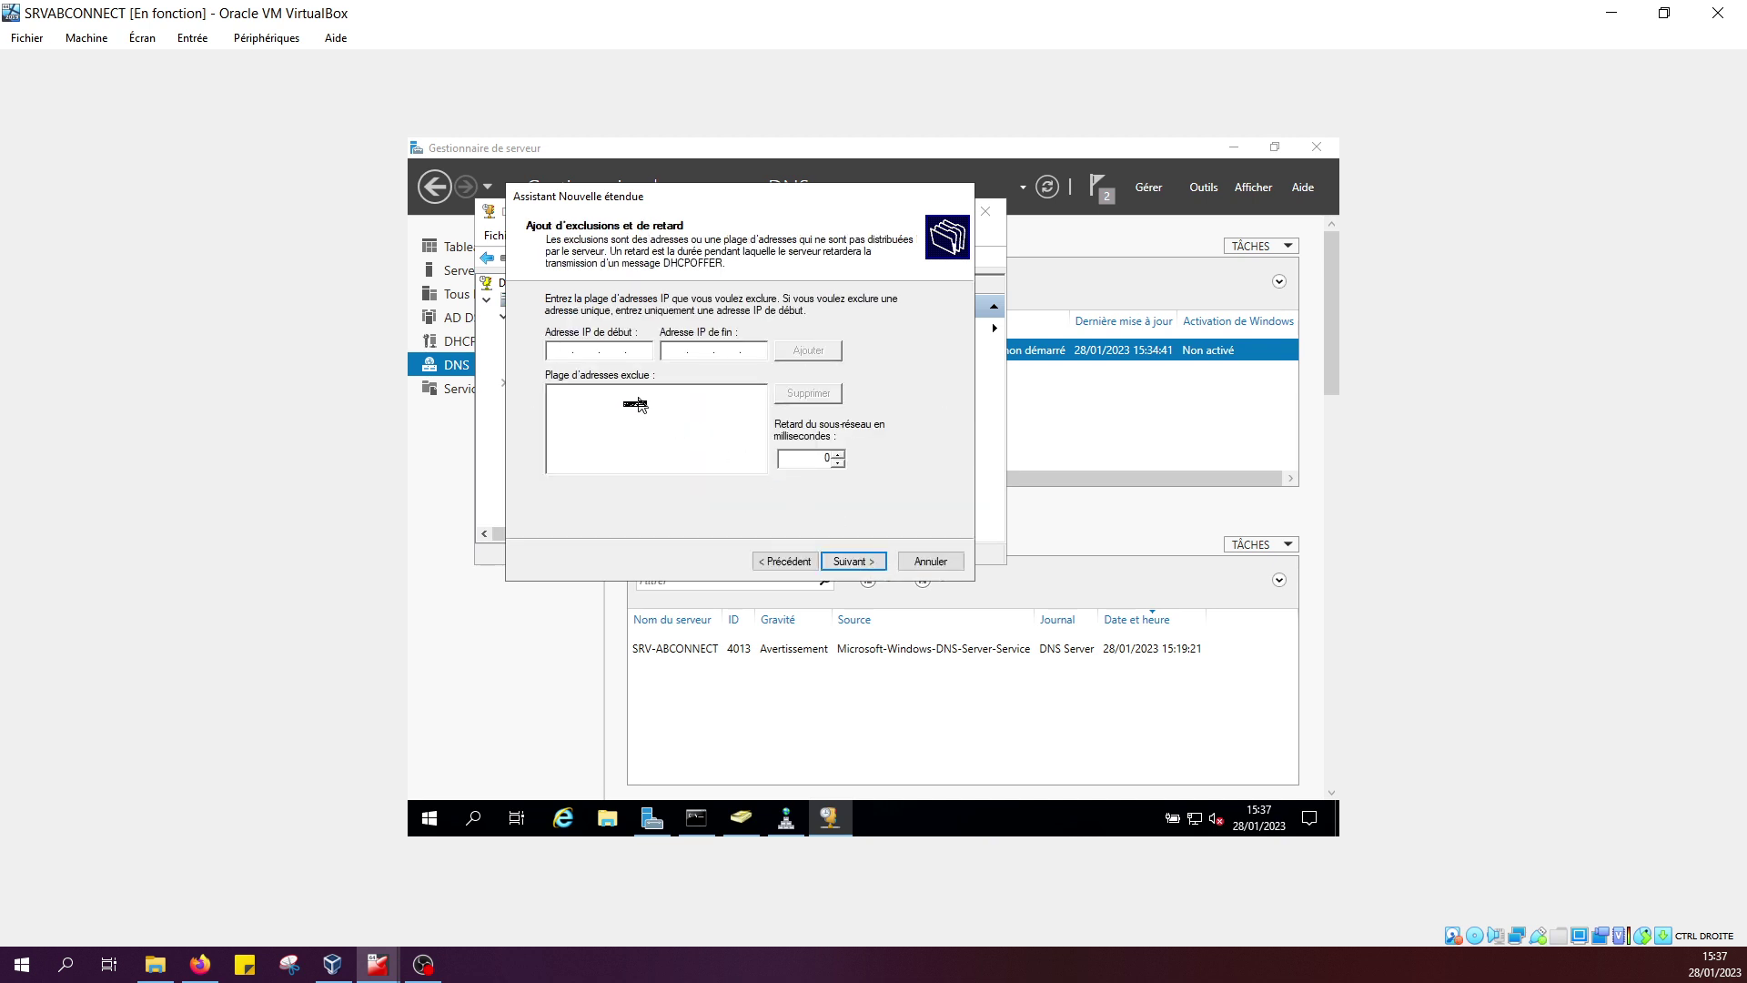
pyautogui.click(784, 561)
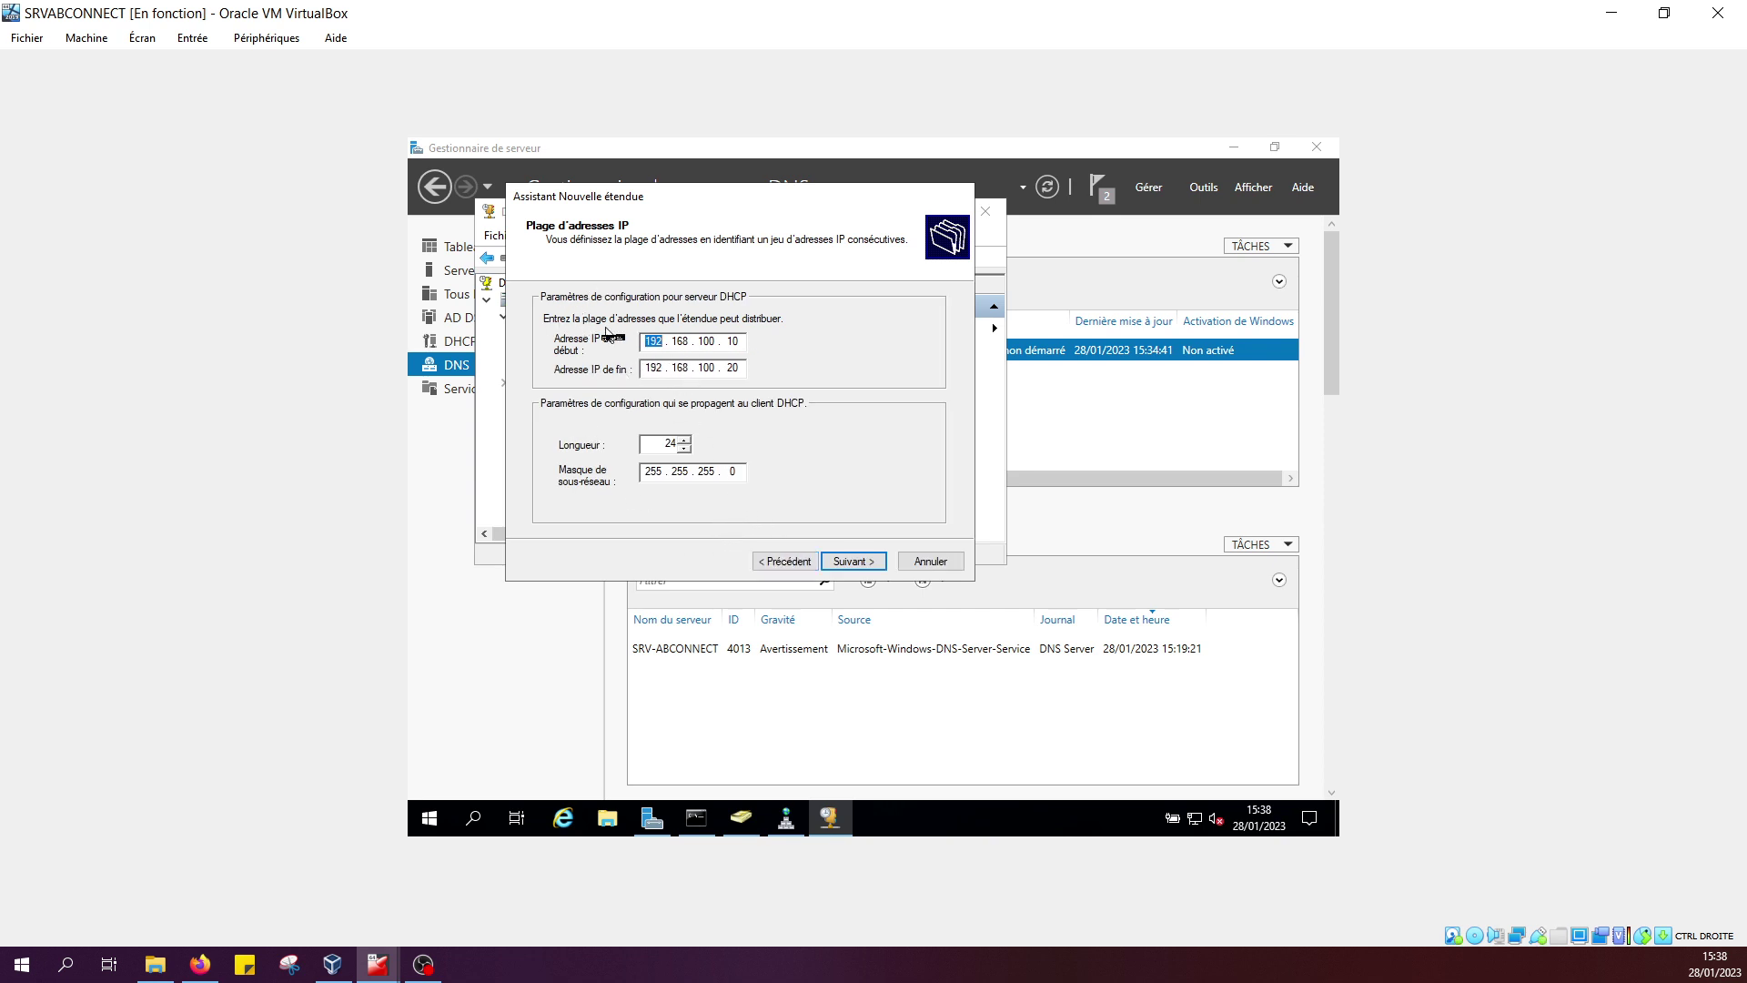
pyautogui.click(852, 563)
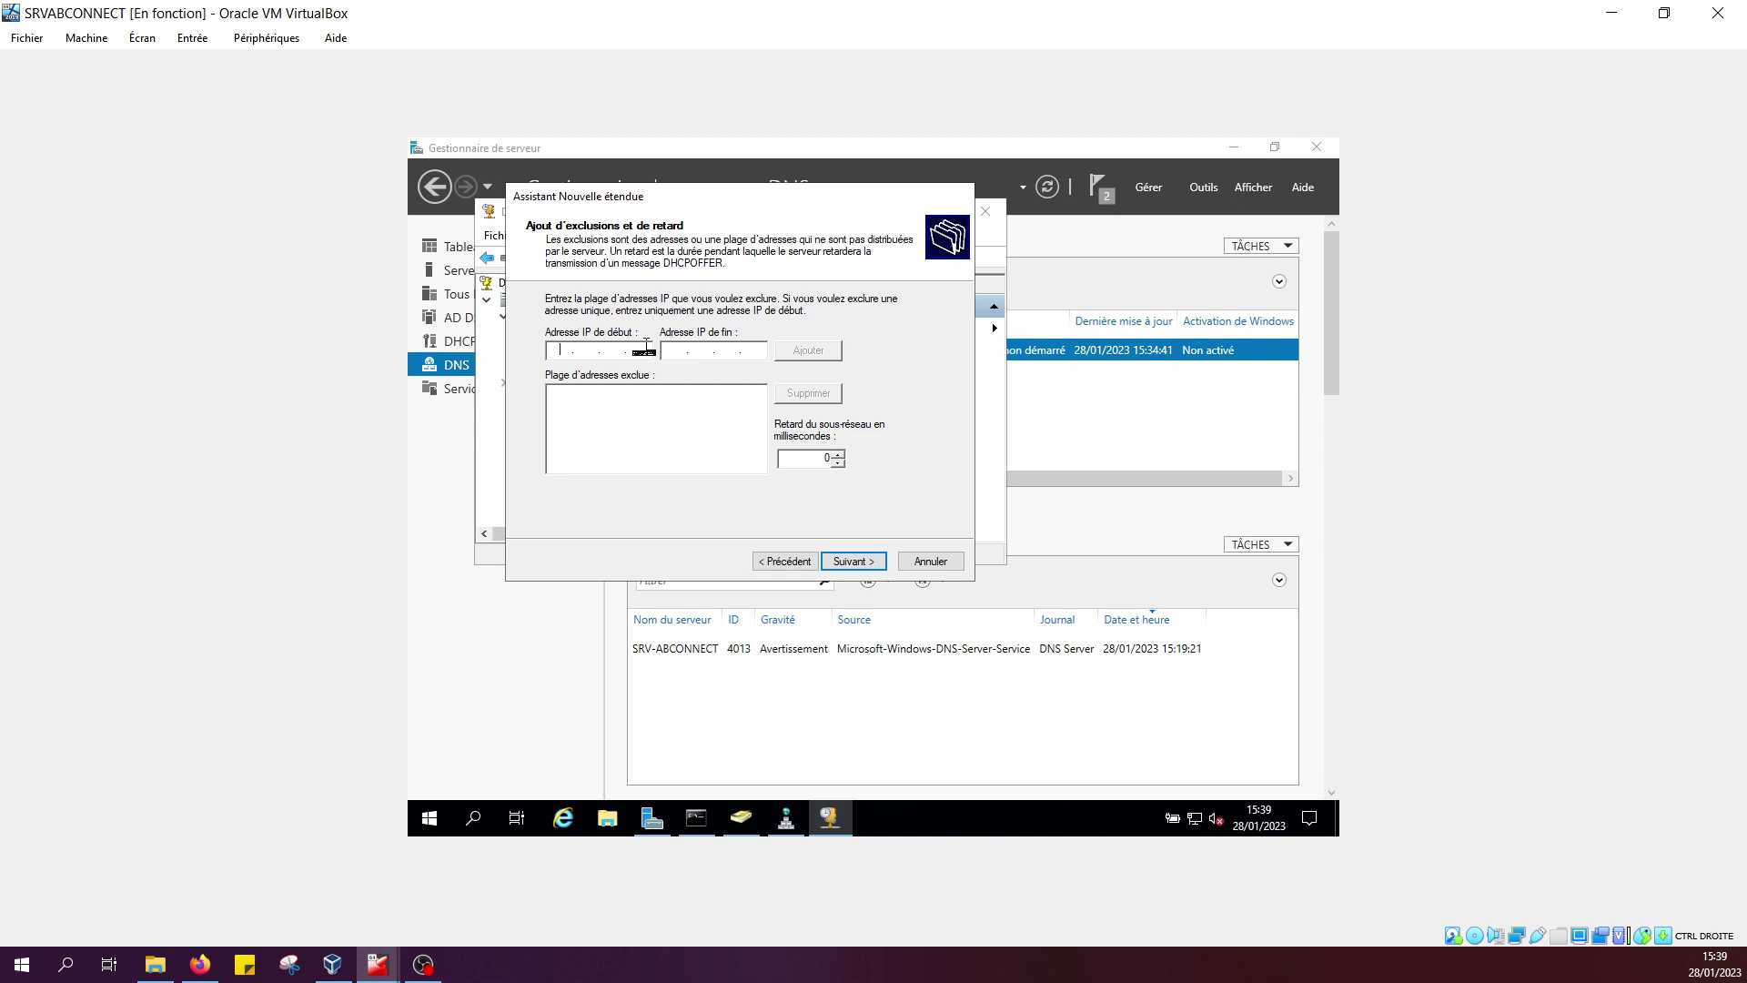
# Leave exclusions empty and the lease duration at its default, and add 192.168.100.200 as the scope's default gateway.
pyautogui.click(855, 563)
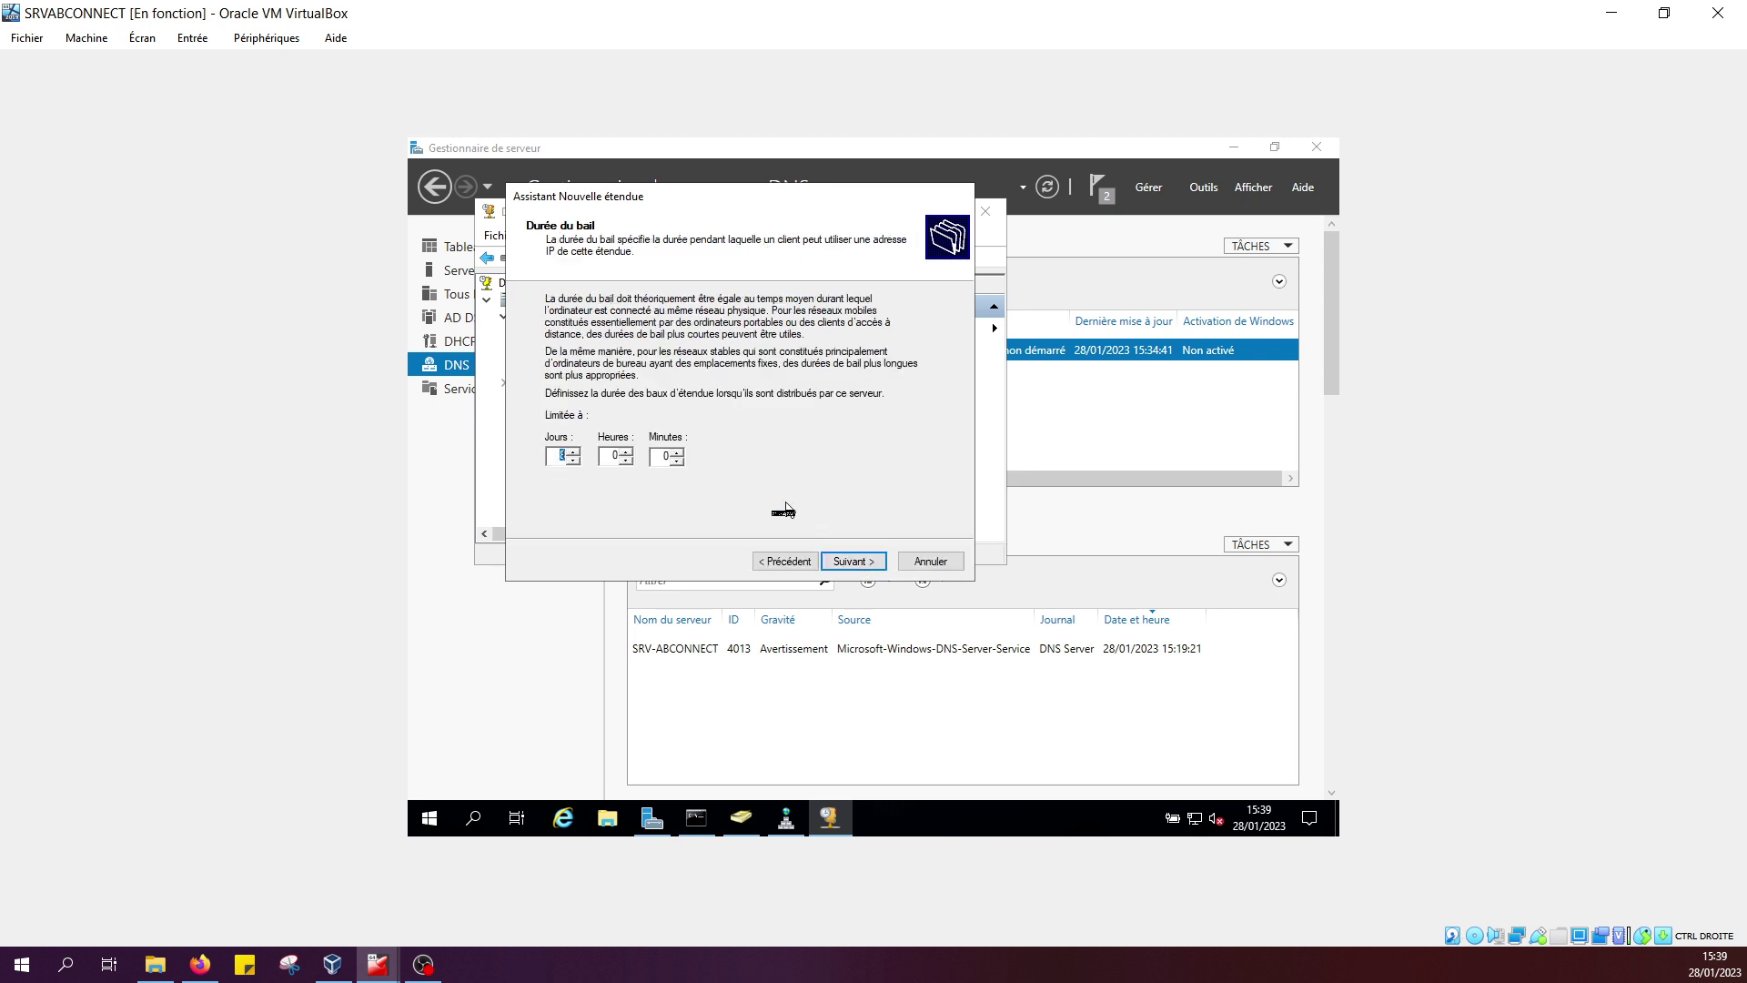
pyautogui.click(856, 561)
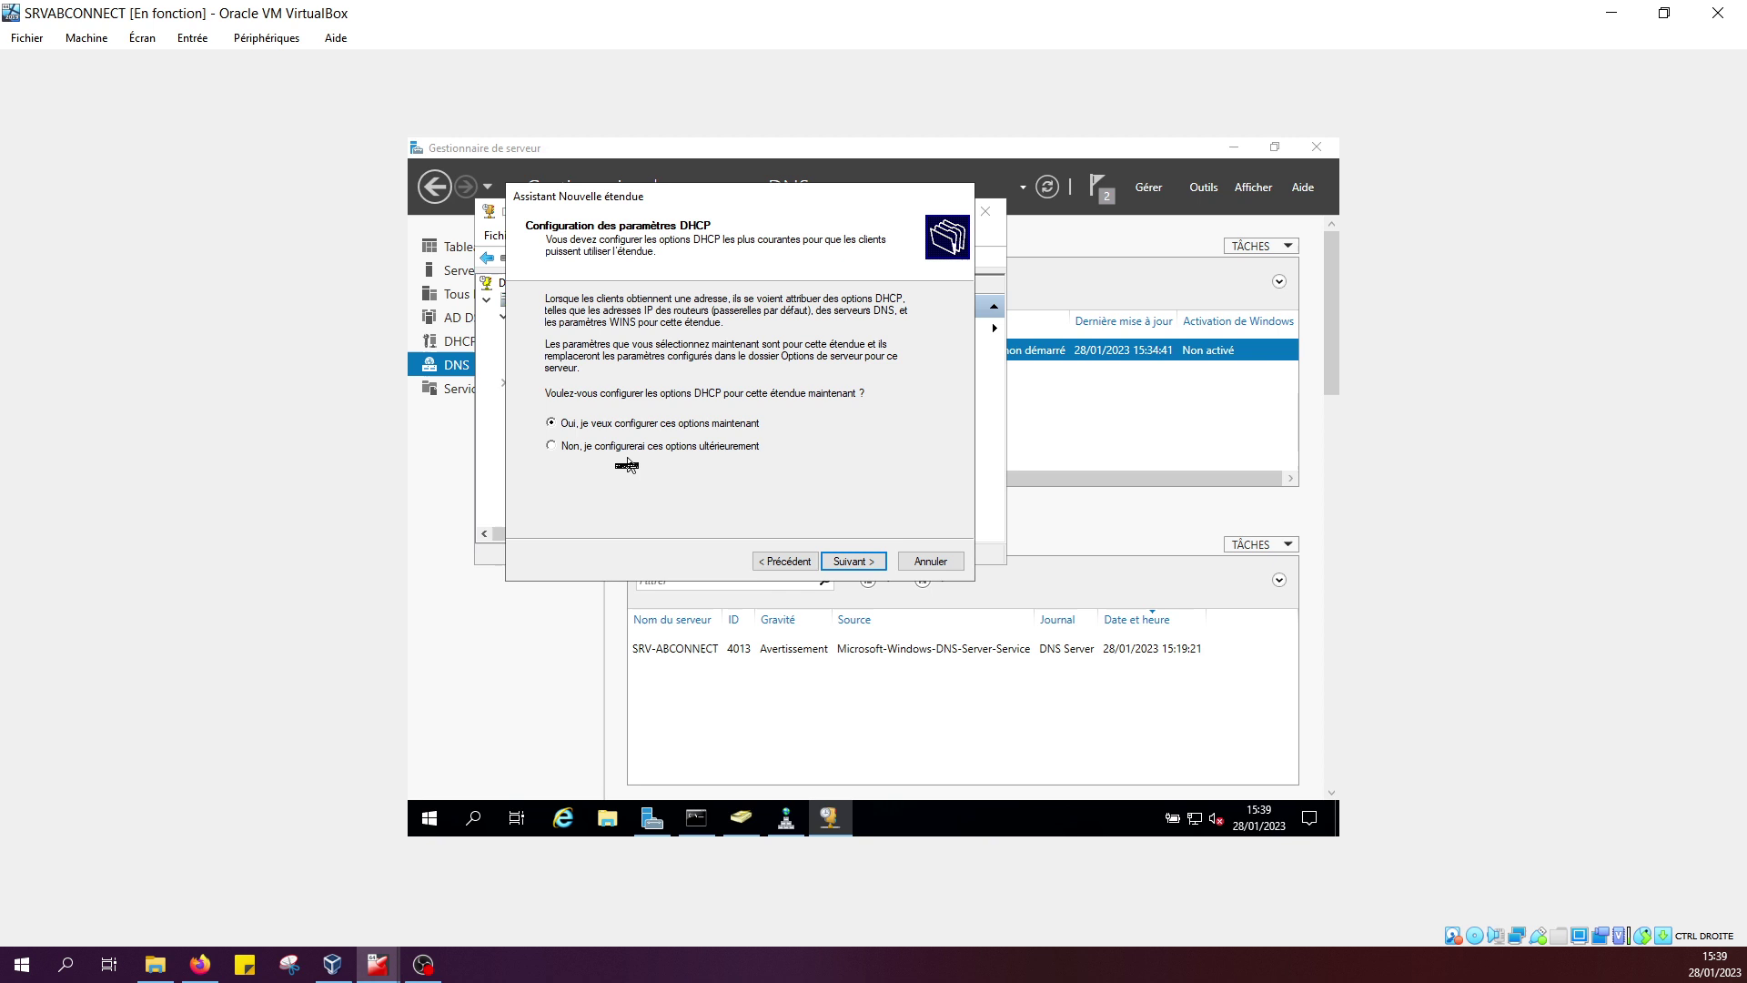
pyautogui.click(856, 566)
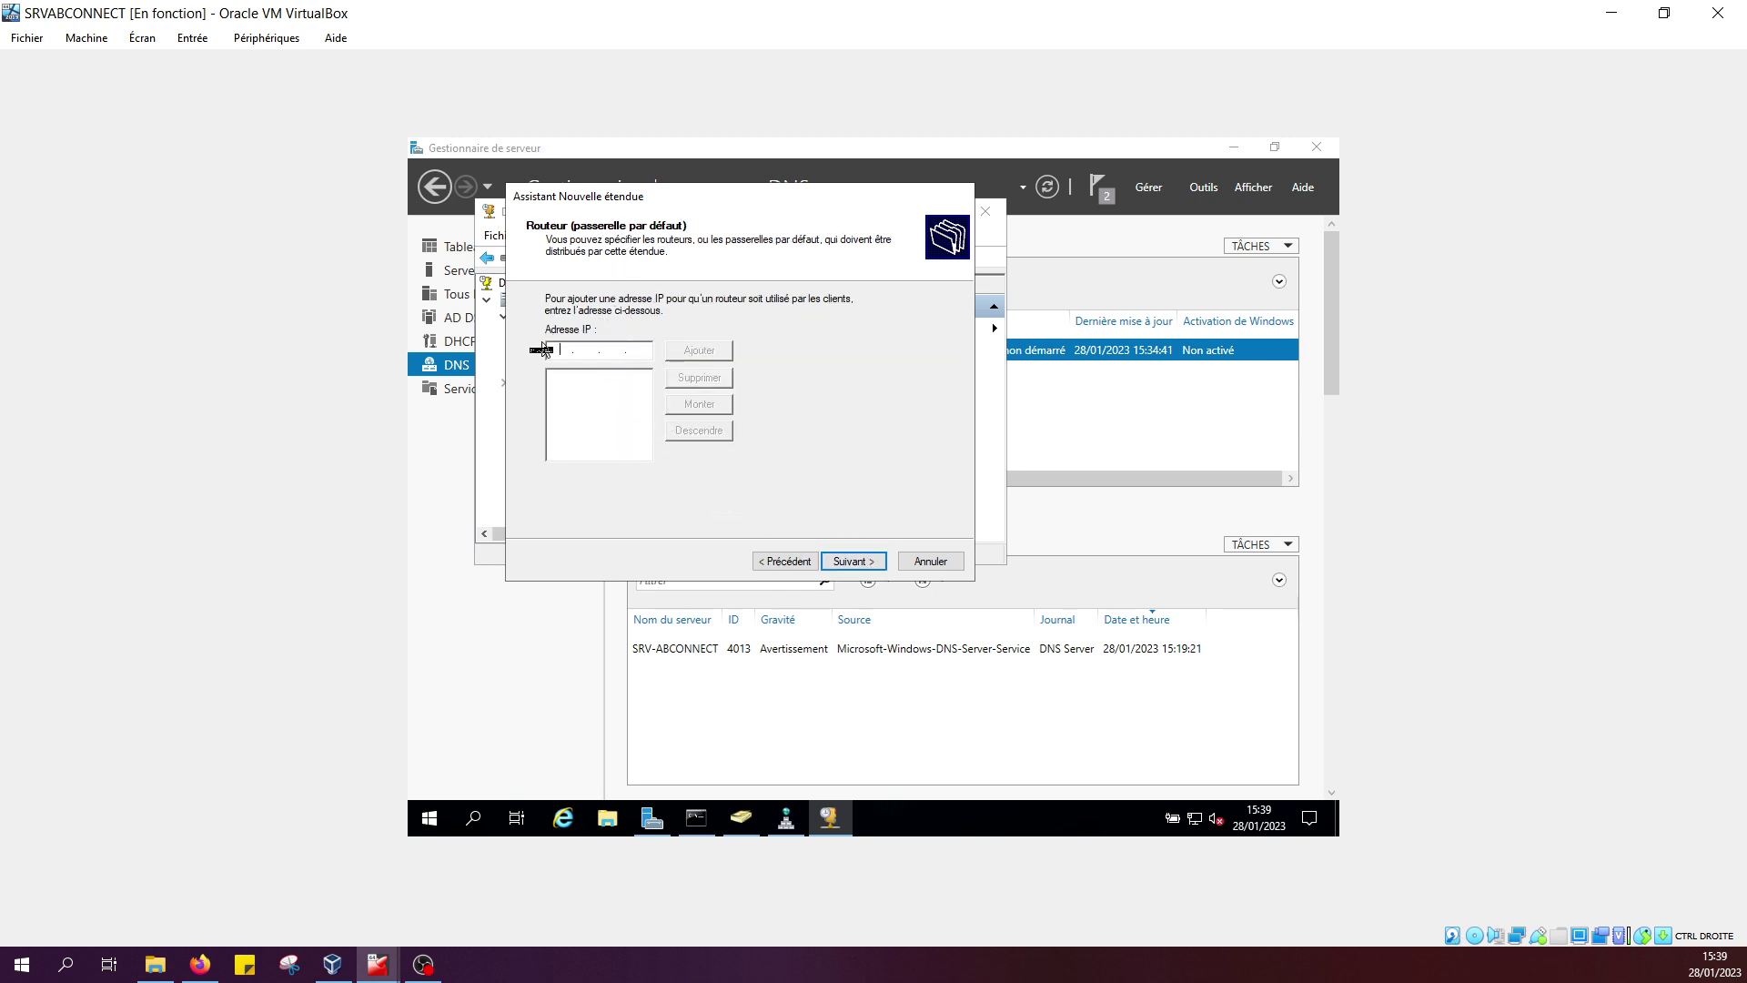
pyautogui.write('192 . 168 . 100 . 200')
pyautogui.click(698, 350)
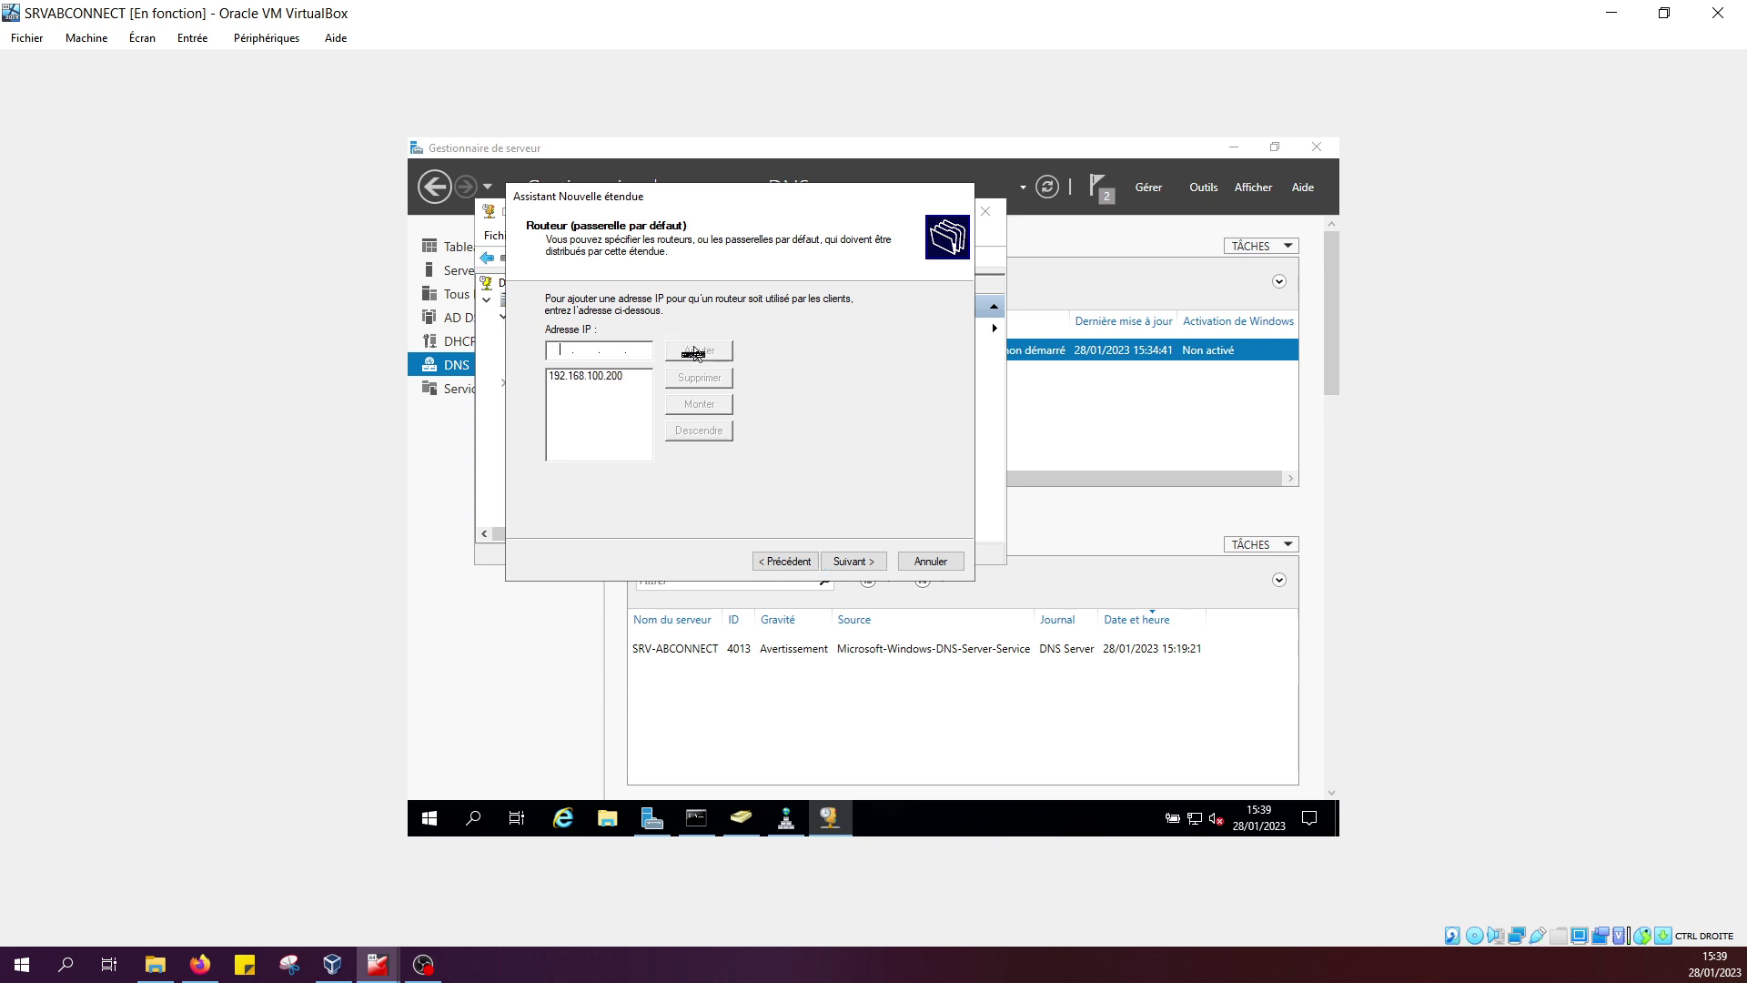
pyautogui.click(851, 562)
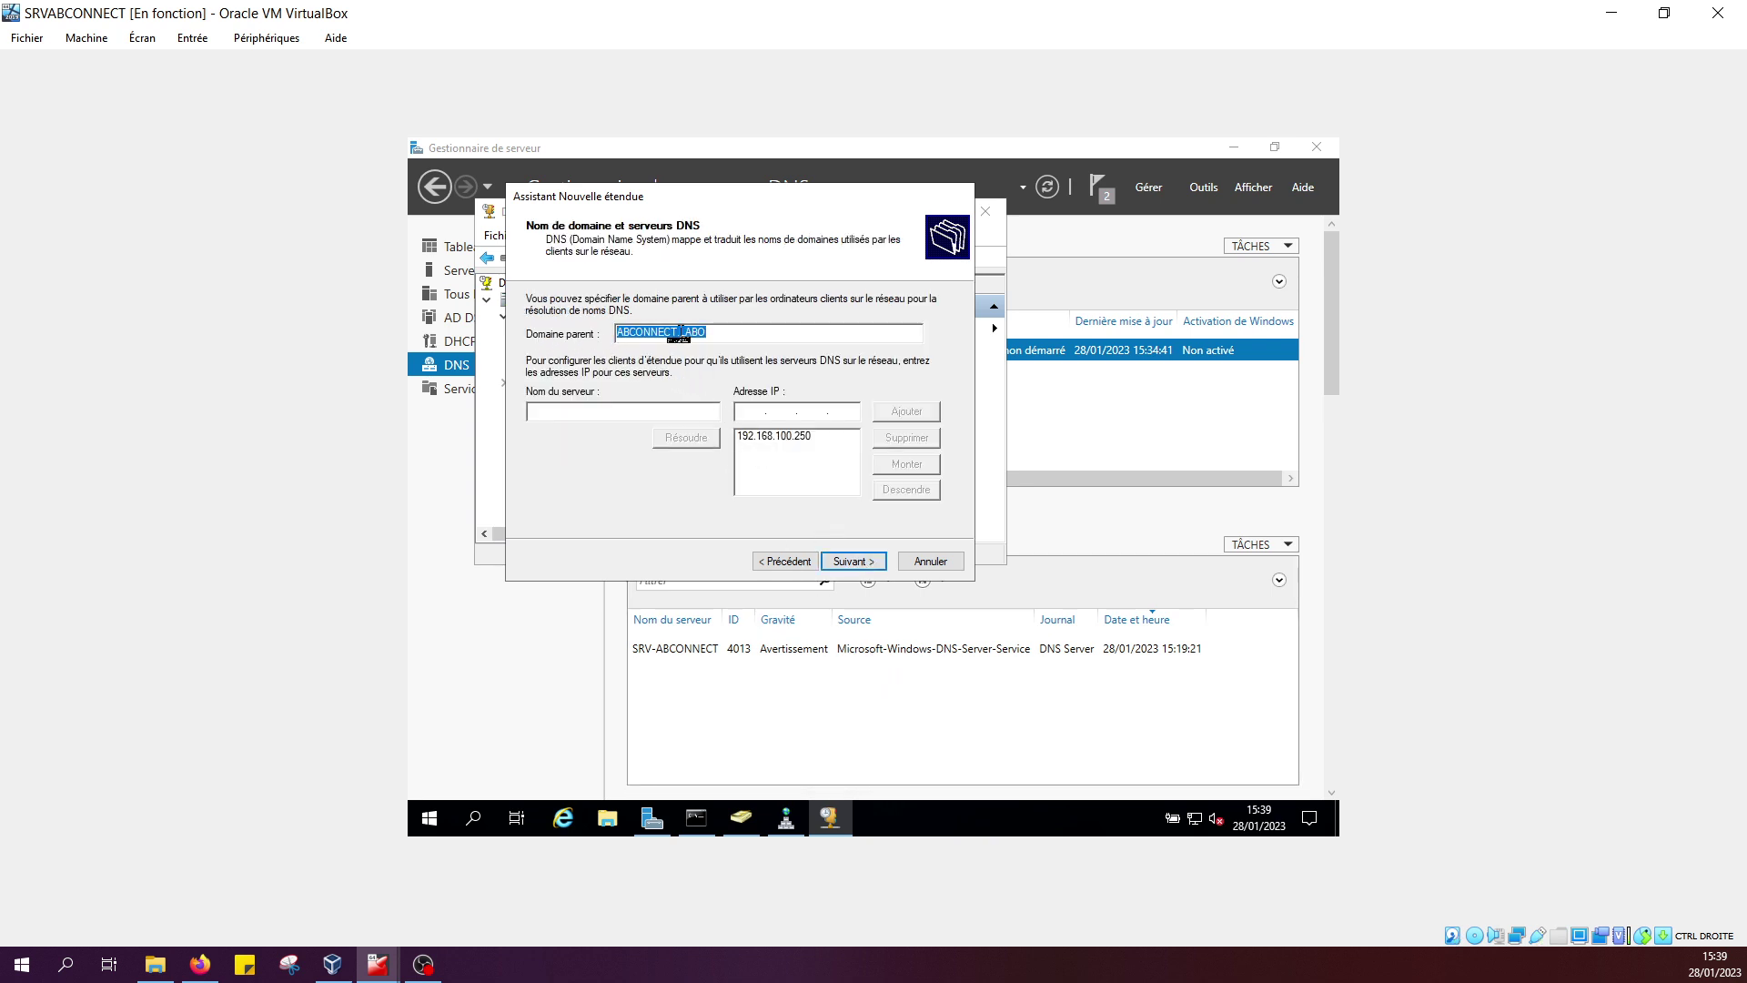
# Keep parent domain ABCONNECT.LABO and DNS server 192.168.100.250, leave WINS empty, and finish the scope with immediate activation.
pyautogui.click(850, 561)
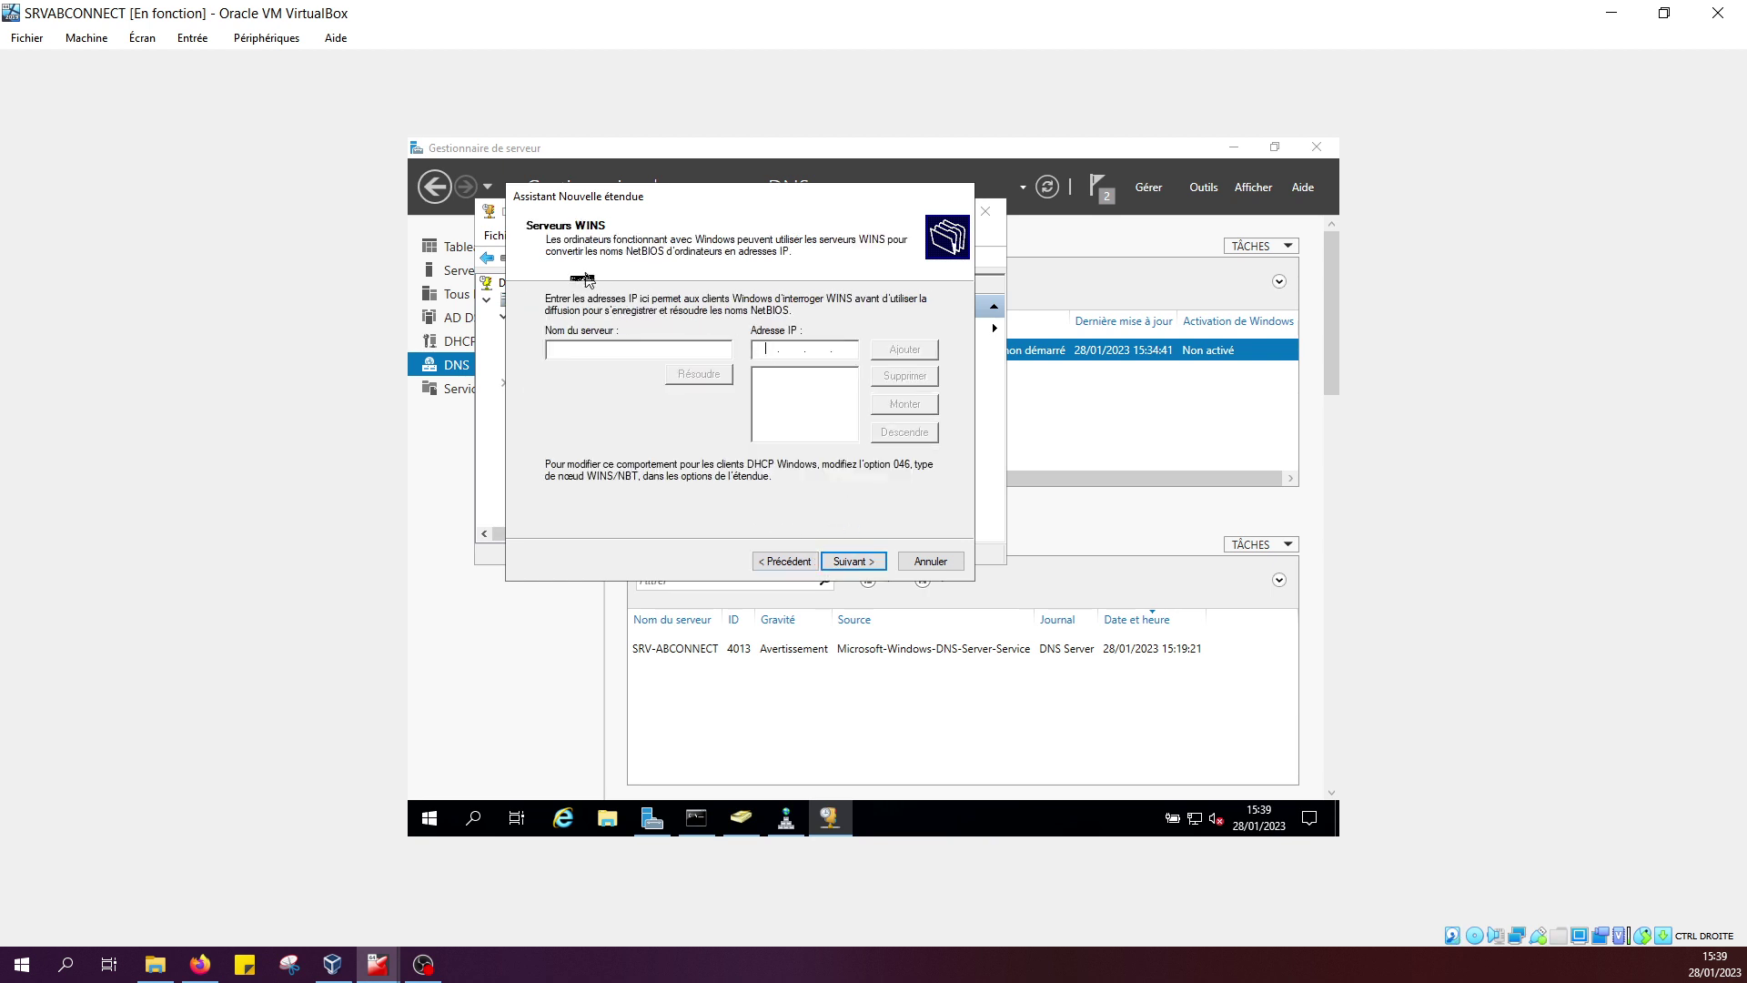
pyautogui.click(863, 564)
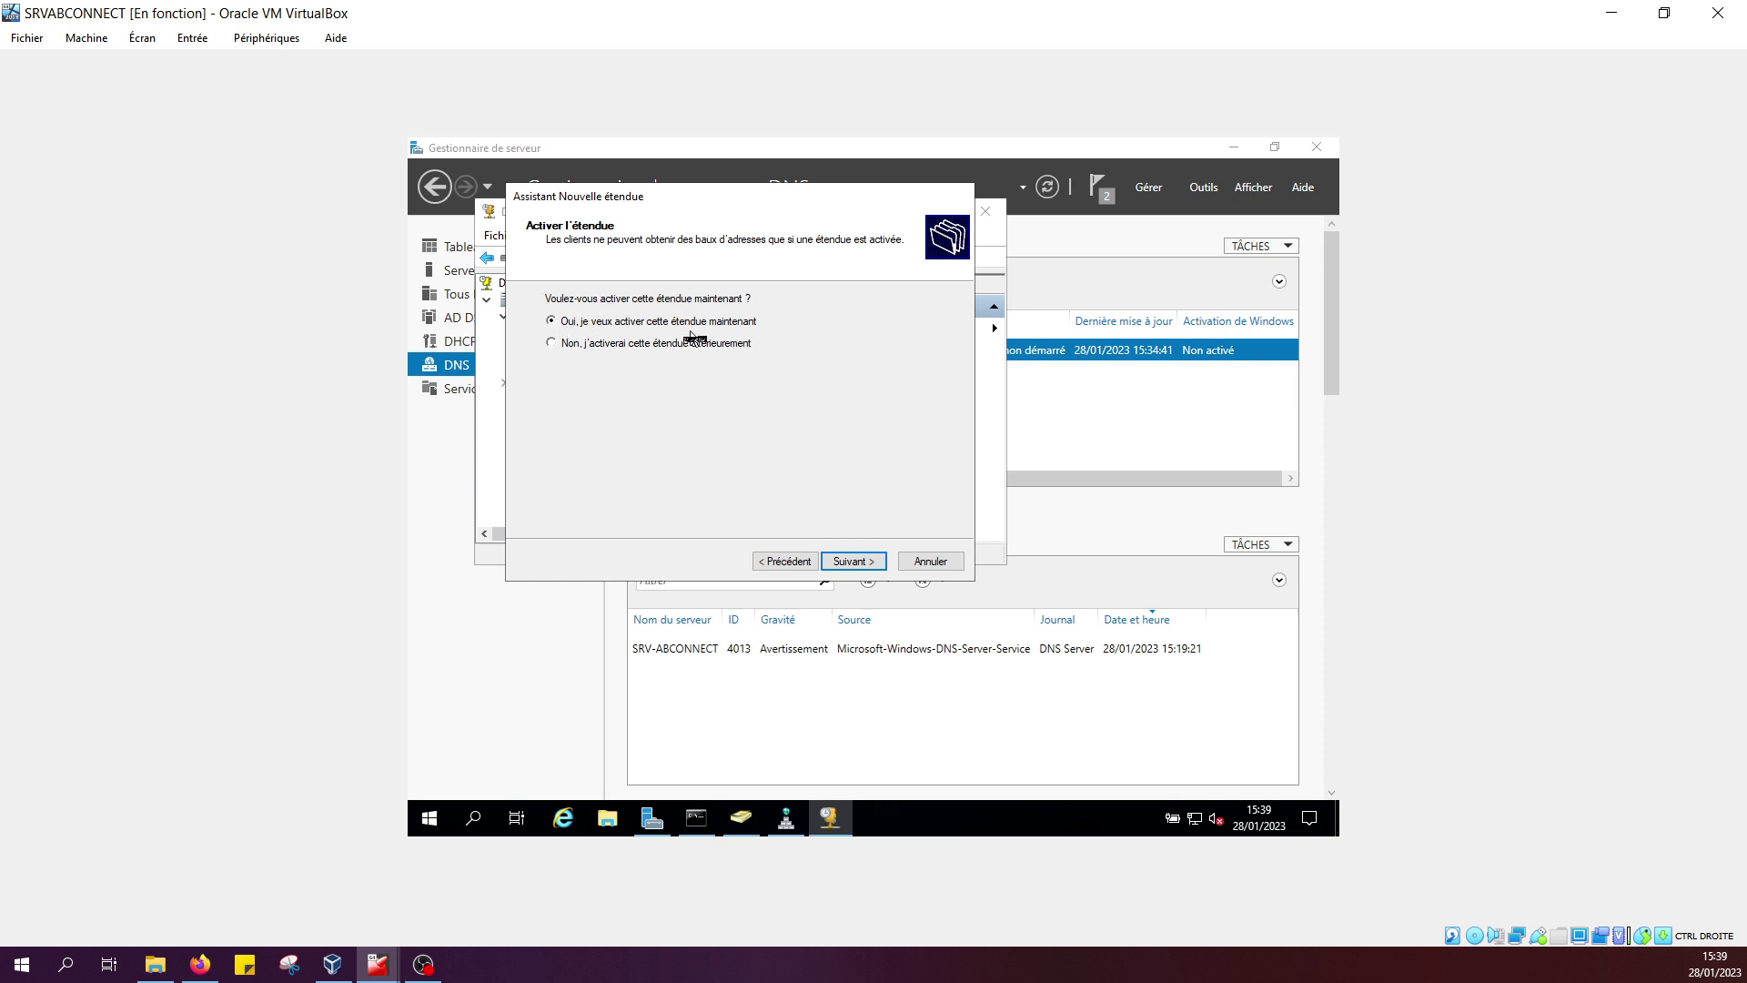
pyautogui.click(860, 563)
pyautogui.click(854, 561)
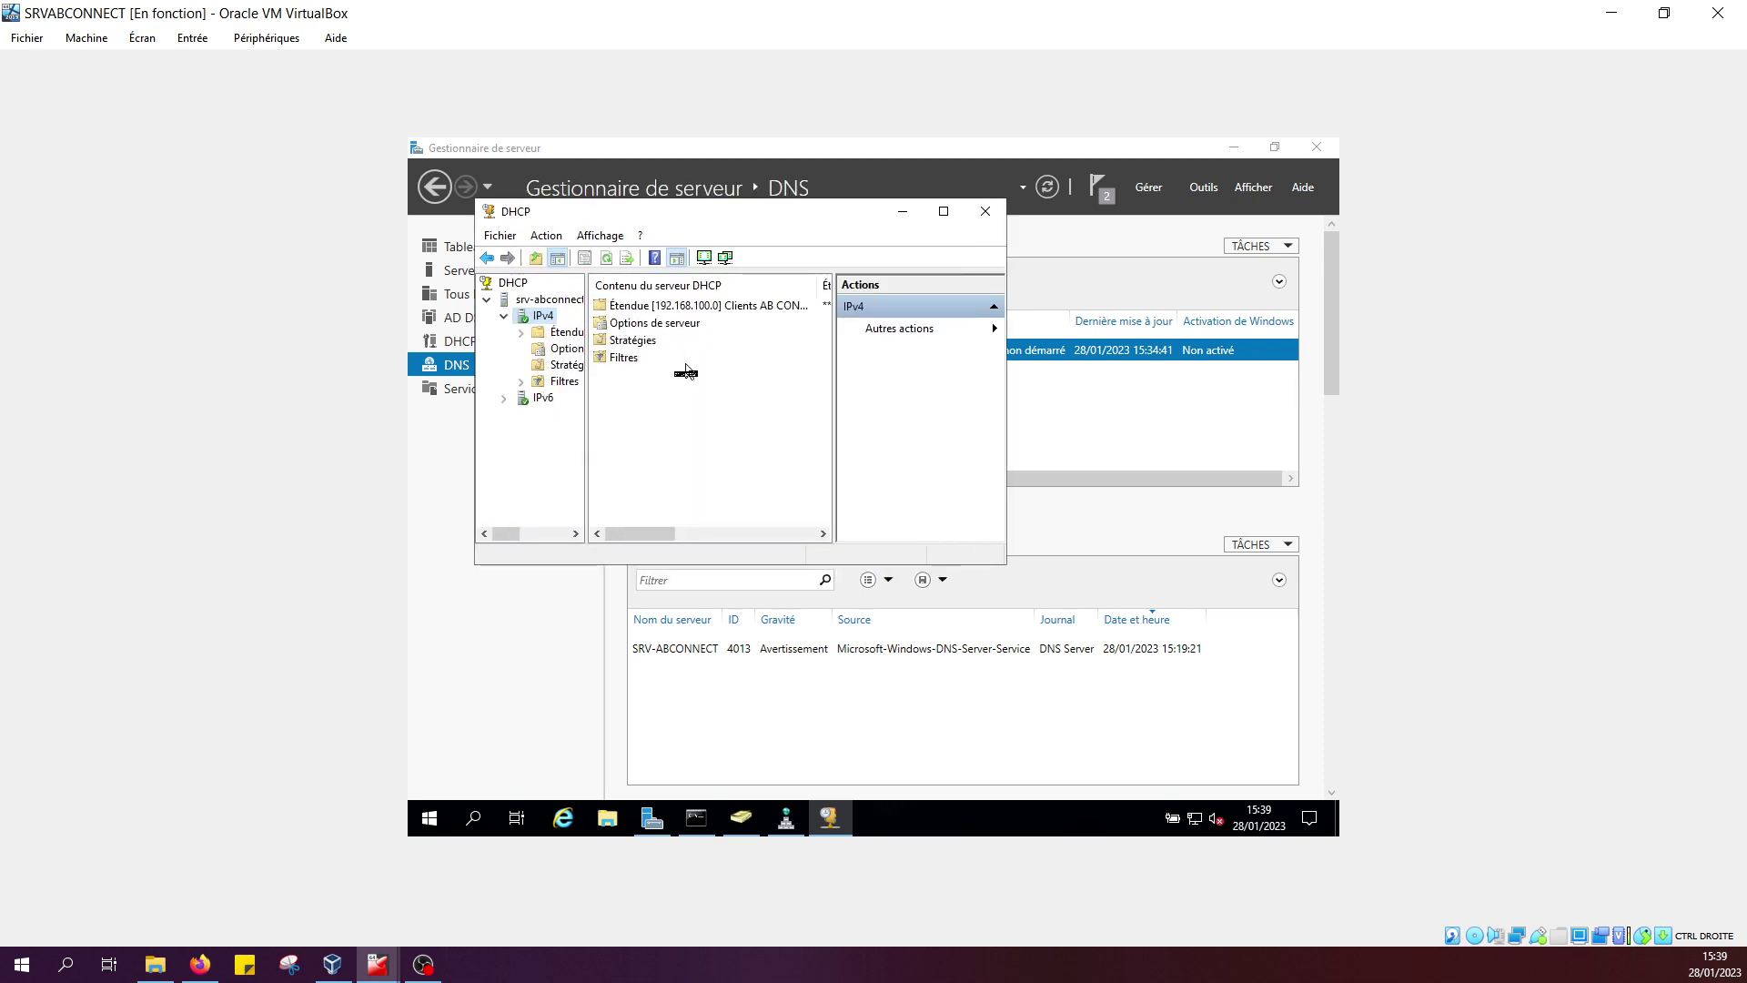
# Examine the new scope's address pool and its address leases.
pyautogui.click(559, 335)
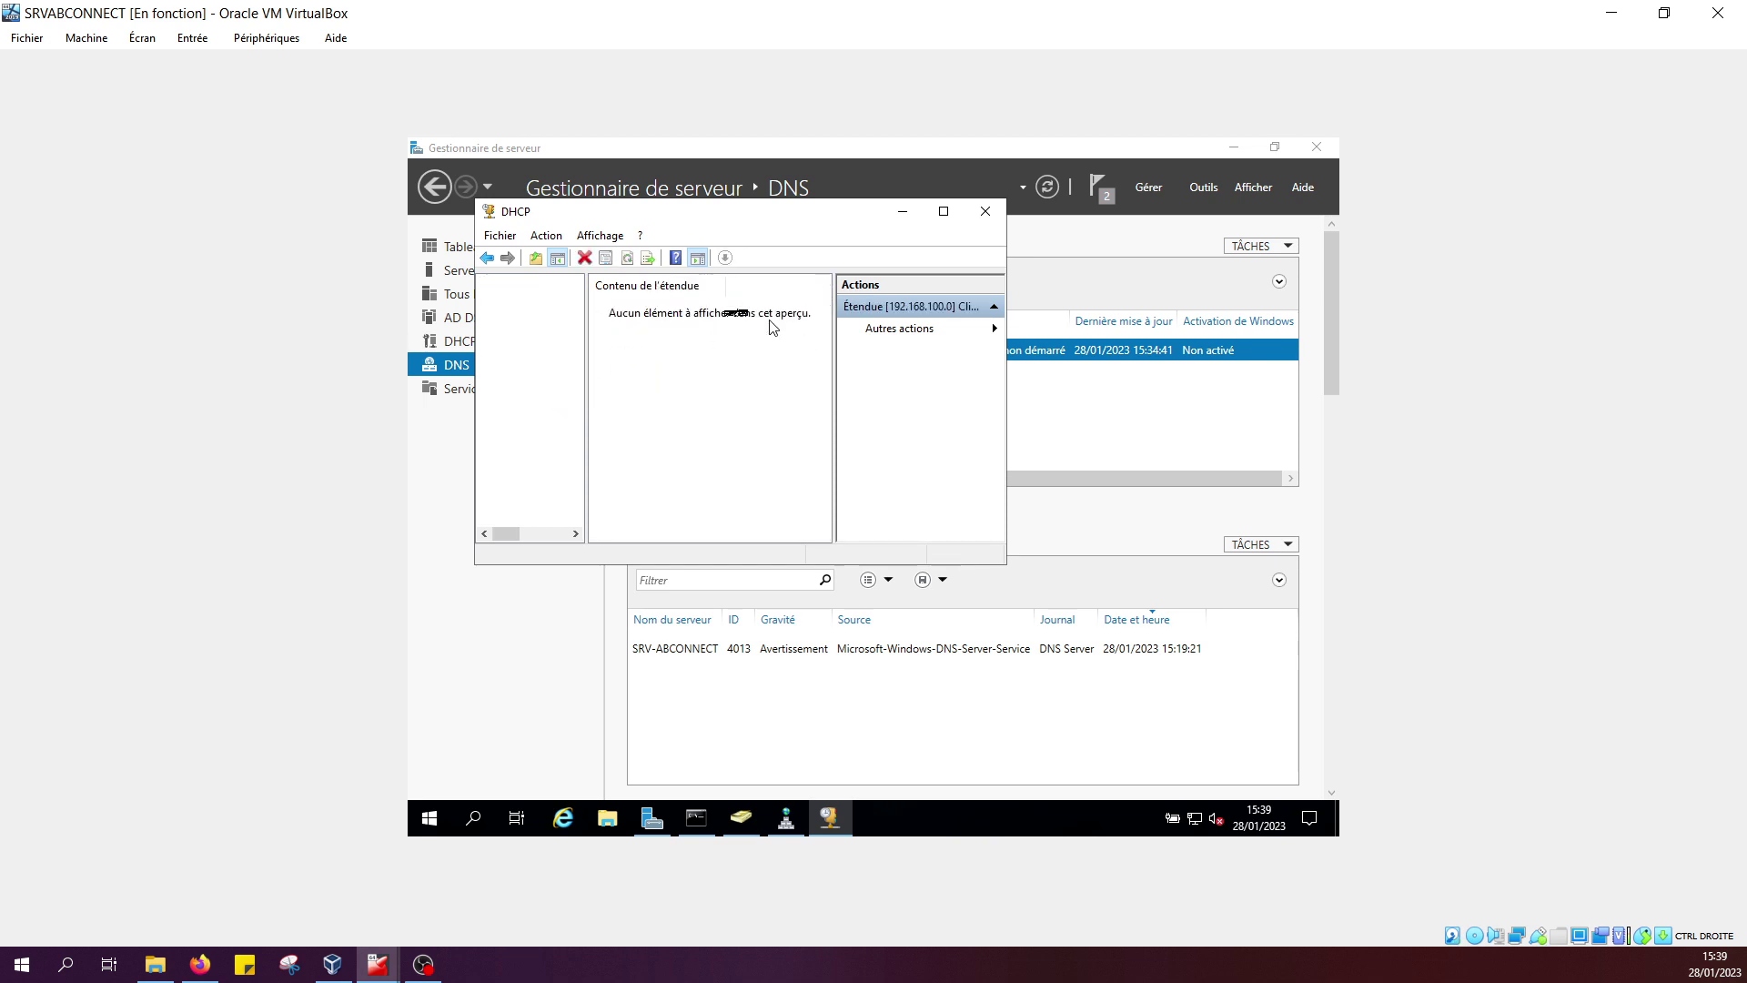
pyautogui.click(671, 325)
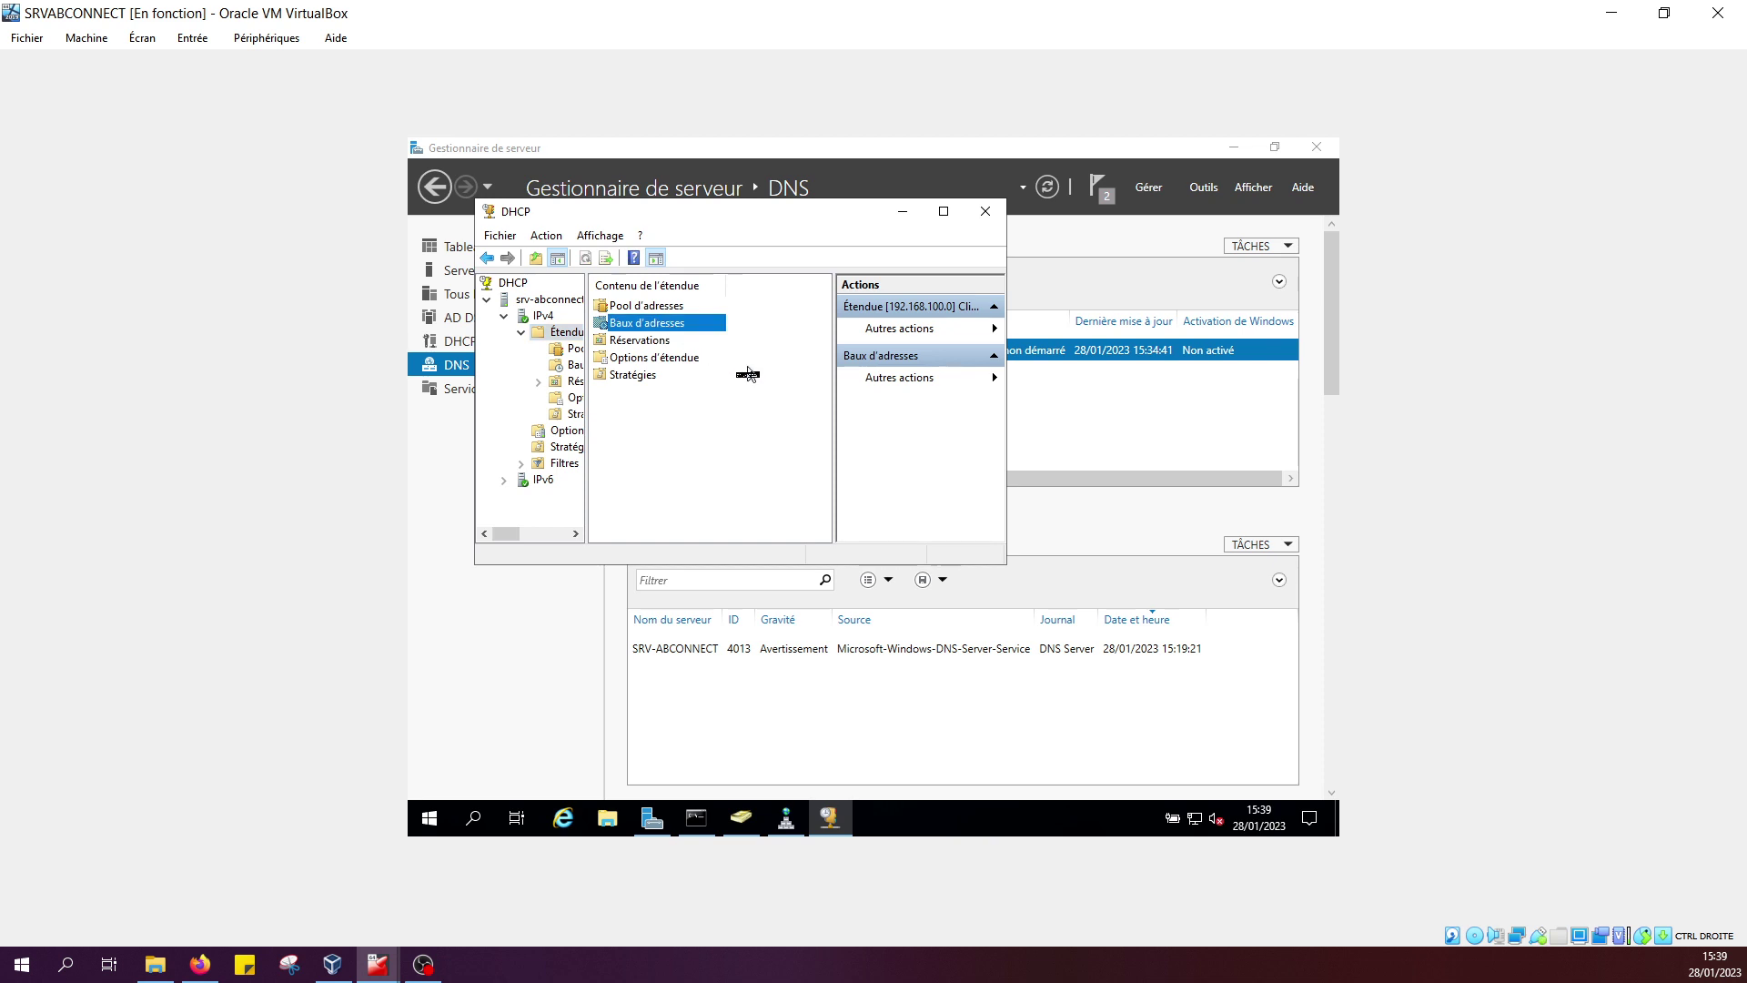
pyautogui.click(656, 309)
pyautogui.doubleClick(655, 306)
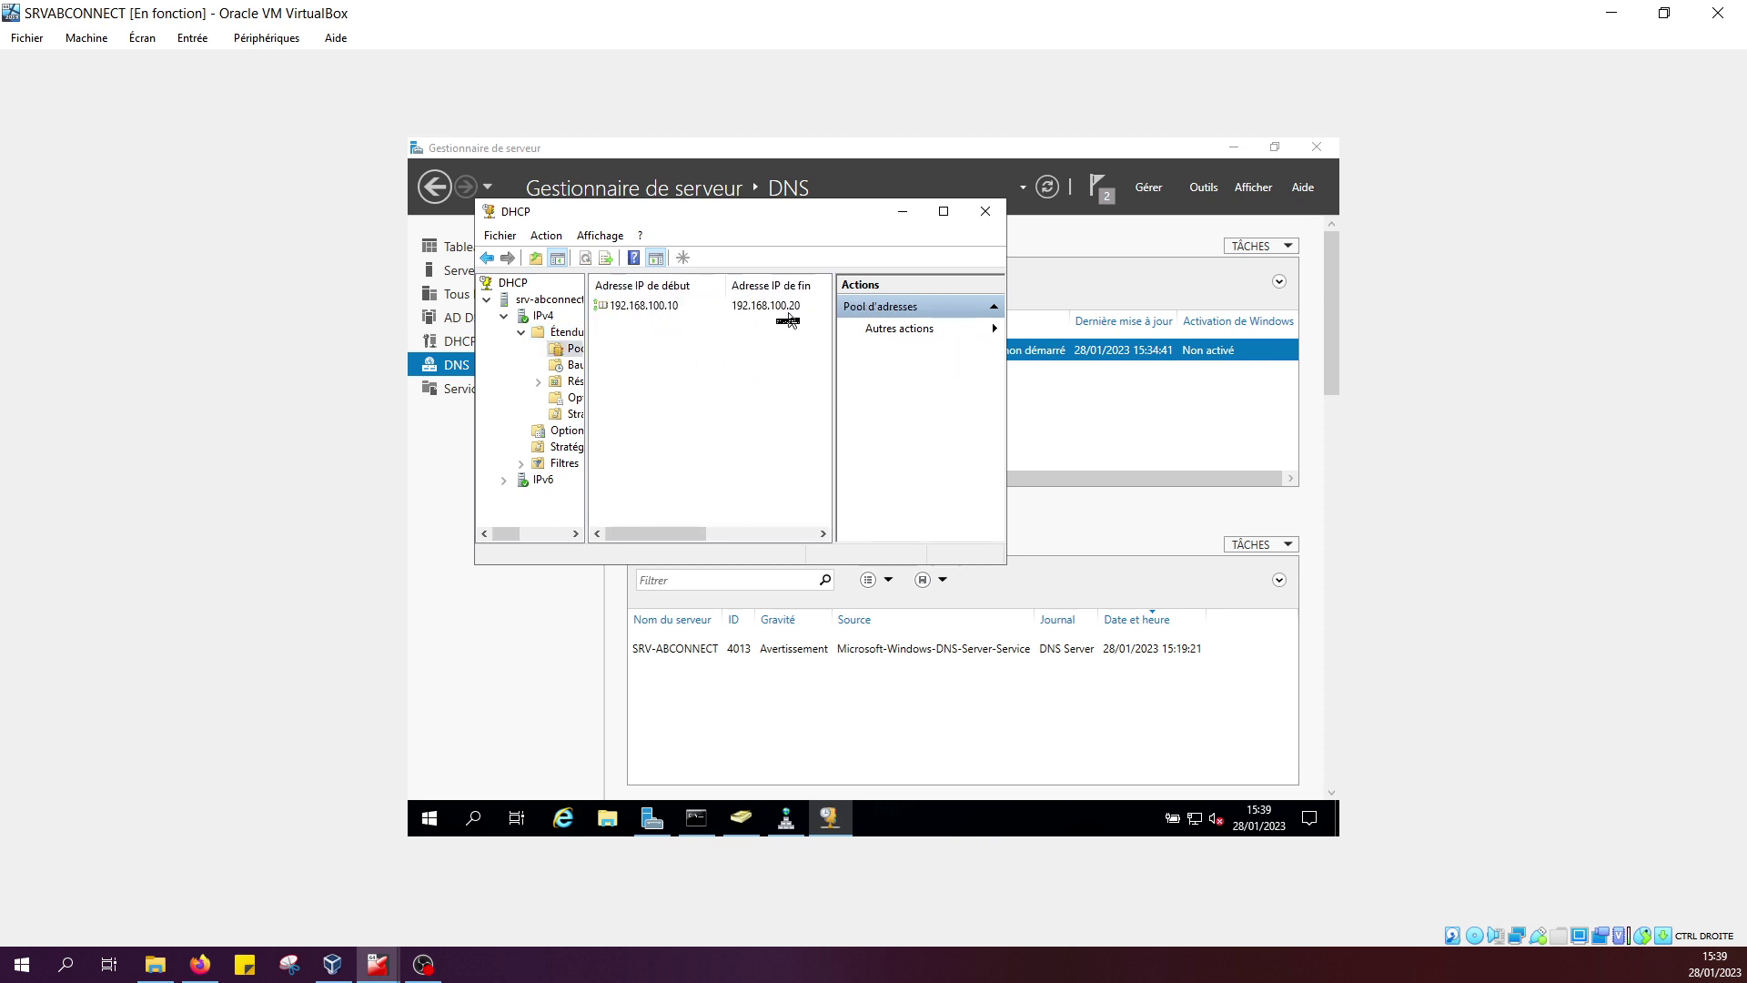
pyautogui.click(572, 369)
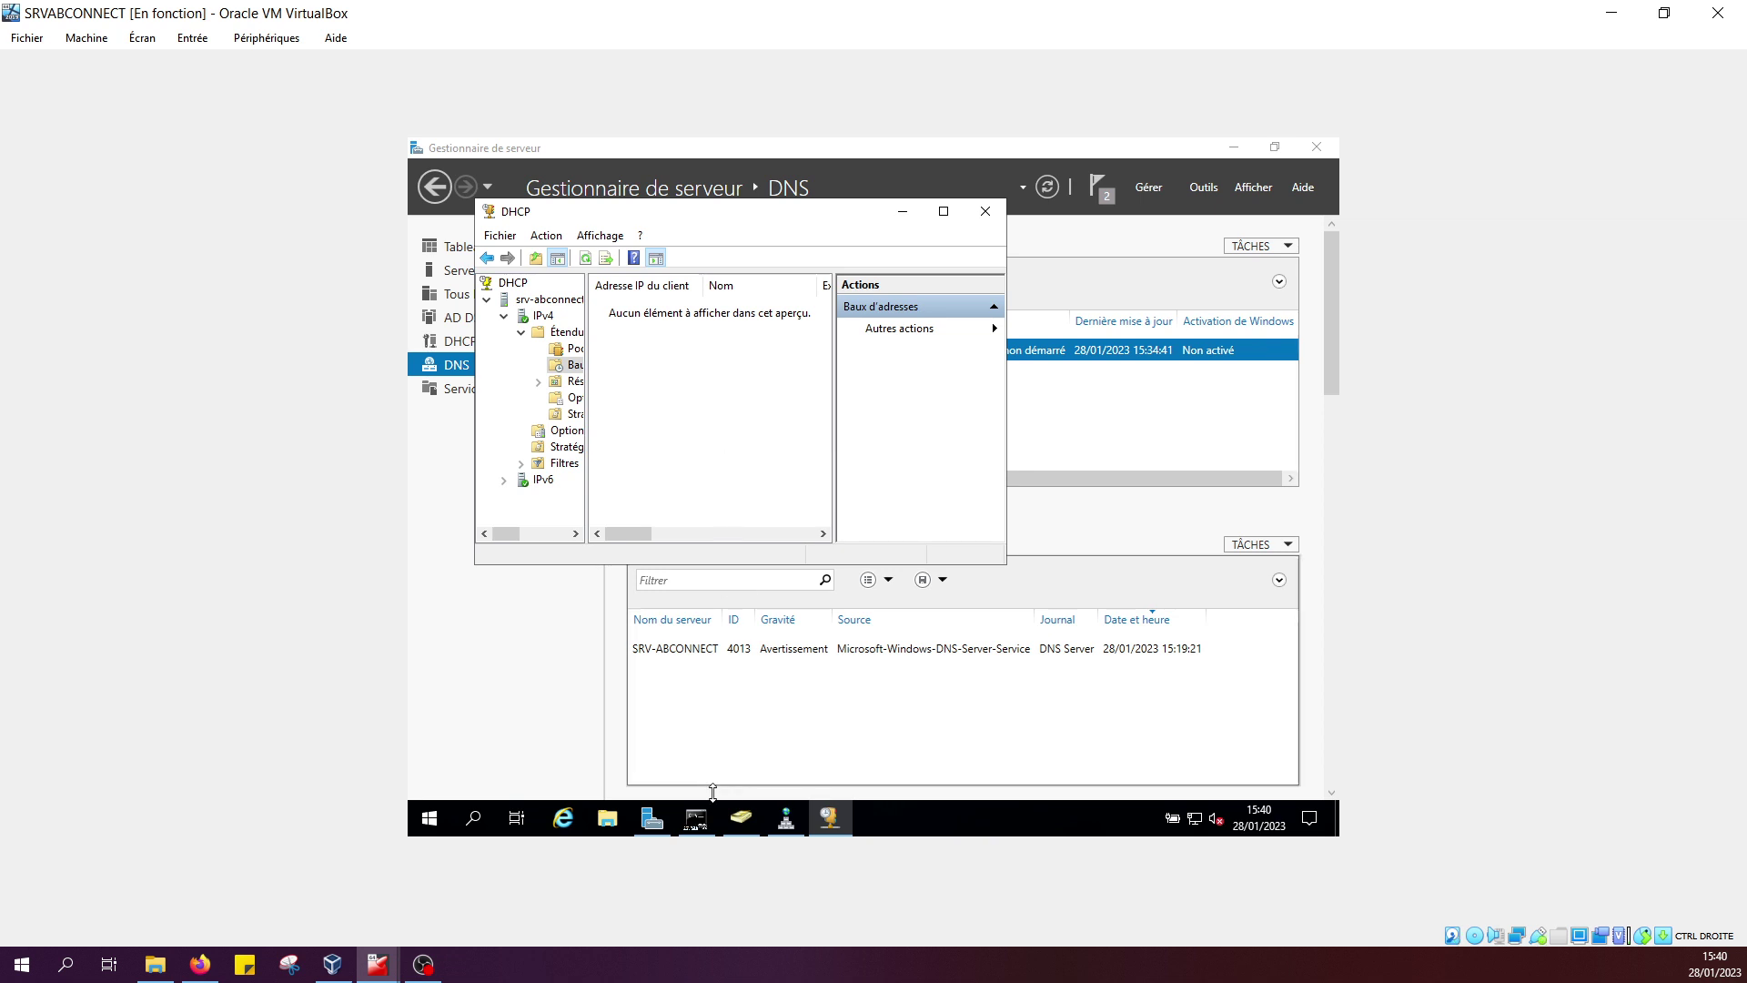
# Restore the SRVABCONNECT virtual machine window to a smaller size and bring up the win10 virtual machine.
pyautogui.click(1677, 24)
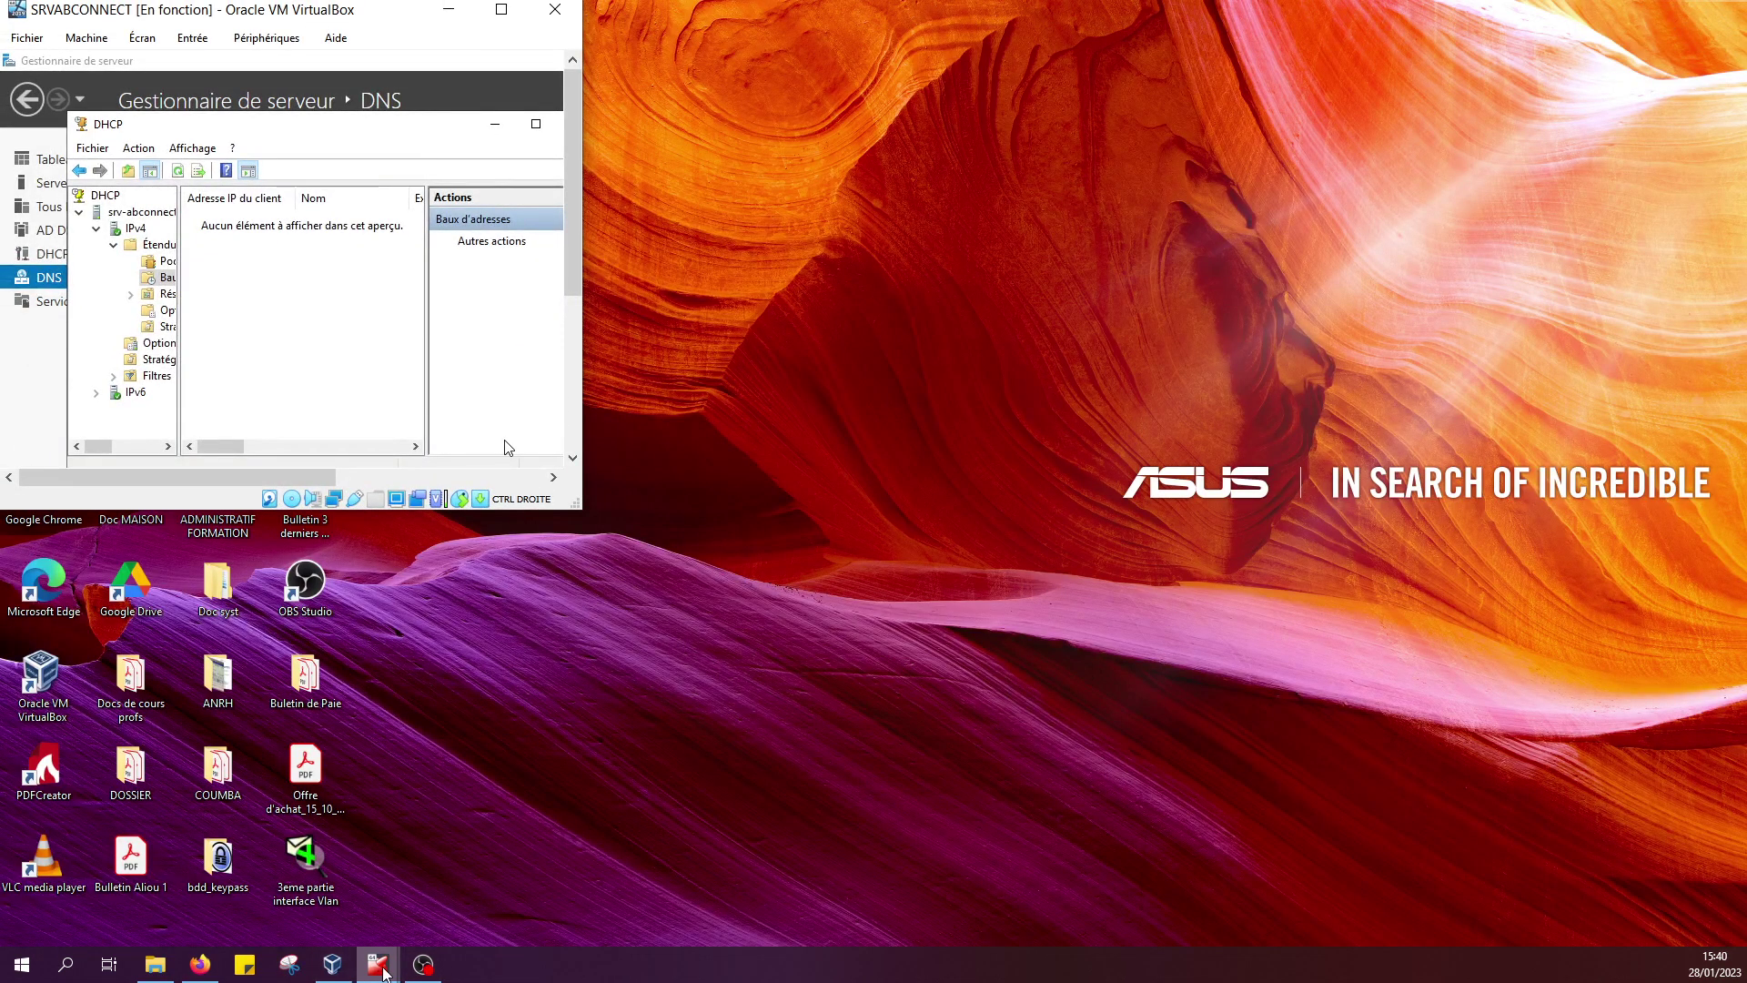
pyautogui.moveTo(346, 968)
pyautogui.click(406, 888)
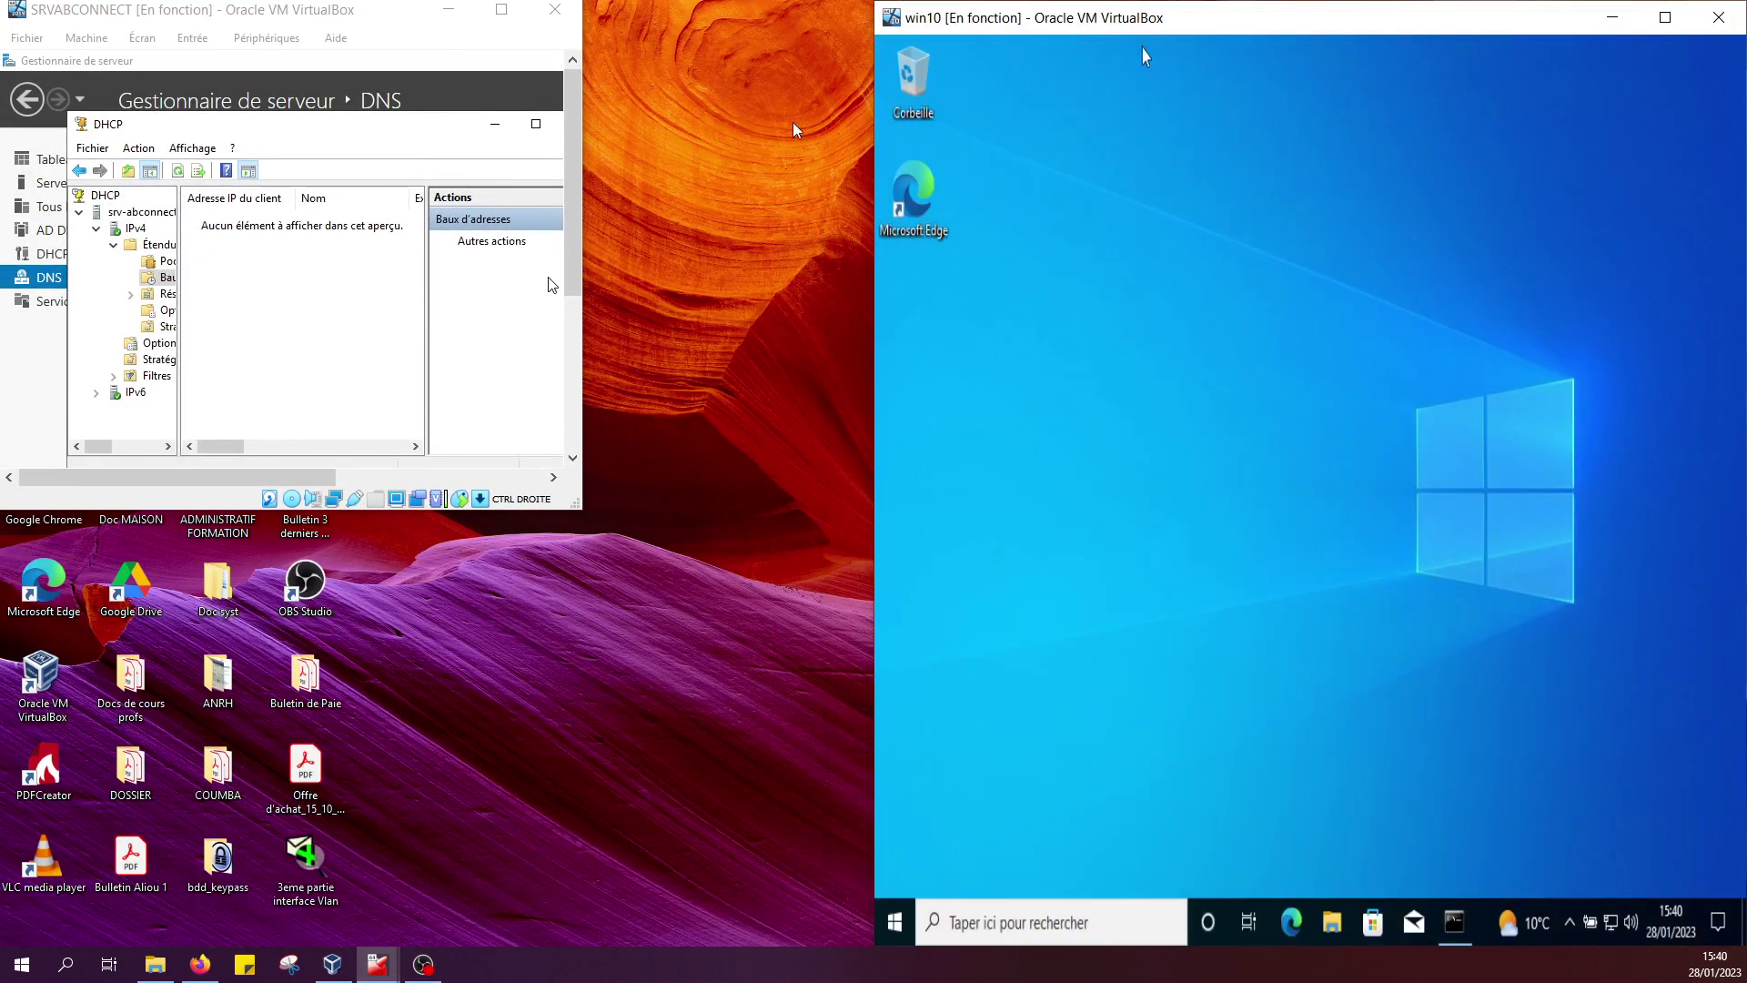
# Place the win10 and SRVABCONNECT virtual machine windows side by side, and enlarge the SRVABCONNECT window to match the height of win10.
pyautogui.click(501, 9)
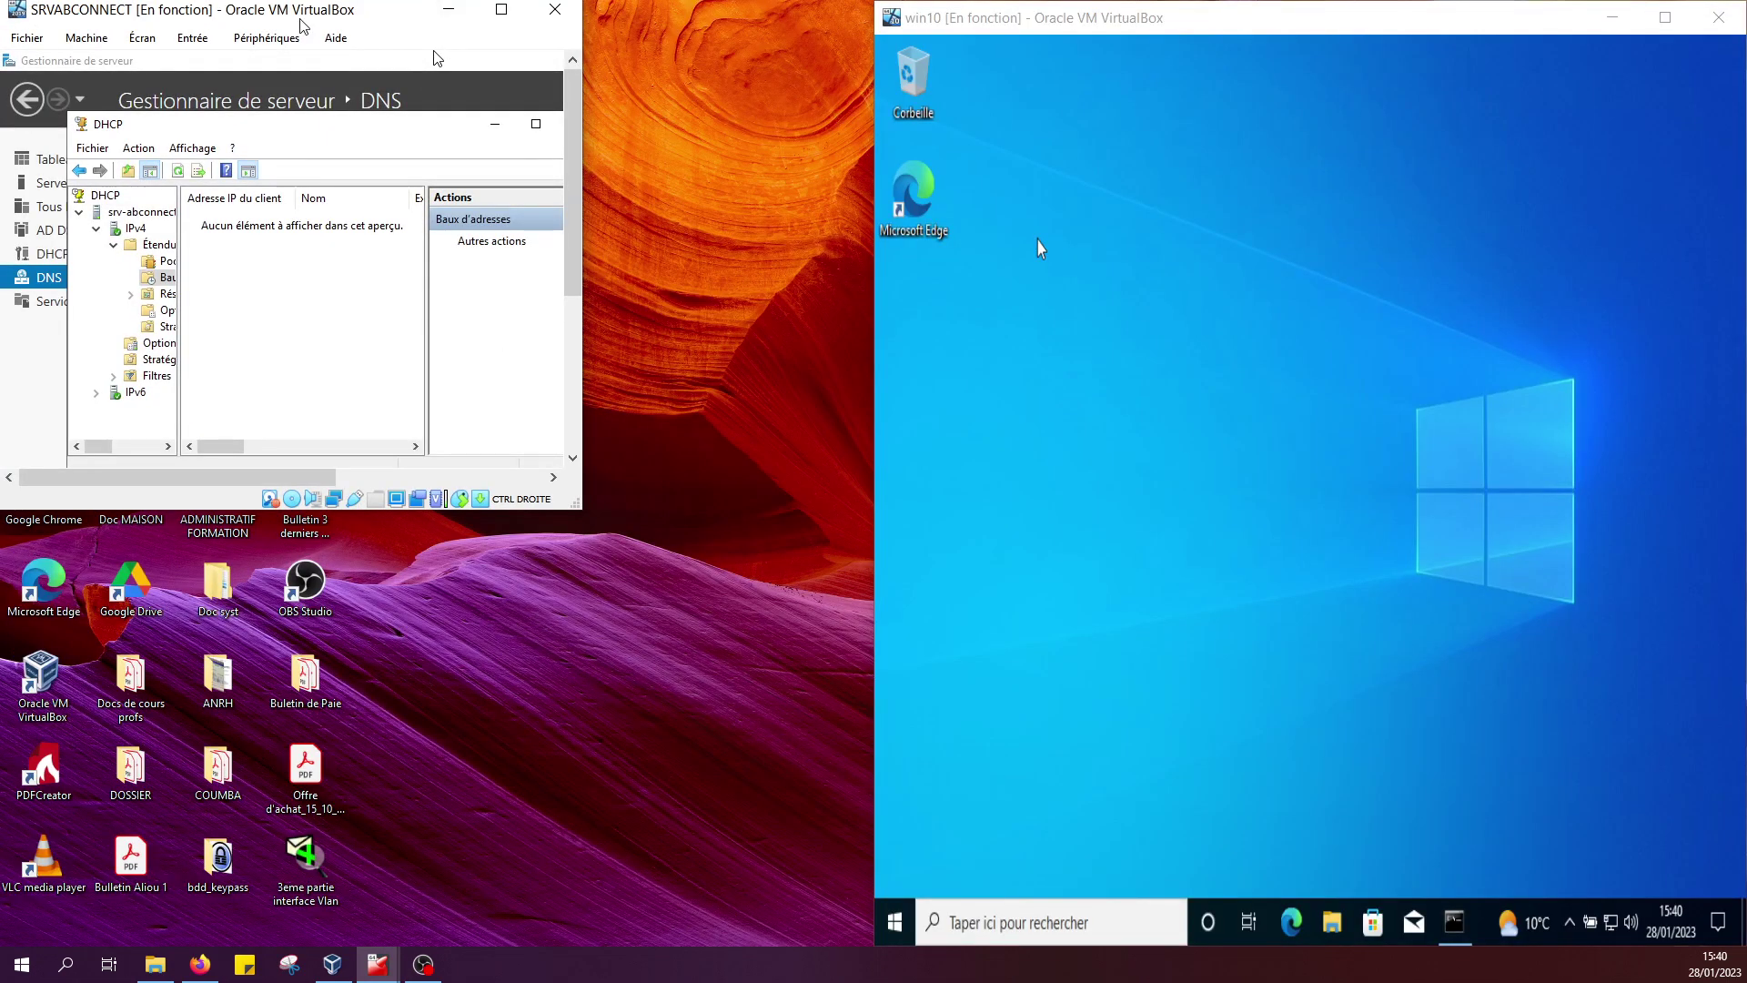
pyautogui.moveTo(404, 25); pyautogui.dragTo(5, 218)
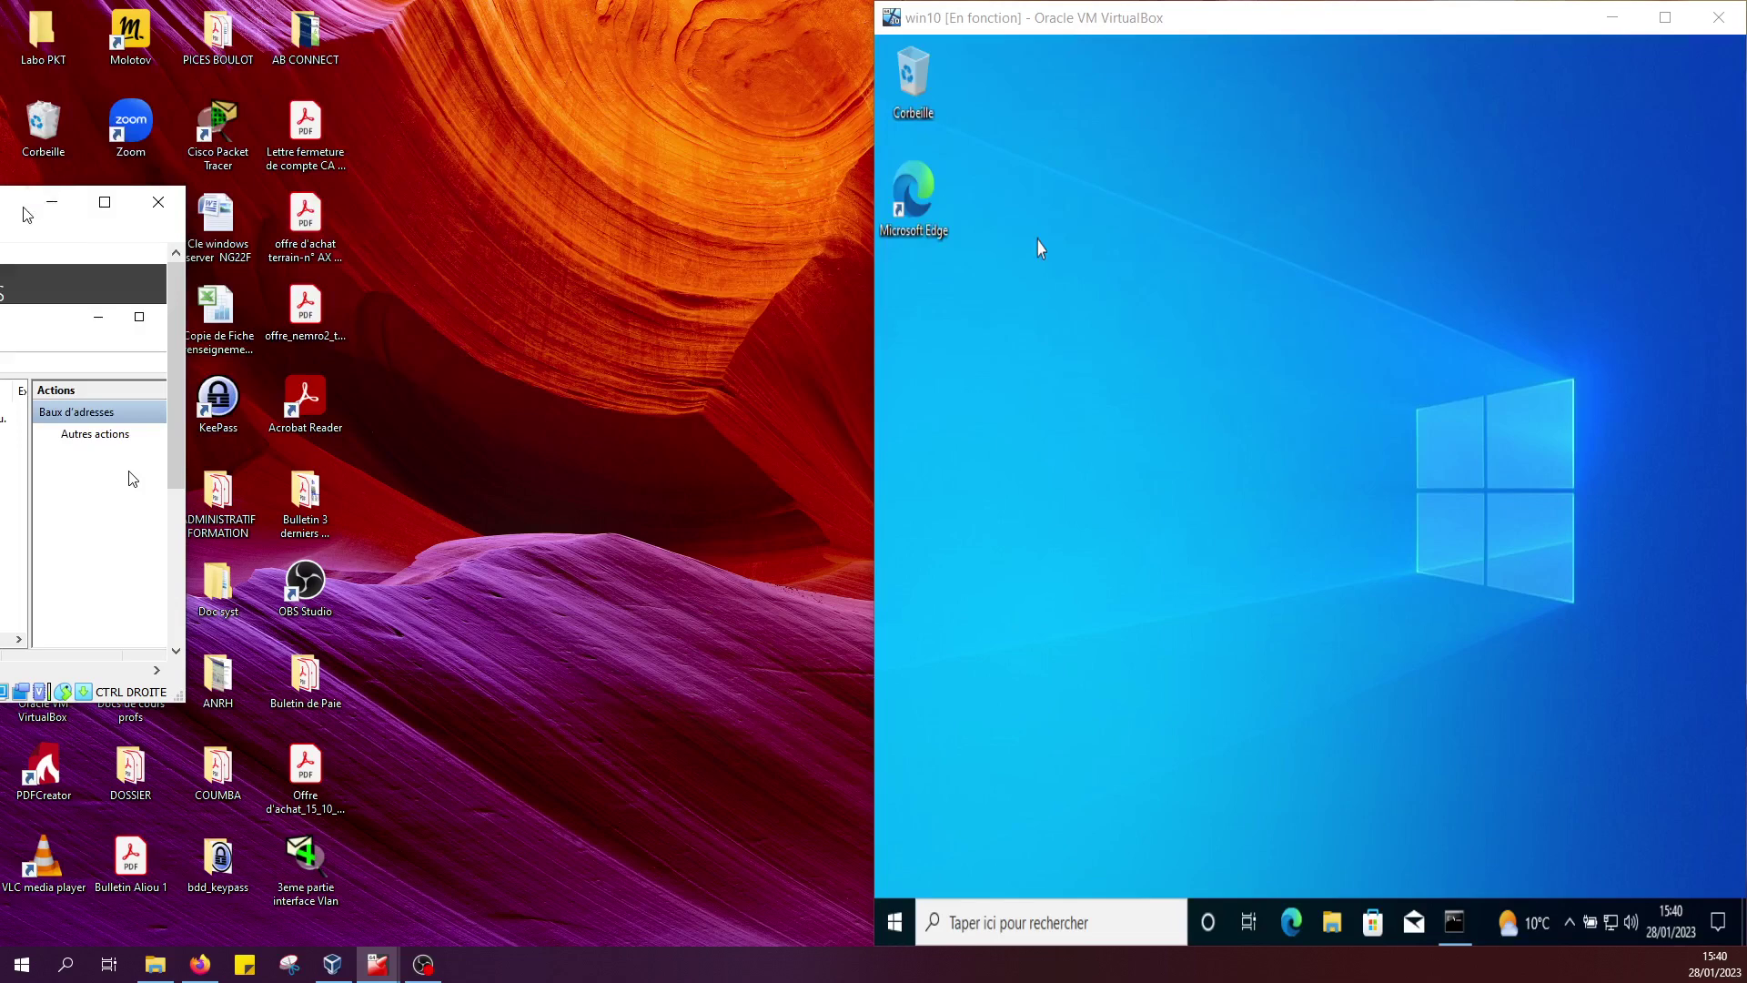
pyautogui.moveTo(25, 214); pyautogui.dragTo(590, 126)
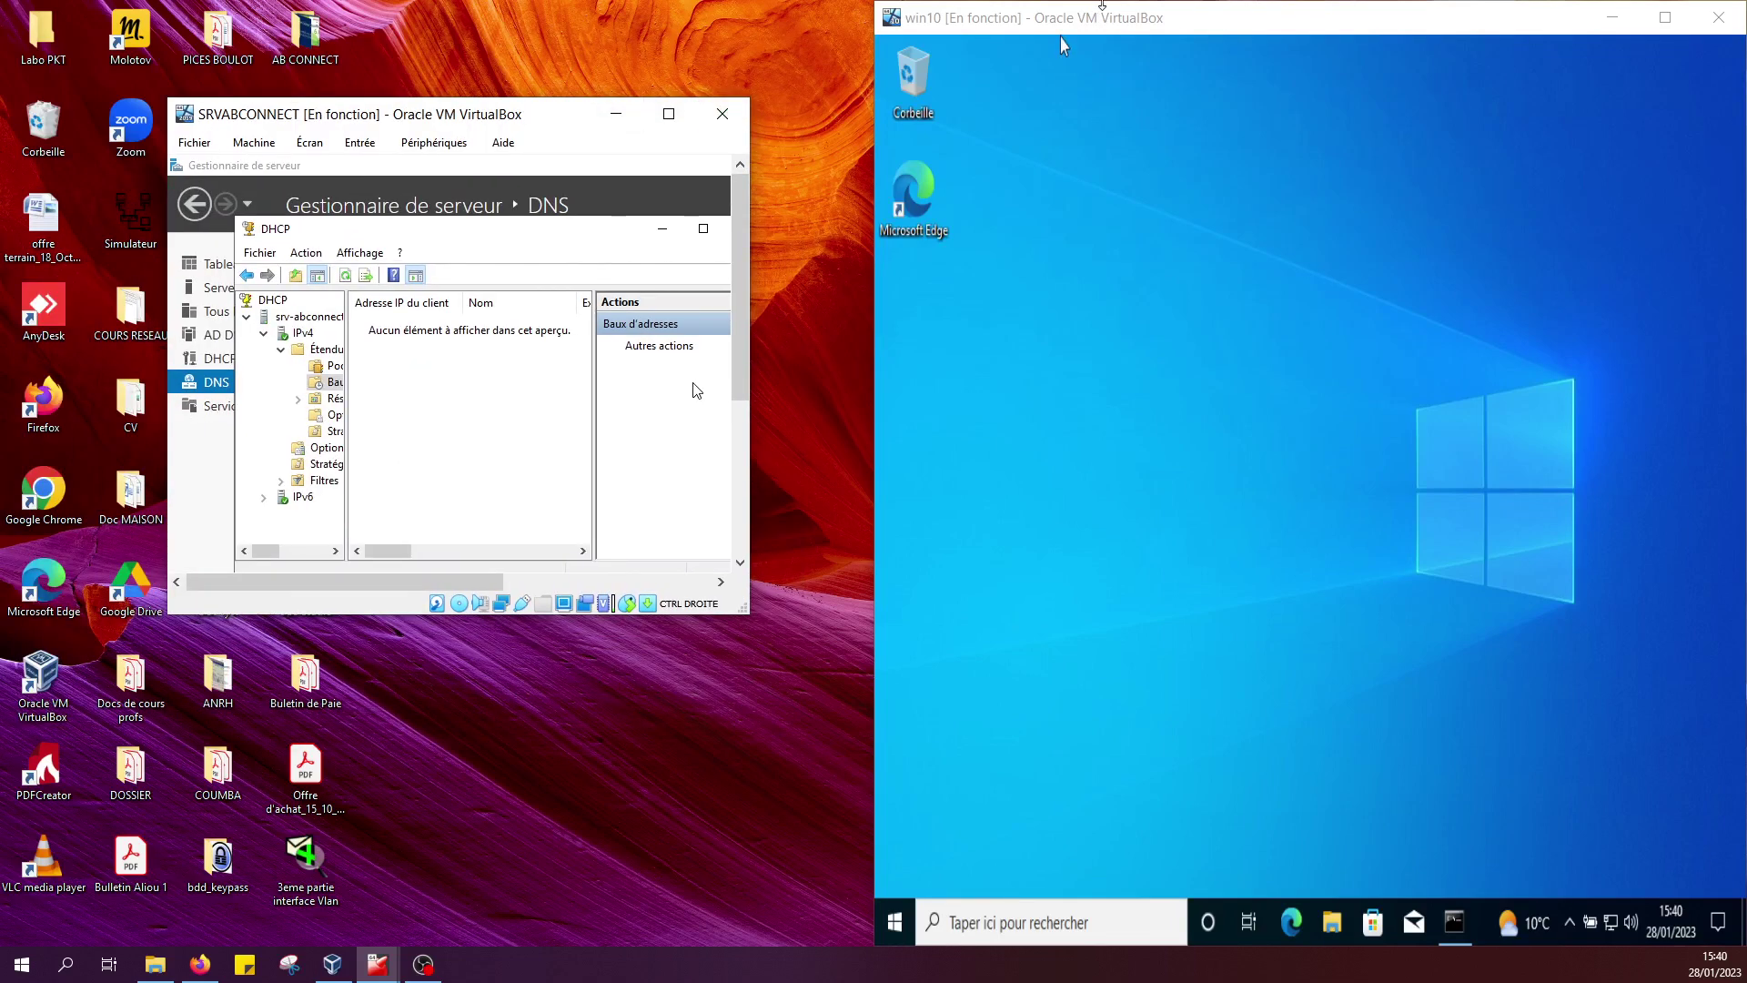
pyautogui.moveTo(1208, 18); pyautogui.dragTo(336, 233)
pyautogui.moveTo(462, 105); pyautogui.dragTo(1741, 12)
pyautogui.moveTo(1634, 66); pyautogui.dragTo(1633, 66)
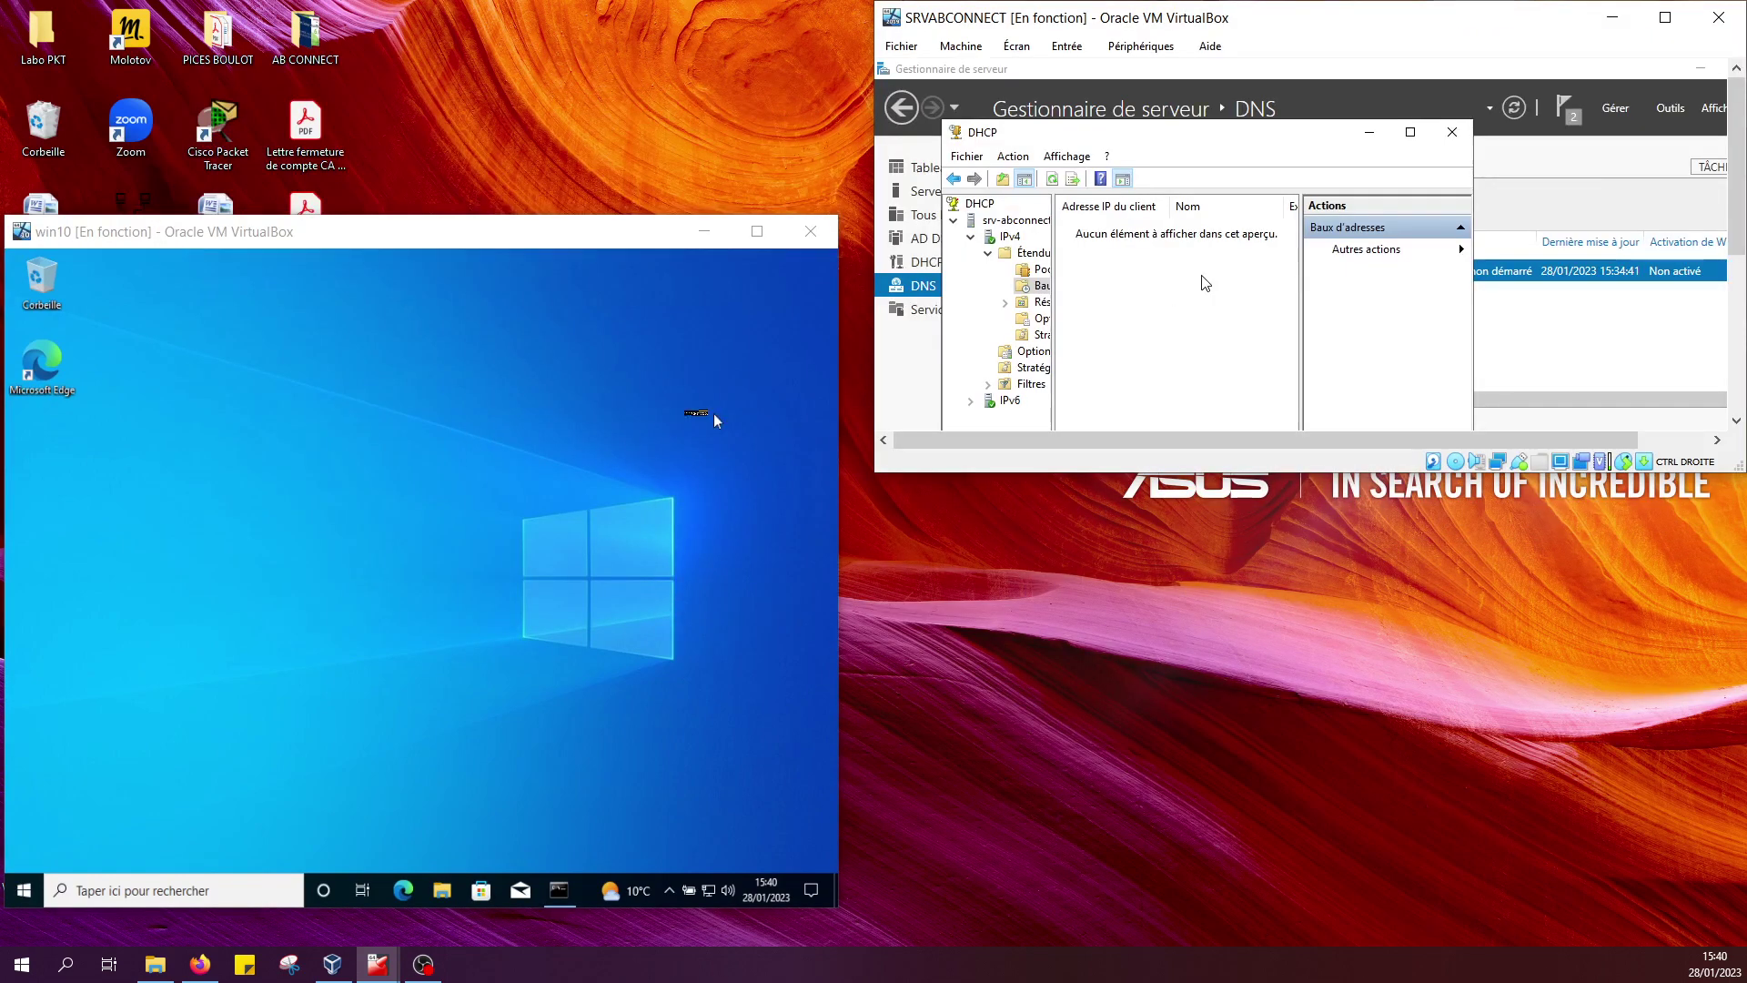
pyautogui.moveTo(538, 242); pyautogui.dragTo(555, 36)
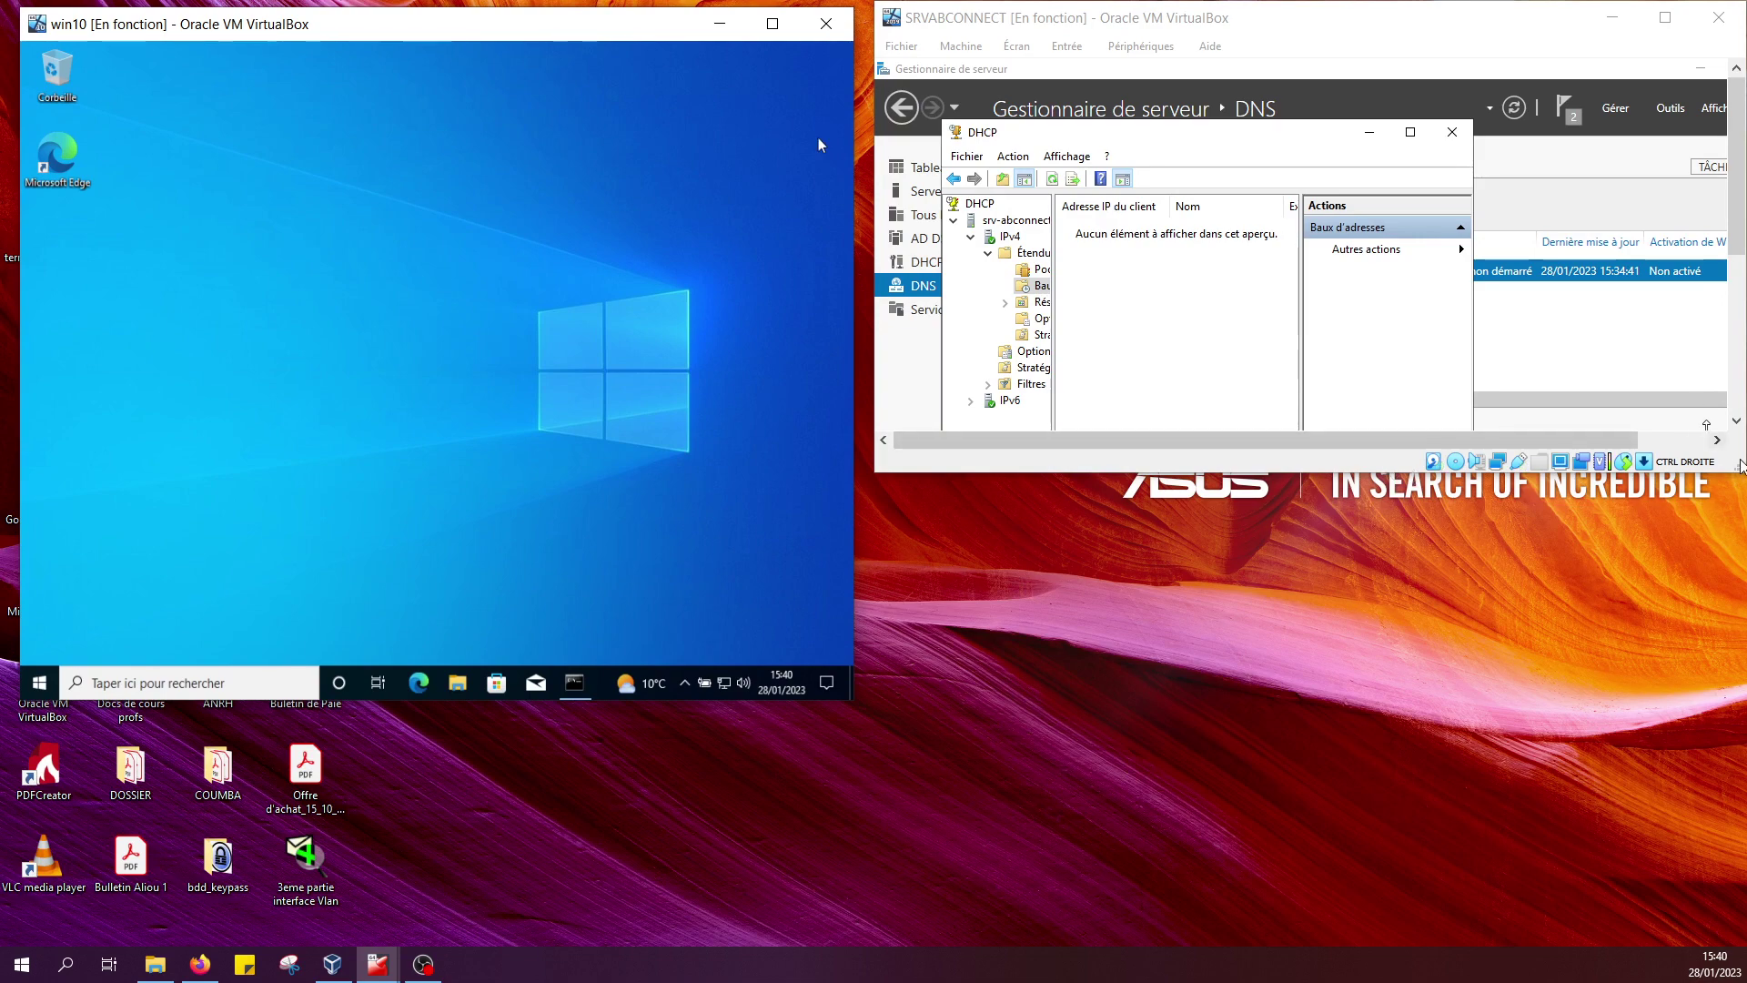
pyautogui.moveTo(1741, 466); pyautogui.dragTo(1719, 813)
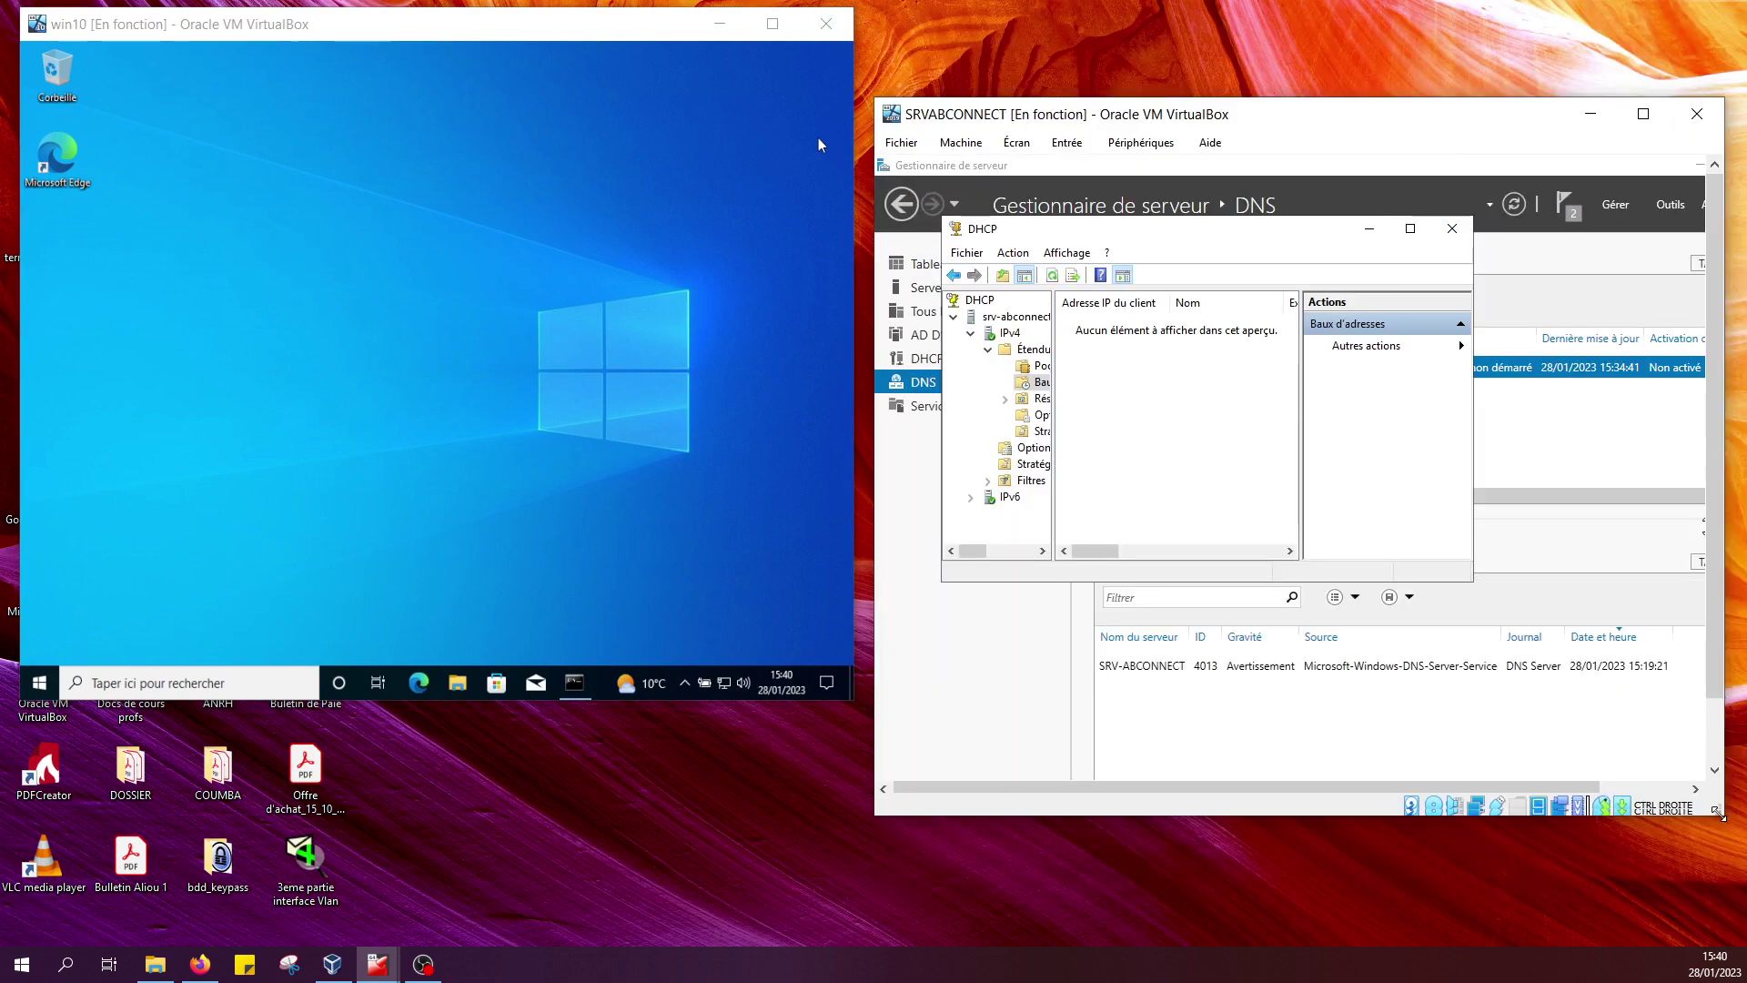
pyautogui.moveTo(1338, 123); pyautogui.dragTo(1330, 32)
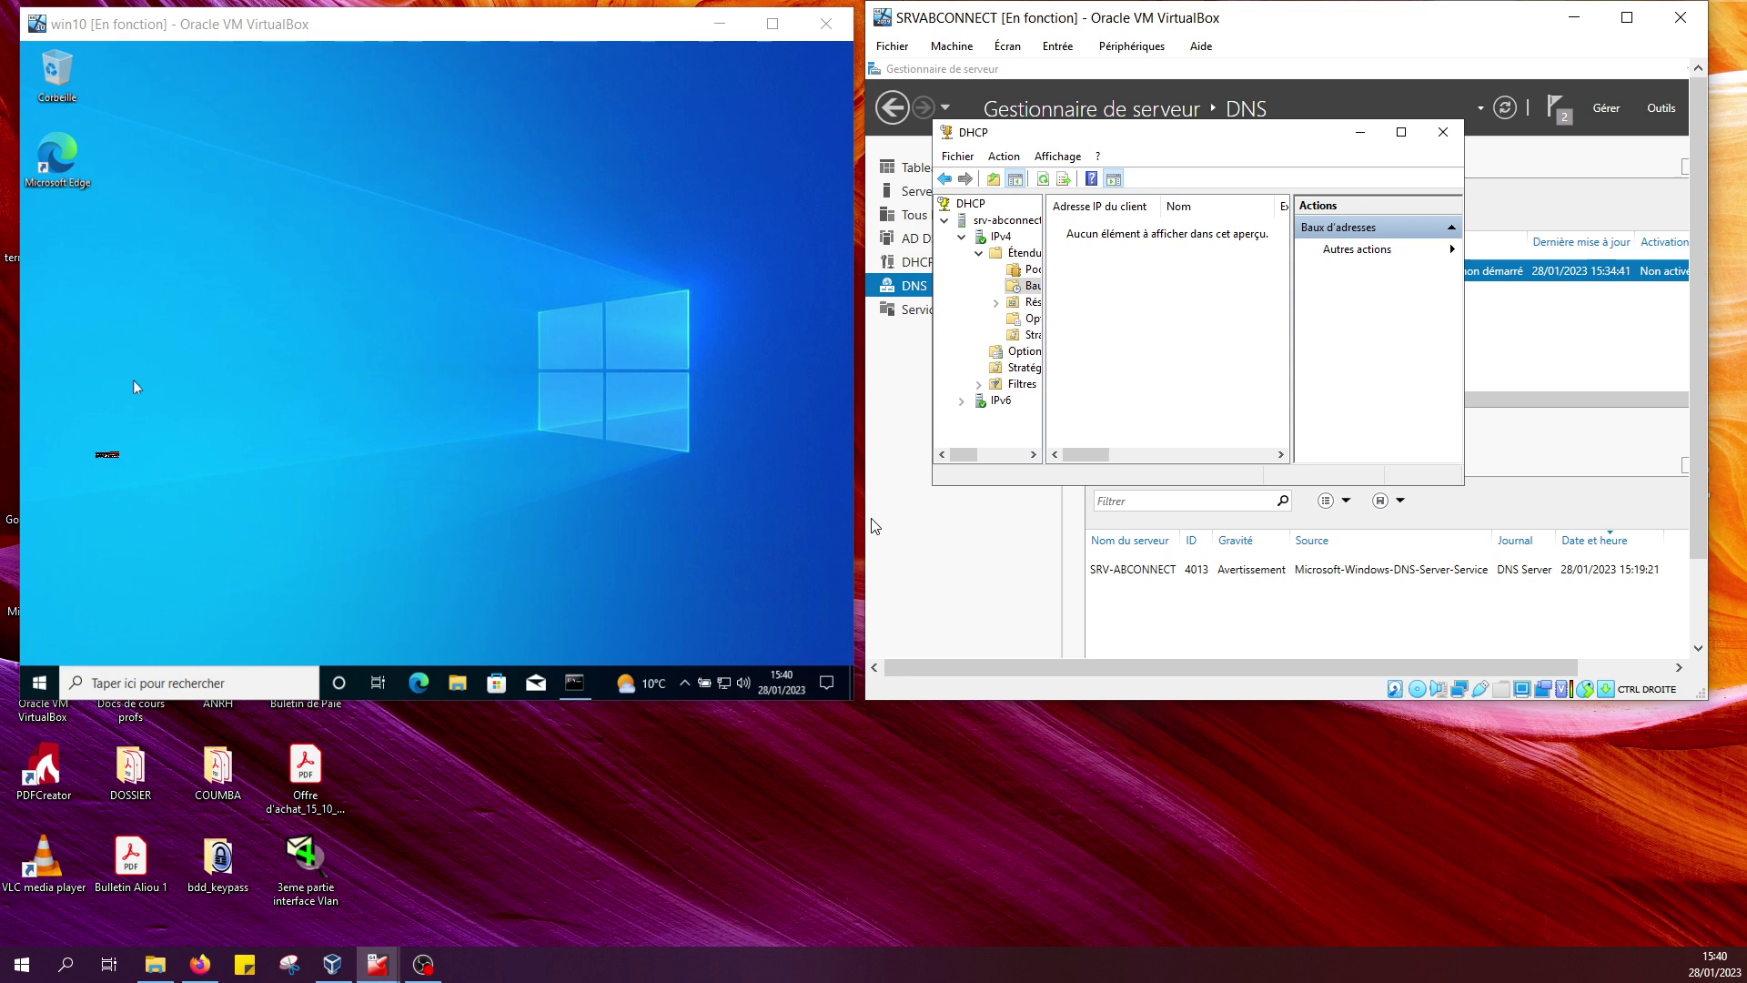
# Open the Windows settings on the win10 machine and go to the Système category.
pyautogui.click(45, 692)
pyautogui.click(41, 685)
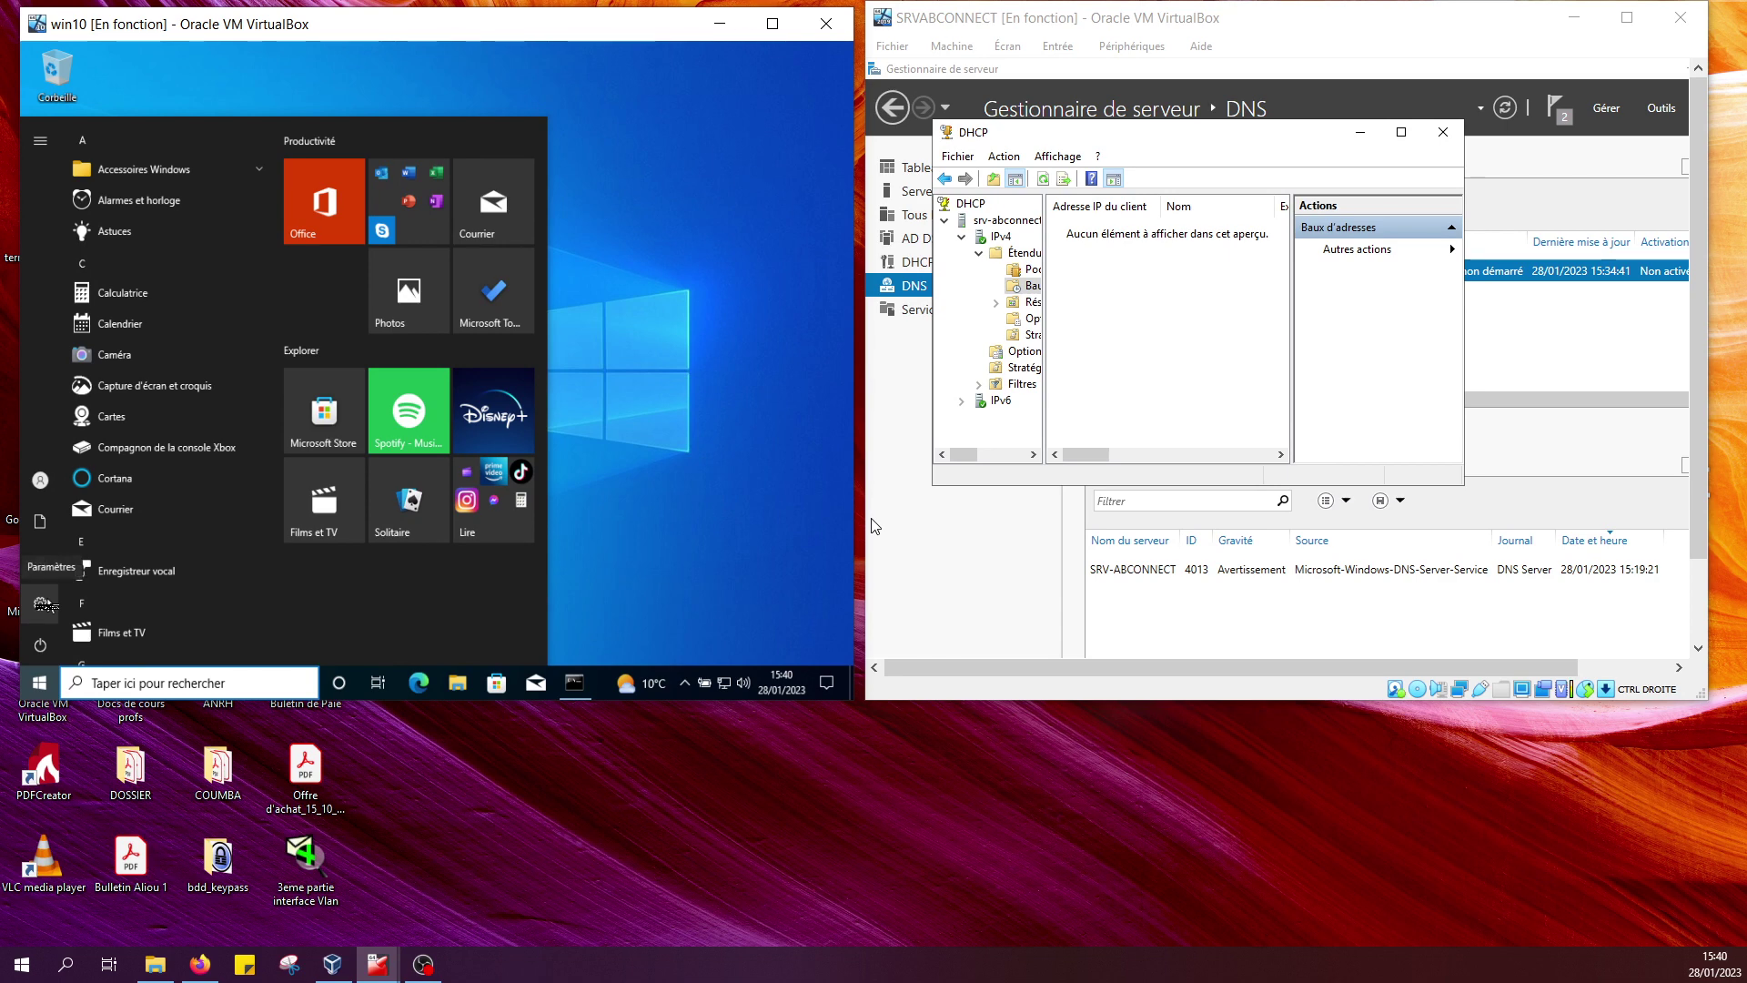
pyautogui.click(41, 603)
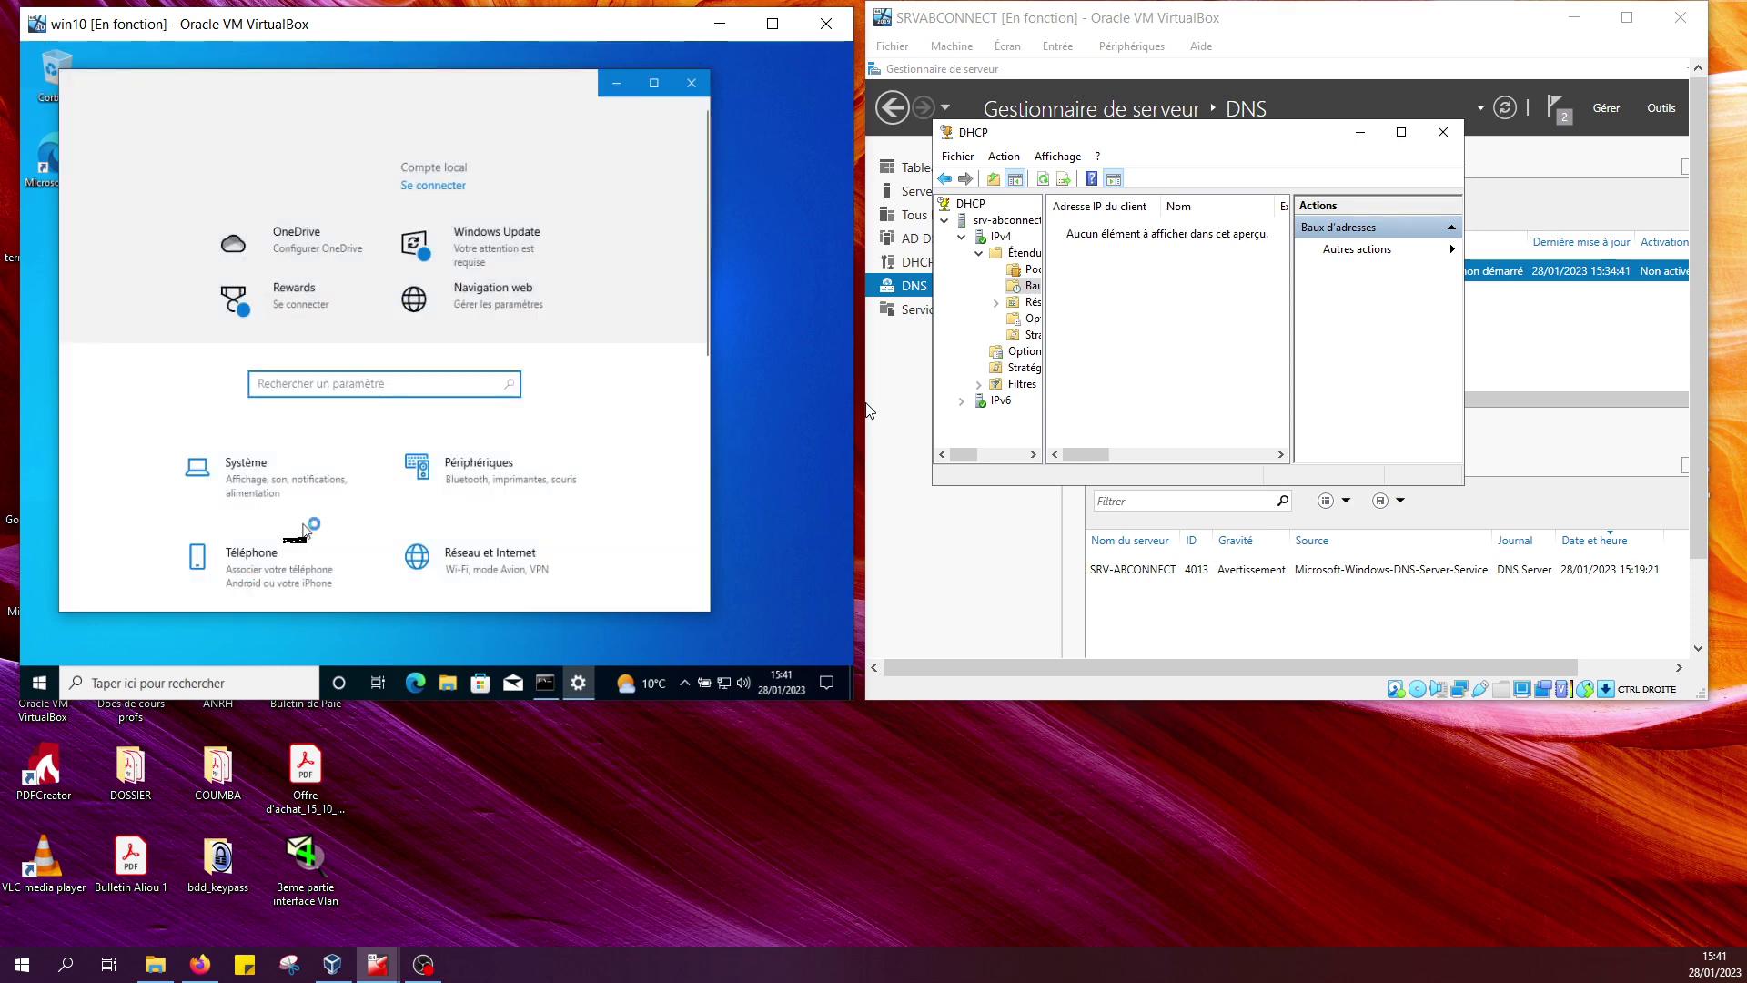
pyautogui.scroll(-5, 300, 533)
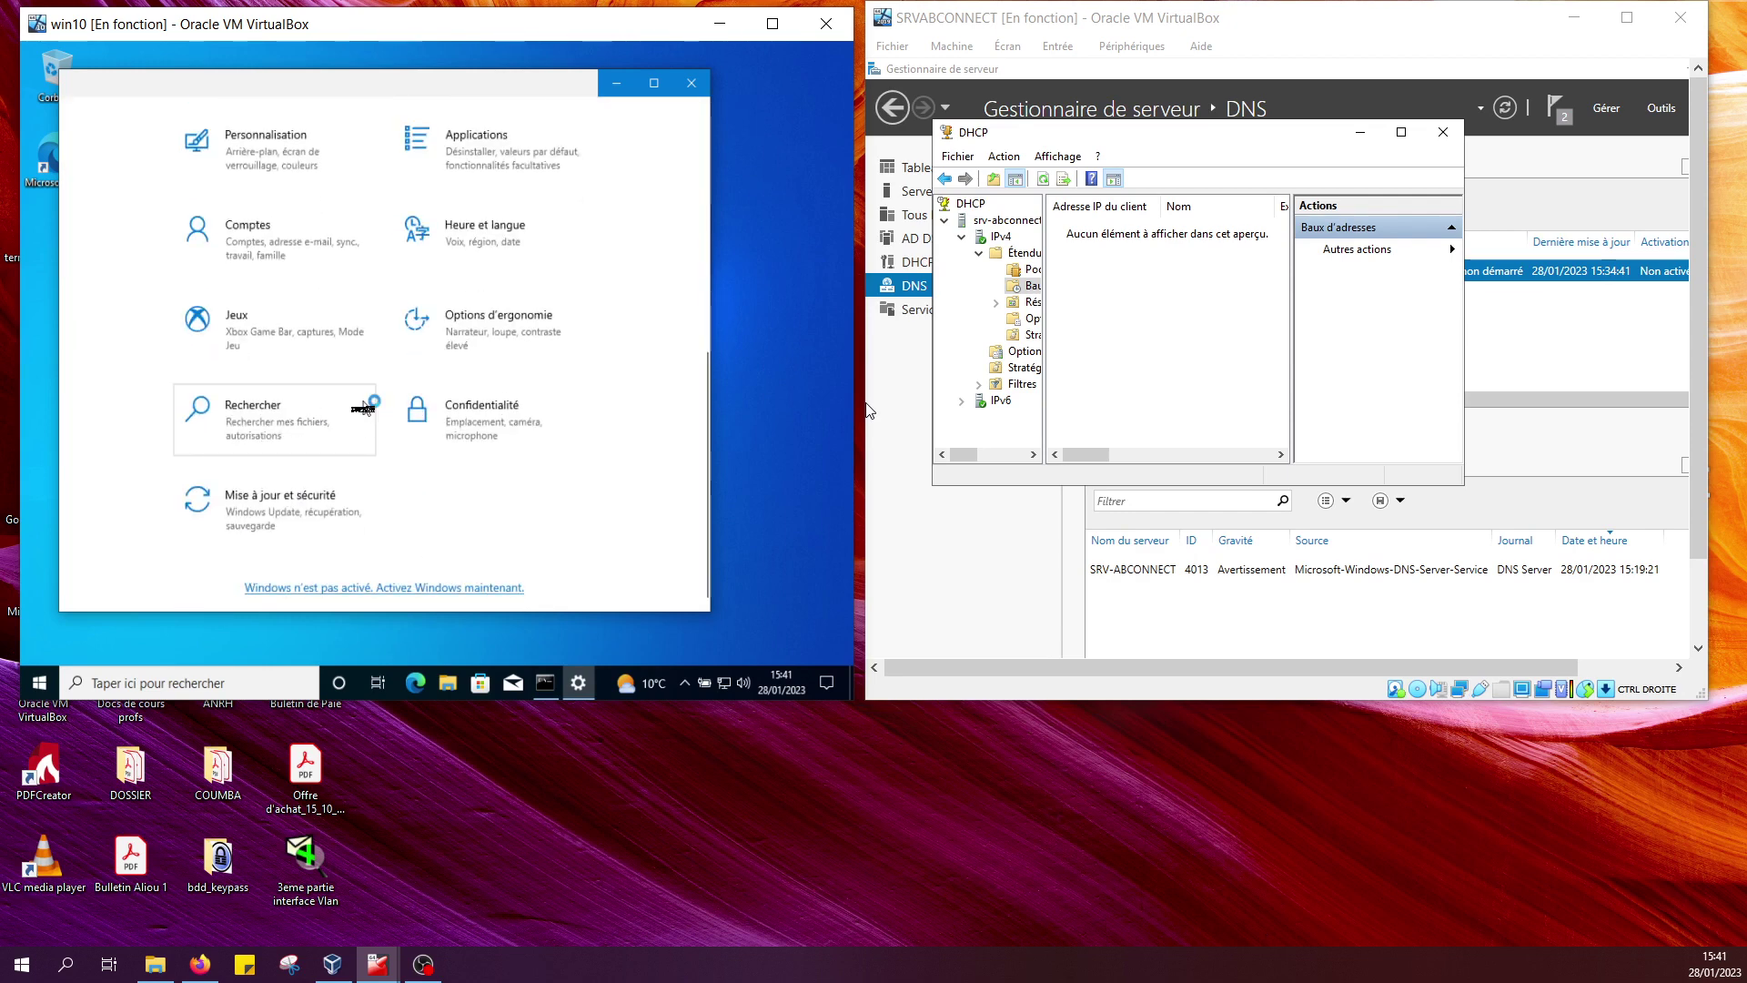
pyautogui.scroll(5, 368, 400)
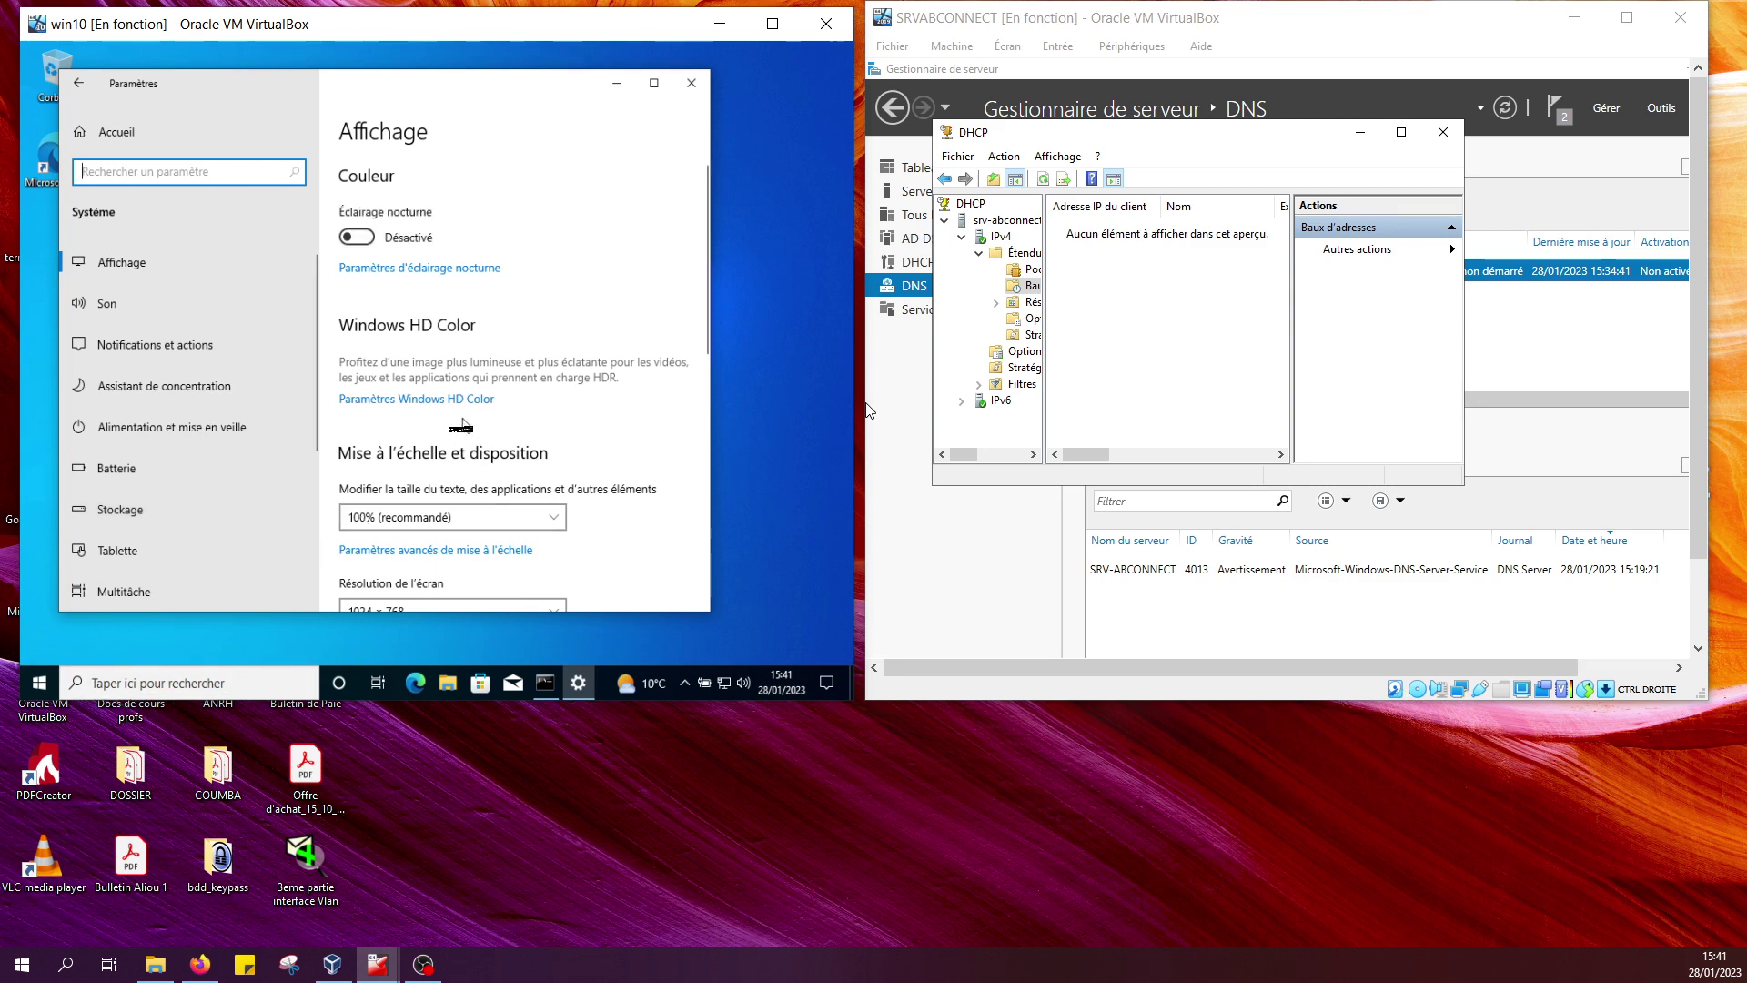
# Go to the À propos de page of the system settings and open the advanced system settings.
pyautogui.scroll(-3, 445, 510)
pyautogui.scroll(-3, 445, 547)
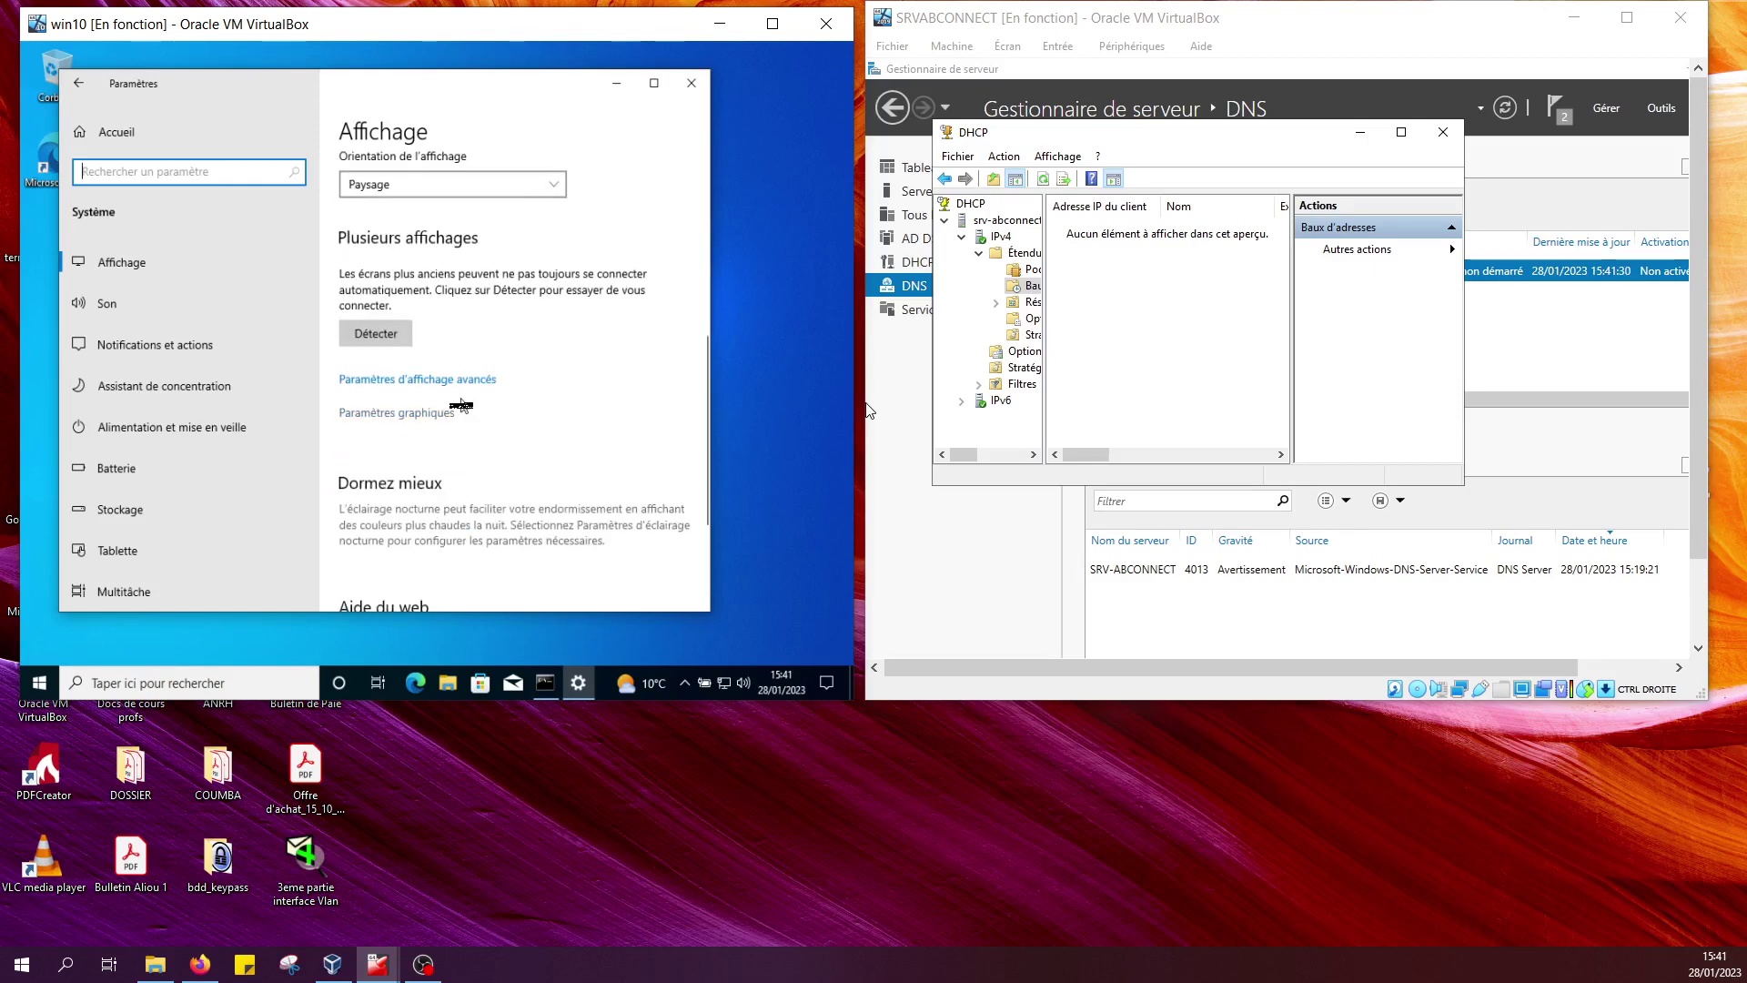
pyautogui.scroll(-3, 458, 427)
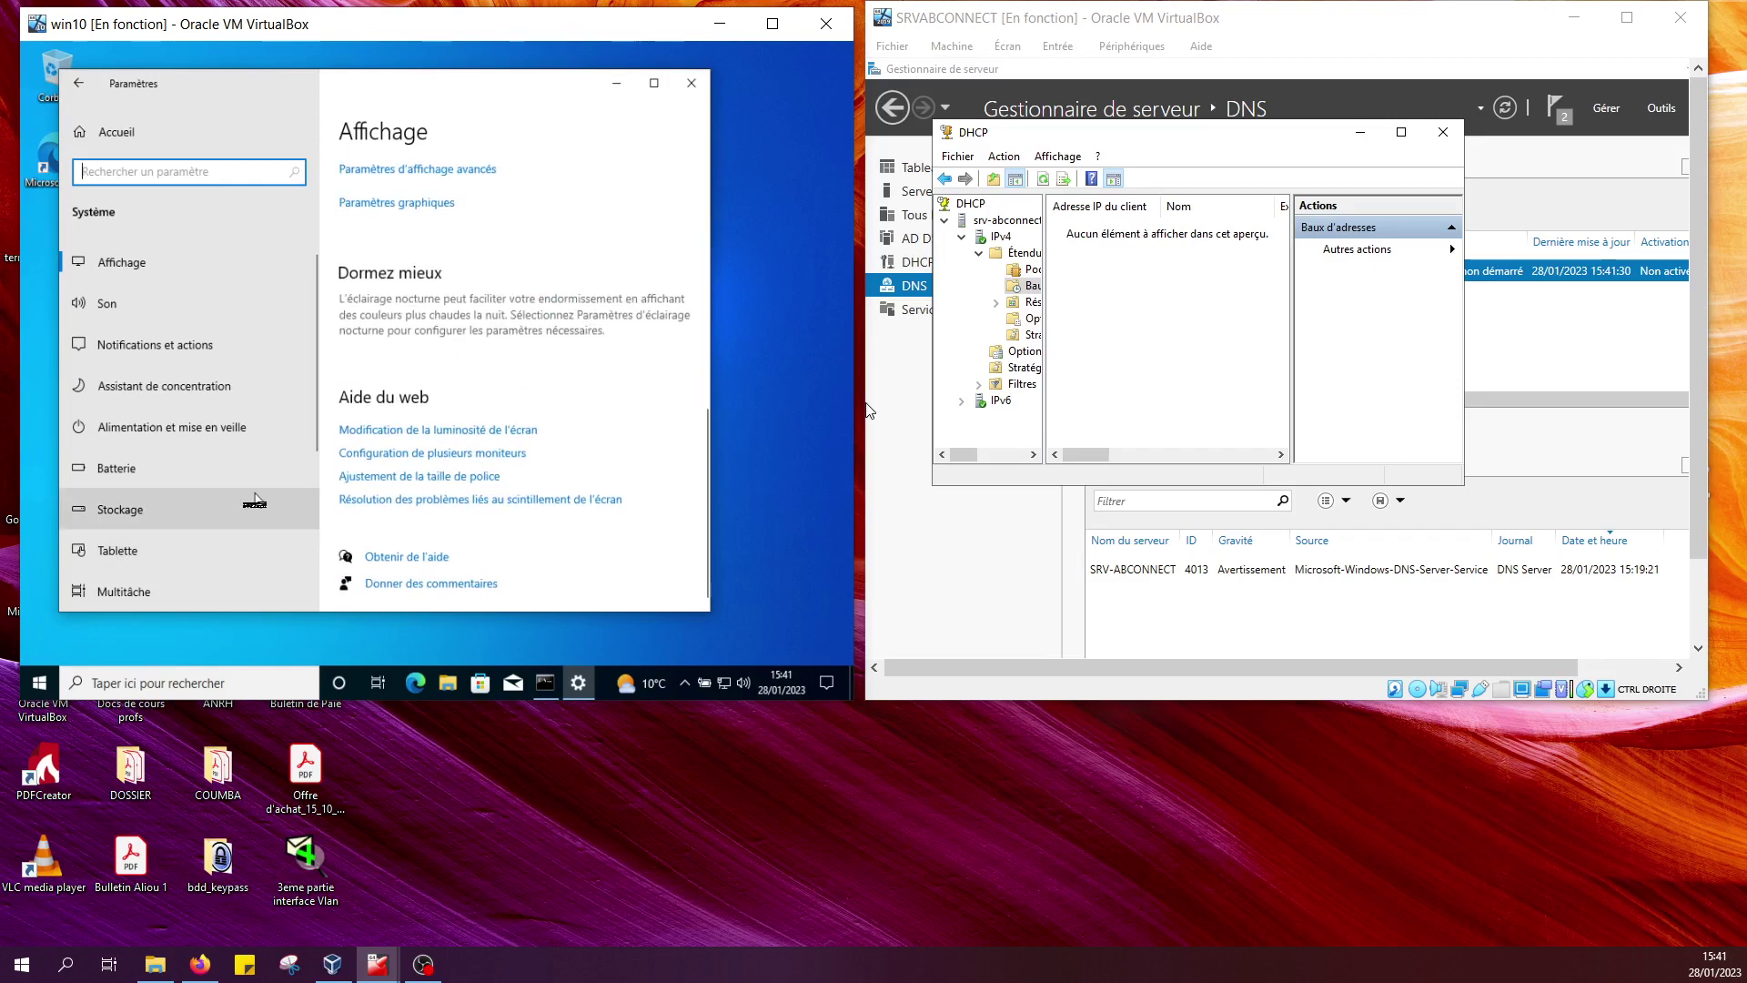
pyautogui.scroll(-3, 225, 552)
pyautogui.scroll(-1, 226, 552)
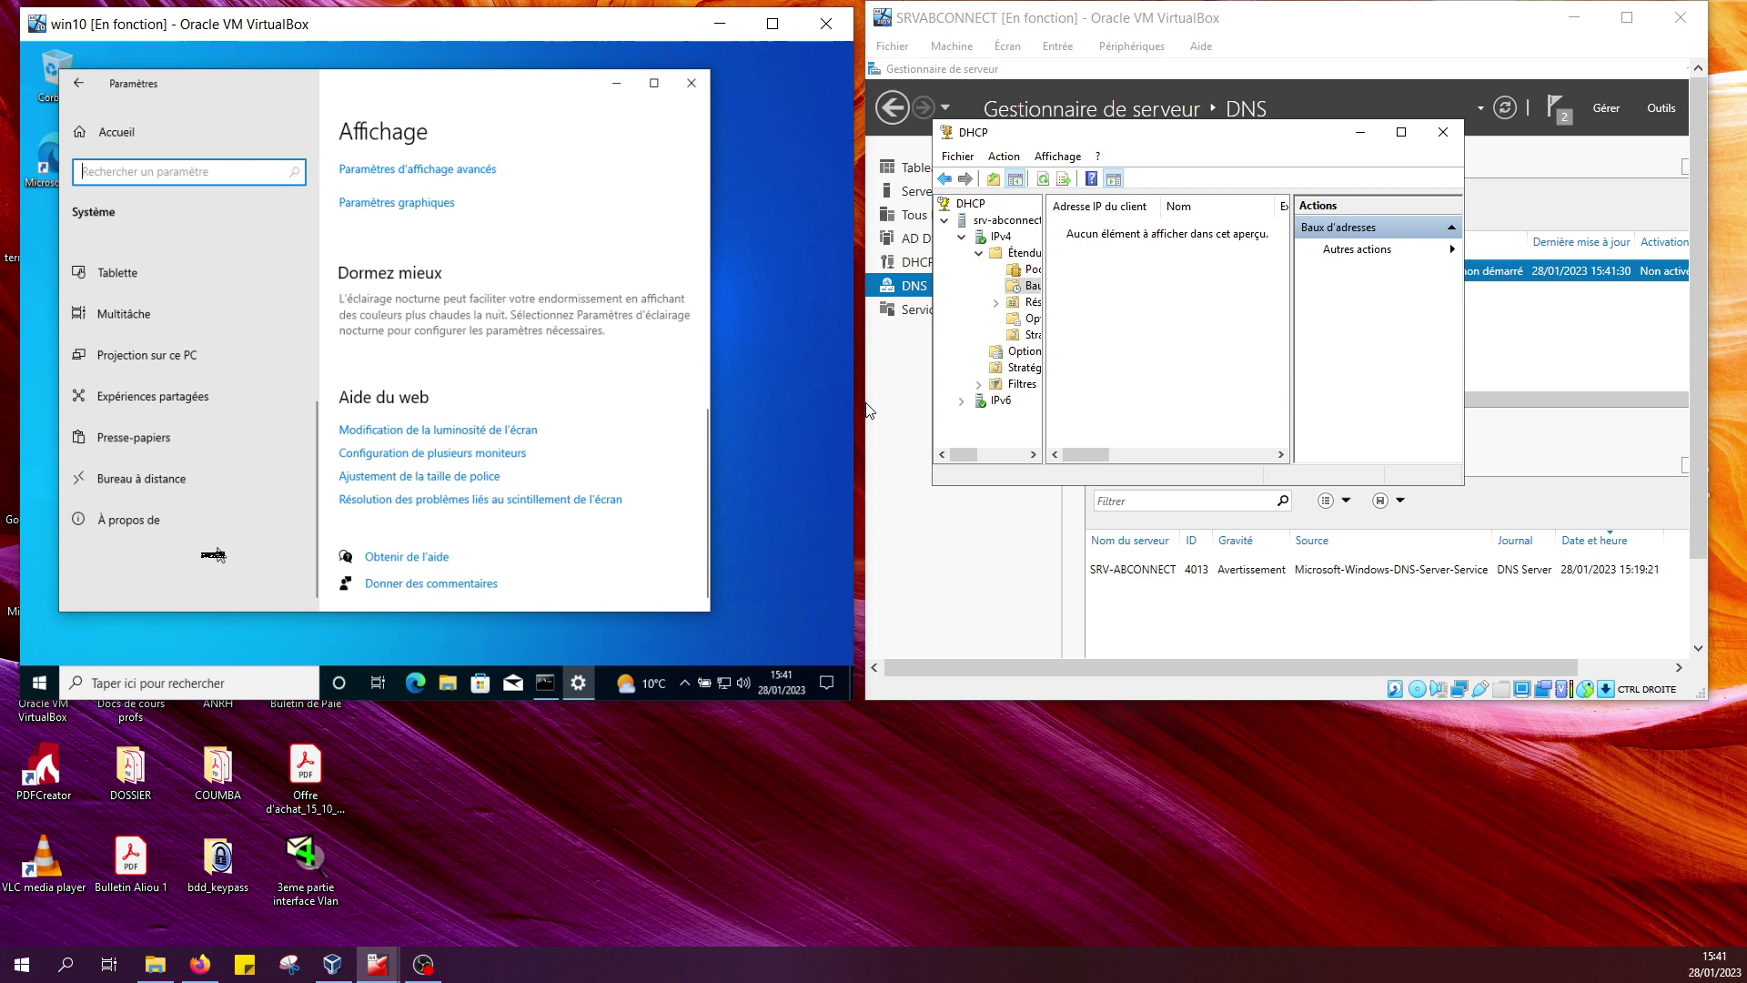
pyautogui.click(125, 532)
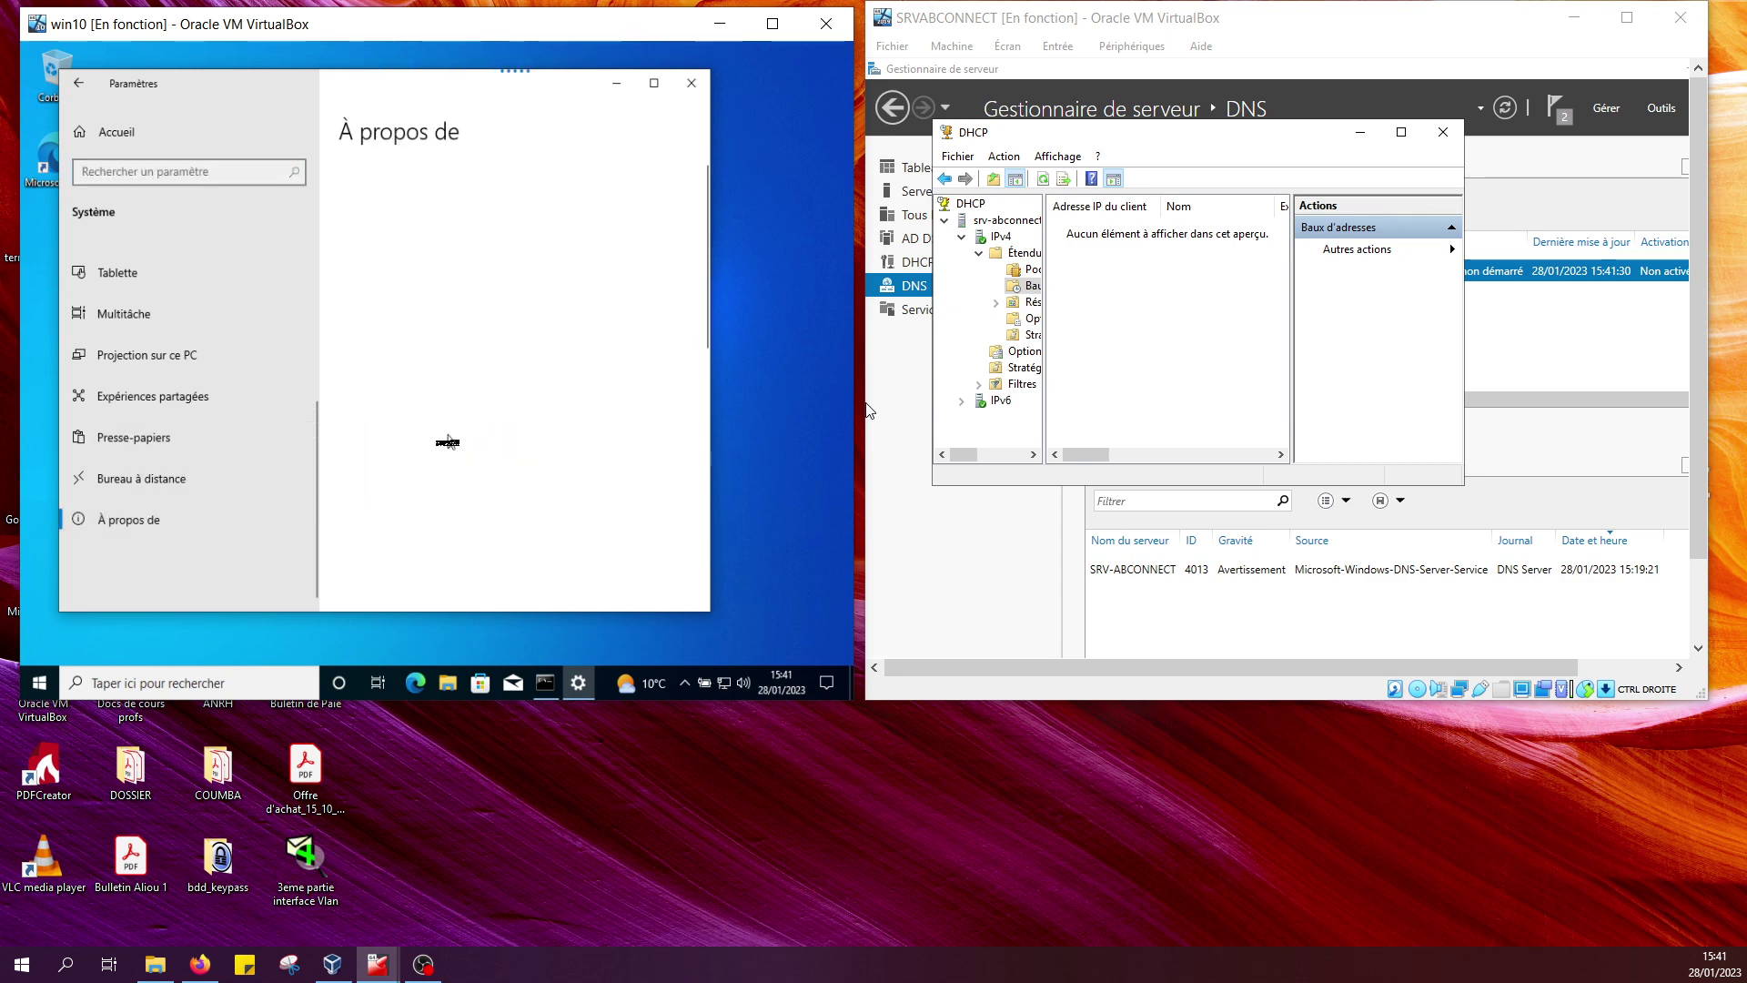
pyautogui.scroll(-15, 468, 492)
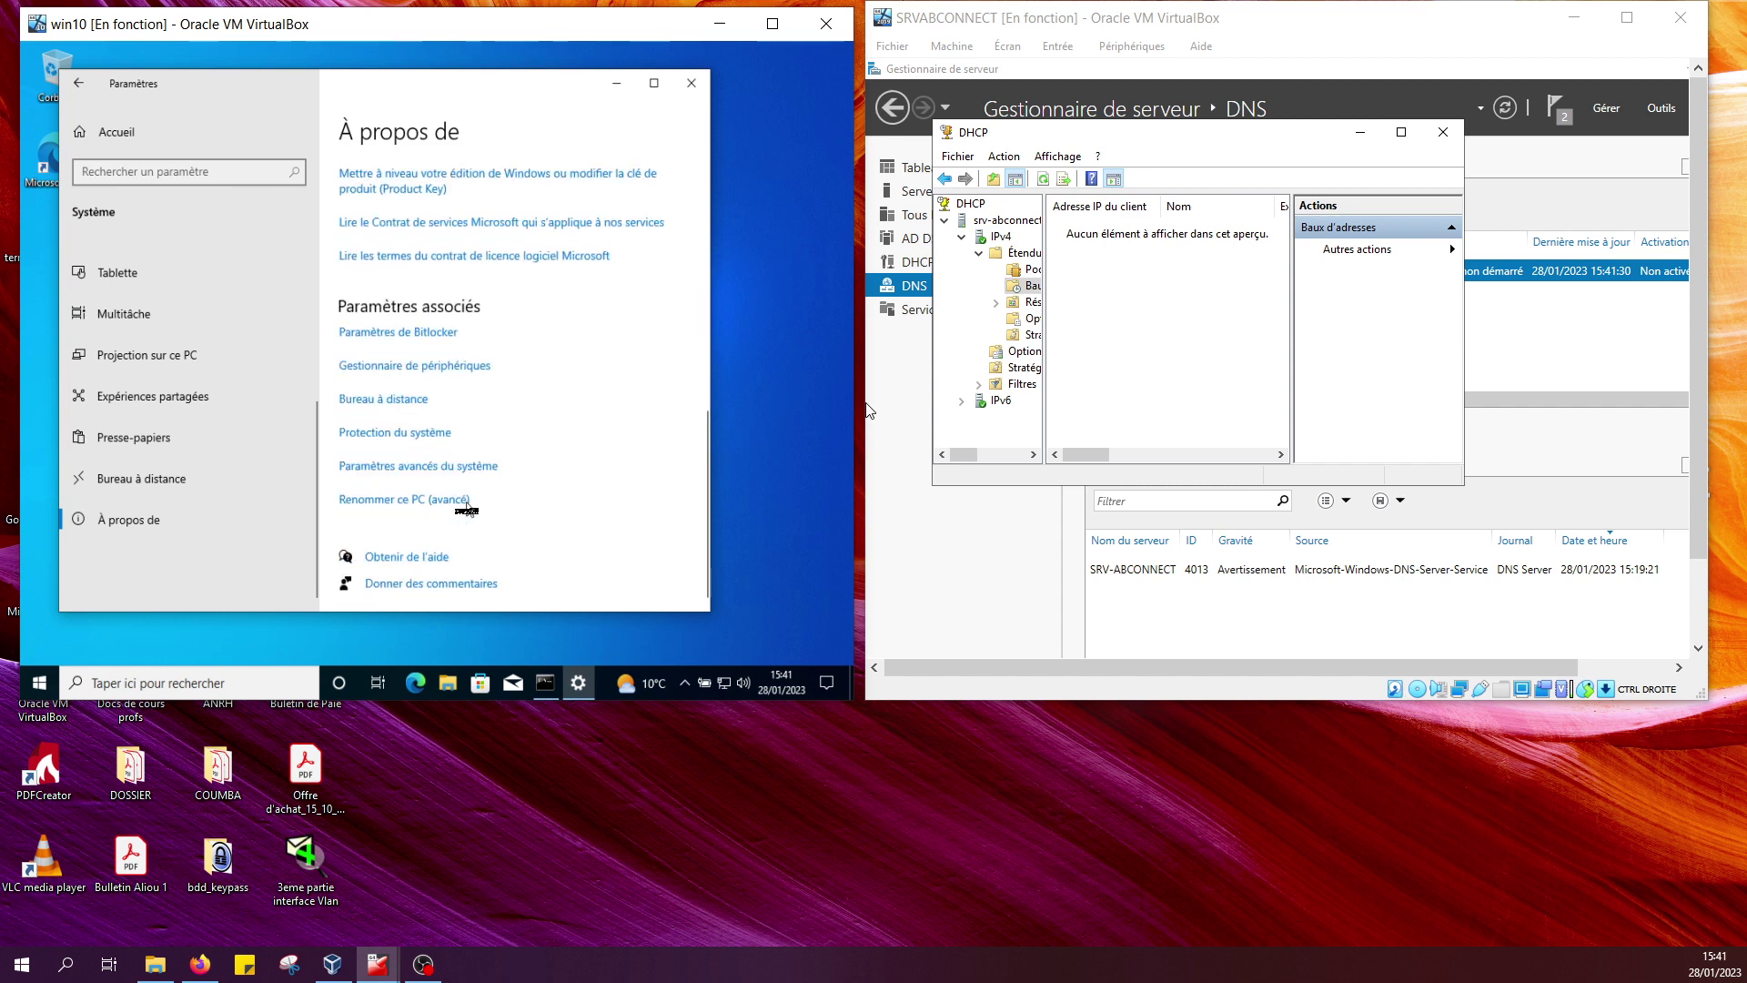
pyautogui.click(466, 468)
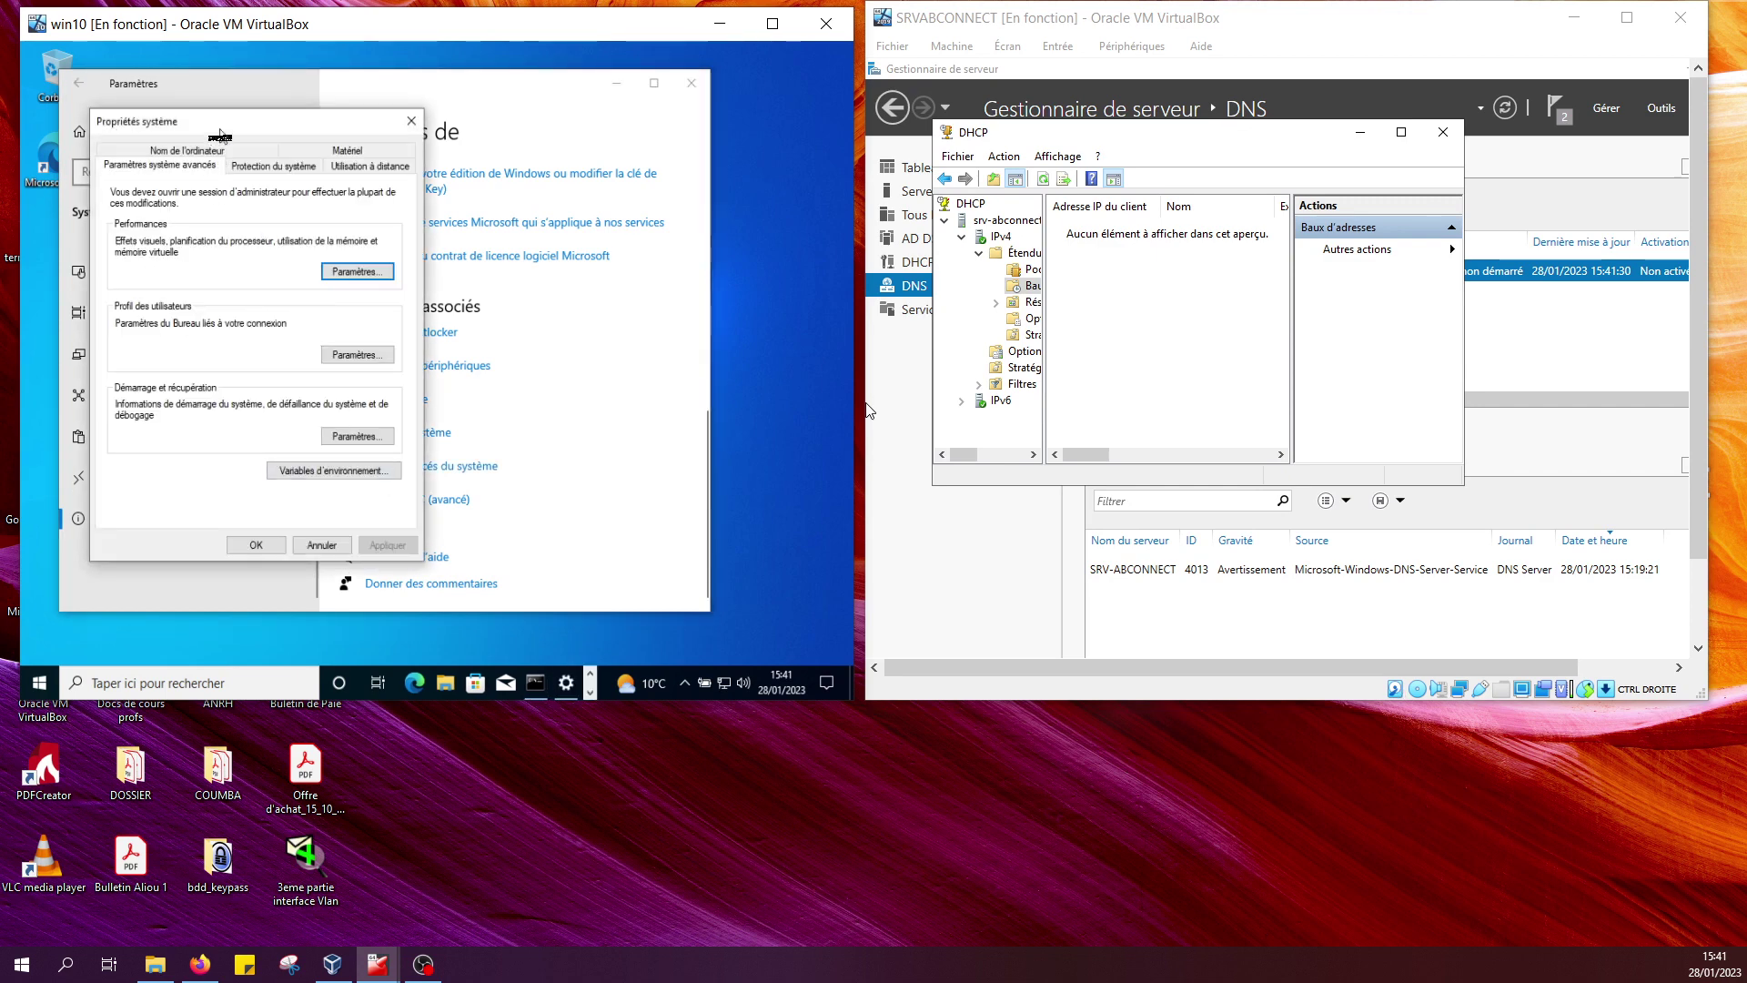
# Change the membership of computer win-10 from a workgroup to the domain abconnect.labo and submit the change.
pyautogui.click(223, 151)
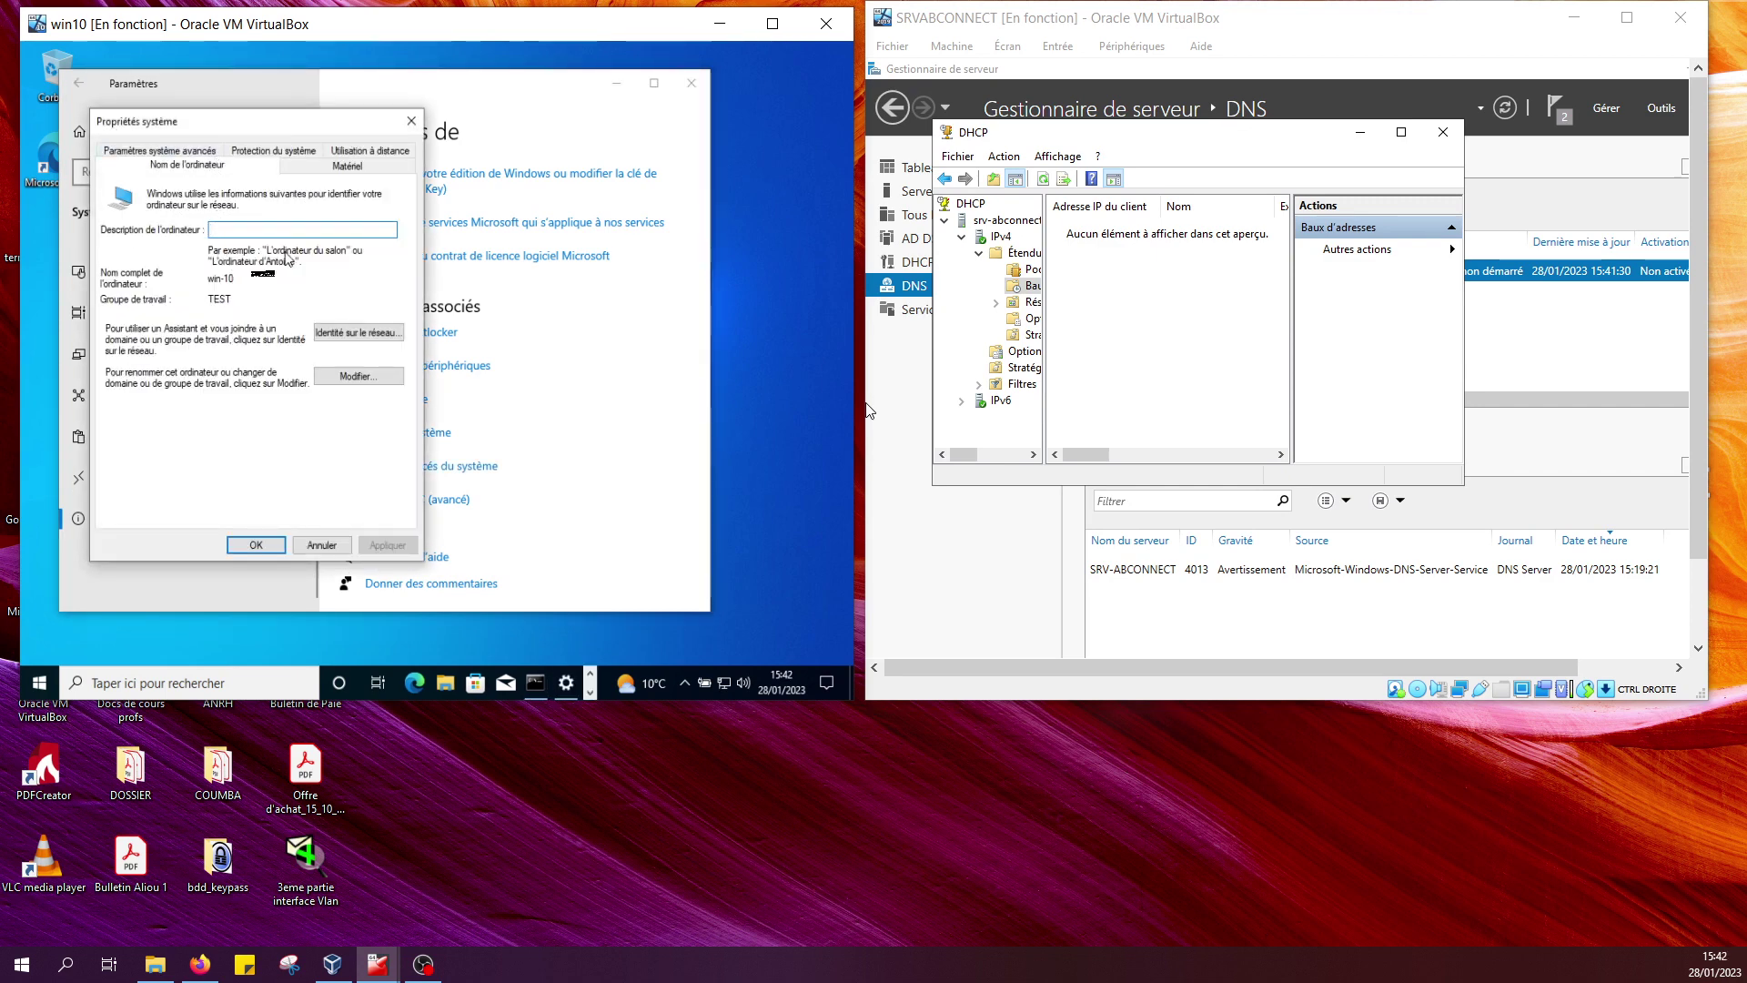
pyautogui.click(325, 376)
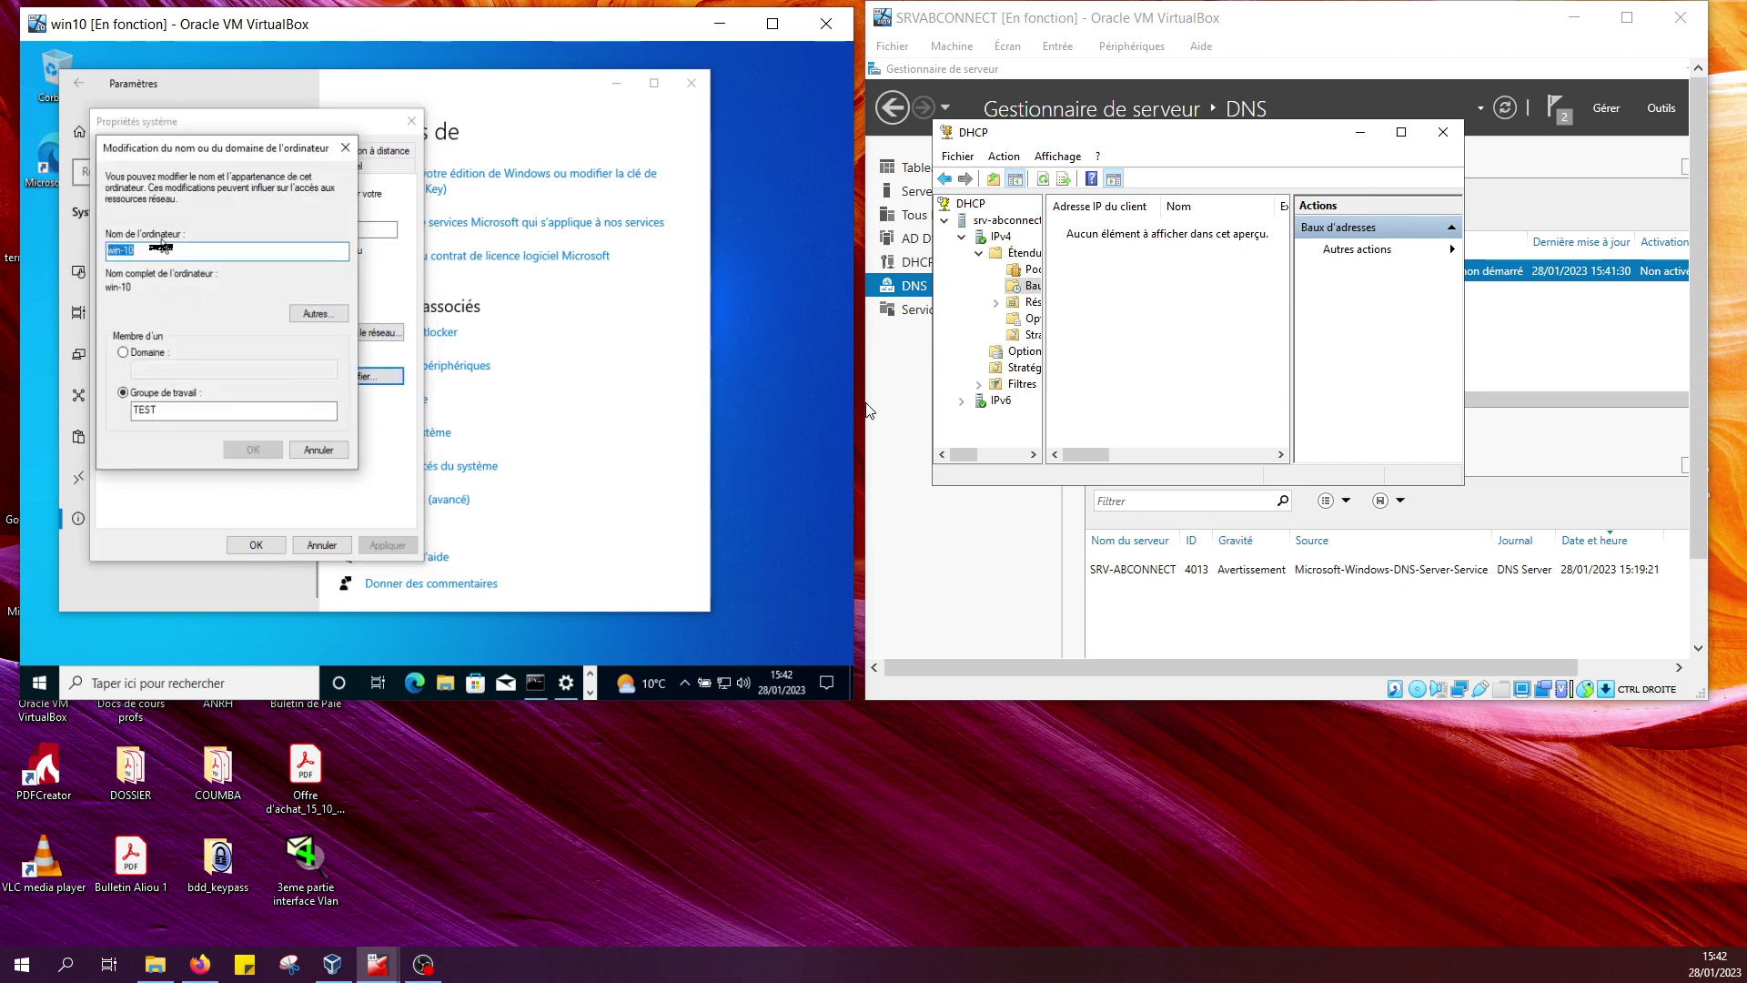
pyautogui.click(124, 352)
pyautogui.click(155, 368)
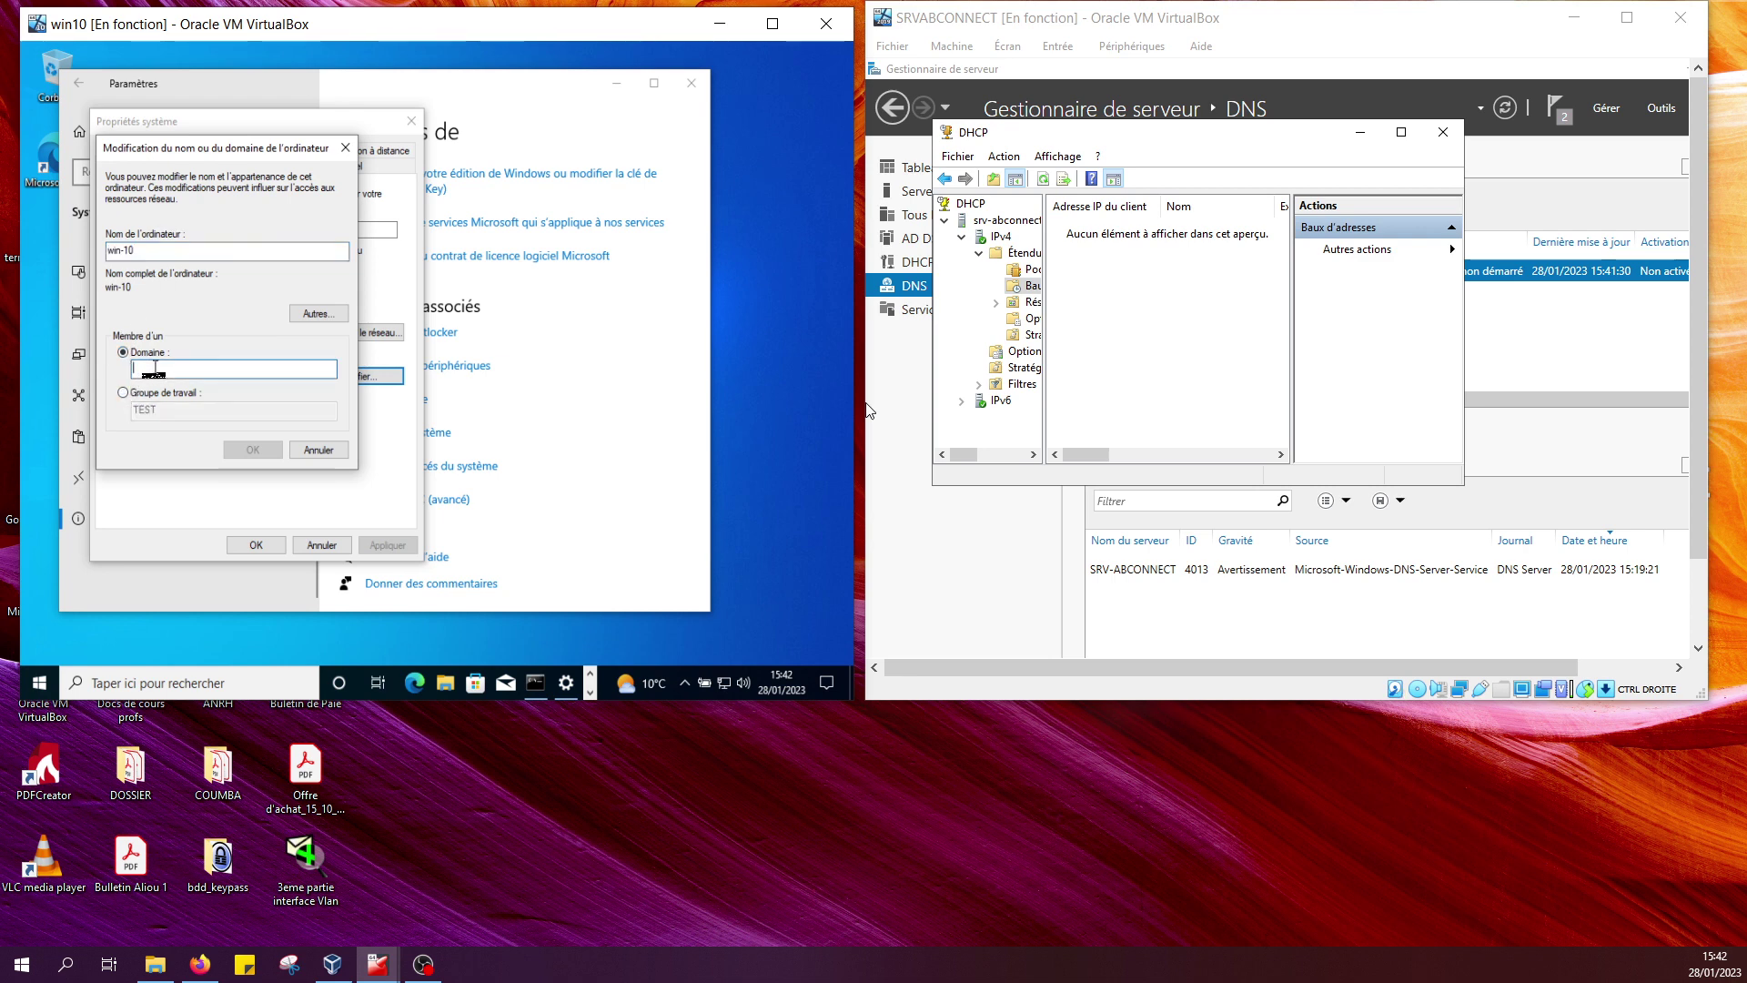
pyautogui.write('abco')
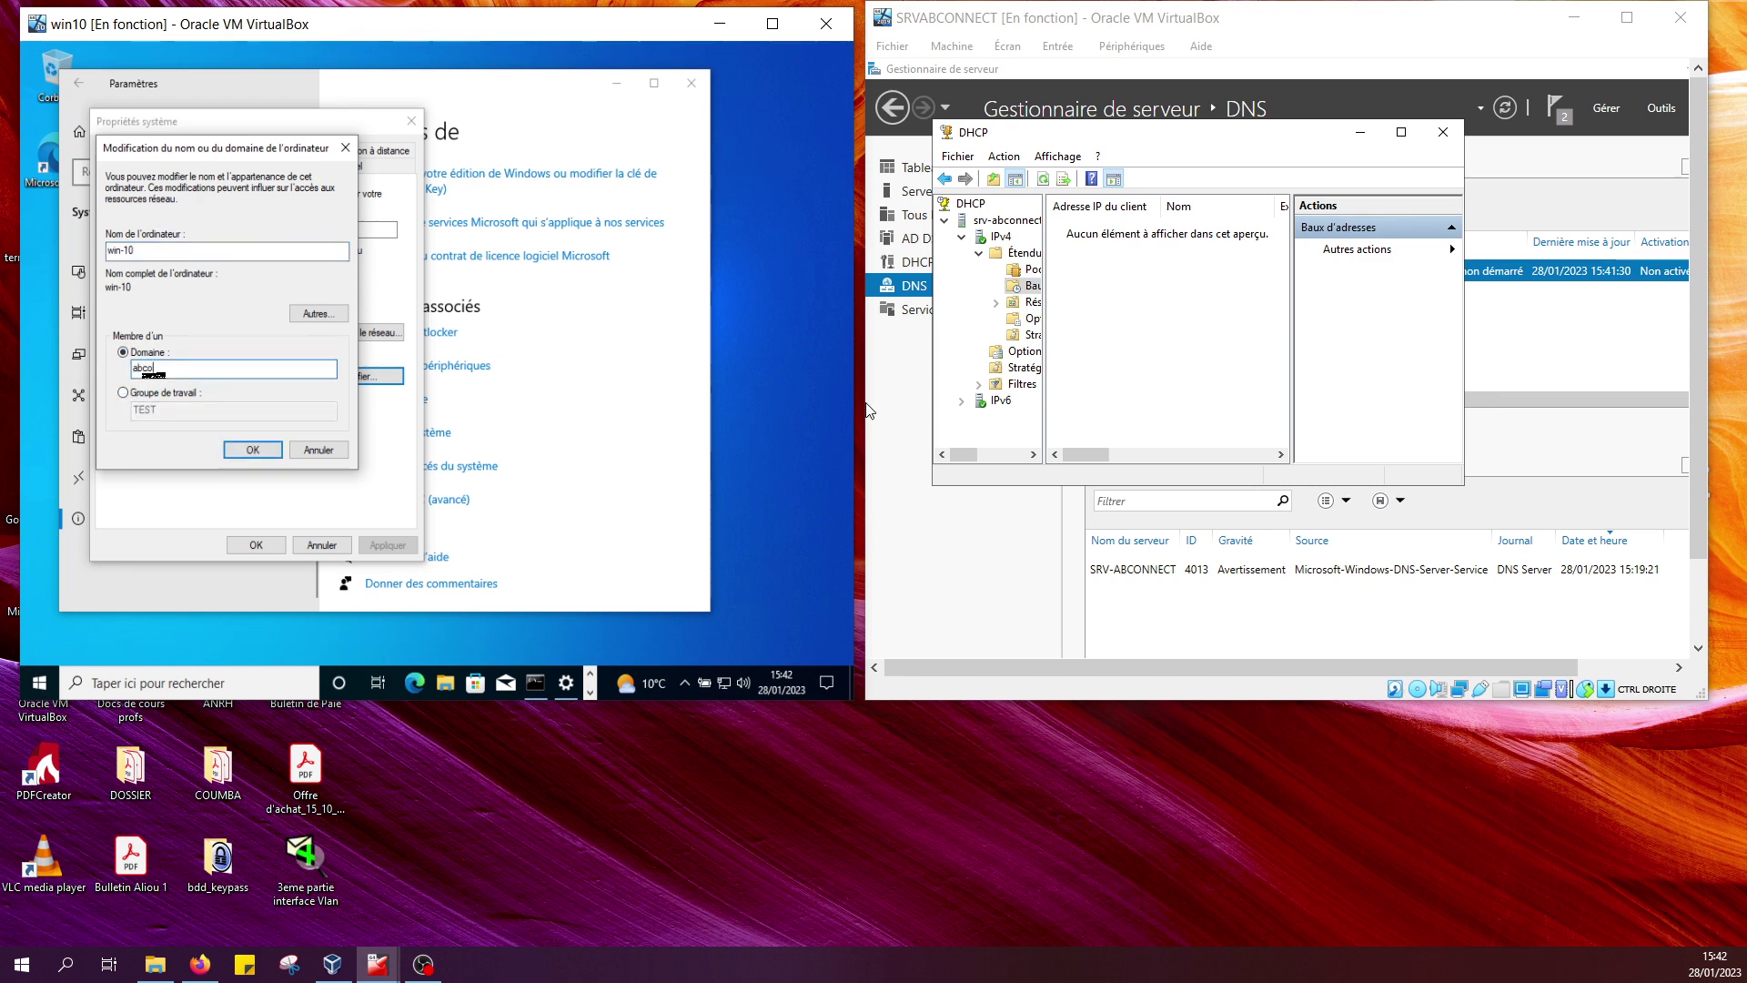
pyautogui.write('nnect.labo')
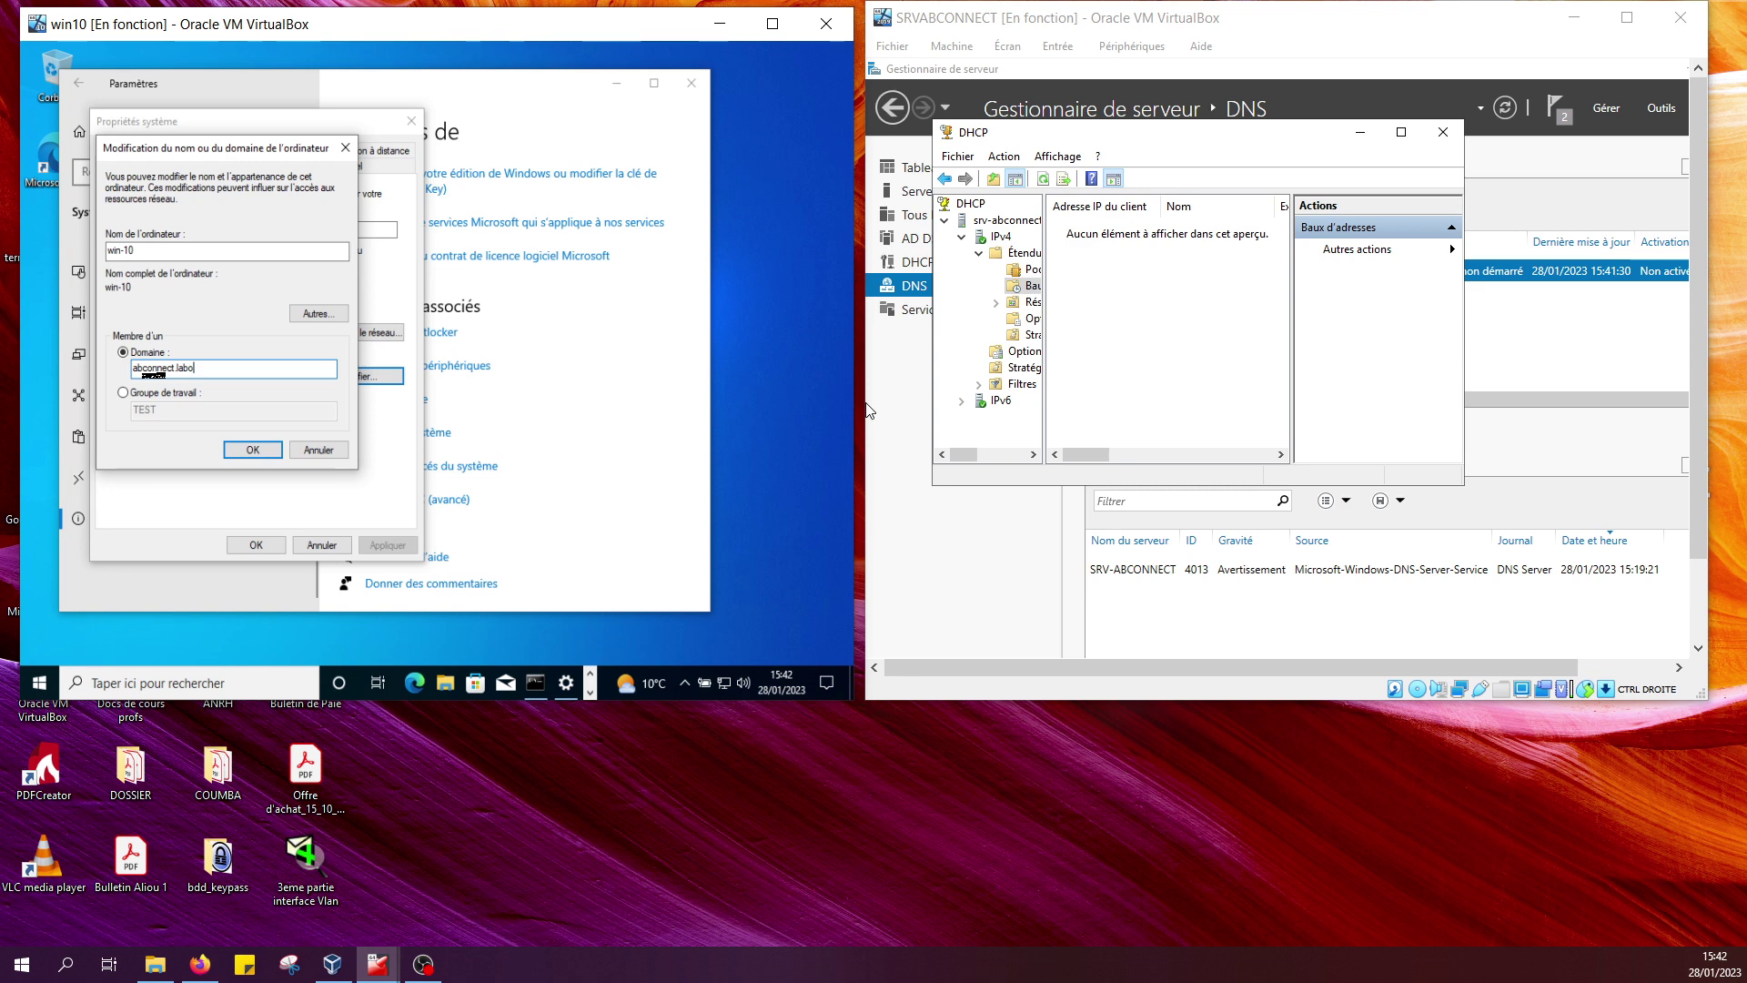
pyautogui.click(255, 449)
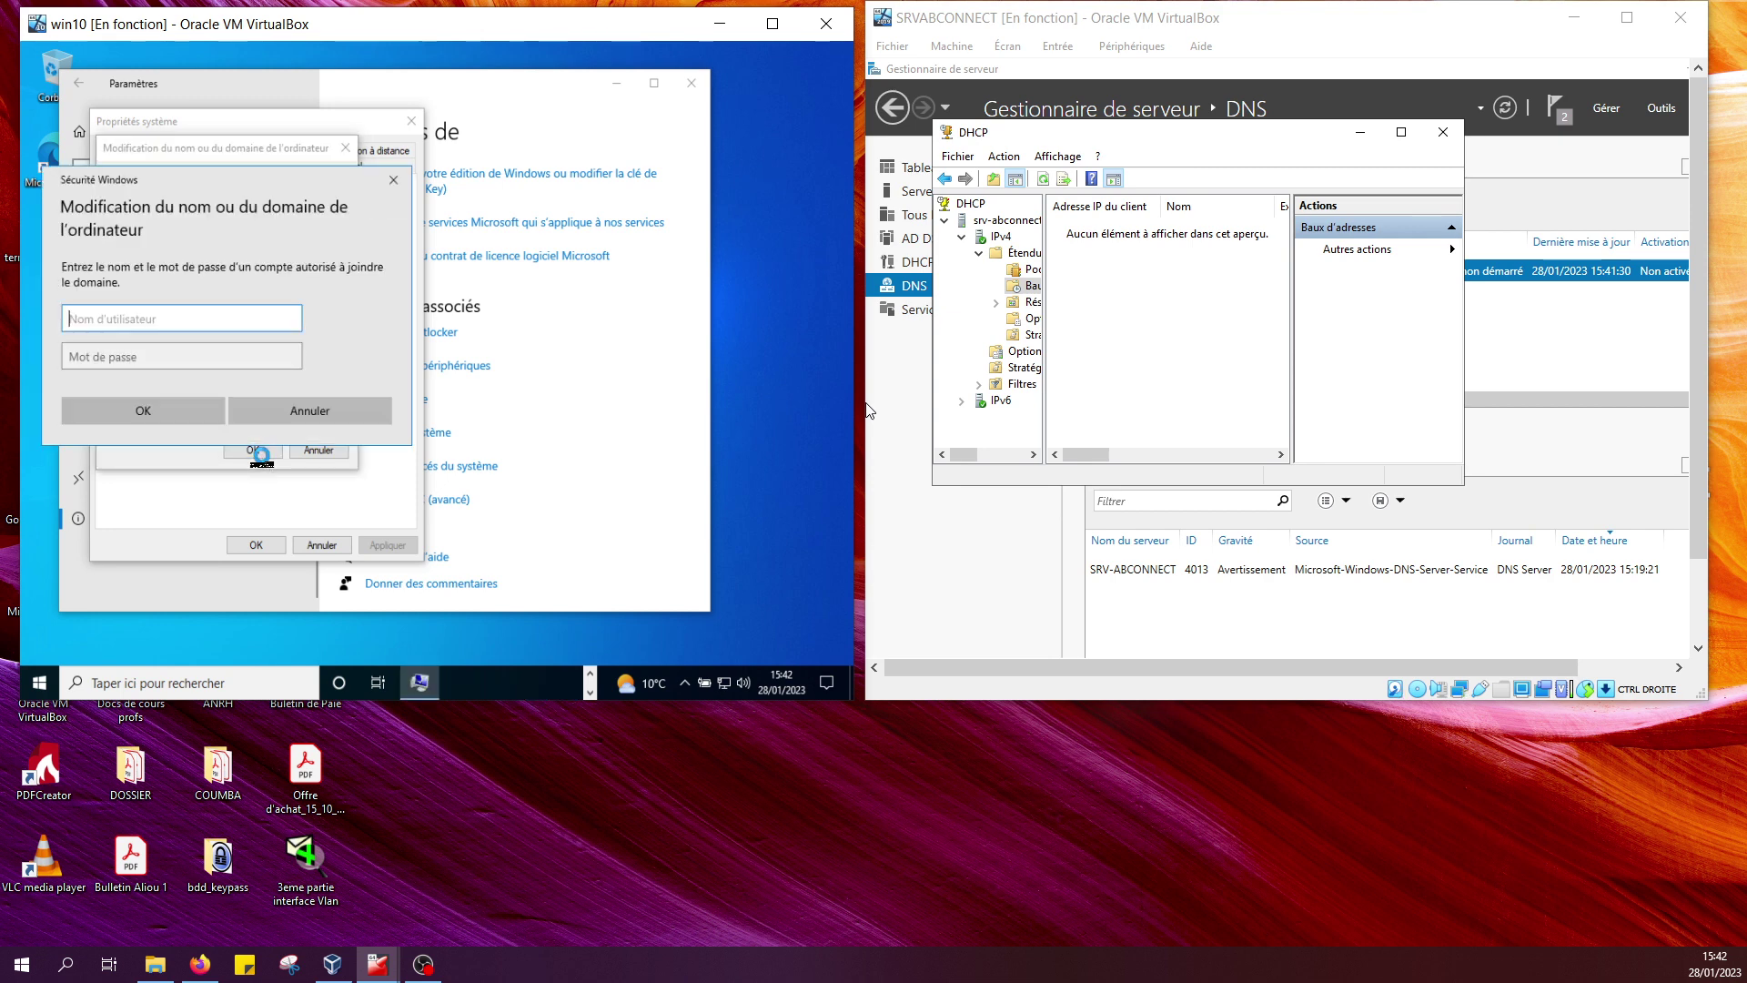
# Authorize the domain join with the administrateur account and its password.
pyautogui.write('administrateur')
pyautogui.press('Tab')
pyautogui.press('capslock')
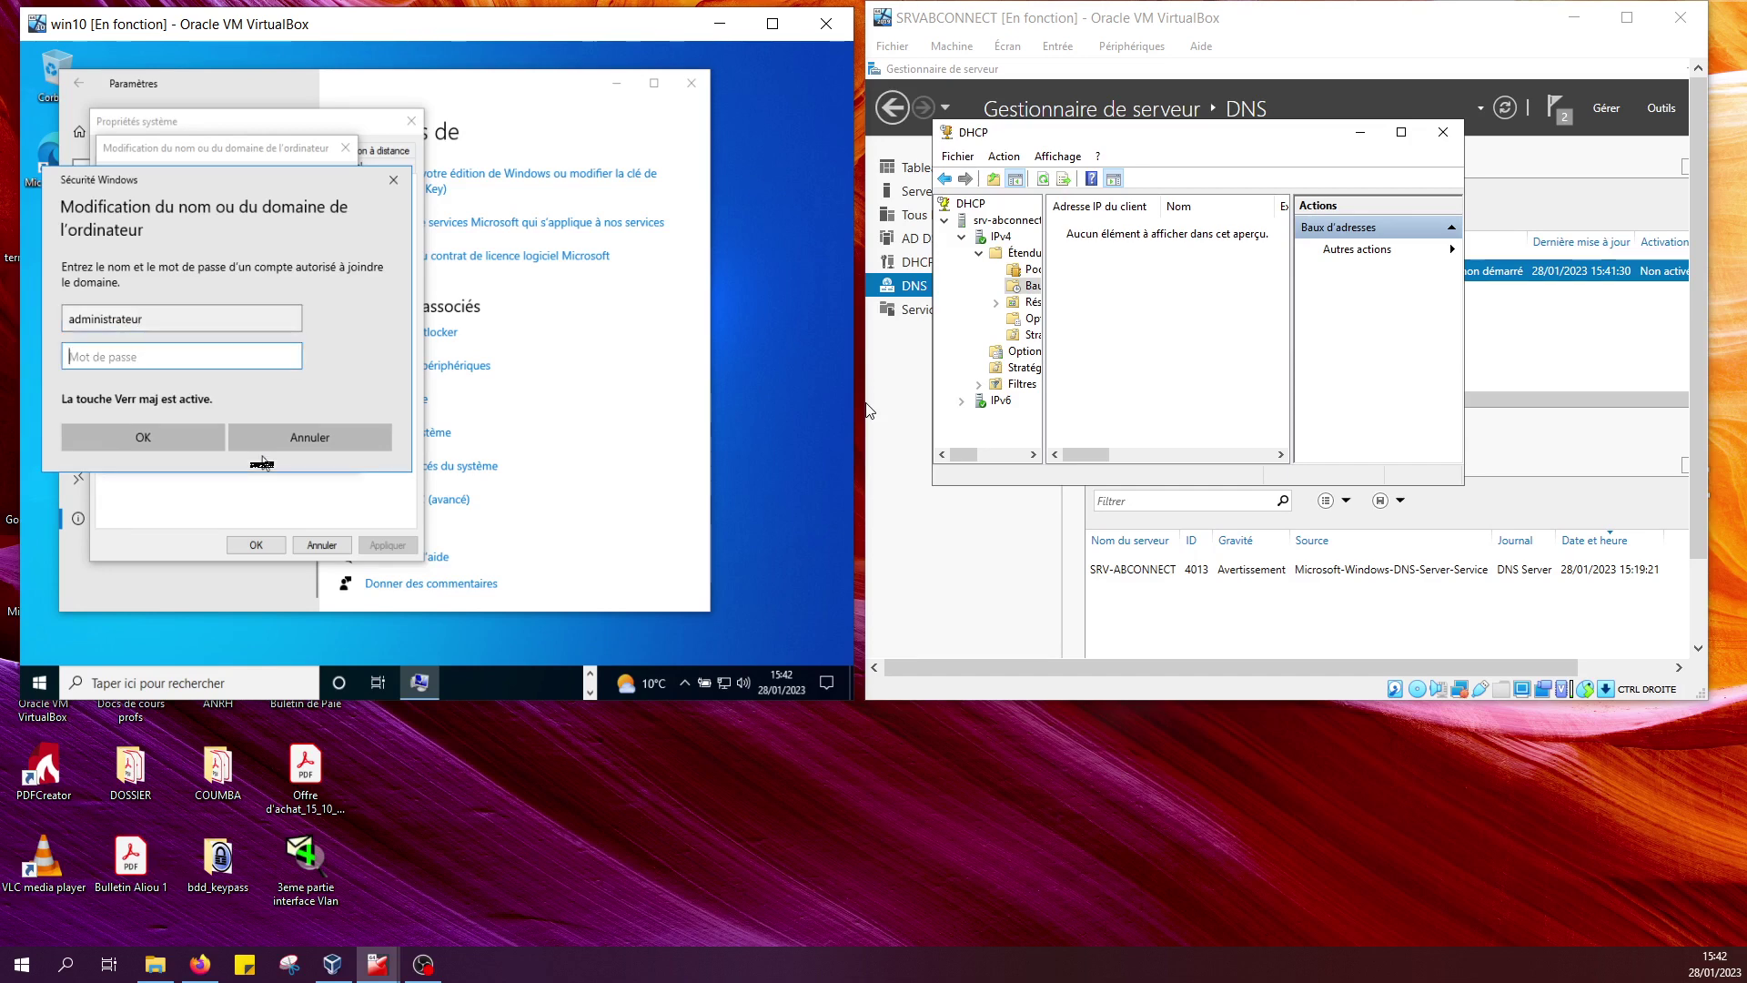
pyautogui.write('•')
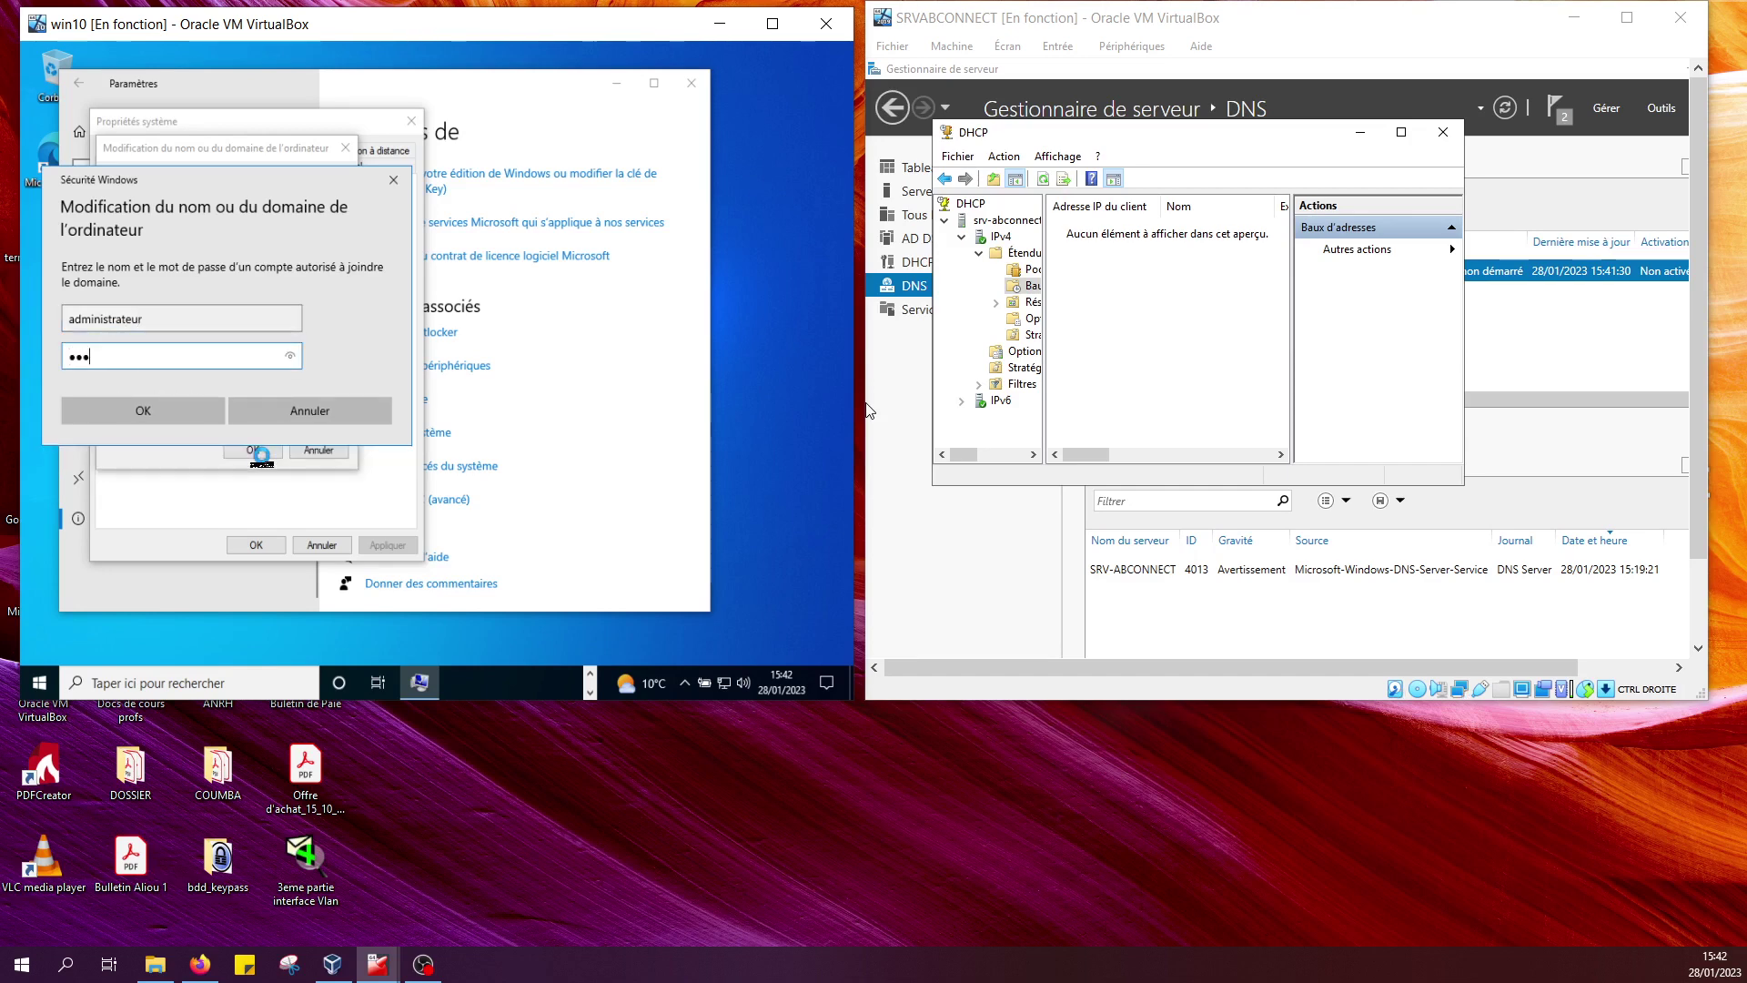
pyautogui.write('•••••••••')
pyautogui.press('Return')
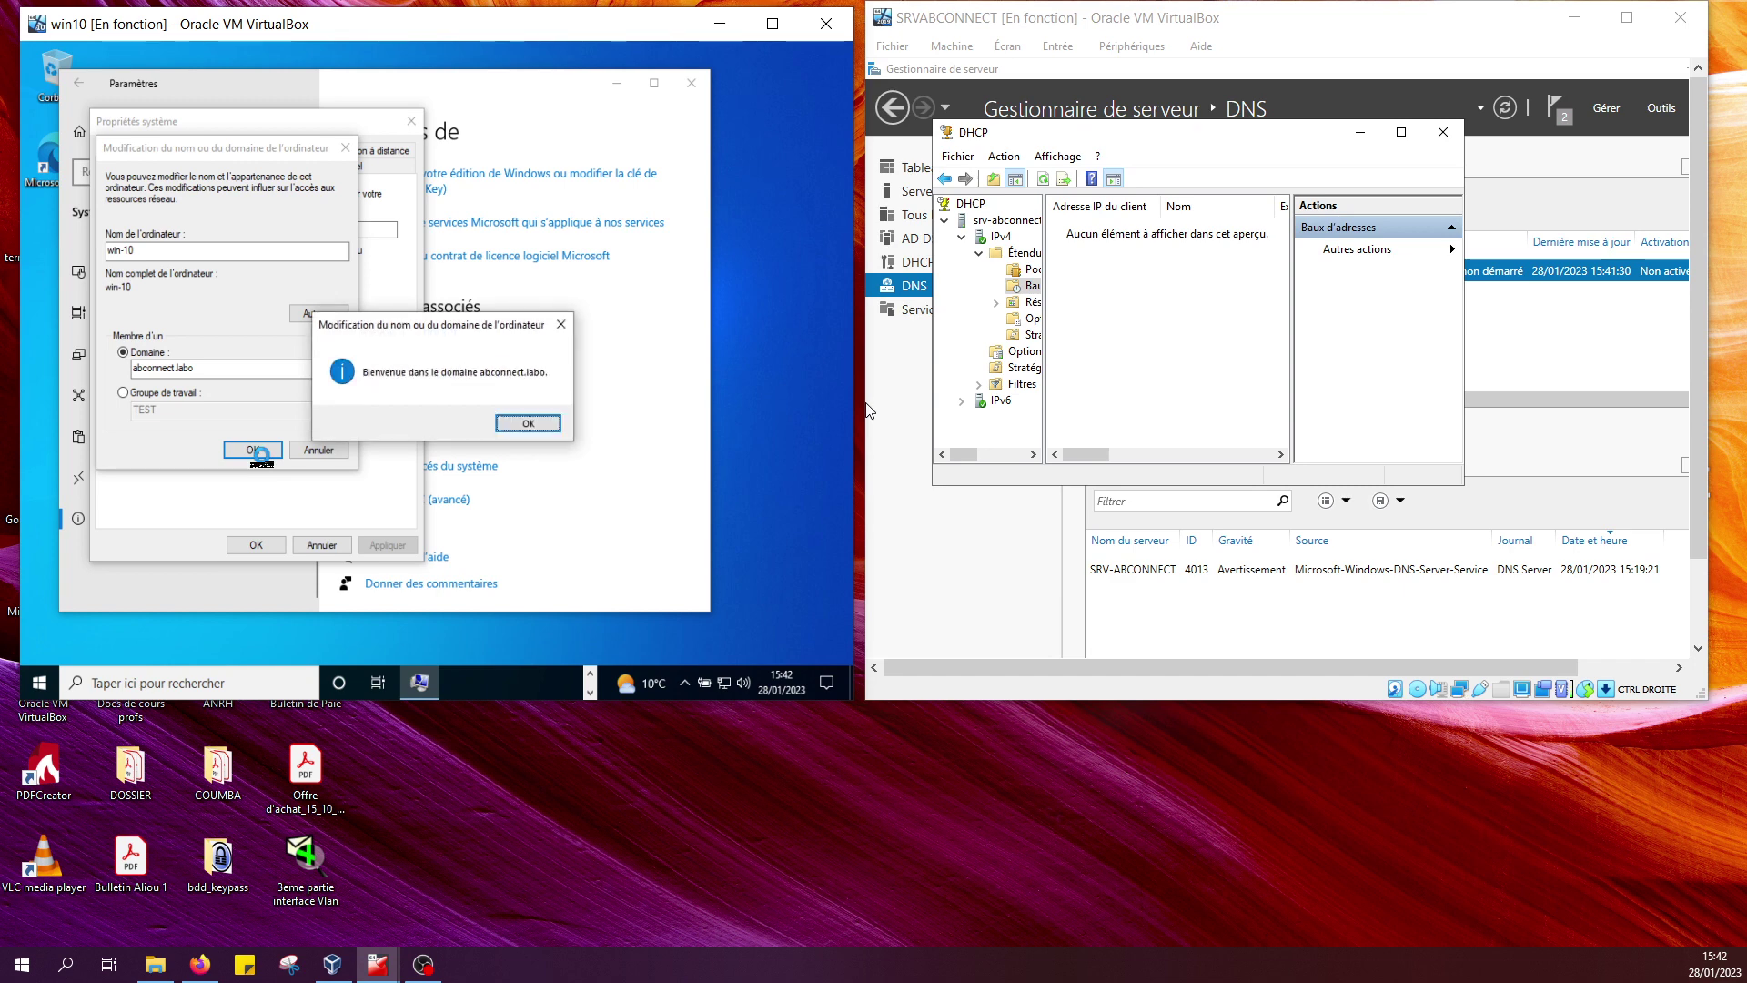
# Acknowledge the domain change, close the system properties and restart the win10 machine immediately.
pyautogui.click(530, 424)
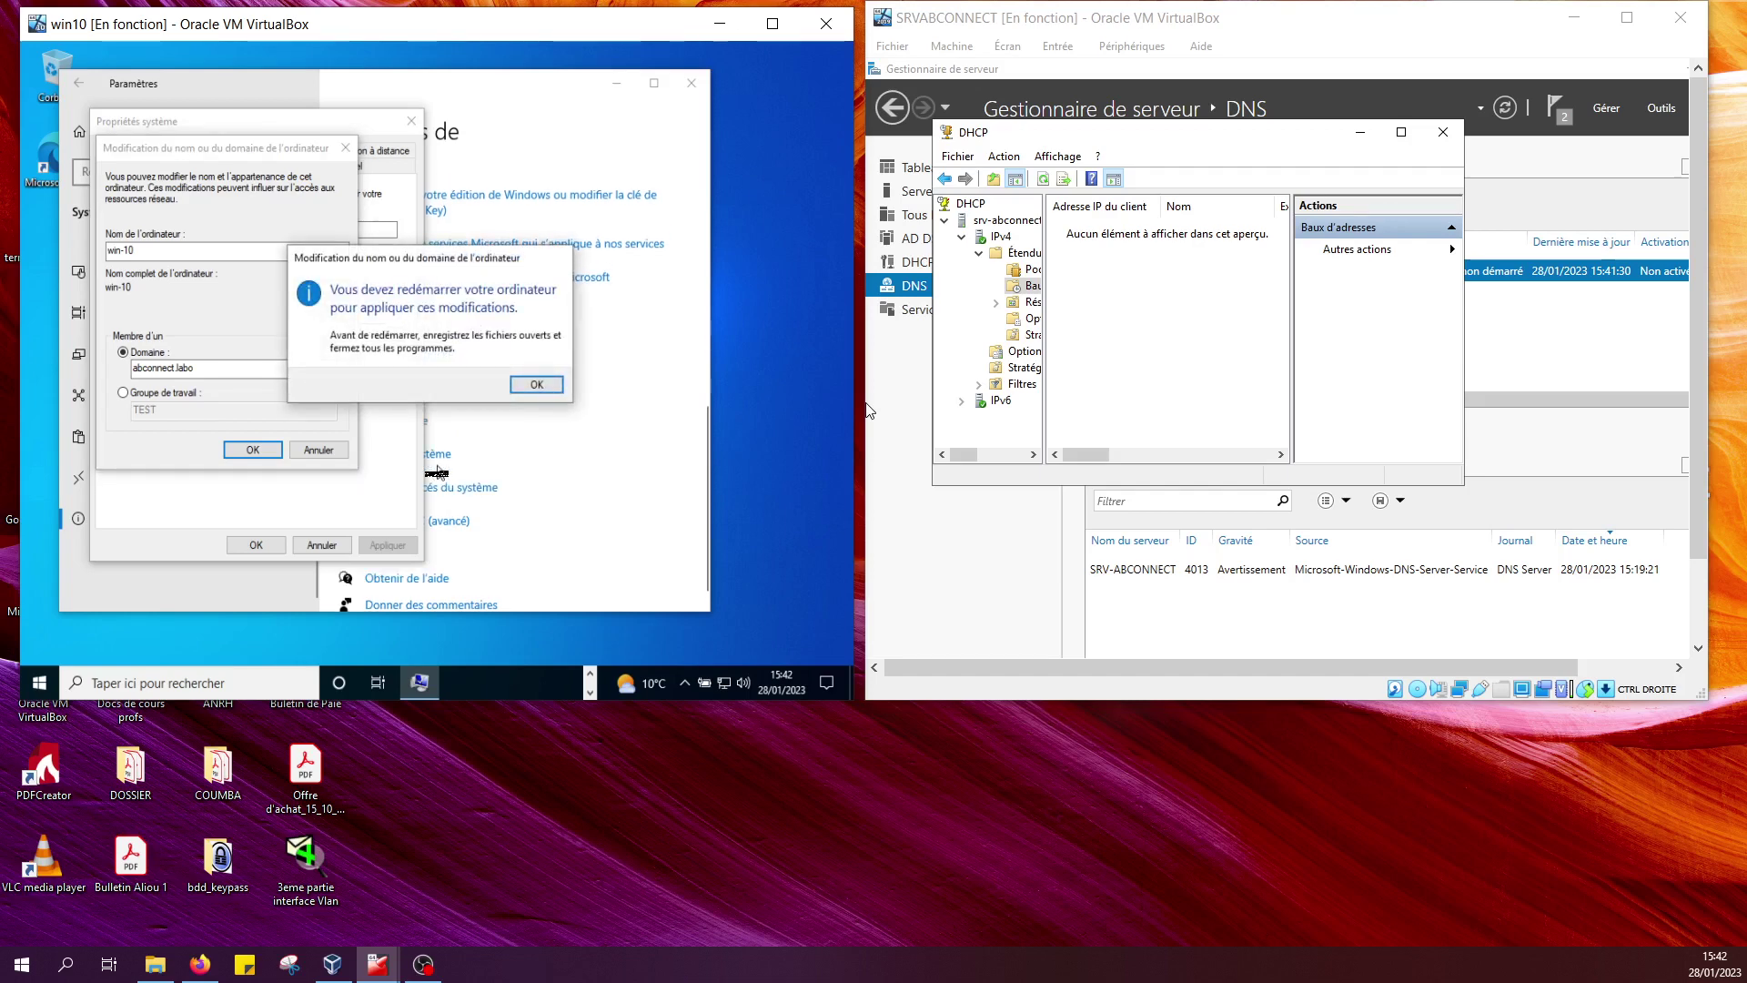
pyautogui.click(537, 385)
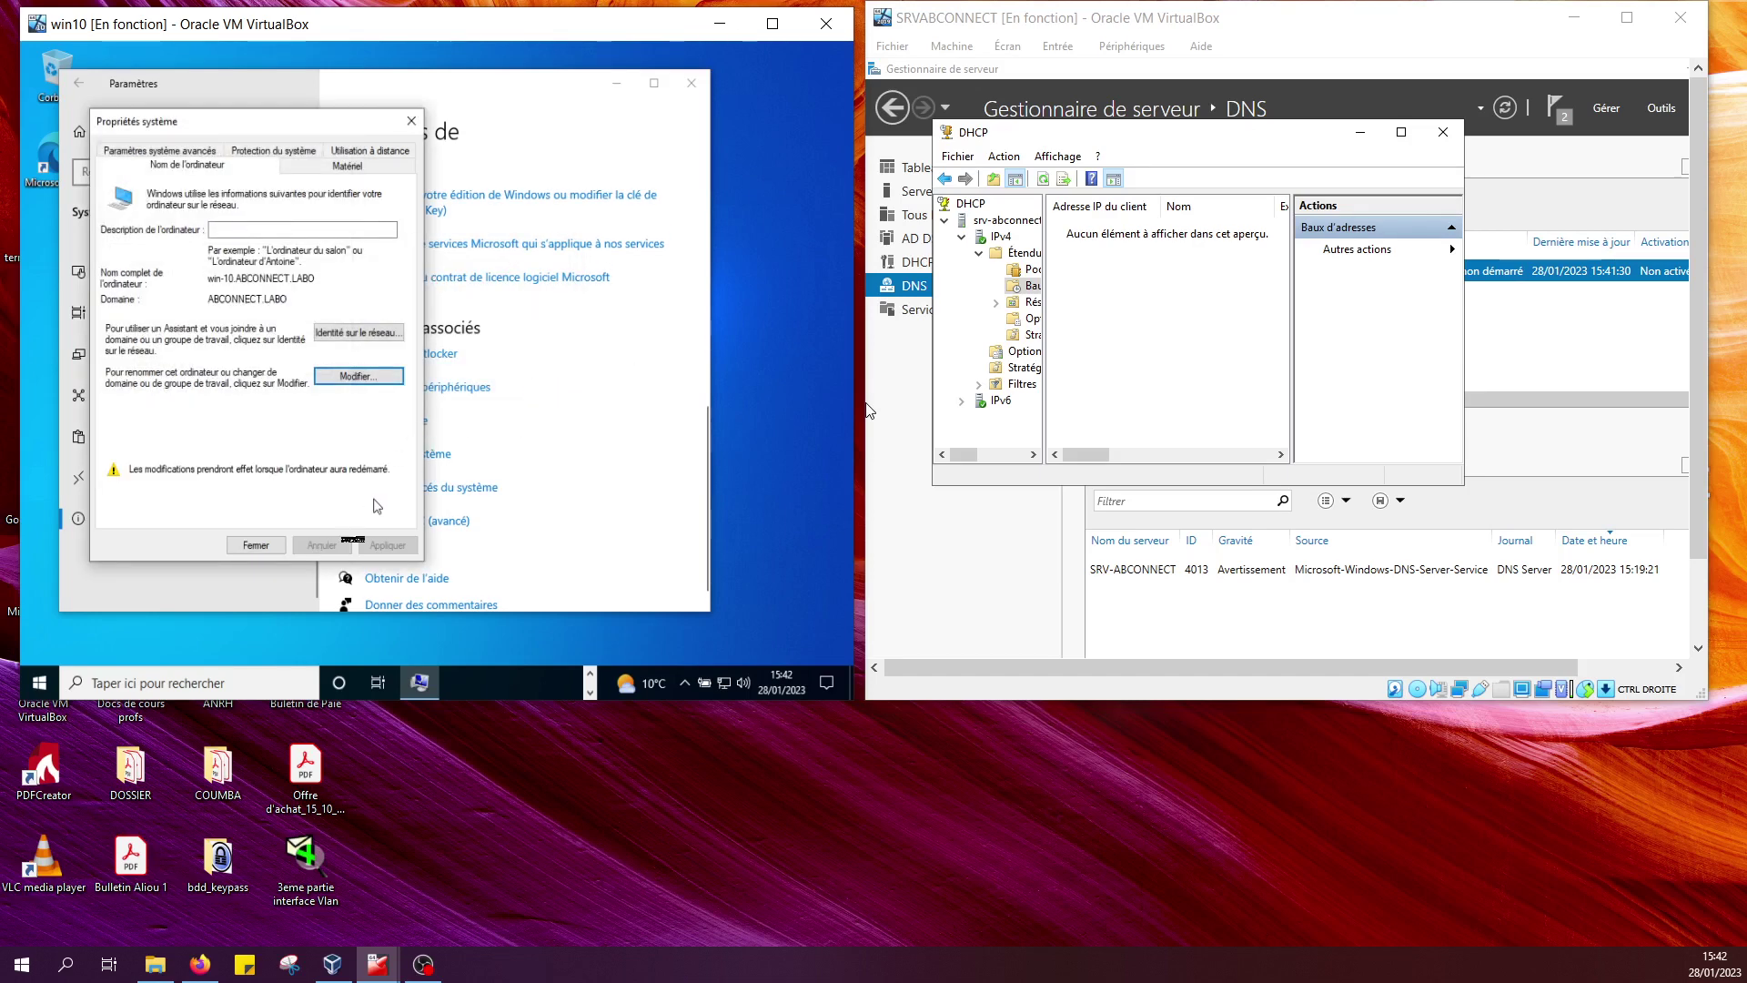
pyautogui.click(253, 546)
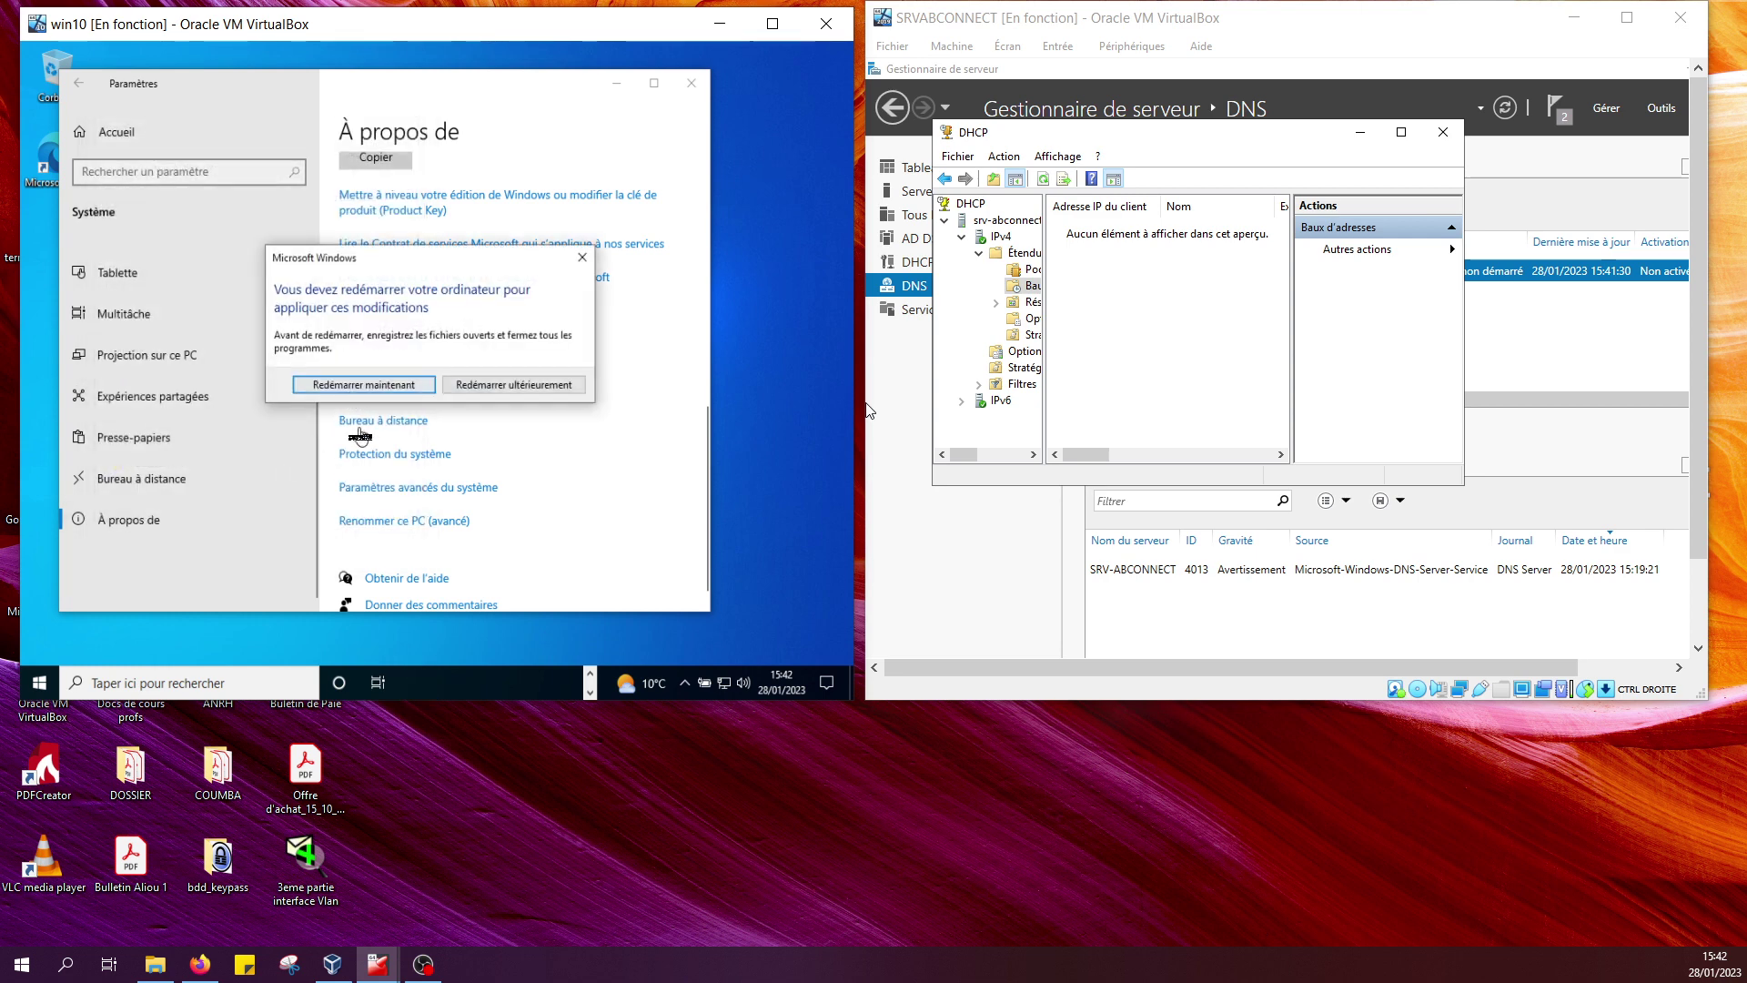
pyautogui.click(388, 389)
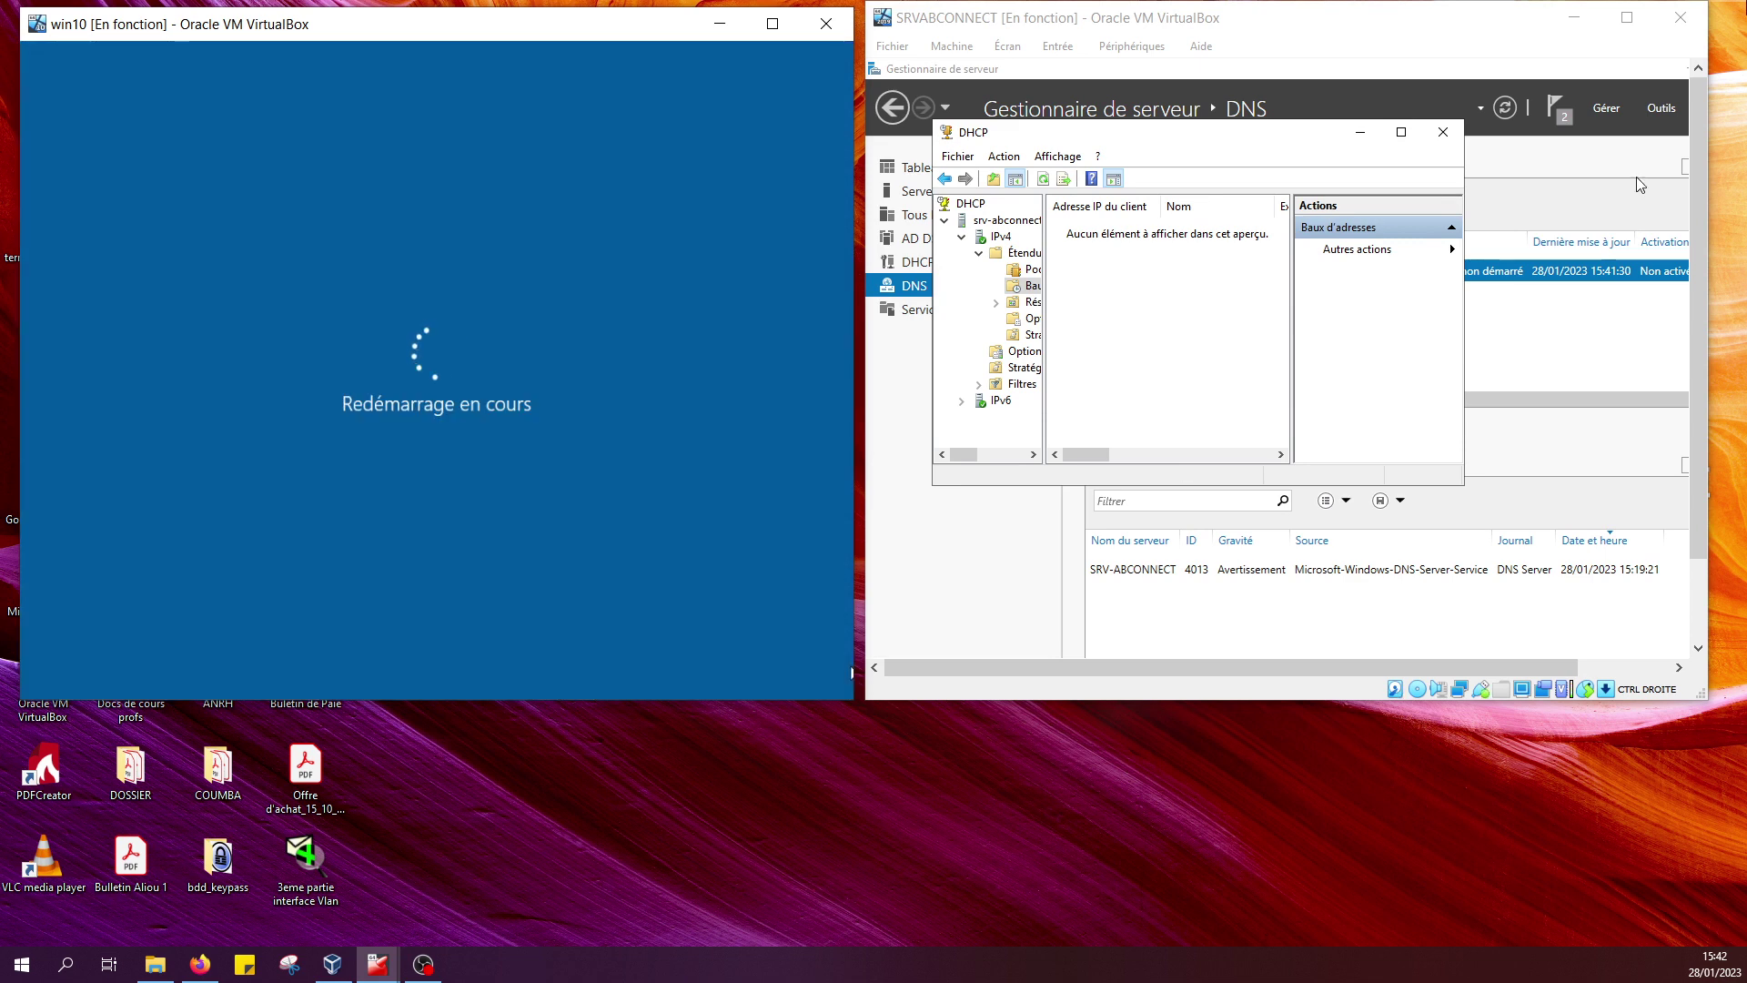
# Minimize the DHCP console on SRVABCONNECT to get back to the server manager.
pyautogui.click(1359, 132)
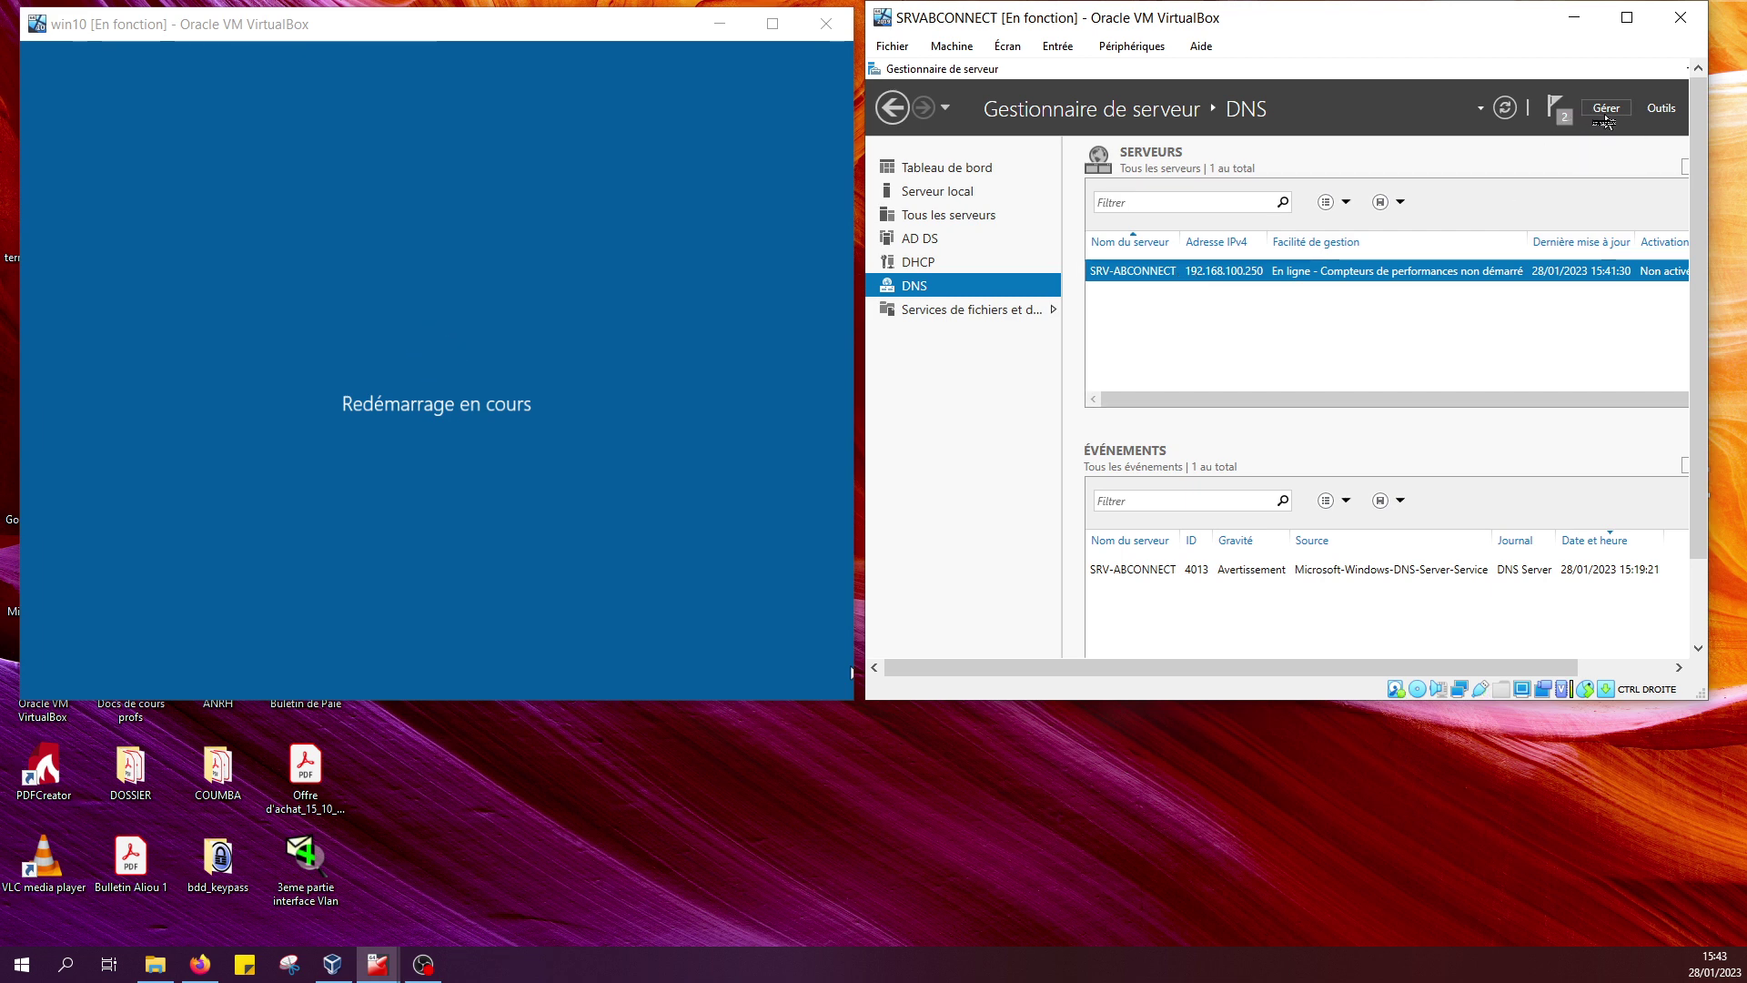
pyautogui.click(1604, 113)
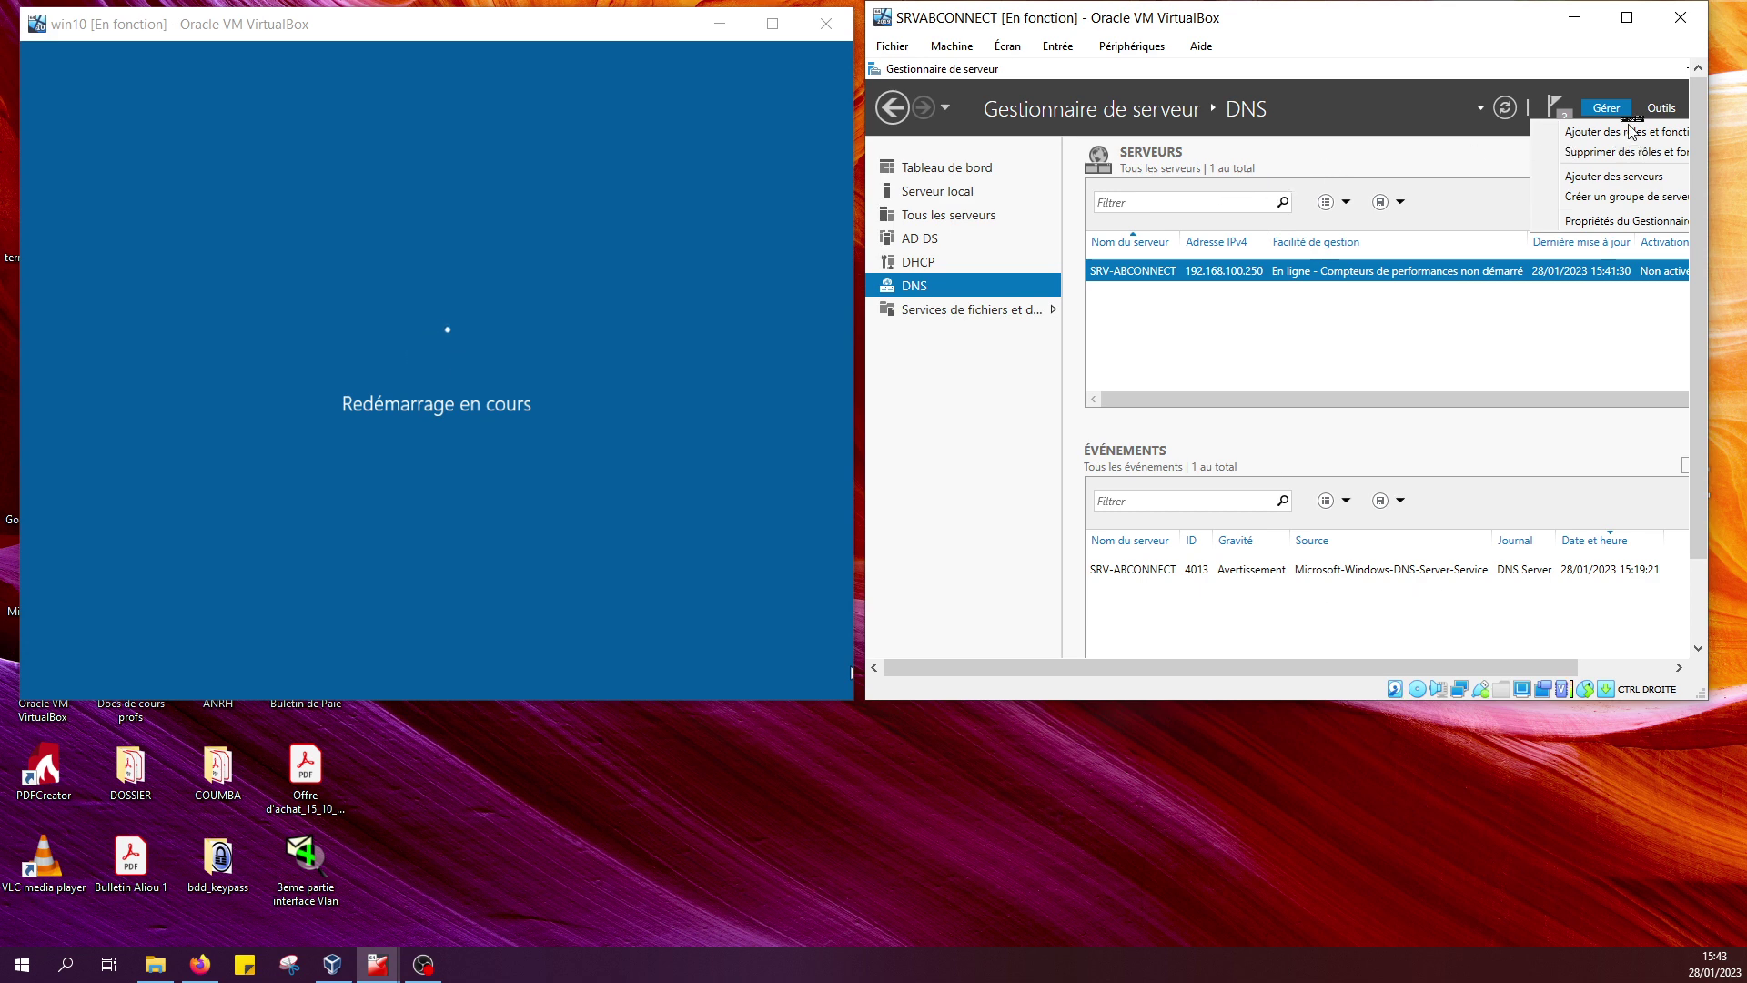
pyautogui.click(1658, 111)
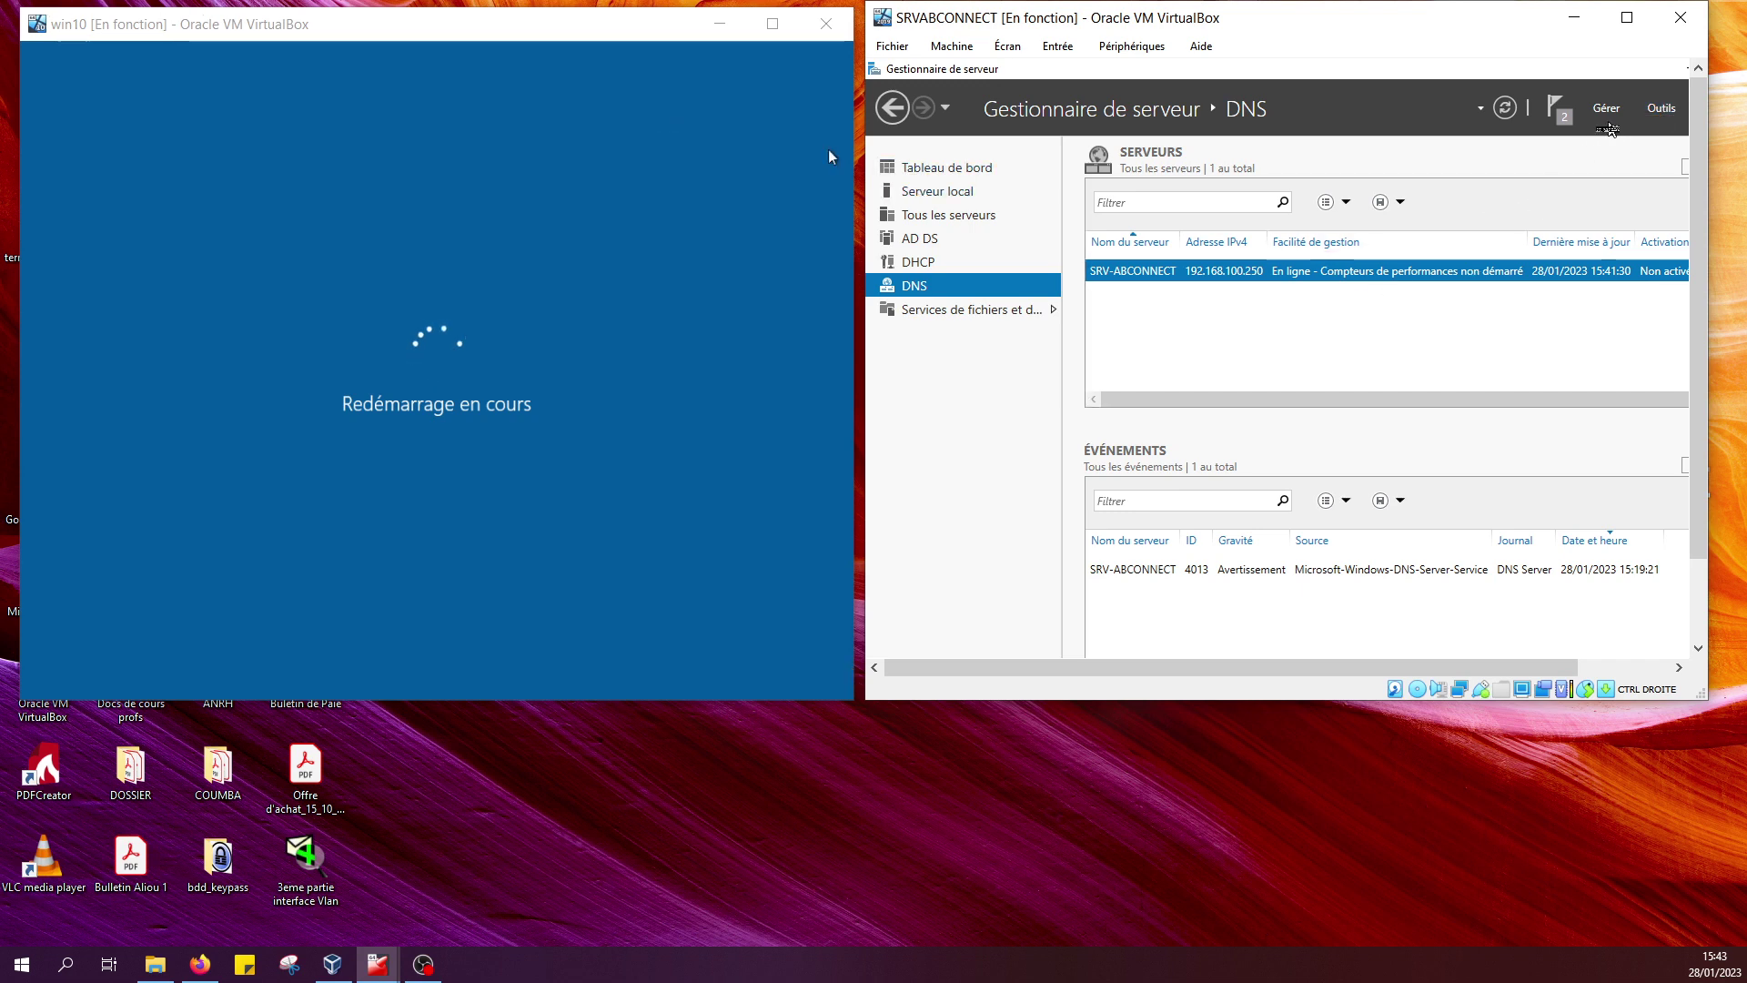
# Open a DHCP console from the server manager, examine the address leases of the 192.168.100.0 IPv4 scope, and minimize the console.
pyautogui.click(1658, 111)
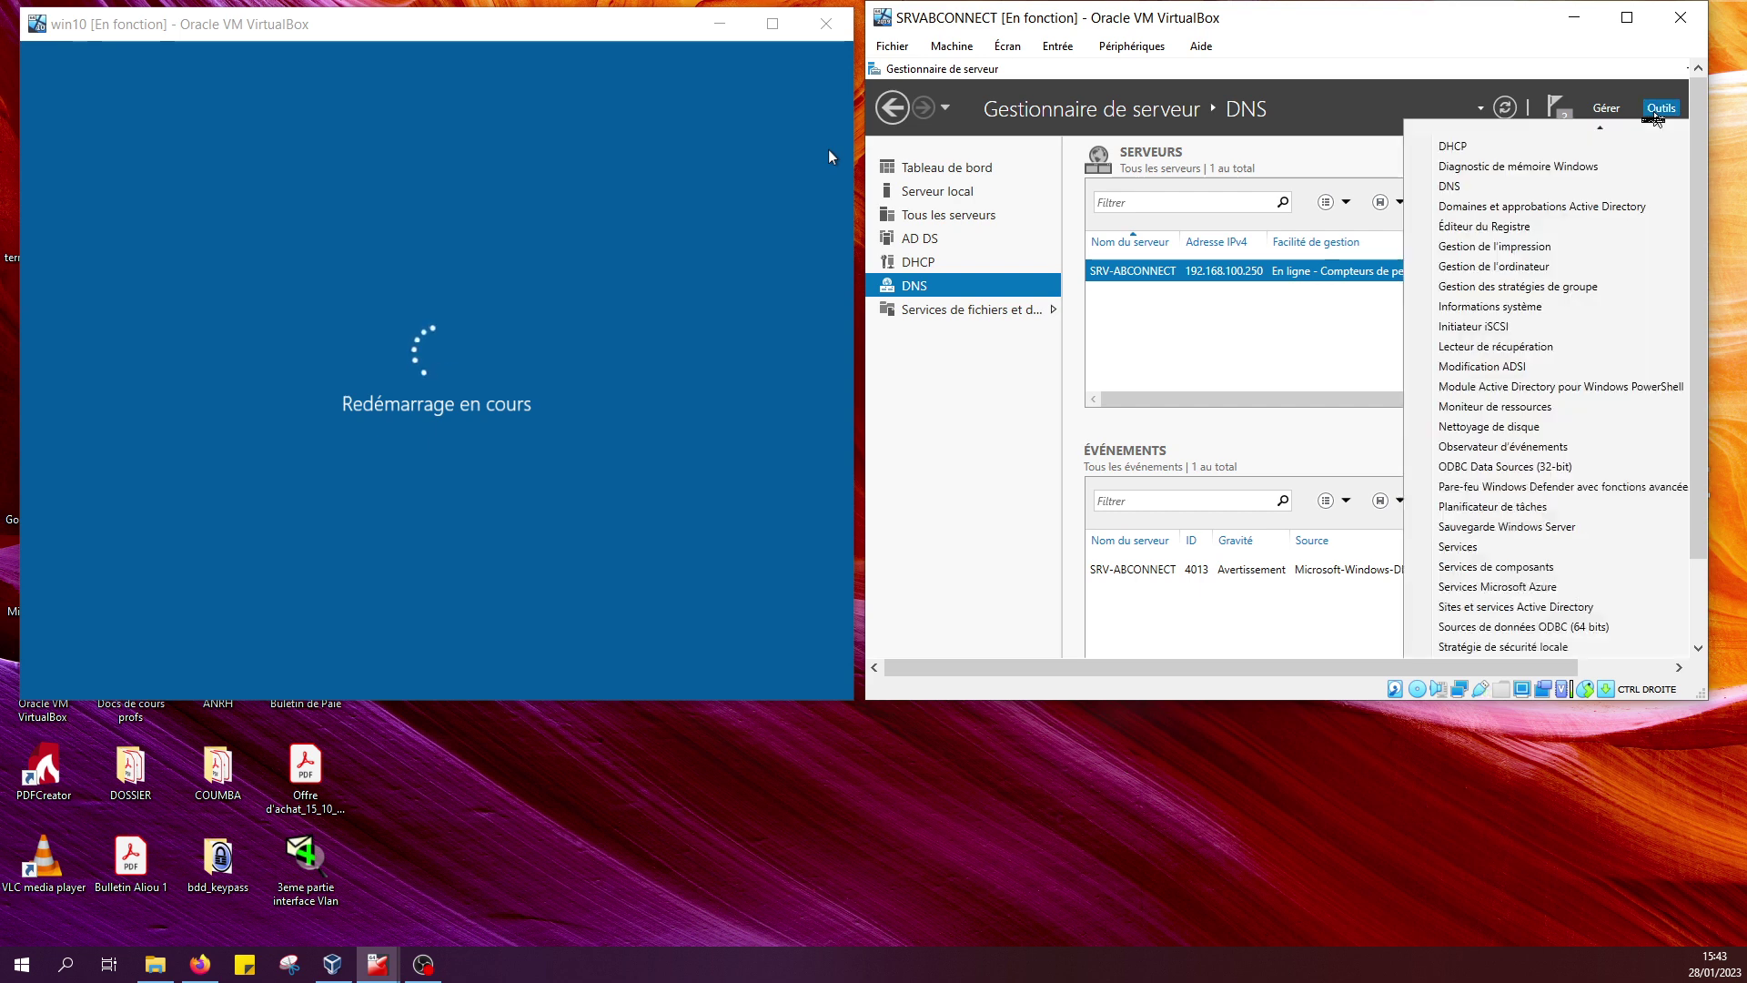
pyautogui.scroll(2, 1466, 146)
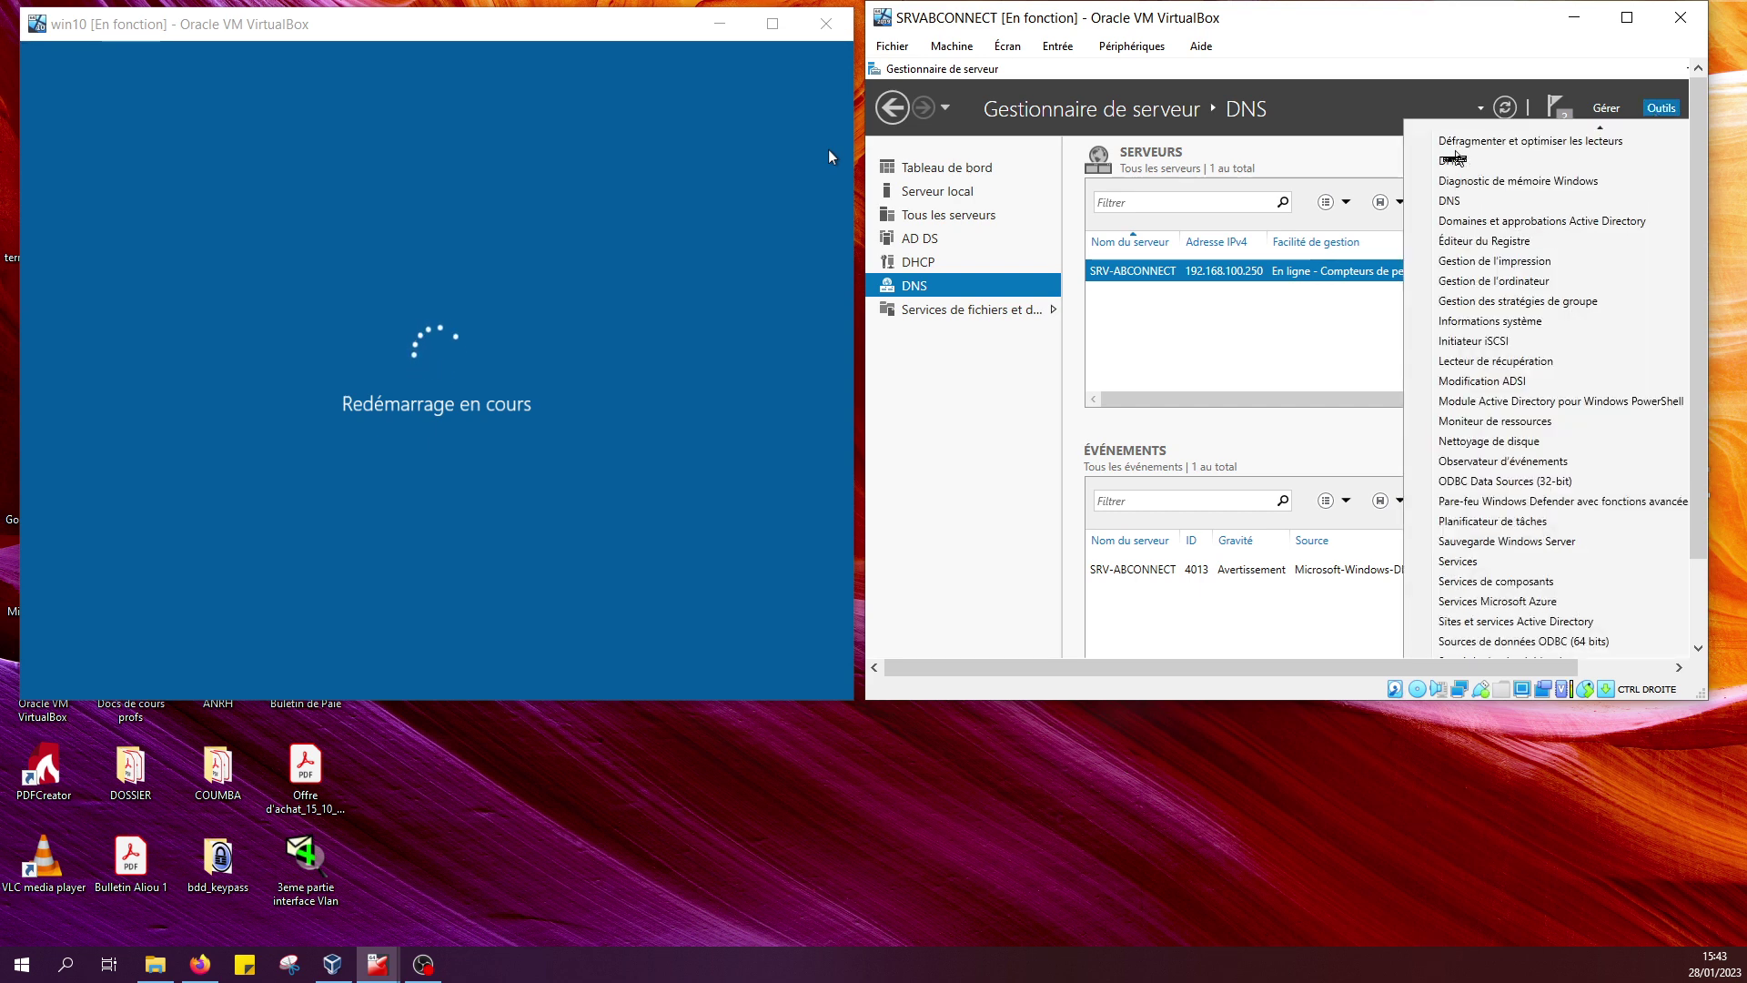
pyautogui.click(1456, 188)
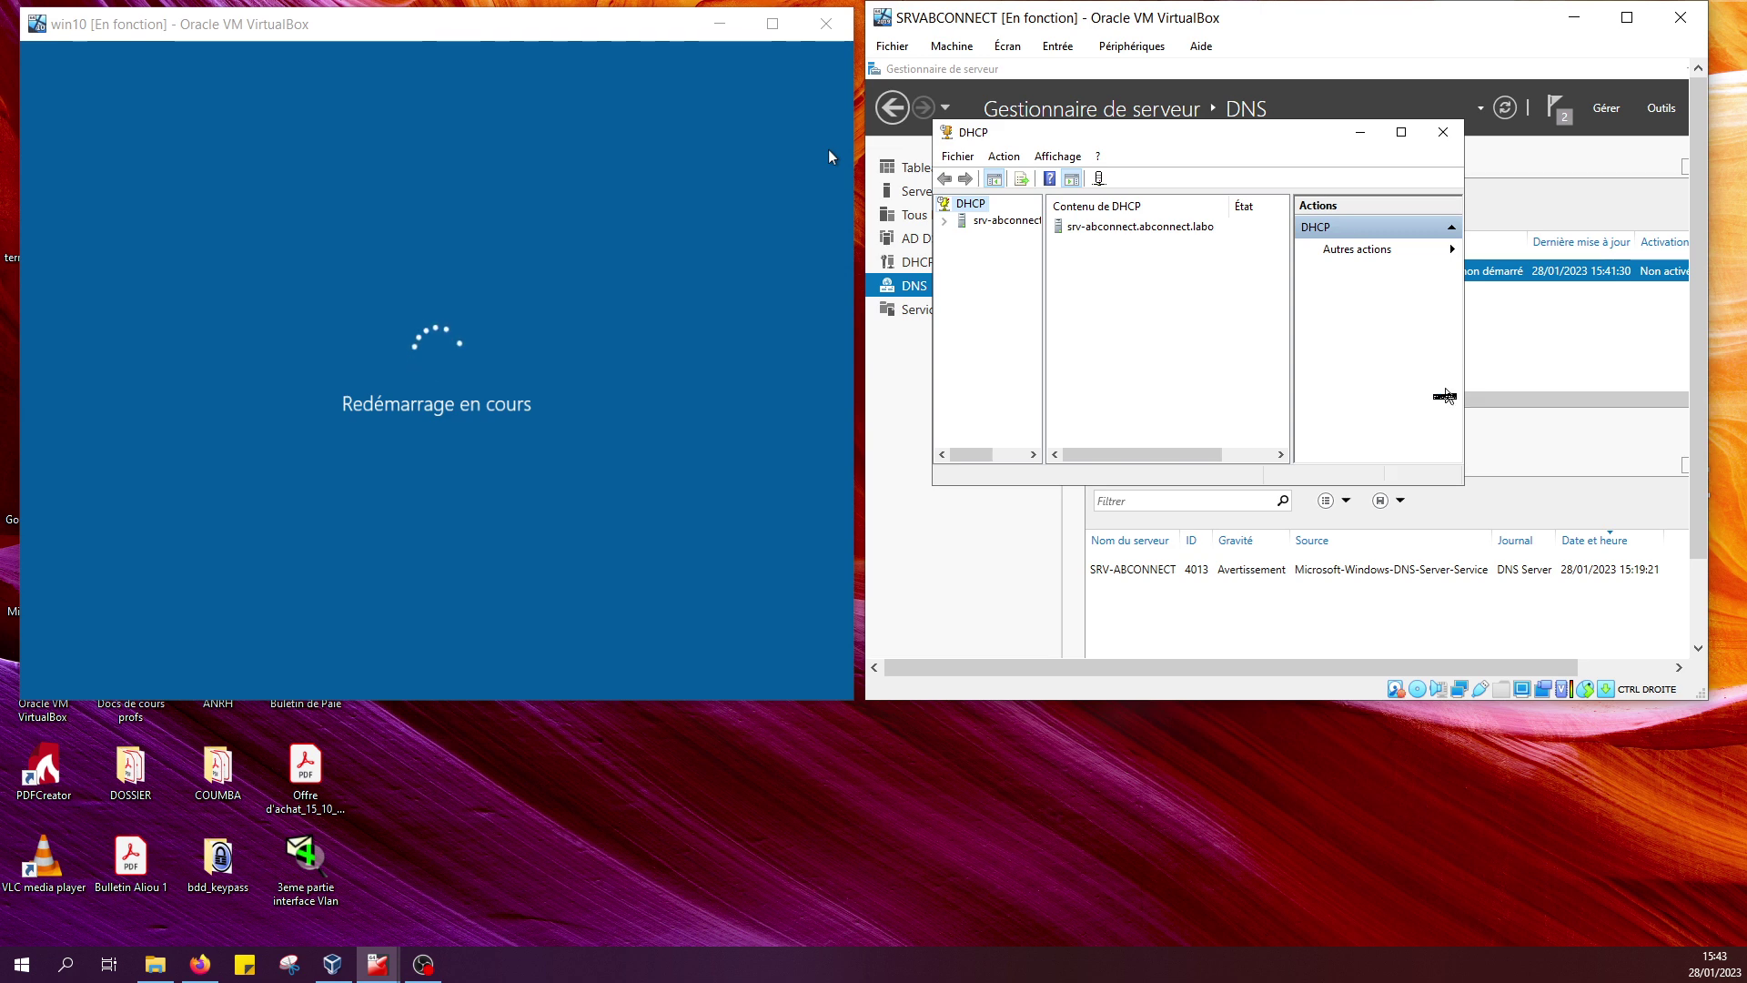
pyautogui.click(945, 223)
pyautogui.click(1000, 238)
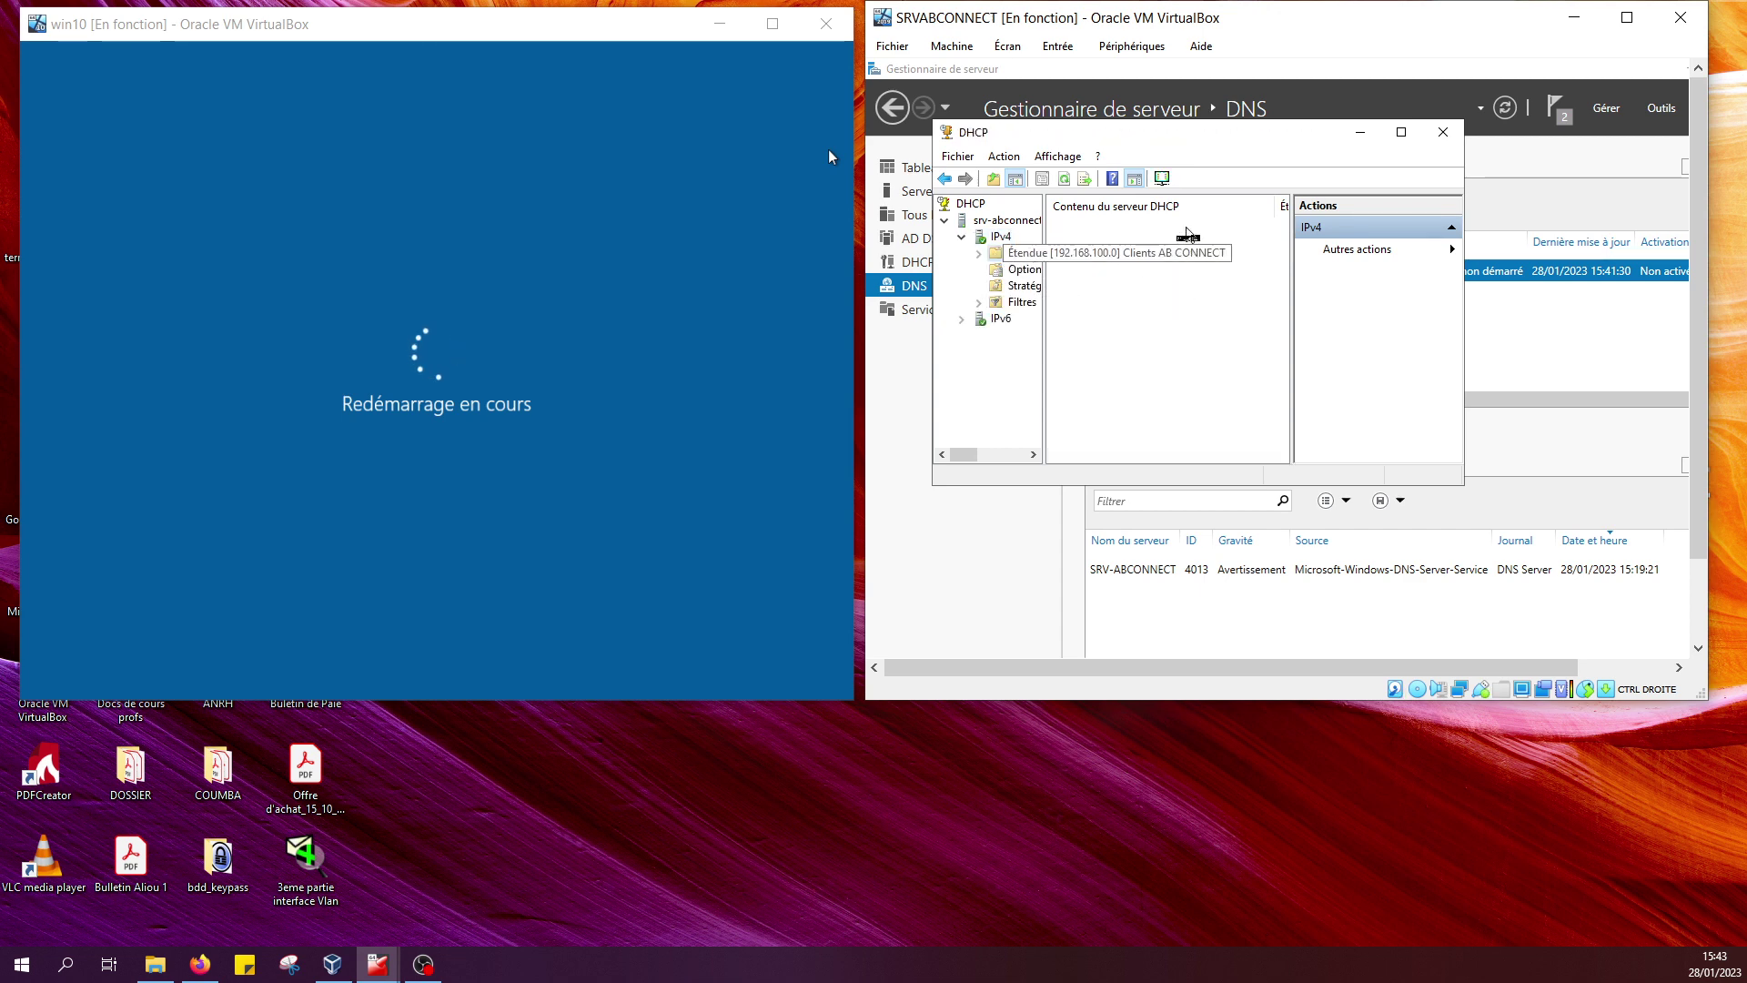
pyautogui.doubleClick(1021, 252)
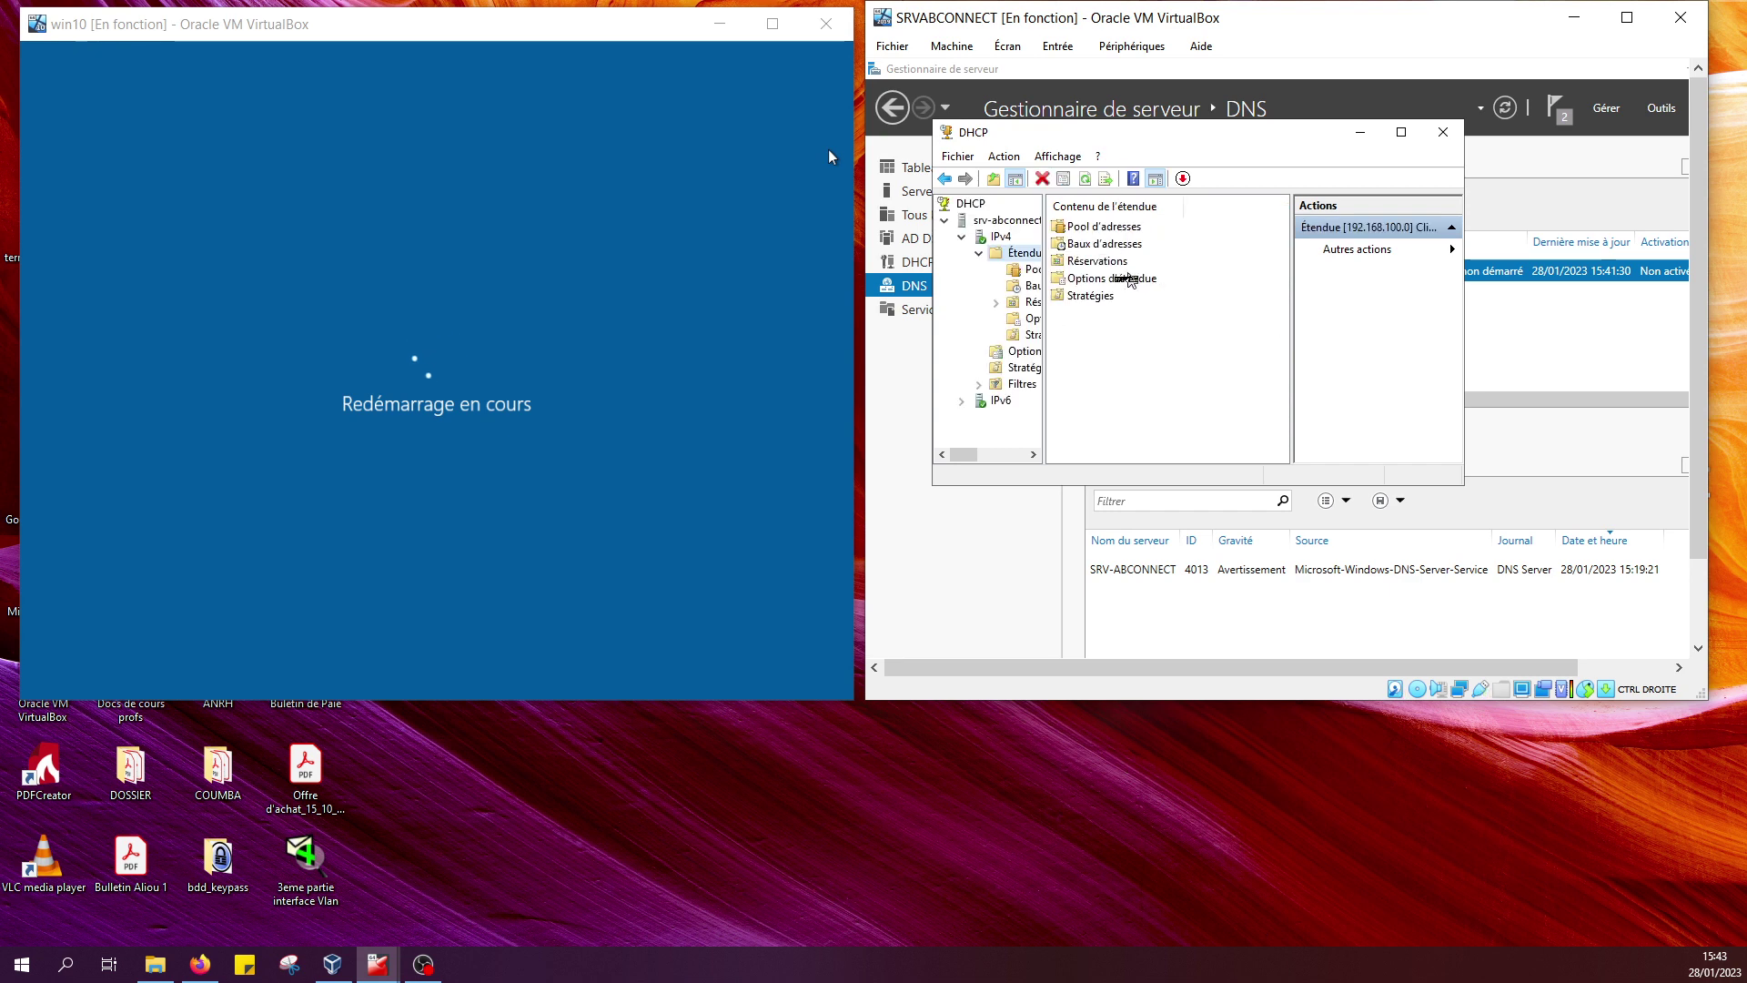
pyautogui.click(1112, 246)
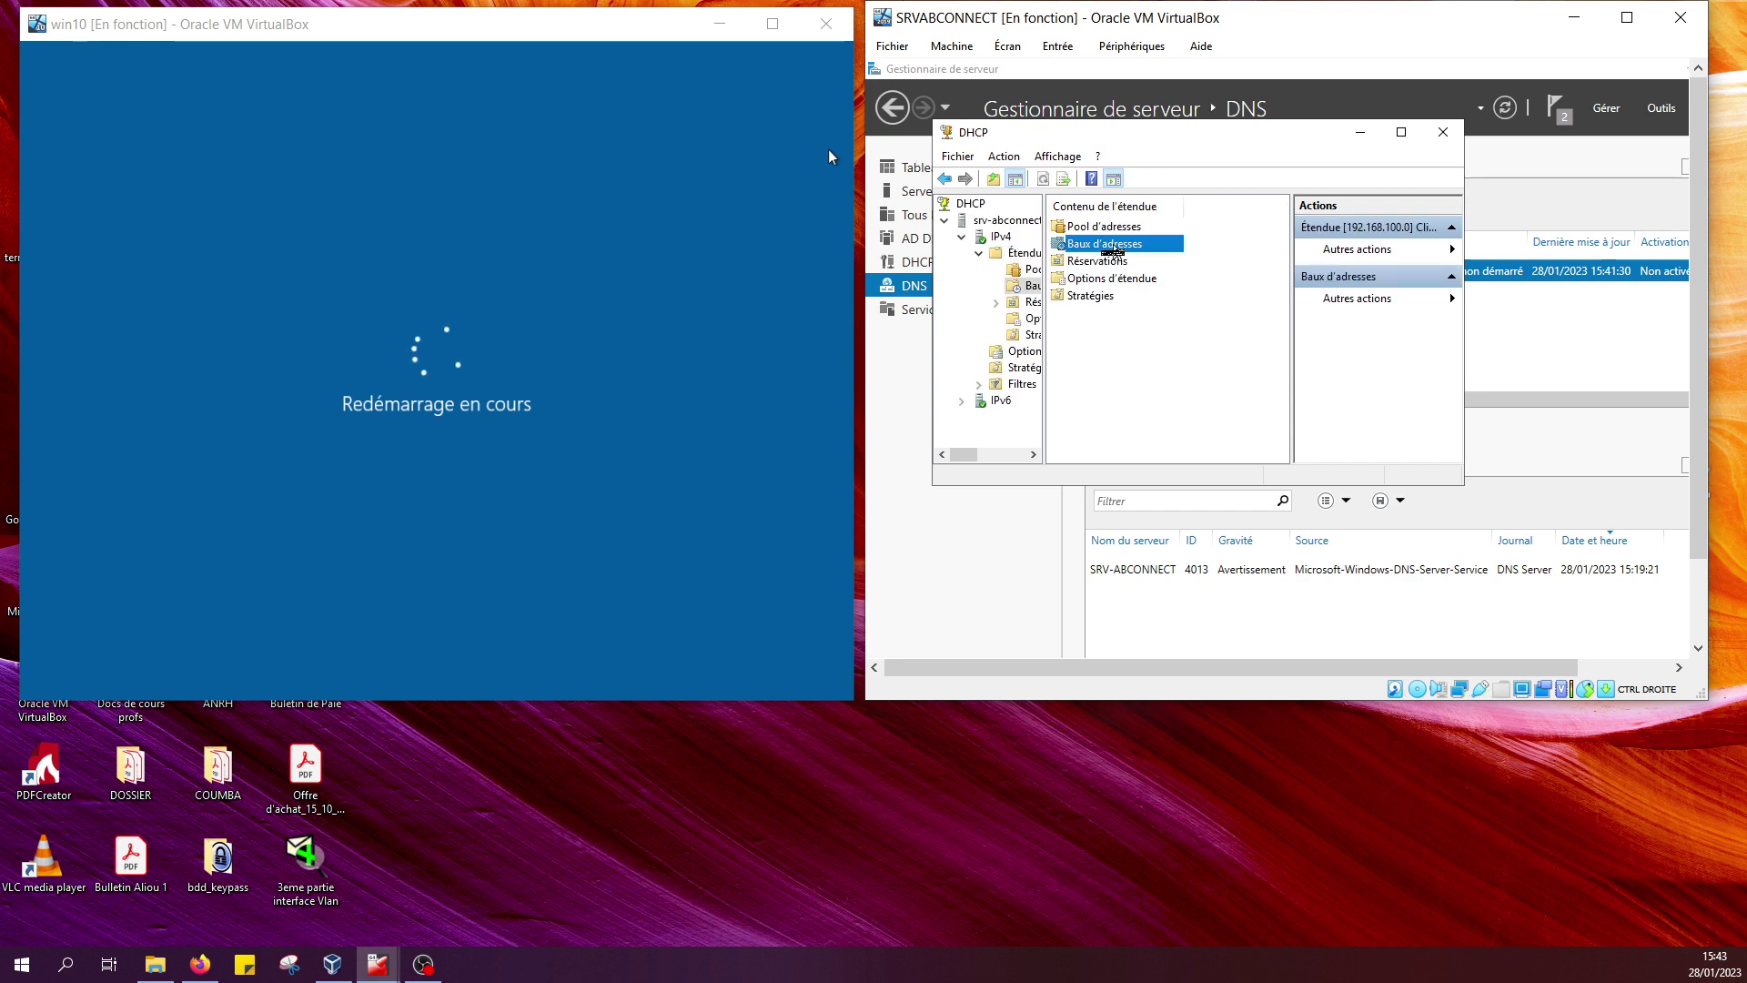
pyautogui.doubleClick(1112, 246)
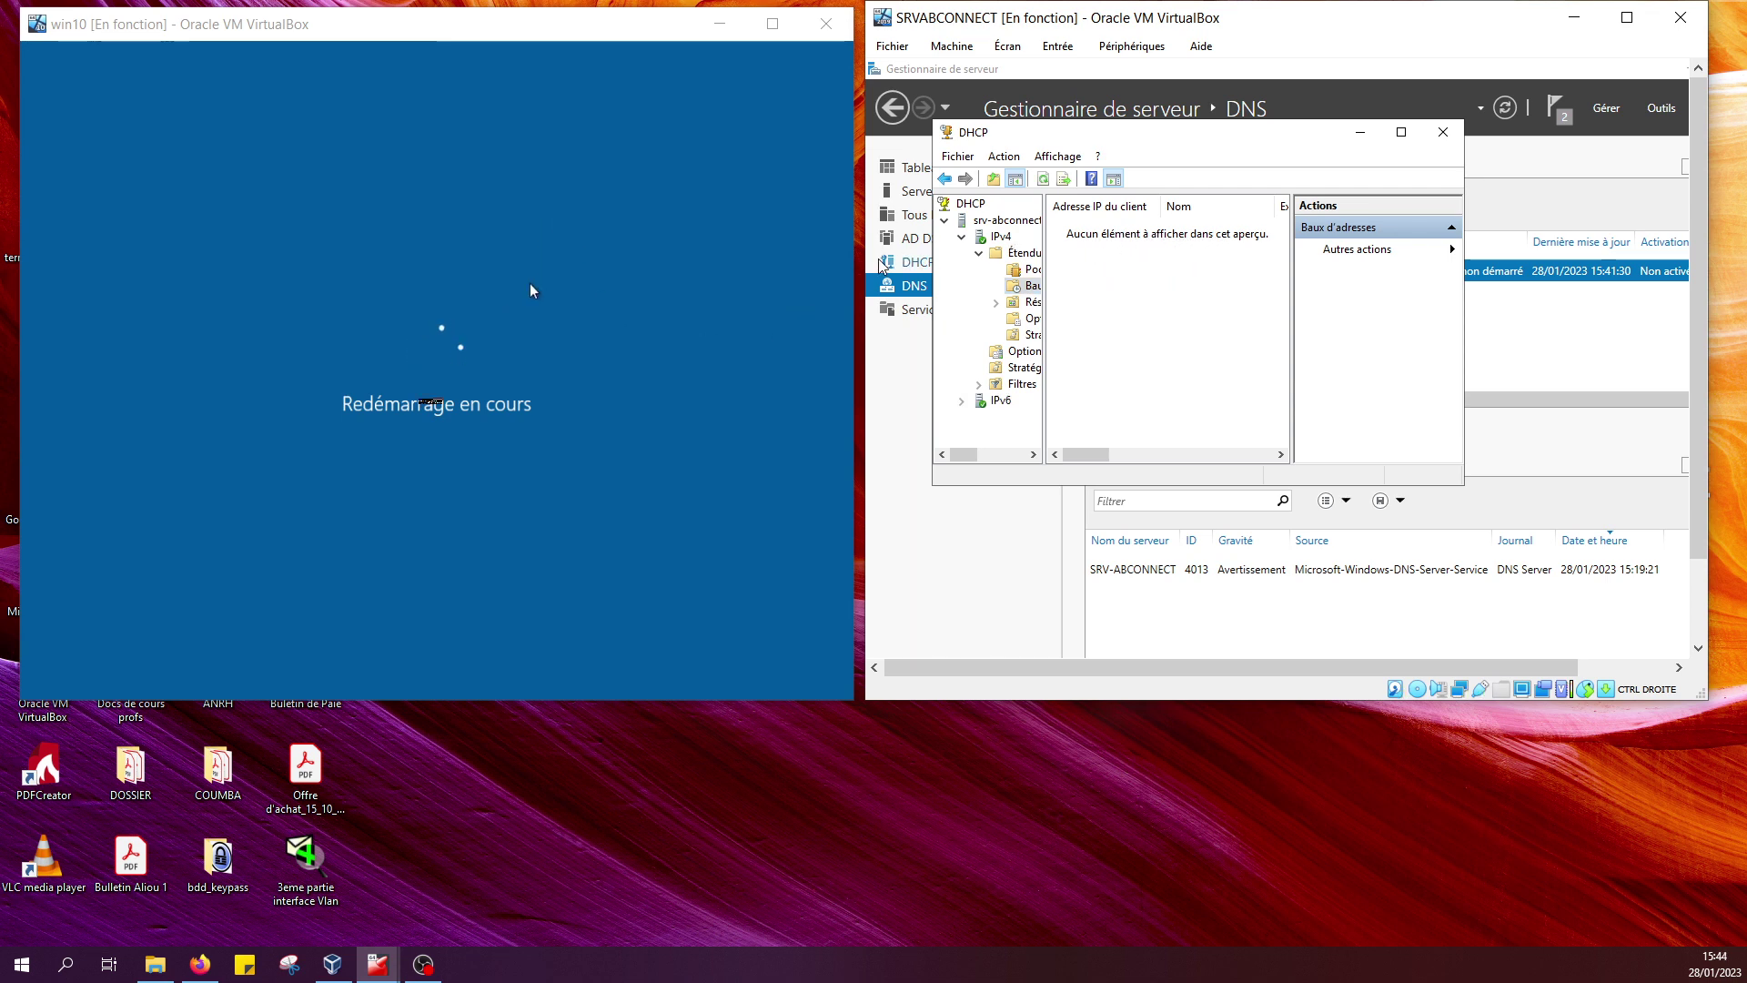
pyautogui.click(1361, 133)
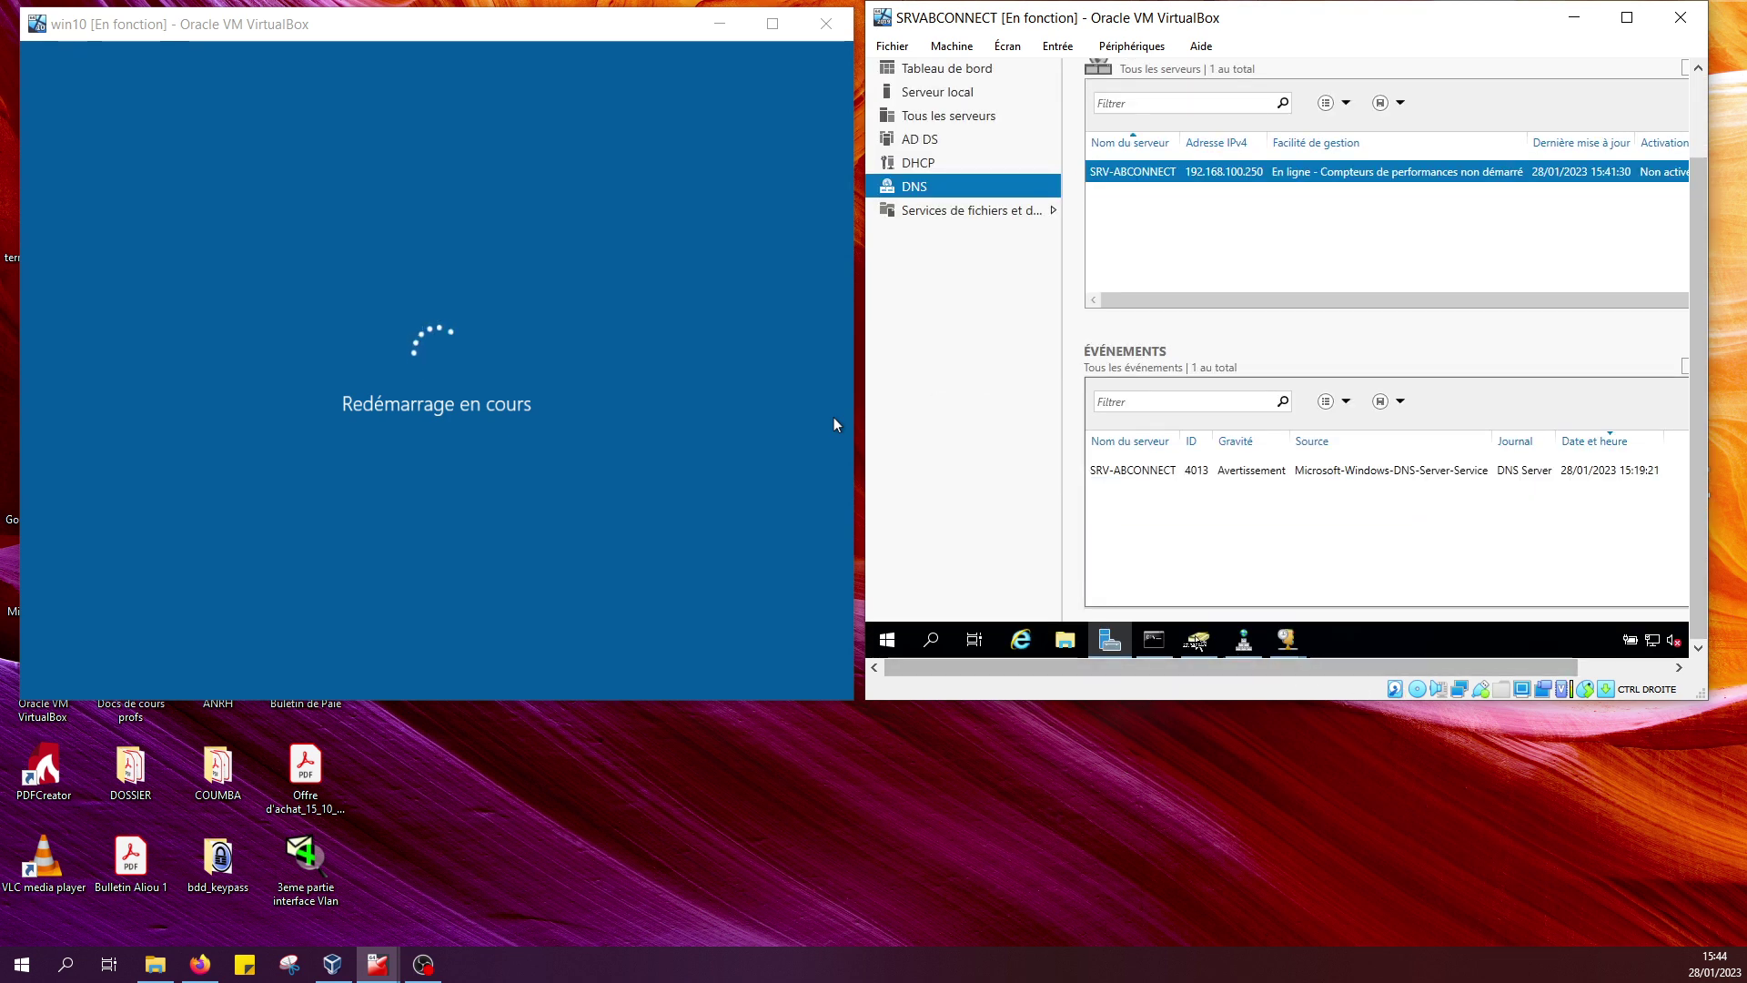
# Bring up the DNS manager, list the forward lookup zones and select the ABCONNECT.LABO zone.
pyautogui.click(1256, 641)
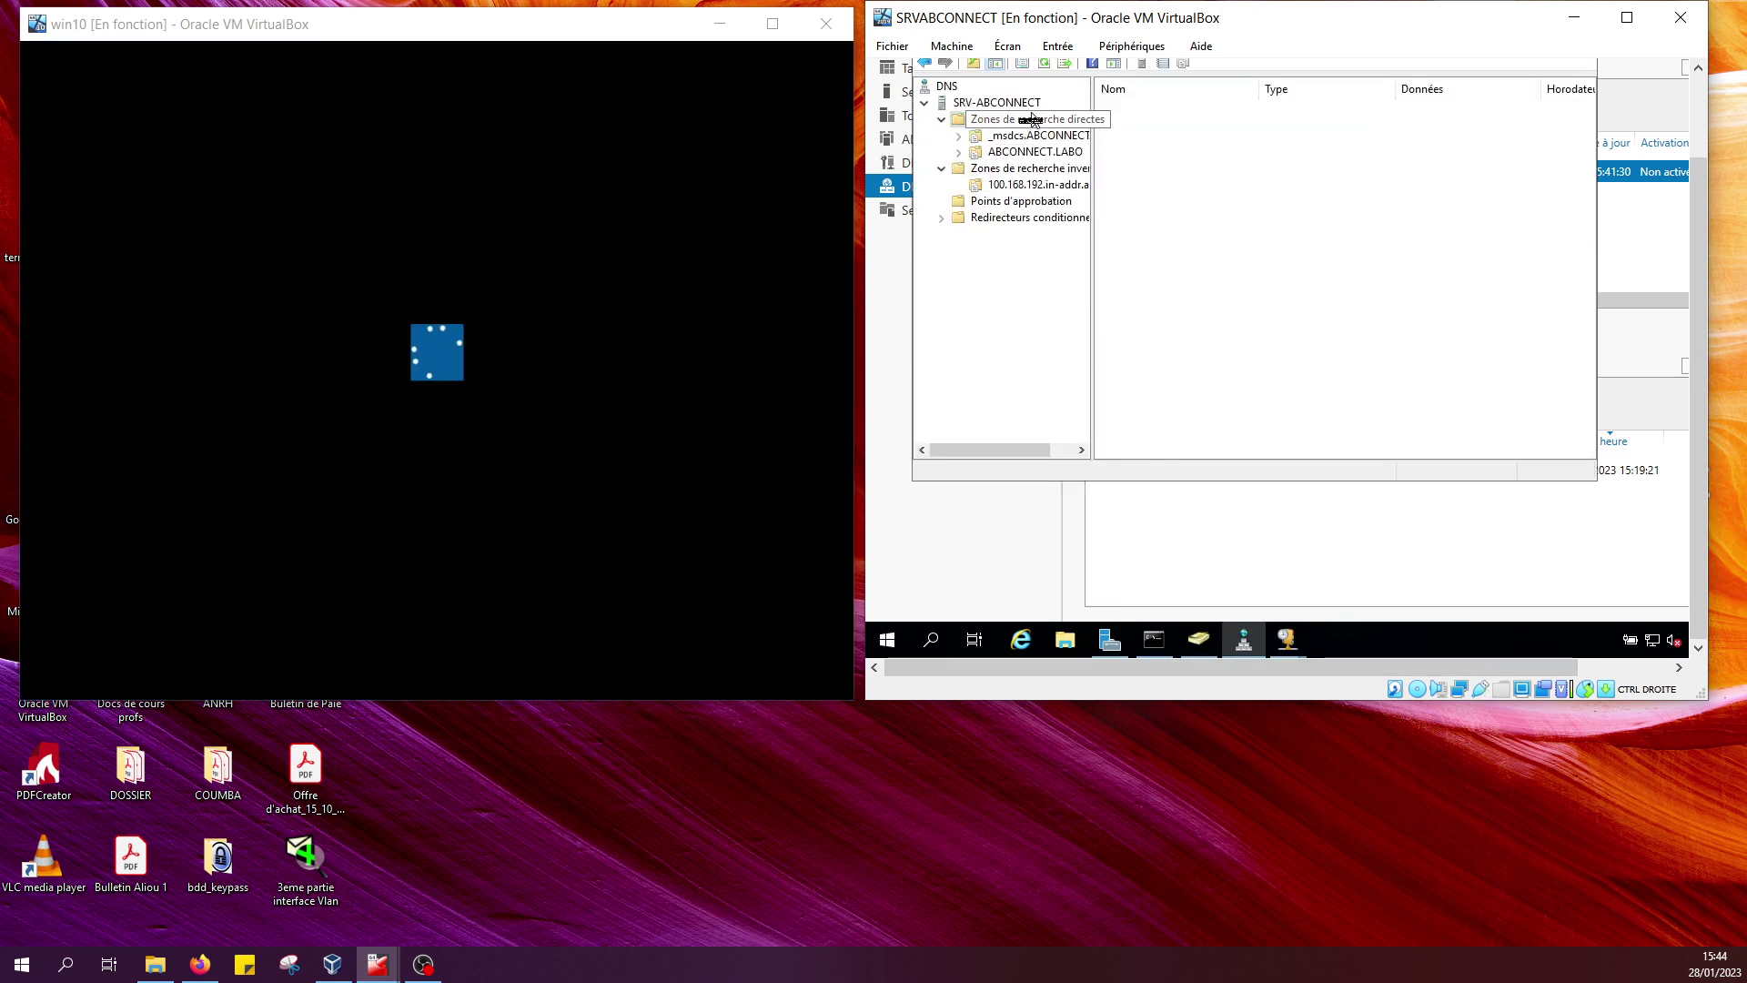
pyautogui.click(1031, 119)
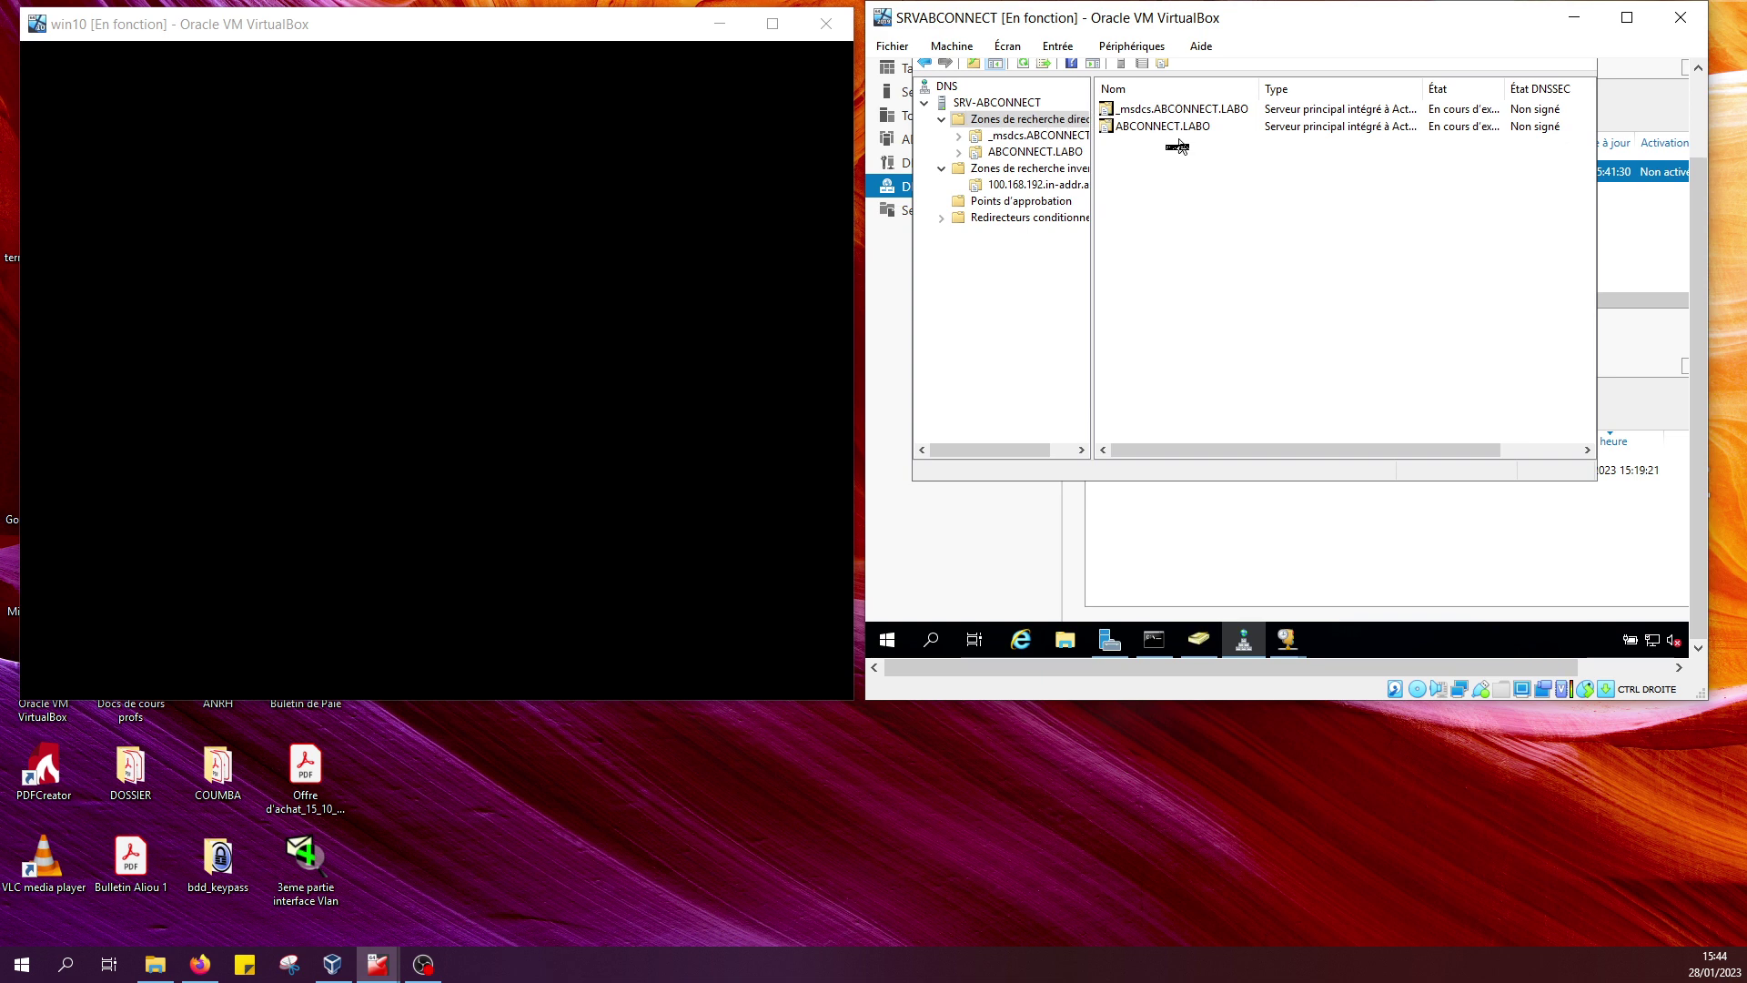
pyautogui.click(1163, 130)
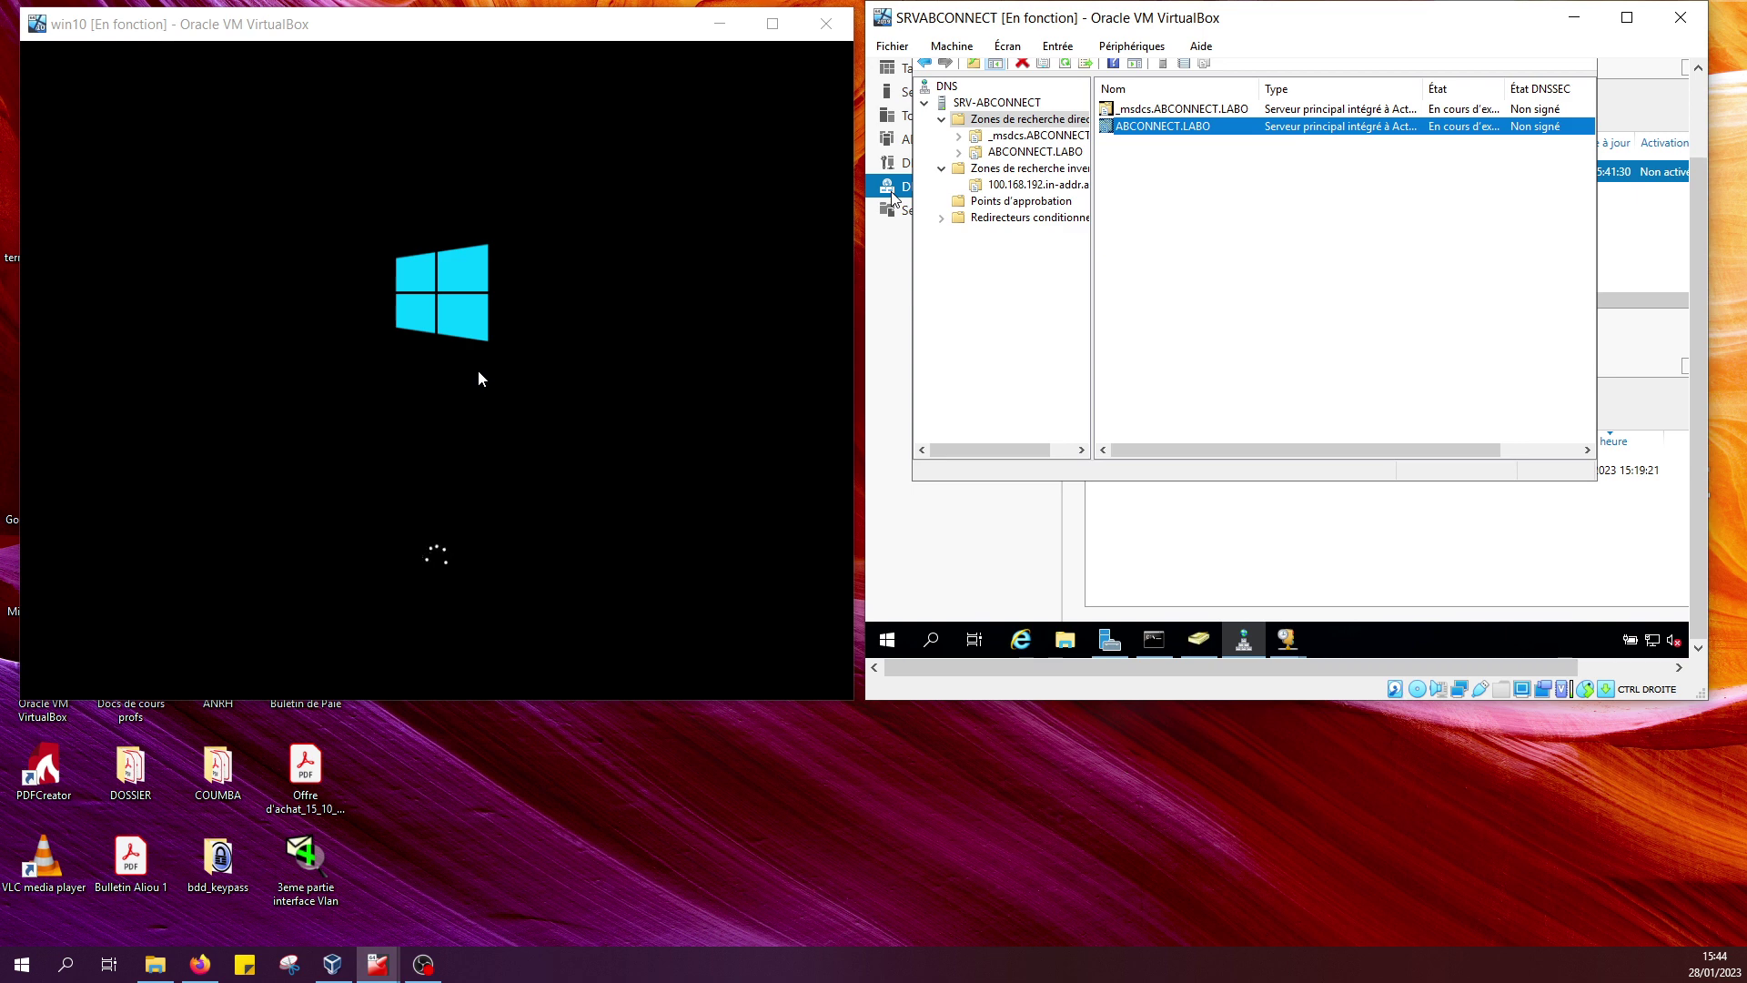
# In Active Directory Users and Computers, view the accounts in the Utilisateurs unit of AB CONNECT's DIRECTION unit.
pyautogui.click(1197, 640)
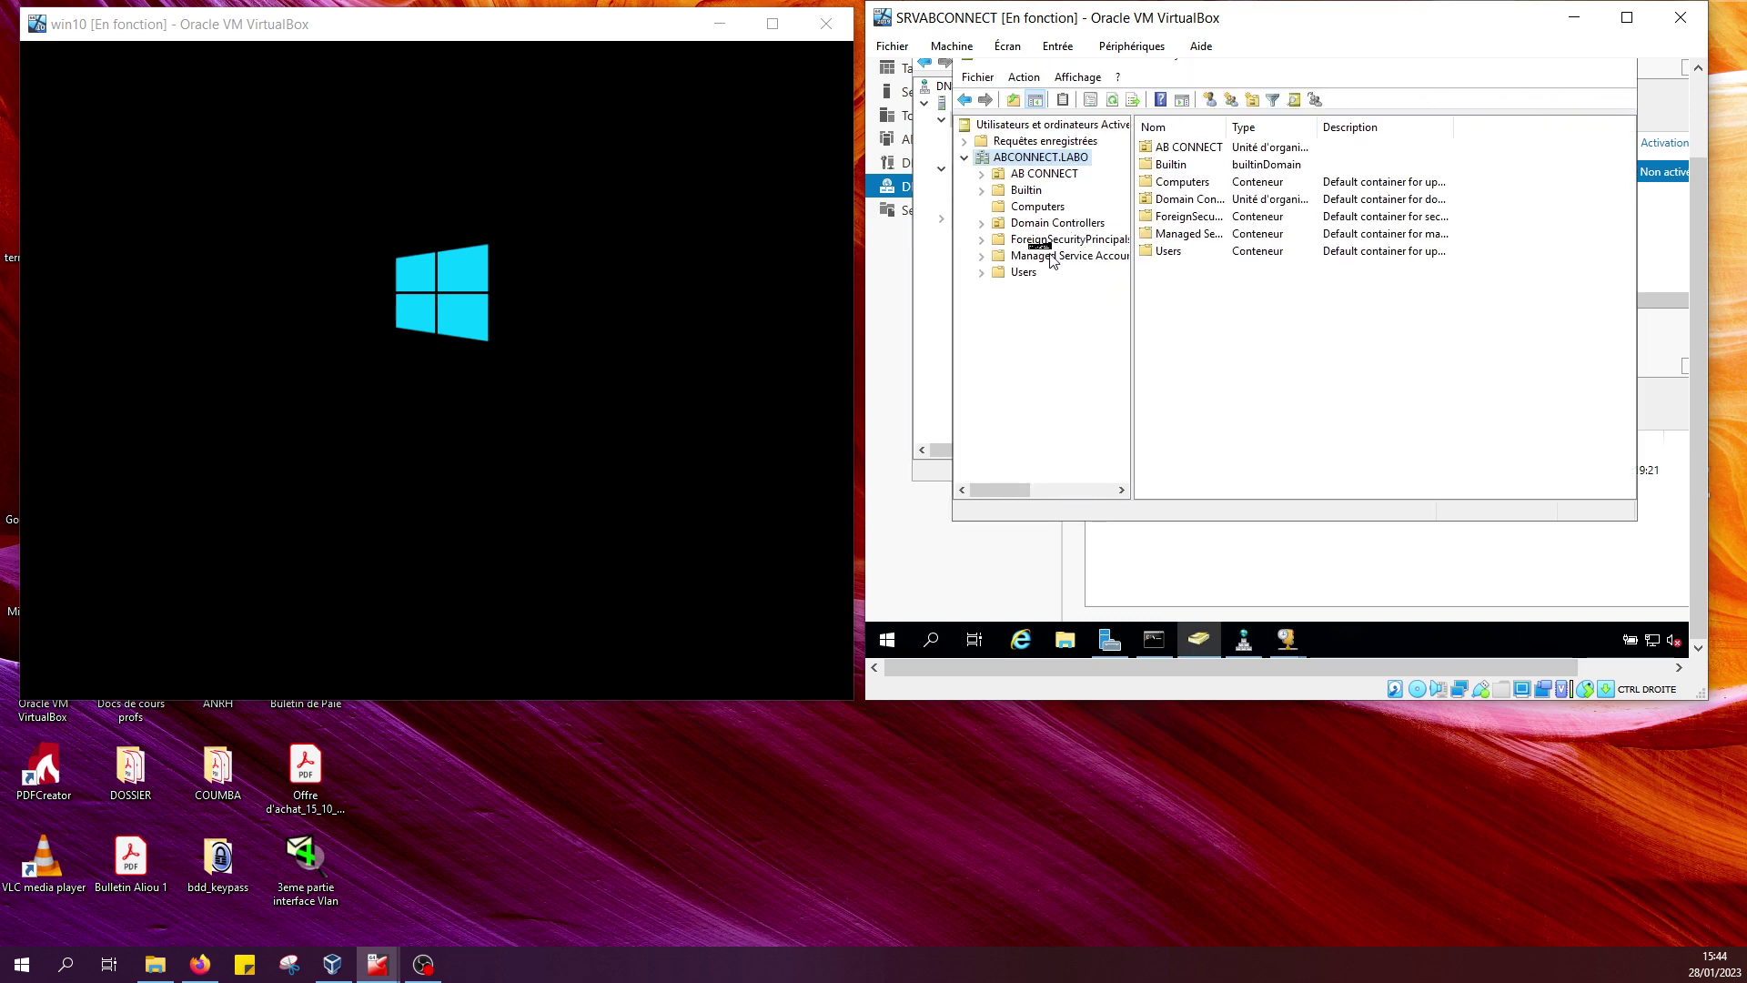
pyautogui.click(982, 174)
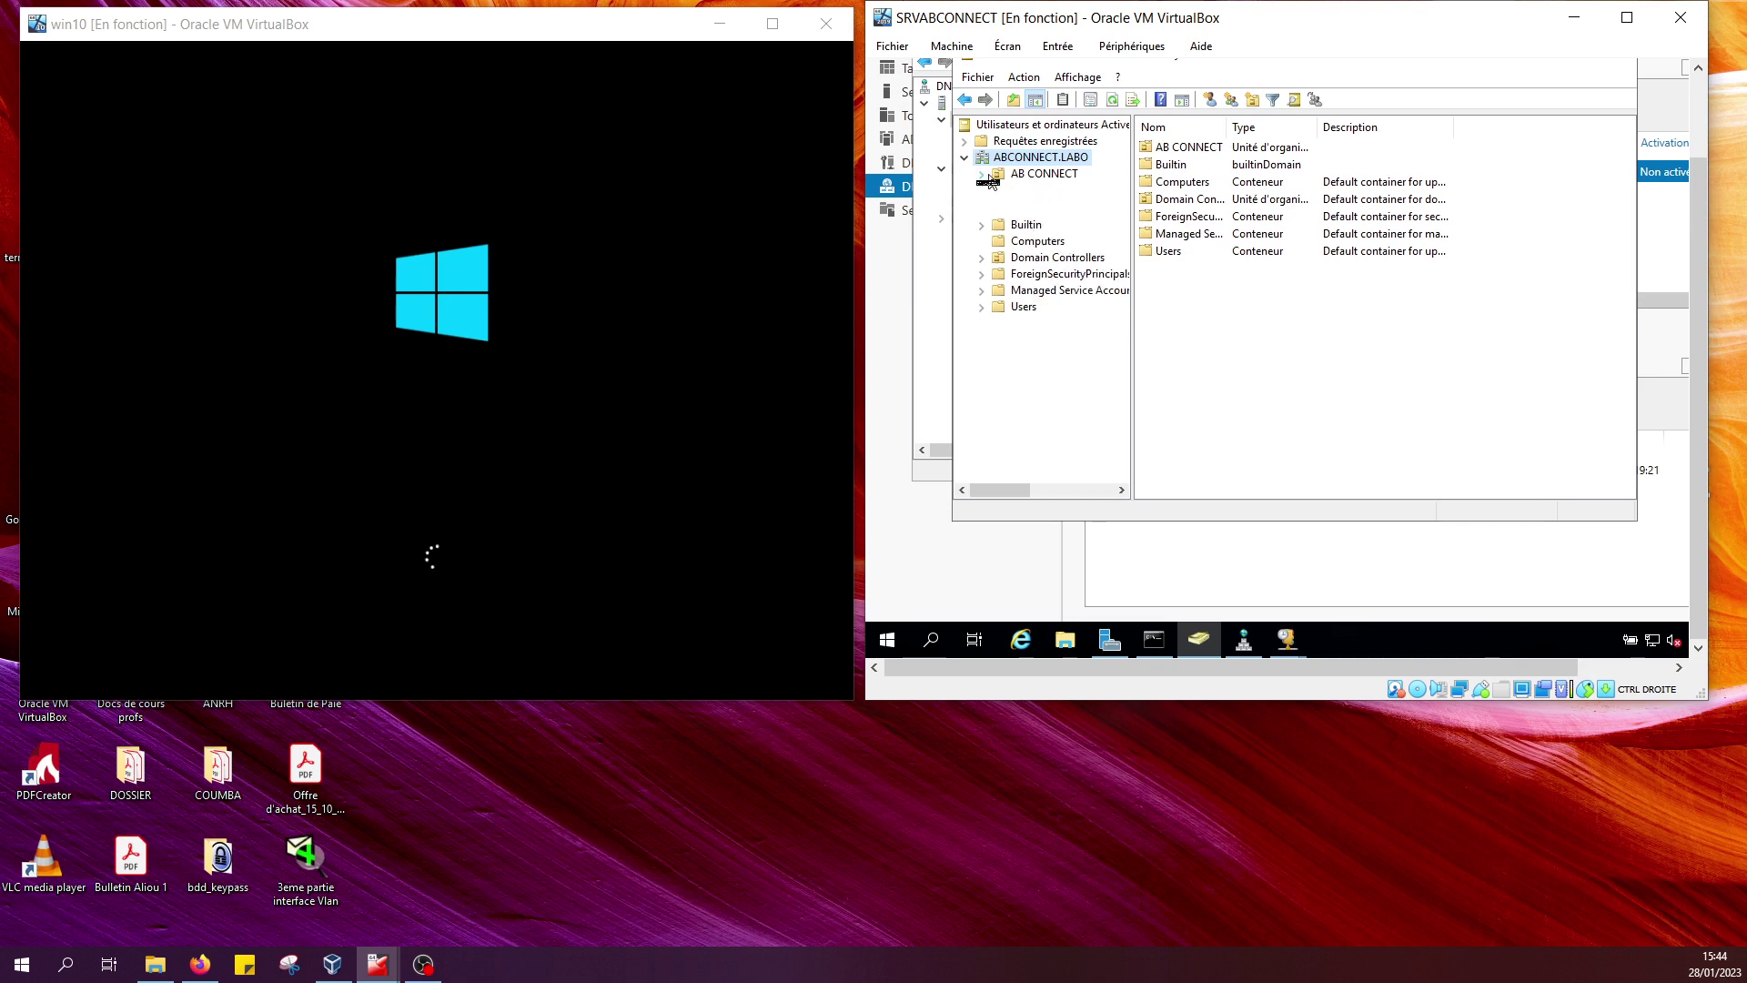
pyautogui.doubleClick(1056, 190)
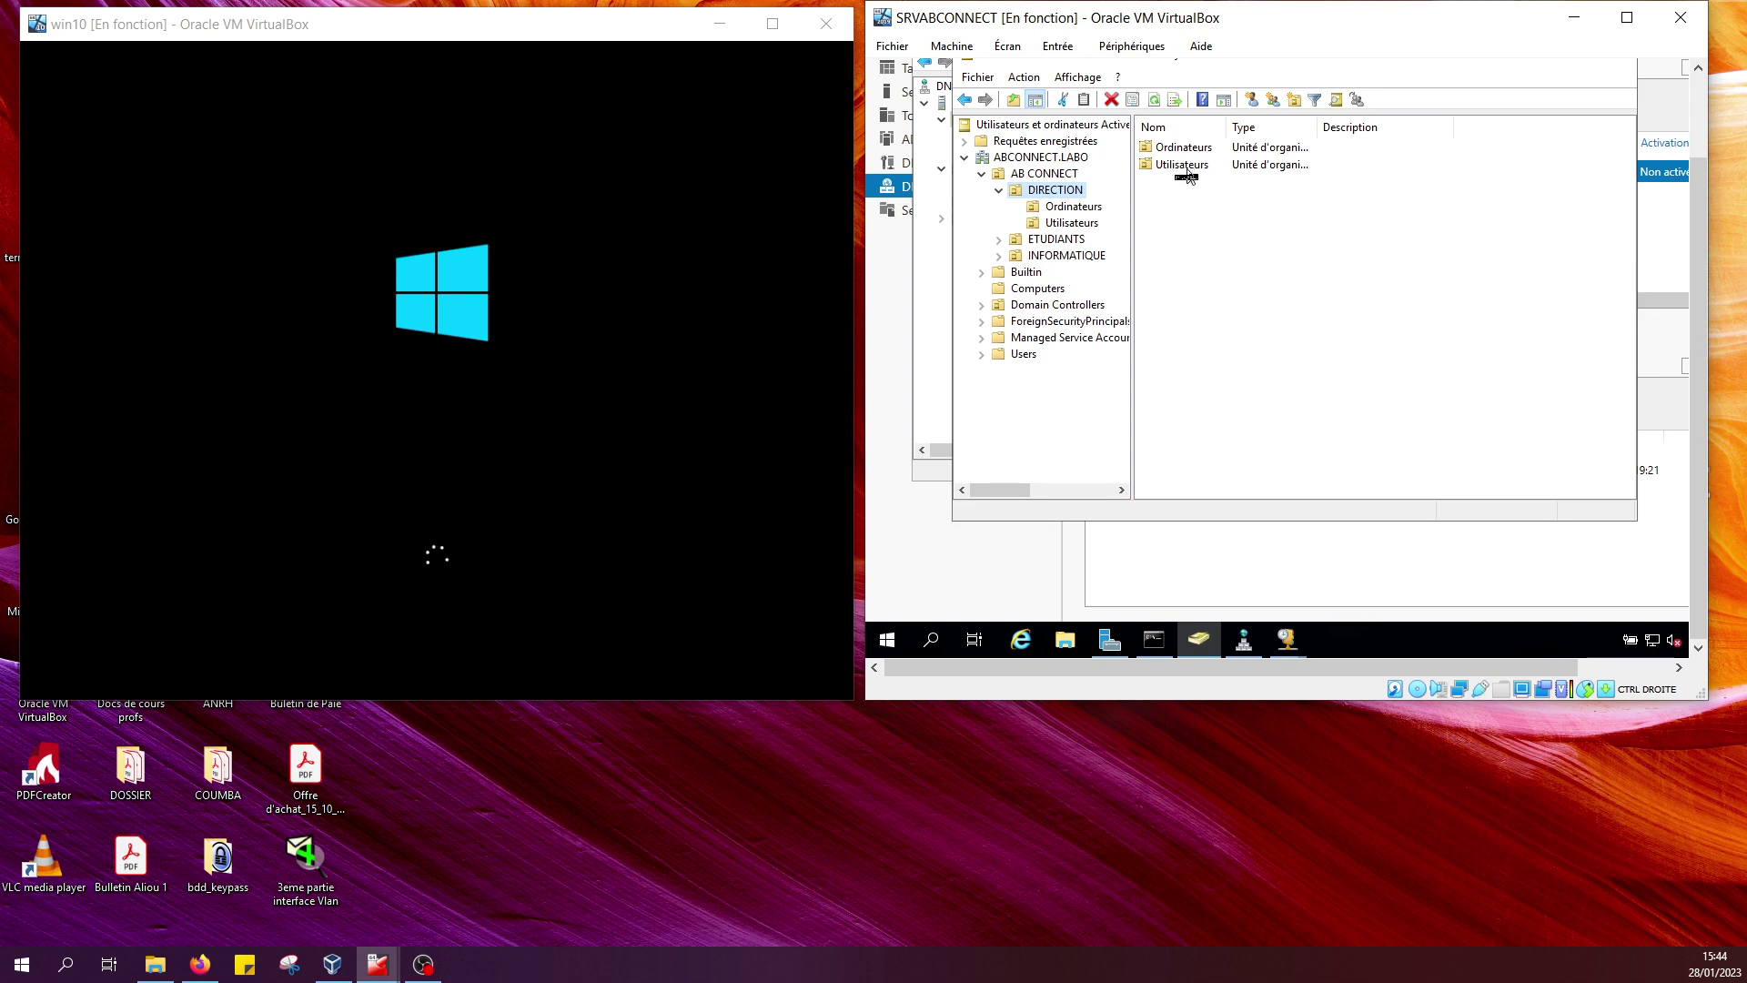
pyautogui.doubleClick(1187, 170)
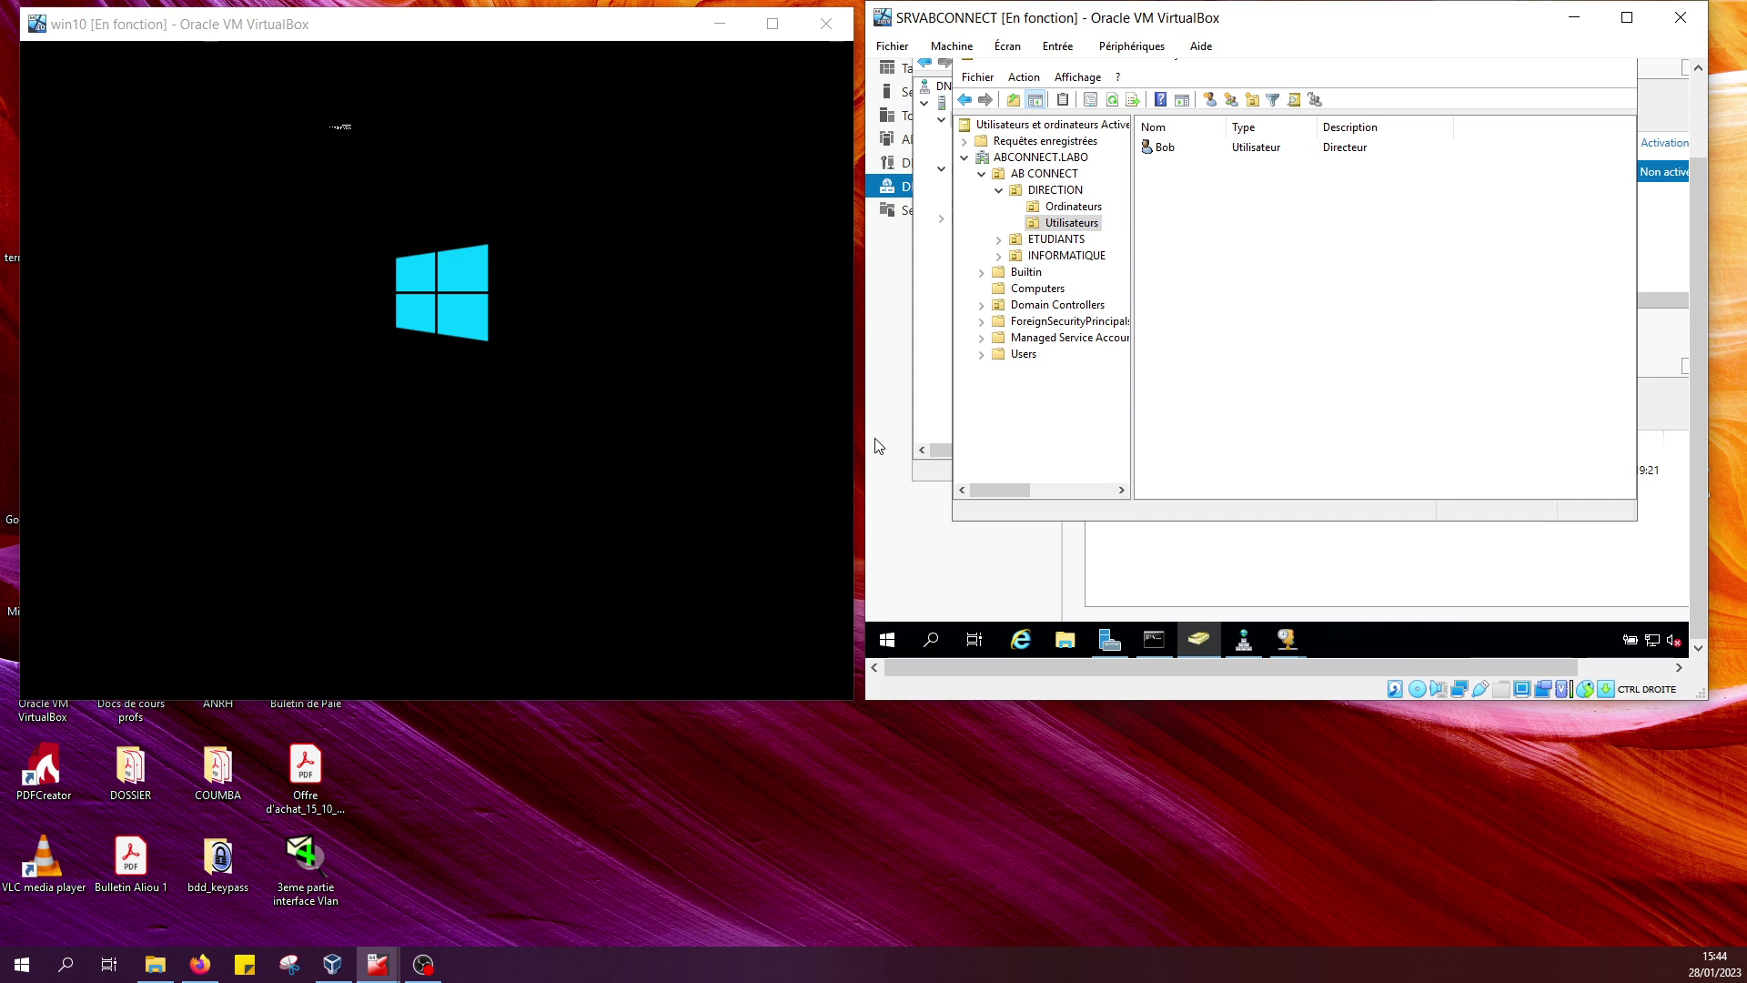
# Return to the DNS manager, open the ABCONNECT.LABO forward zone and refresh its records.
pyautogui.click(1243, 641)
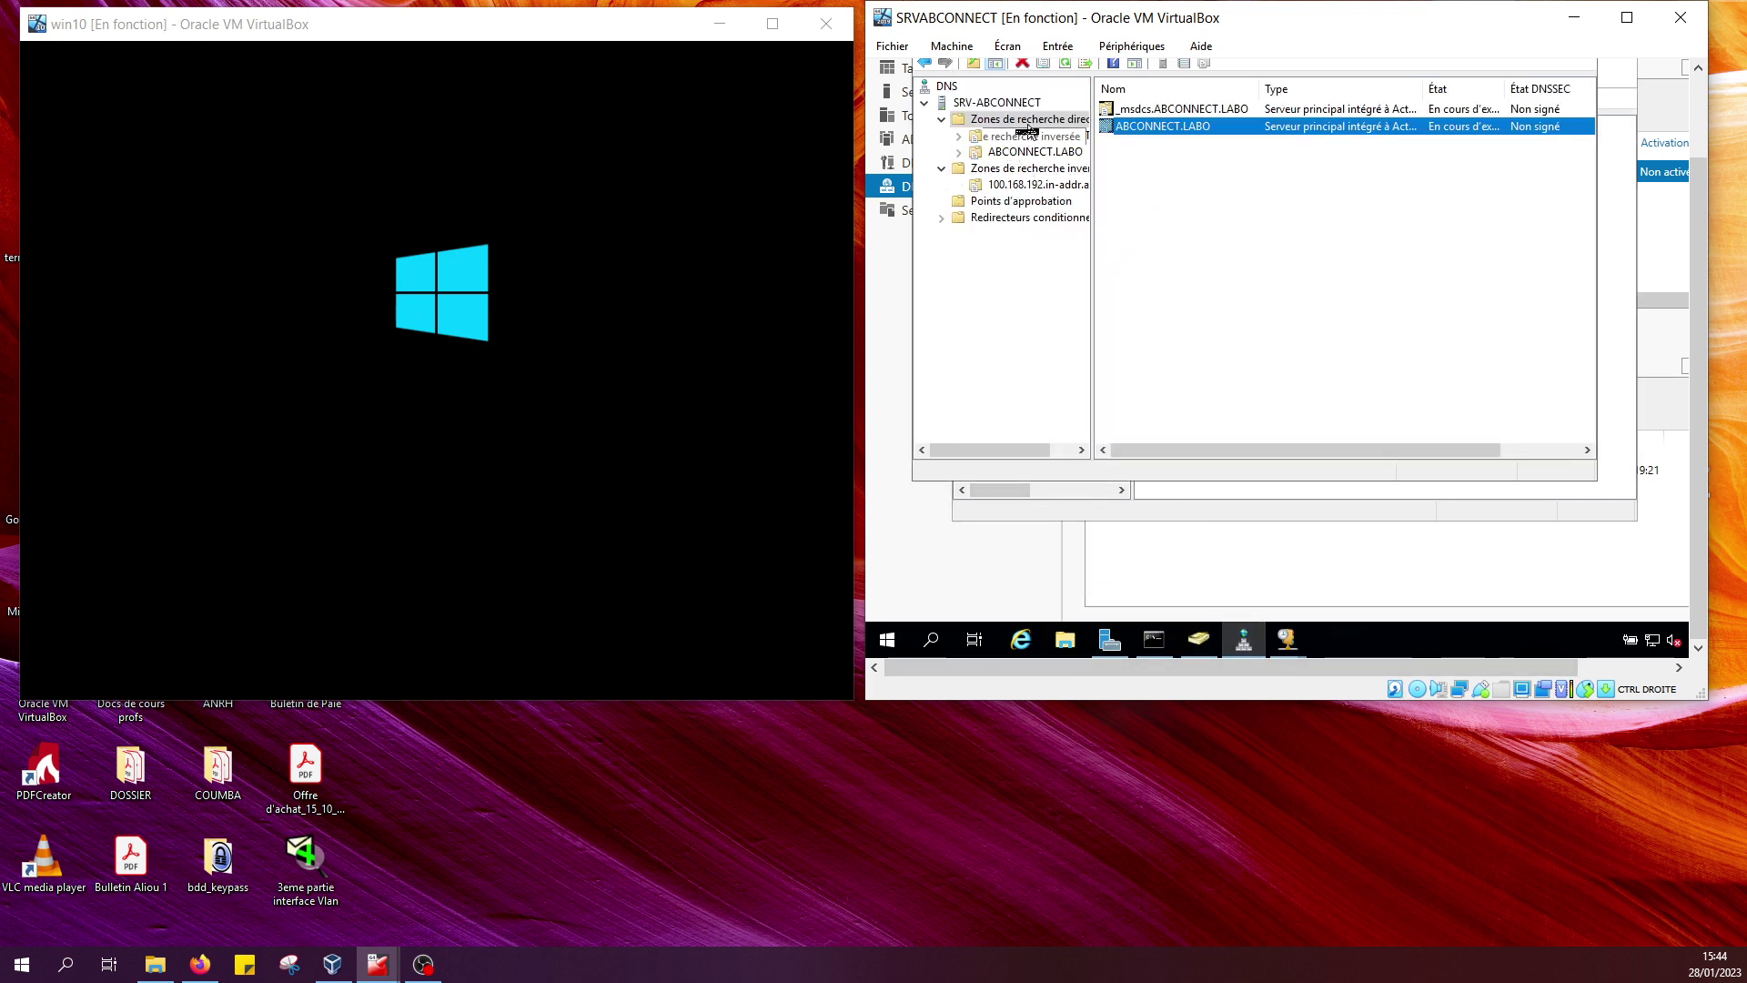
pyautogui.doubleClick(1157, 129)
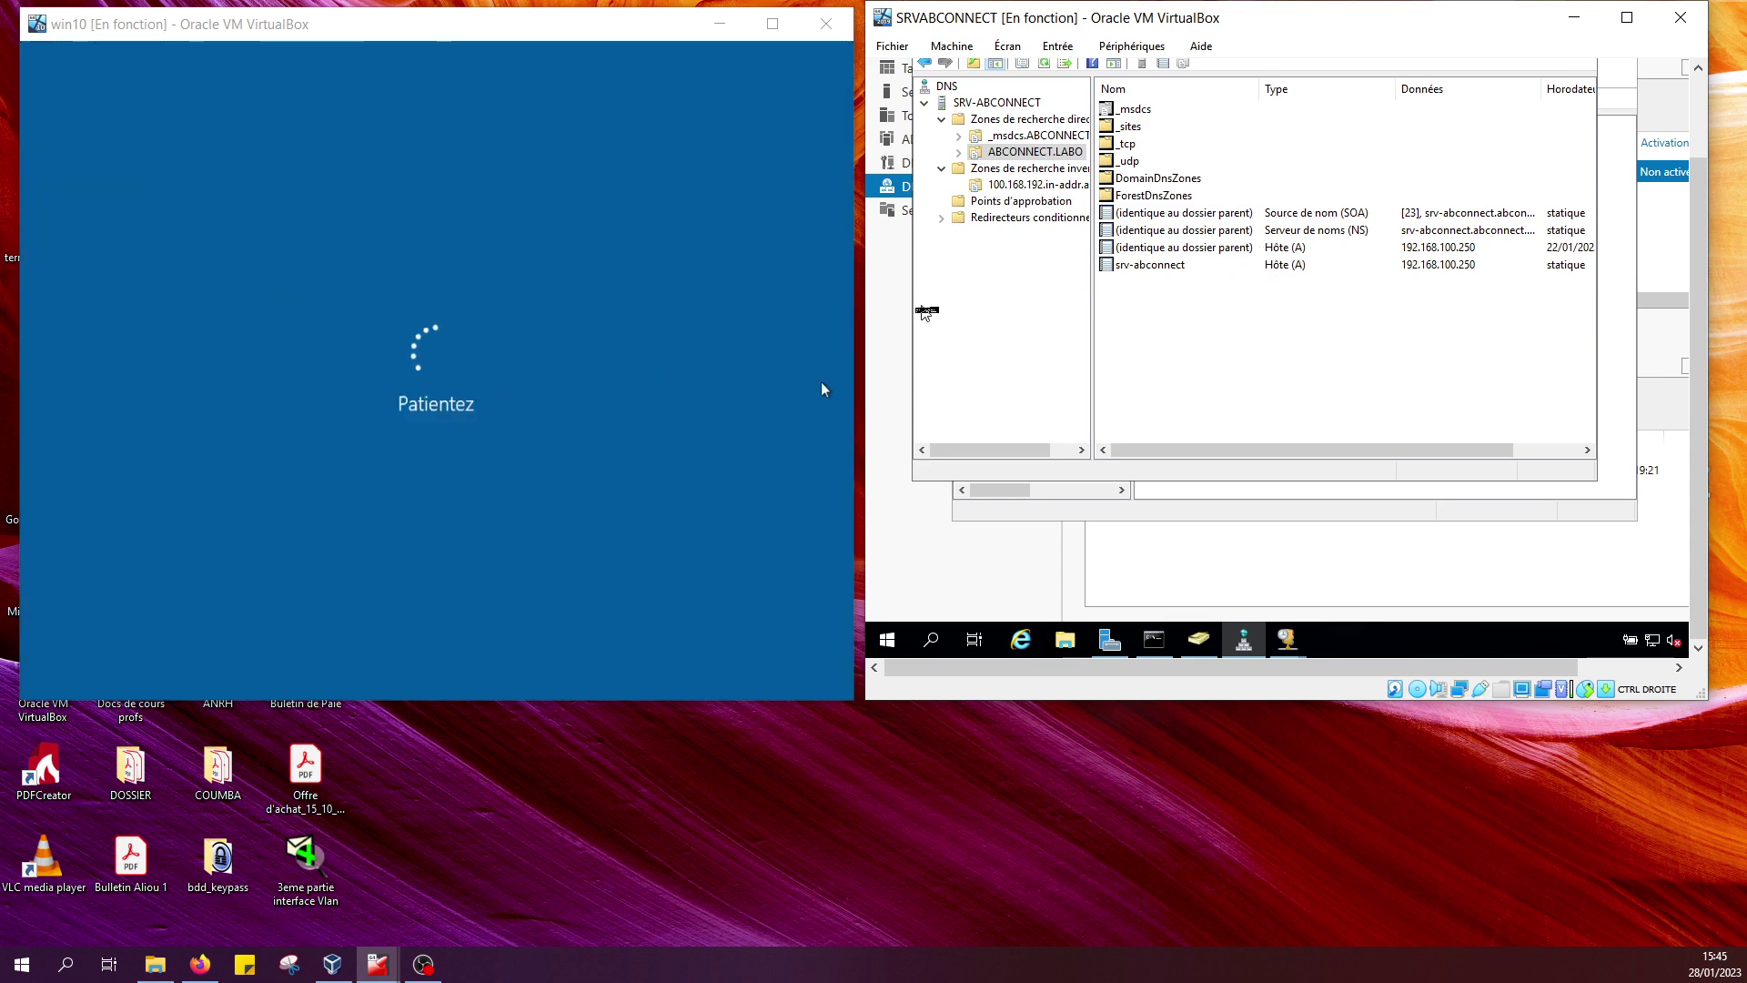
pyautogui.click(1044, 64)
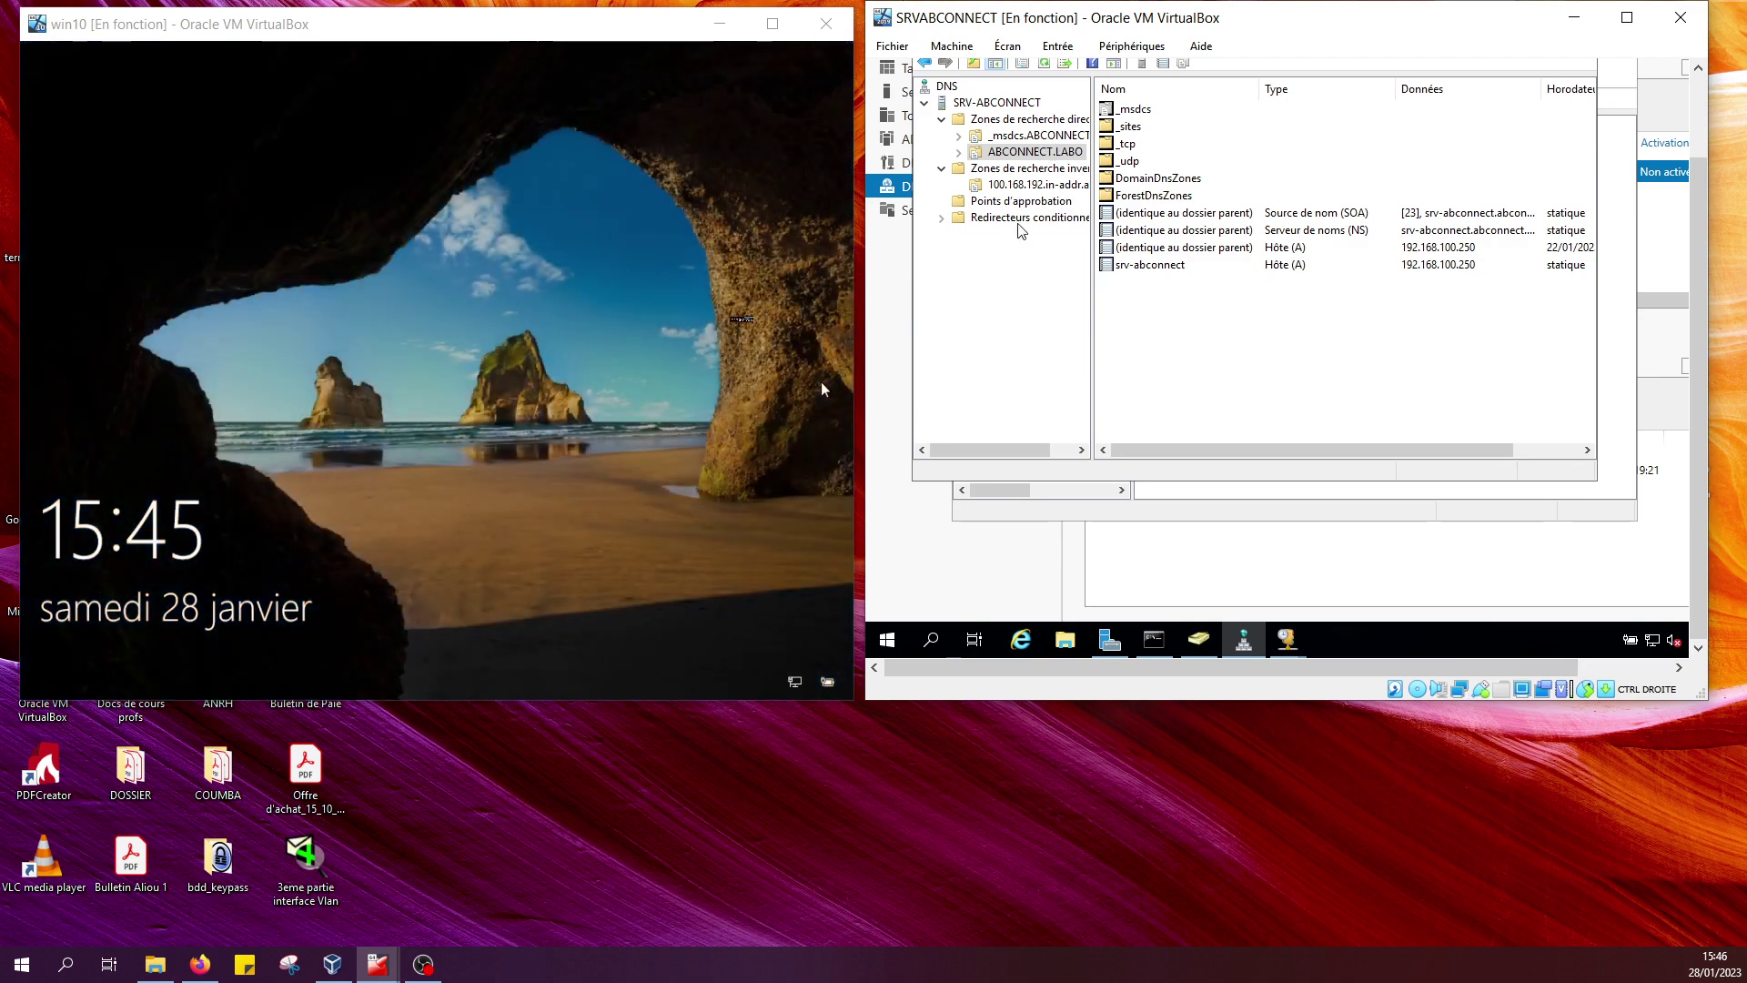
# Choose Autre utilisateur on the win10 sign-in screen, and refresh the ABCONNECT.LABO records on the server.
pyautogui.click(632, 351)
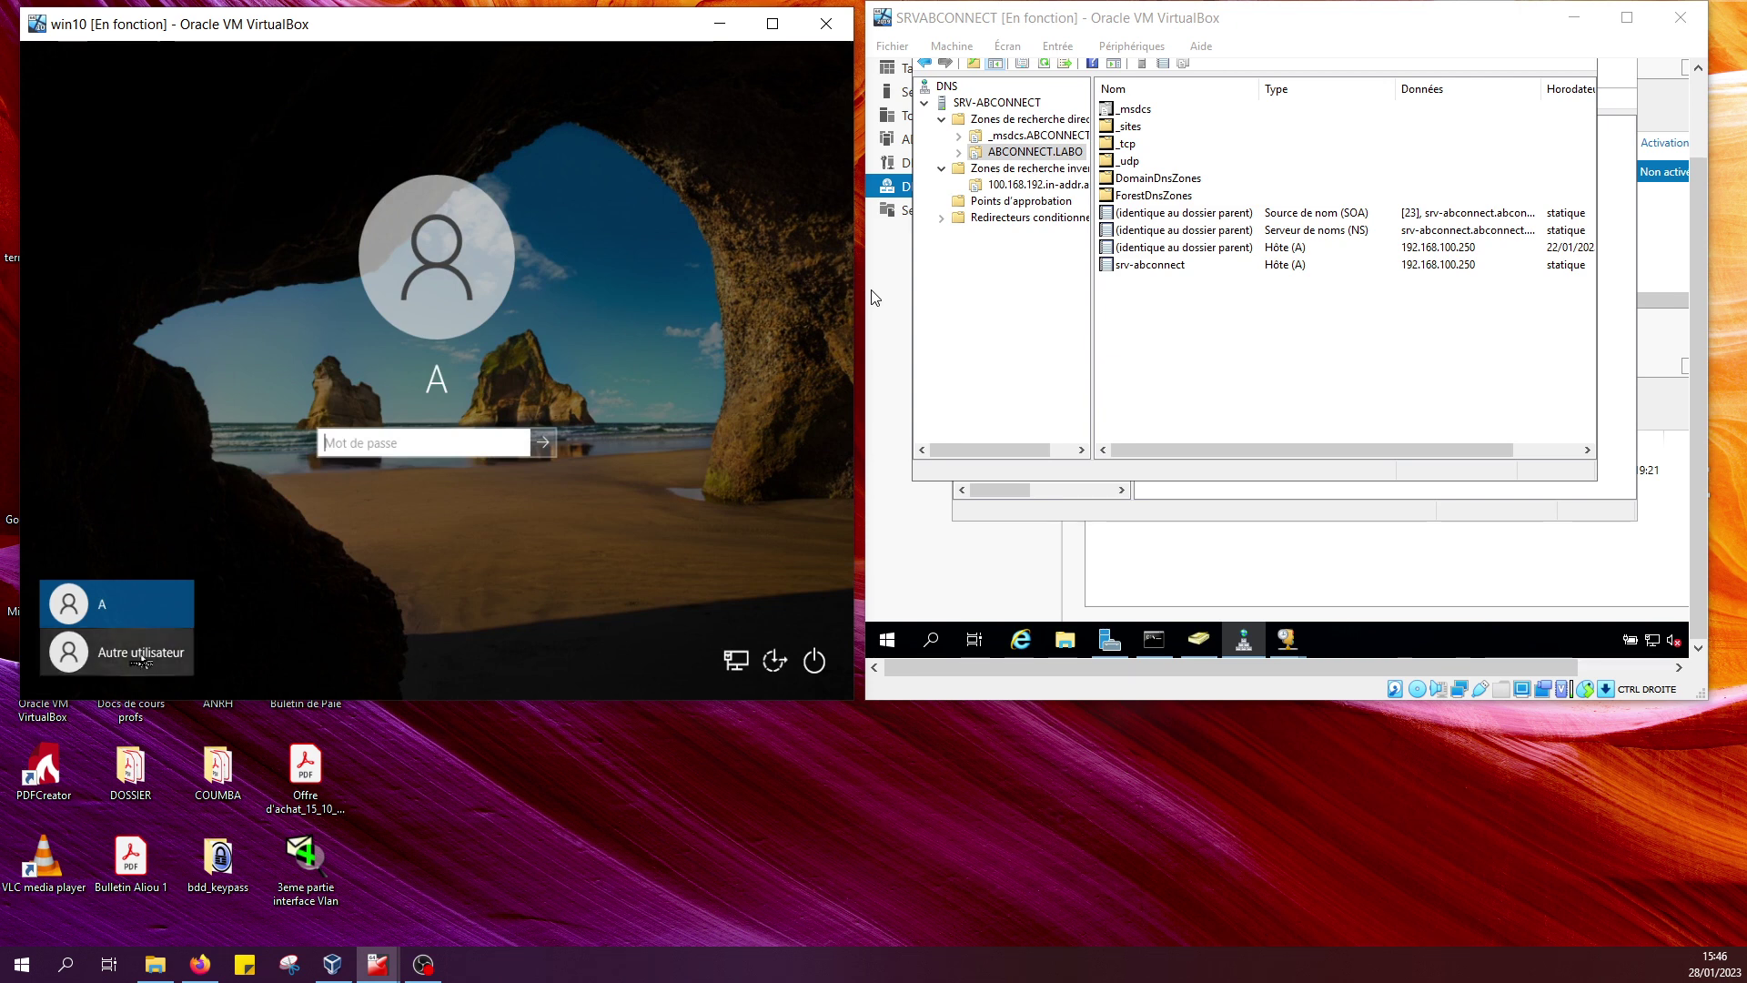
pyautogui.click(141, 662)
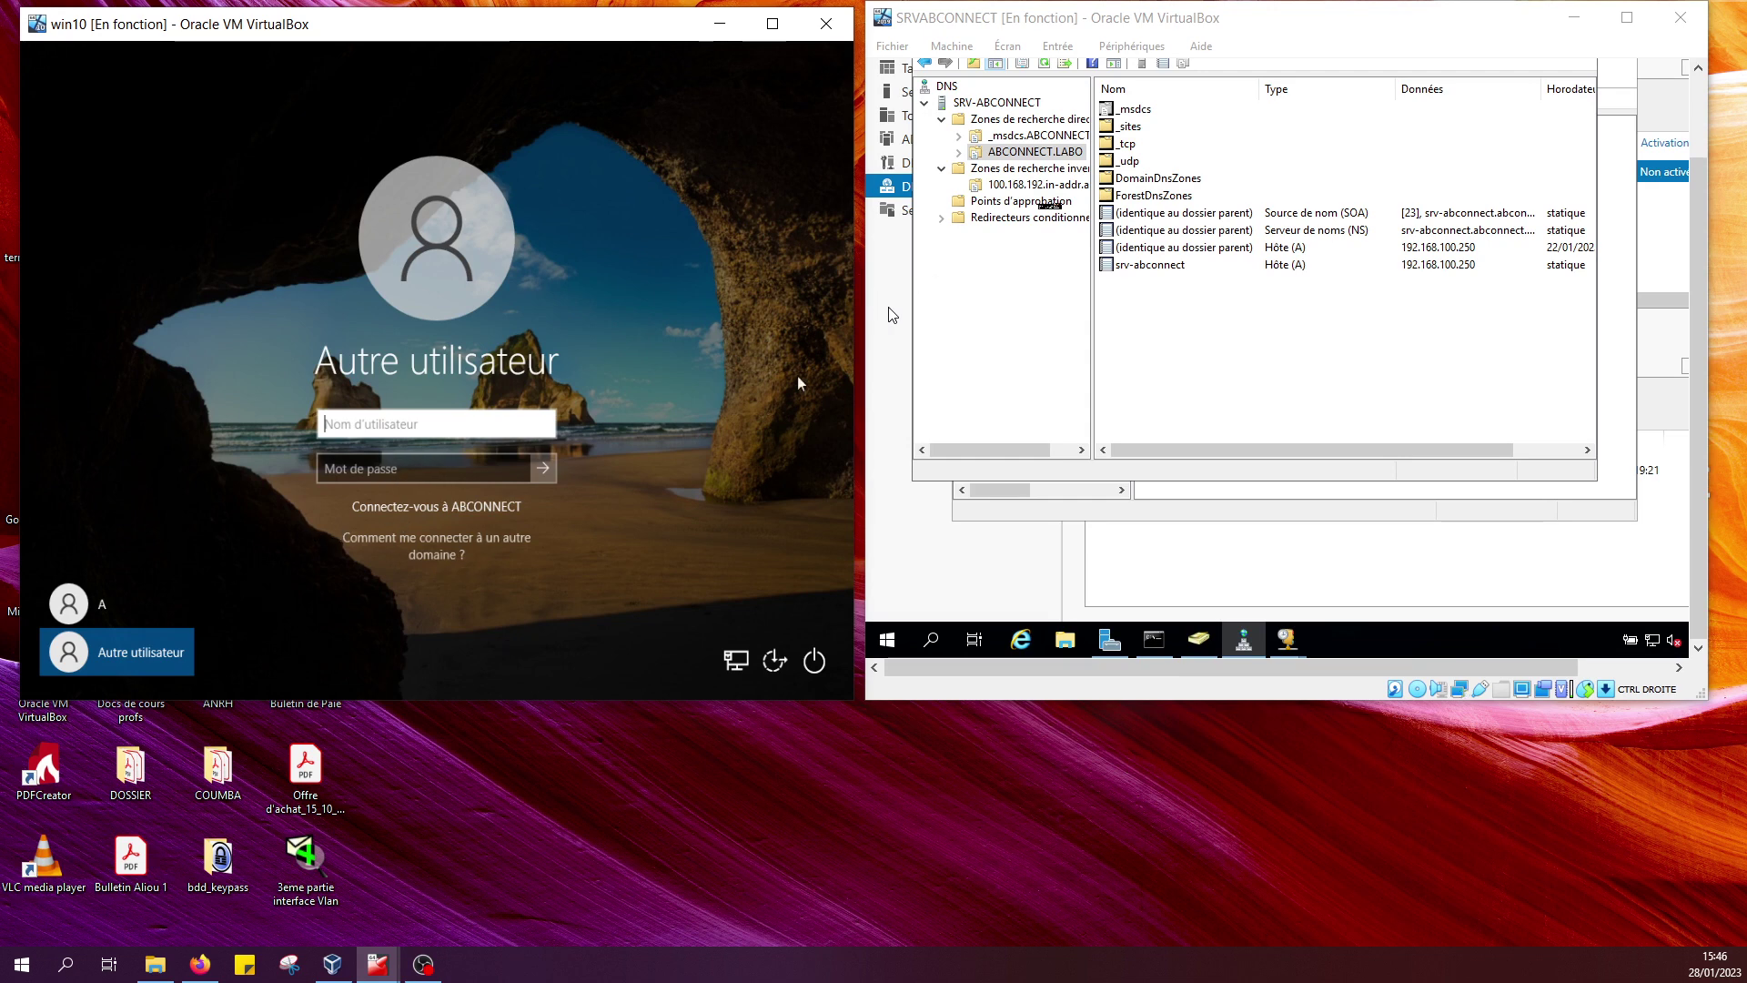
pyautogui.click(1044, 63)
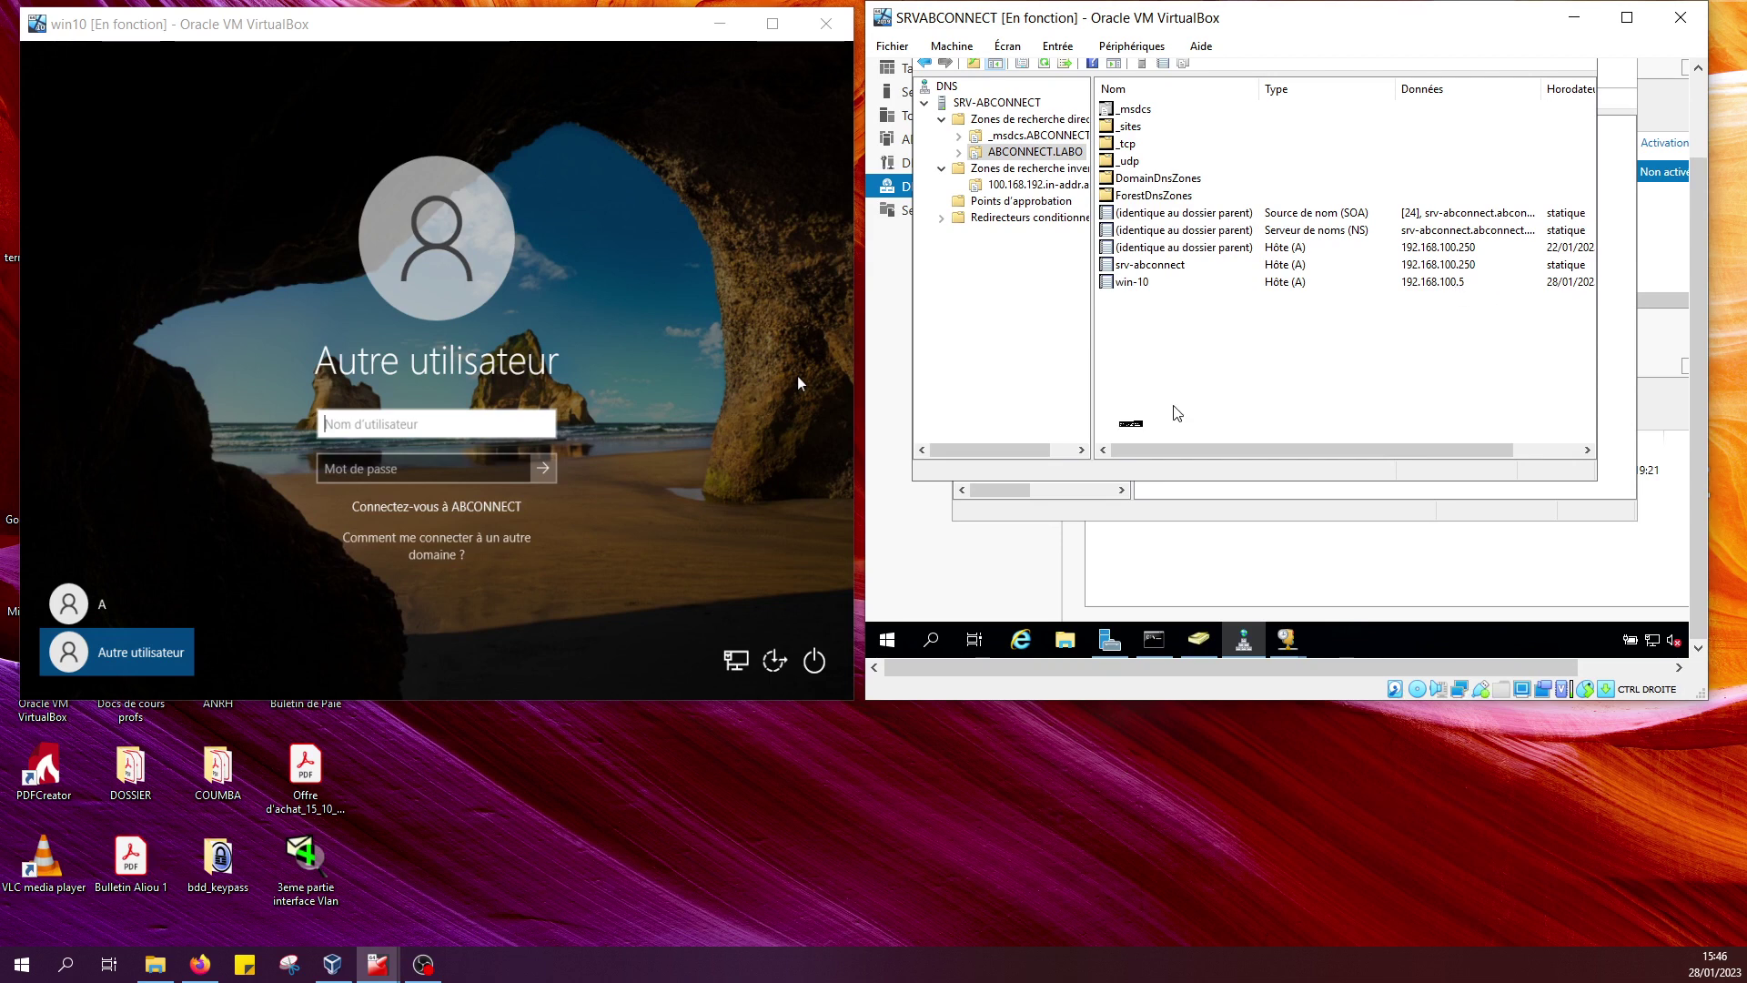
# Sign in to the ABCONNECT domain on win10 with the Directeur's user name and account password.
pyautogui.click(427, 425)
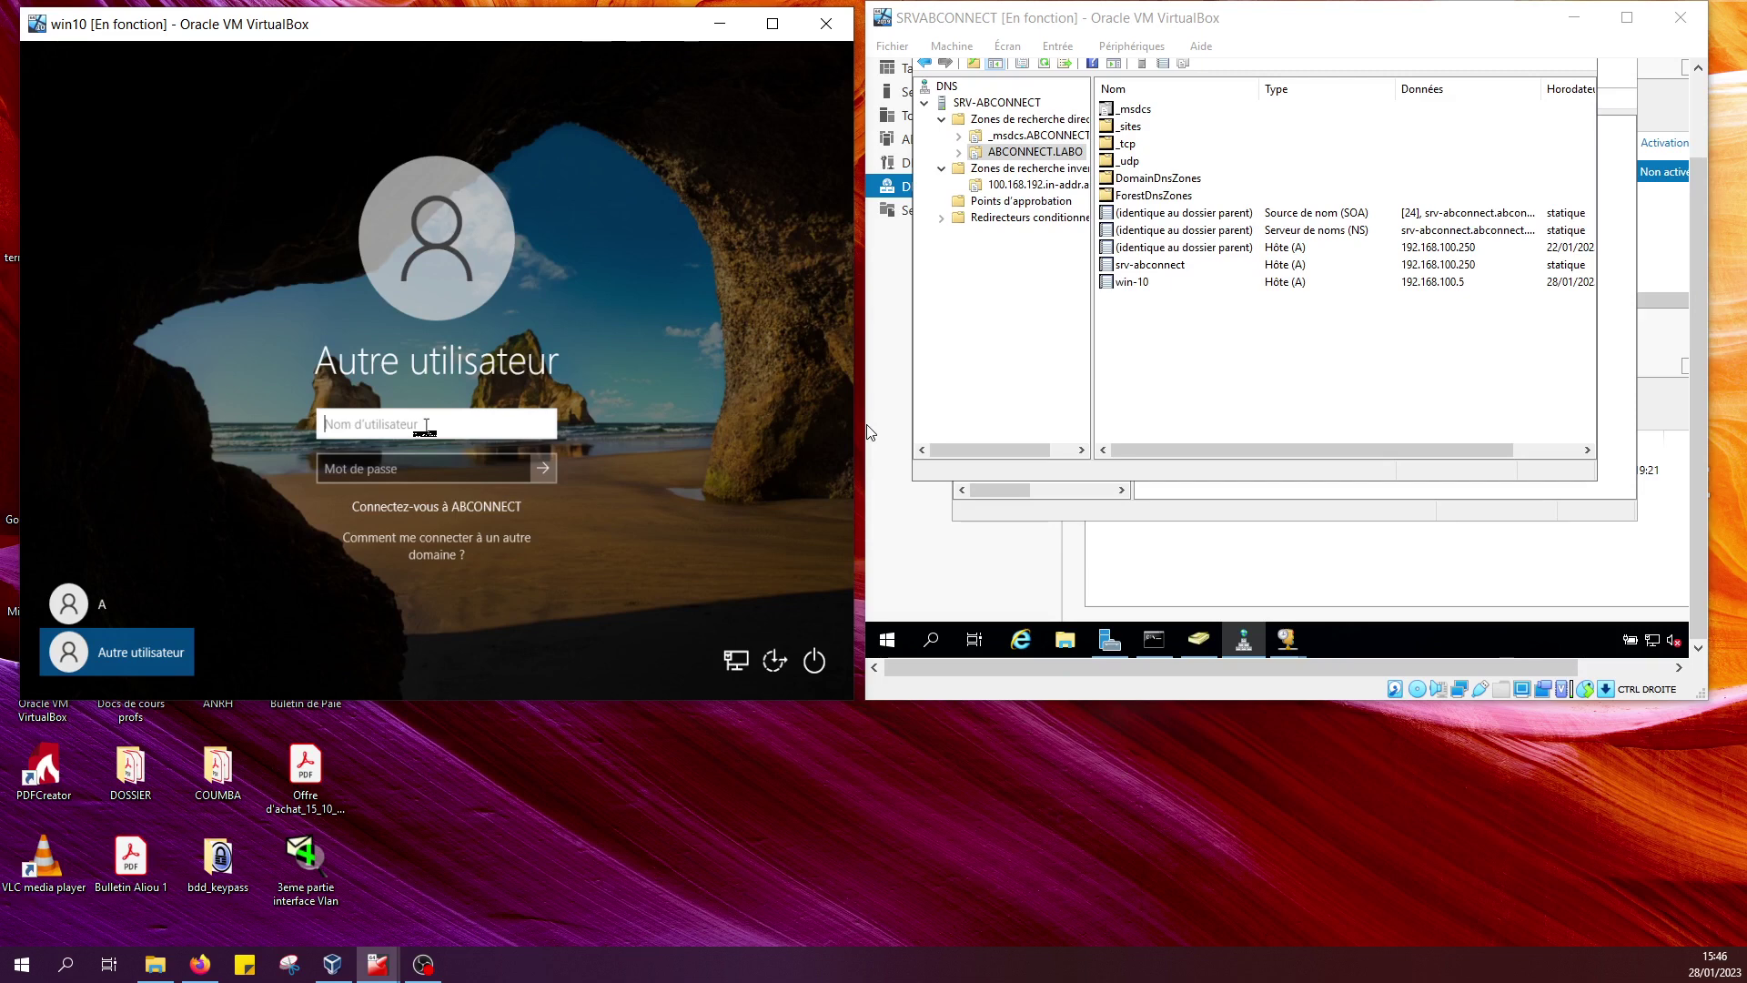
pyautogui.write('bob')
pyautogui.press('Tab')
pyautogui.press('capslock')
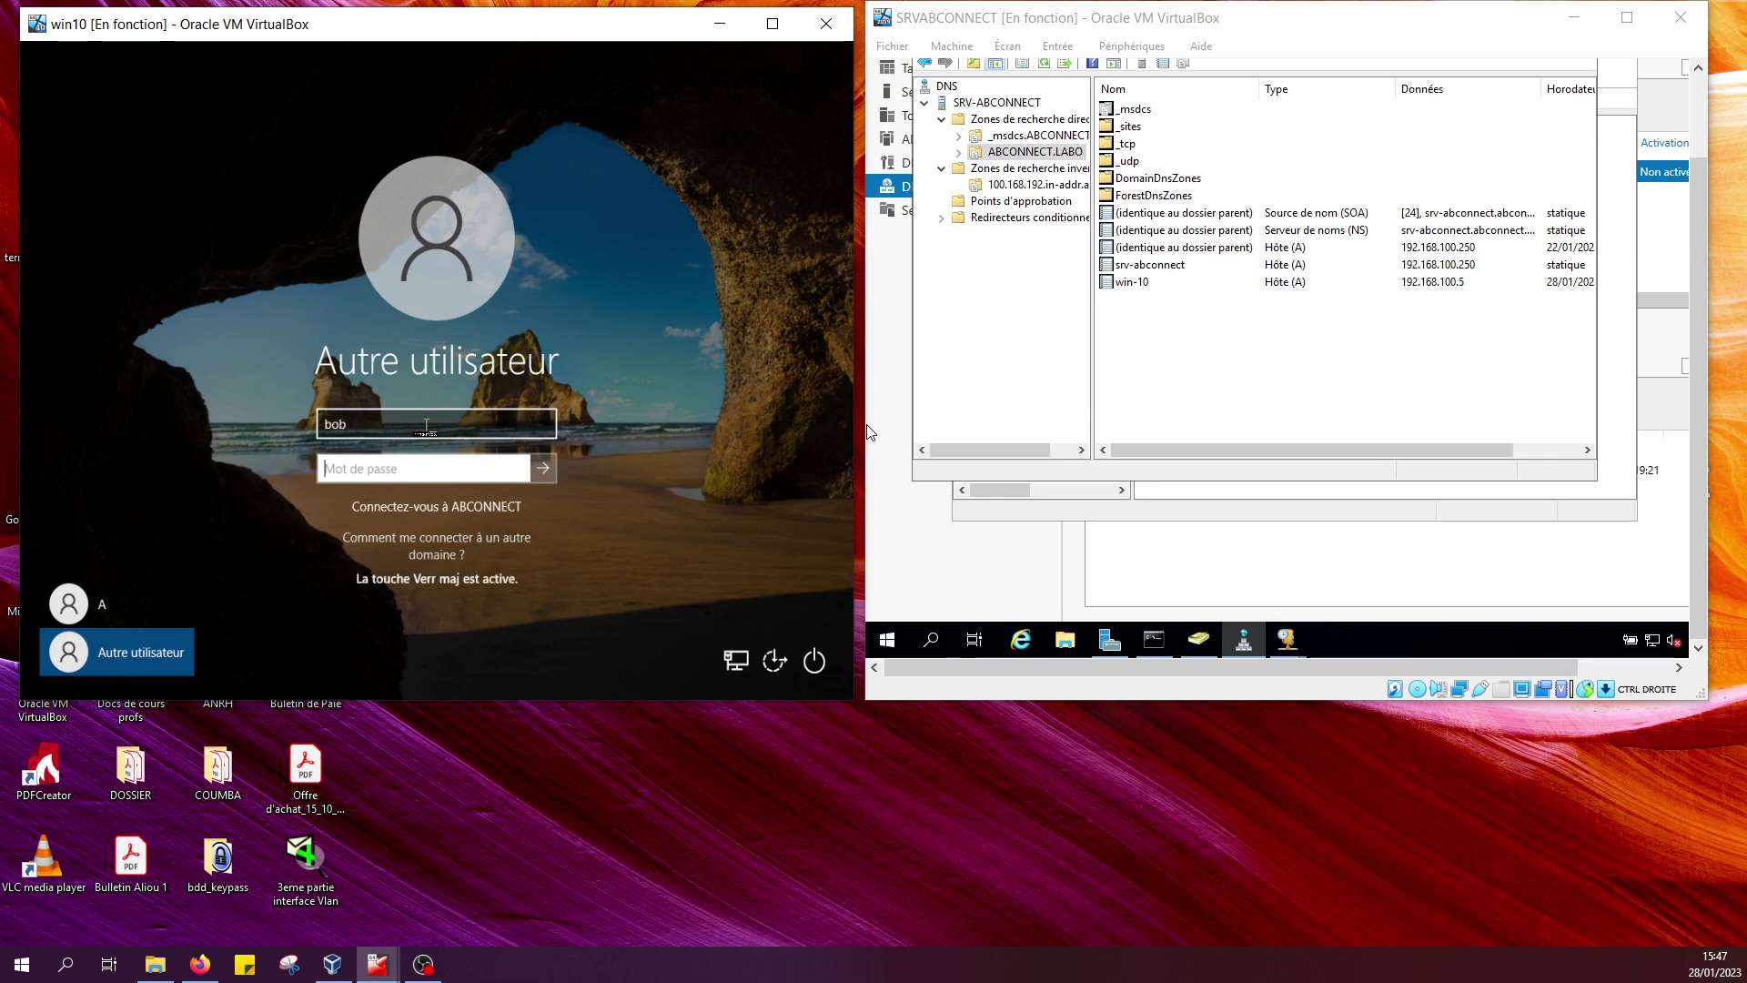
pyautogui.write('P')
pyautogui.press('capslock')
pyautogui.write('******')
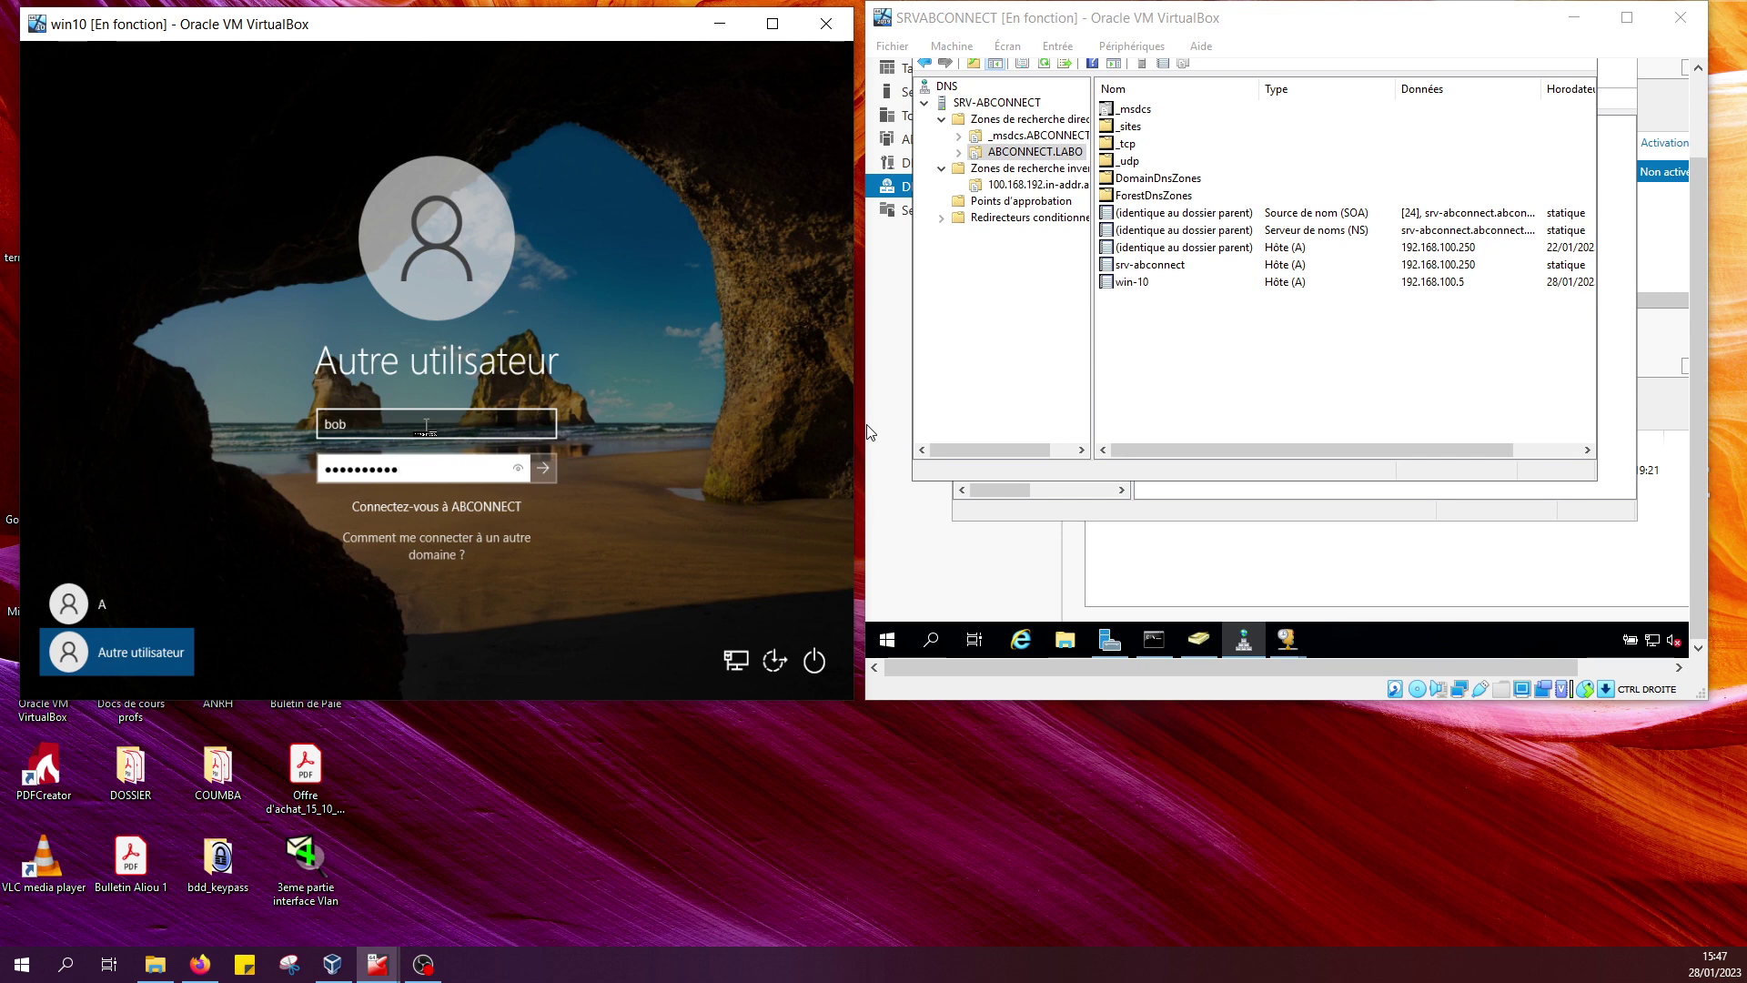
pyautogui.press('Return')
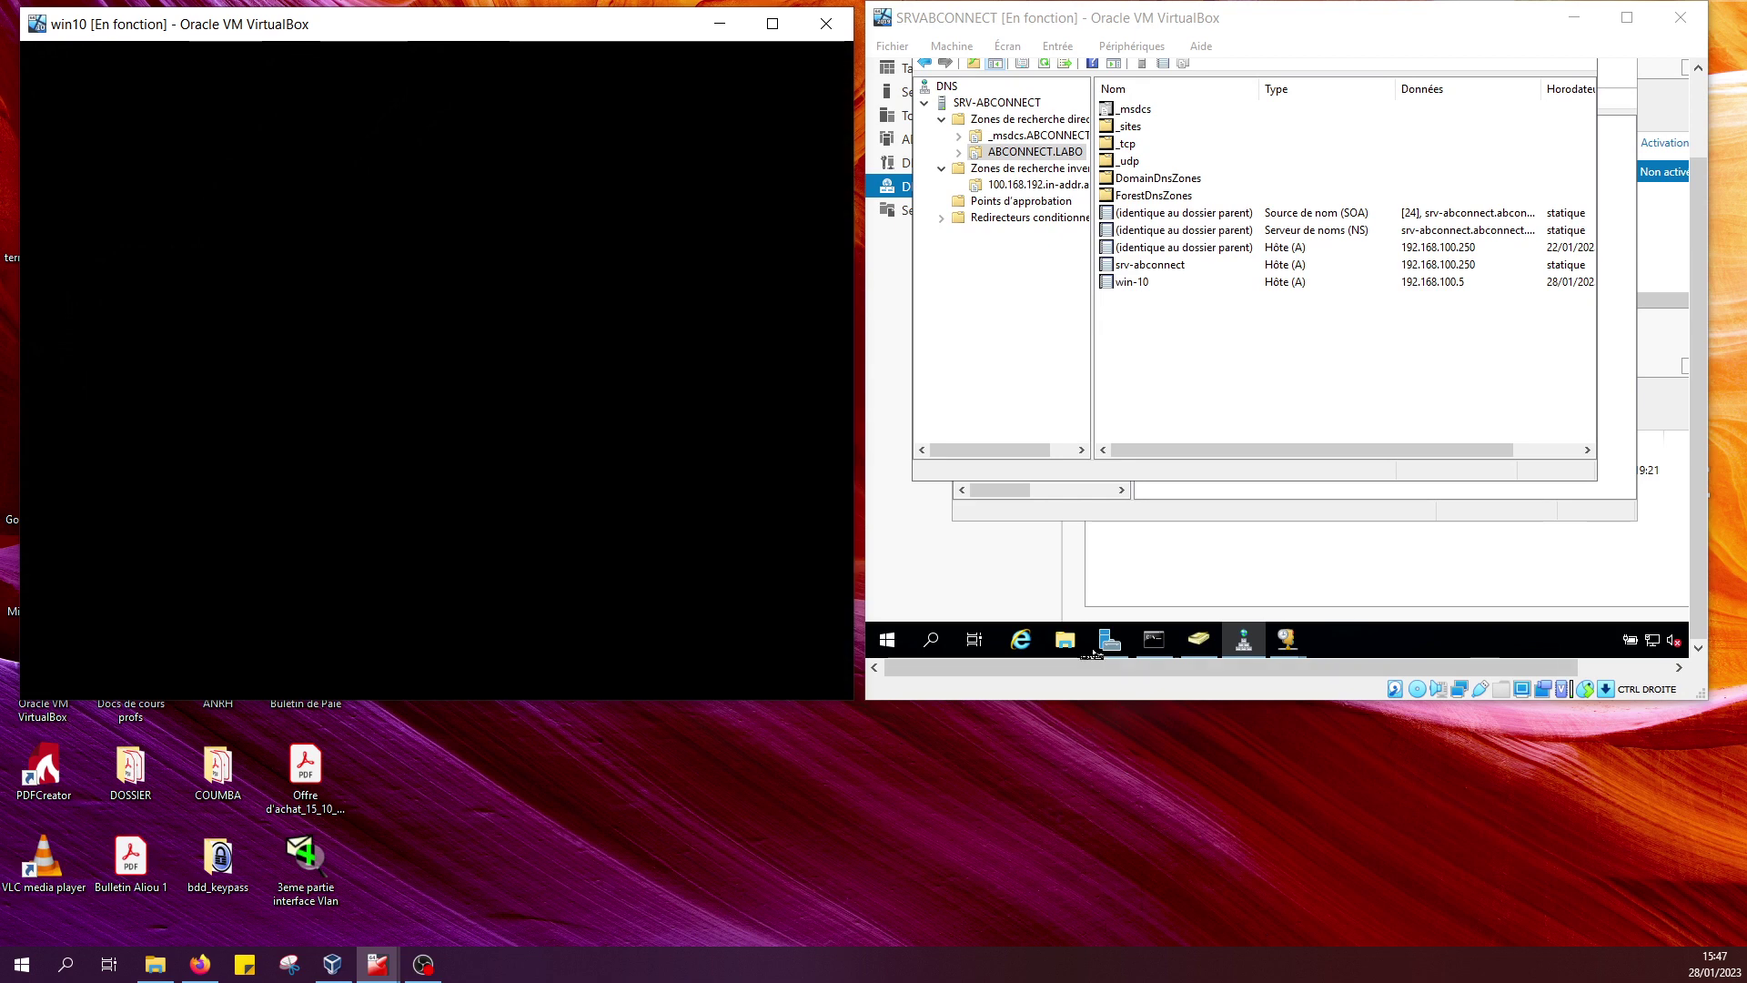
# Restore a DHCP console on the server and examine the scope's address pool and address leases.
pyautogui.click(1291, 645)
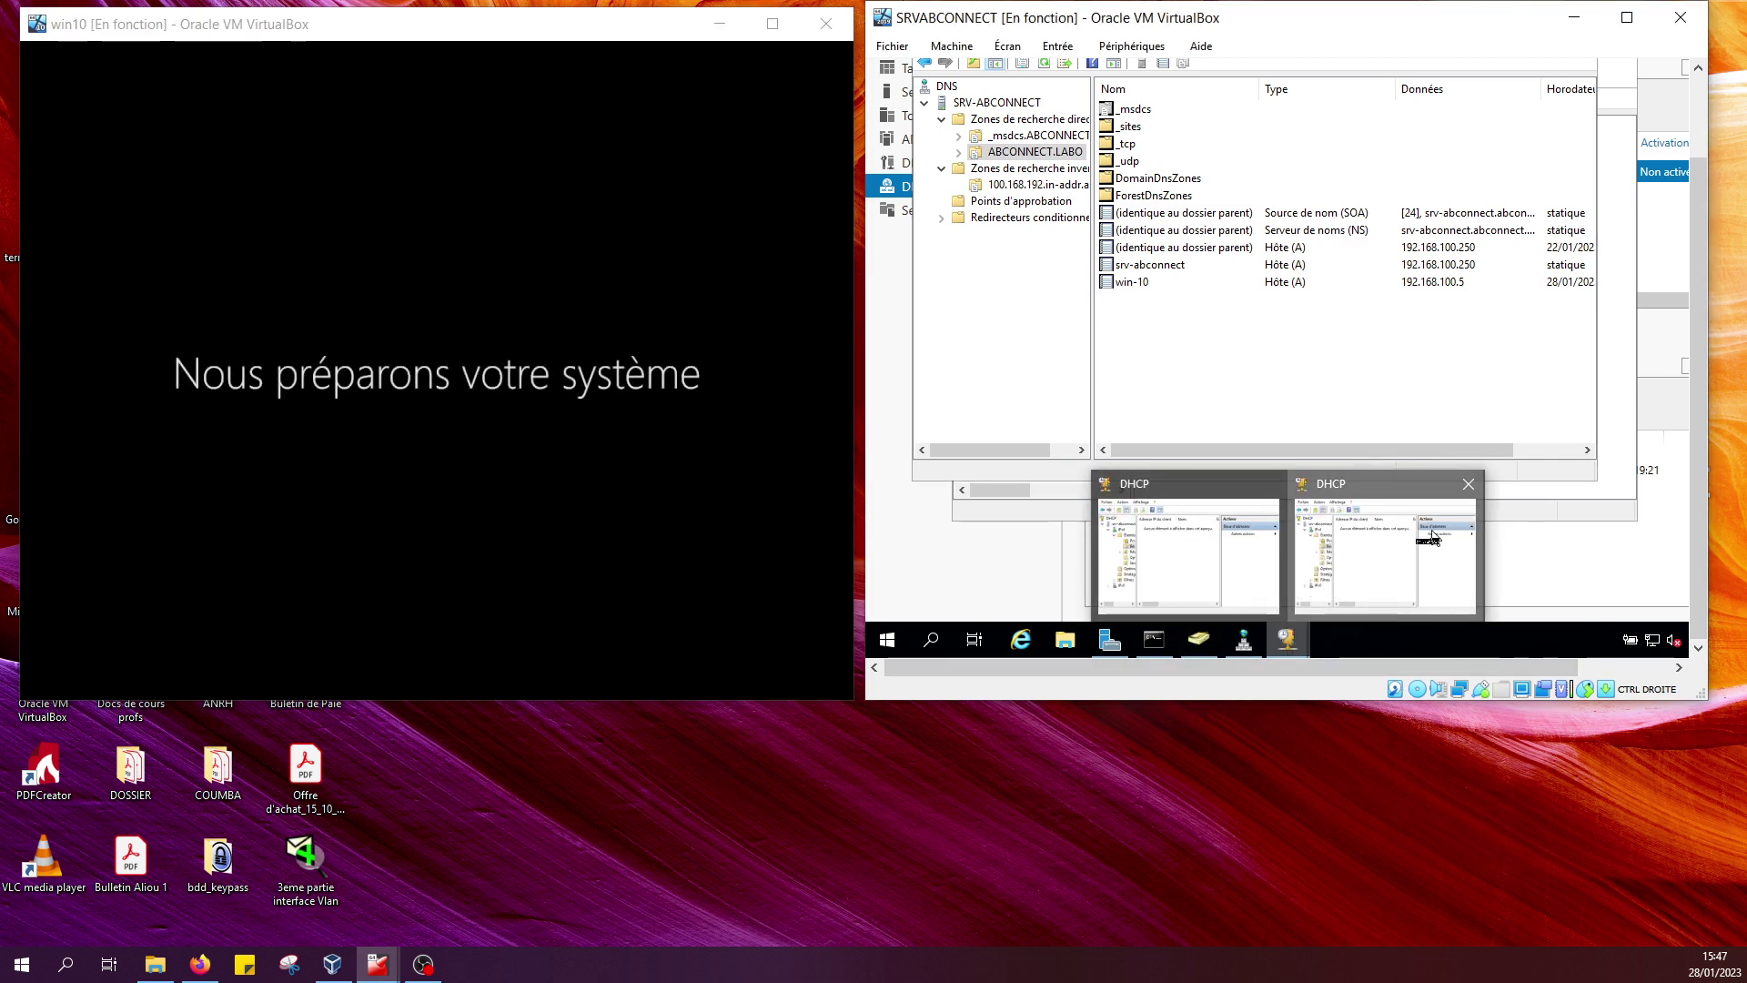
pyautogui.click(1287, 564)
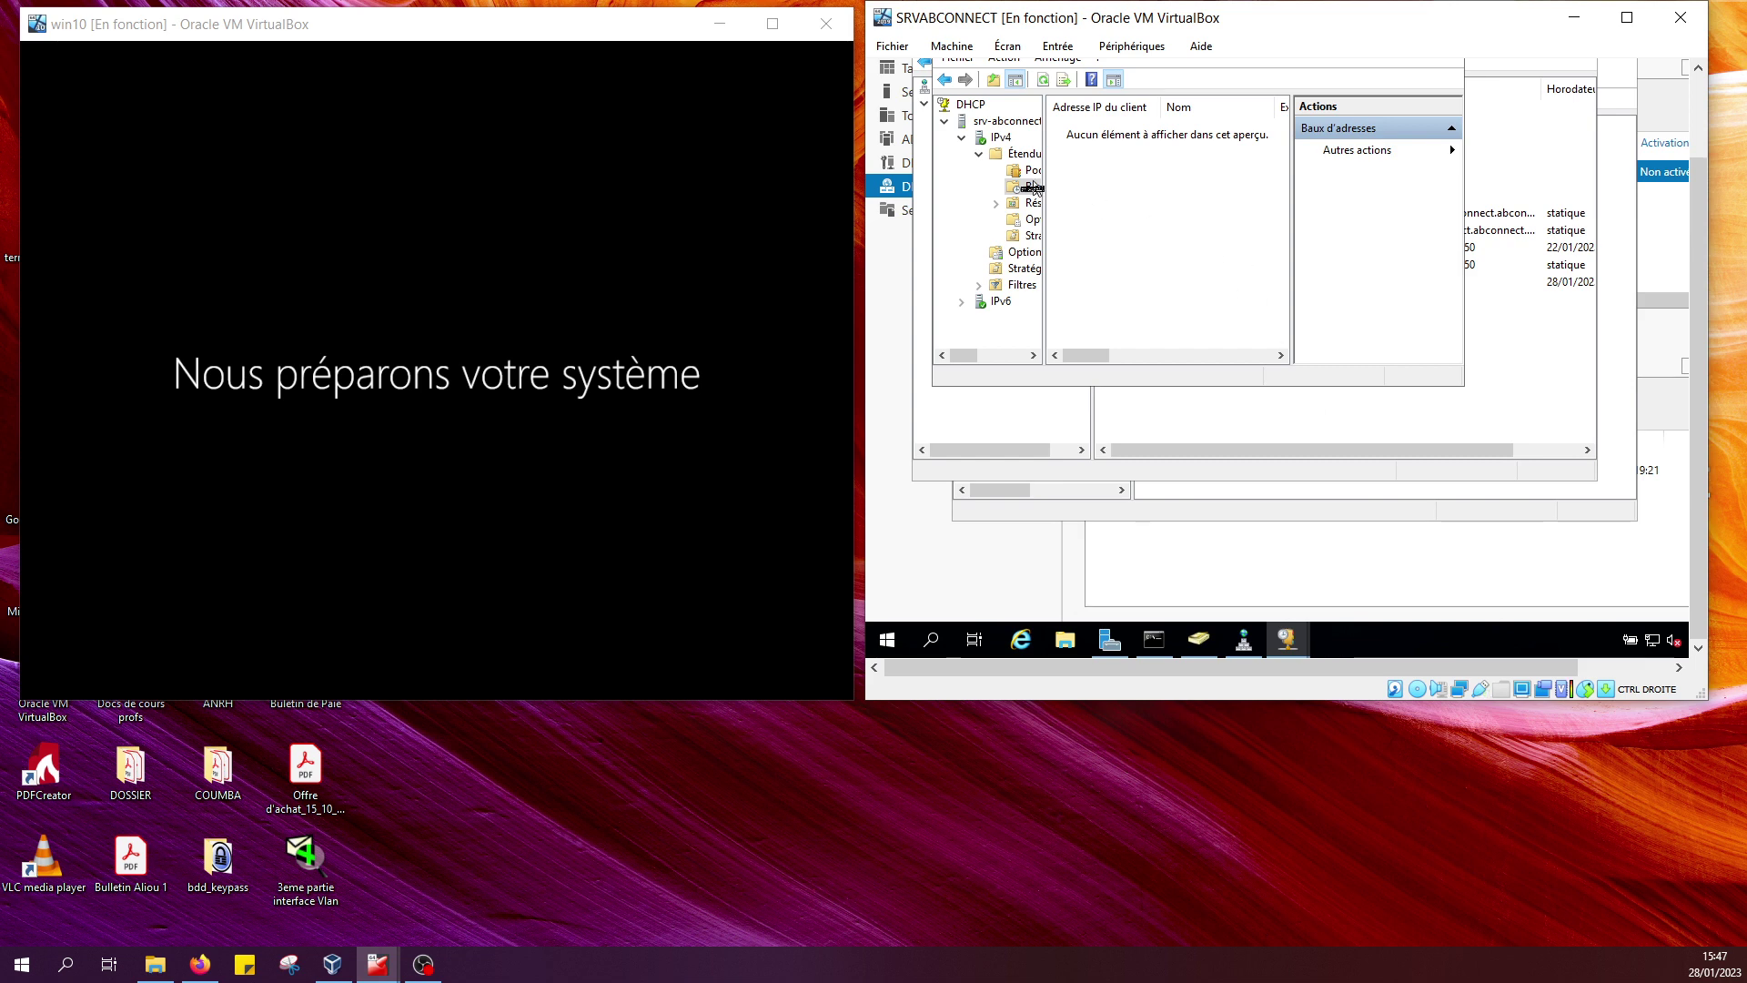
pyautogui.click(1029, 171)
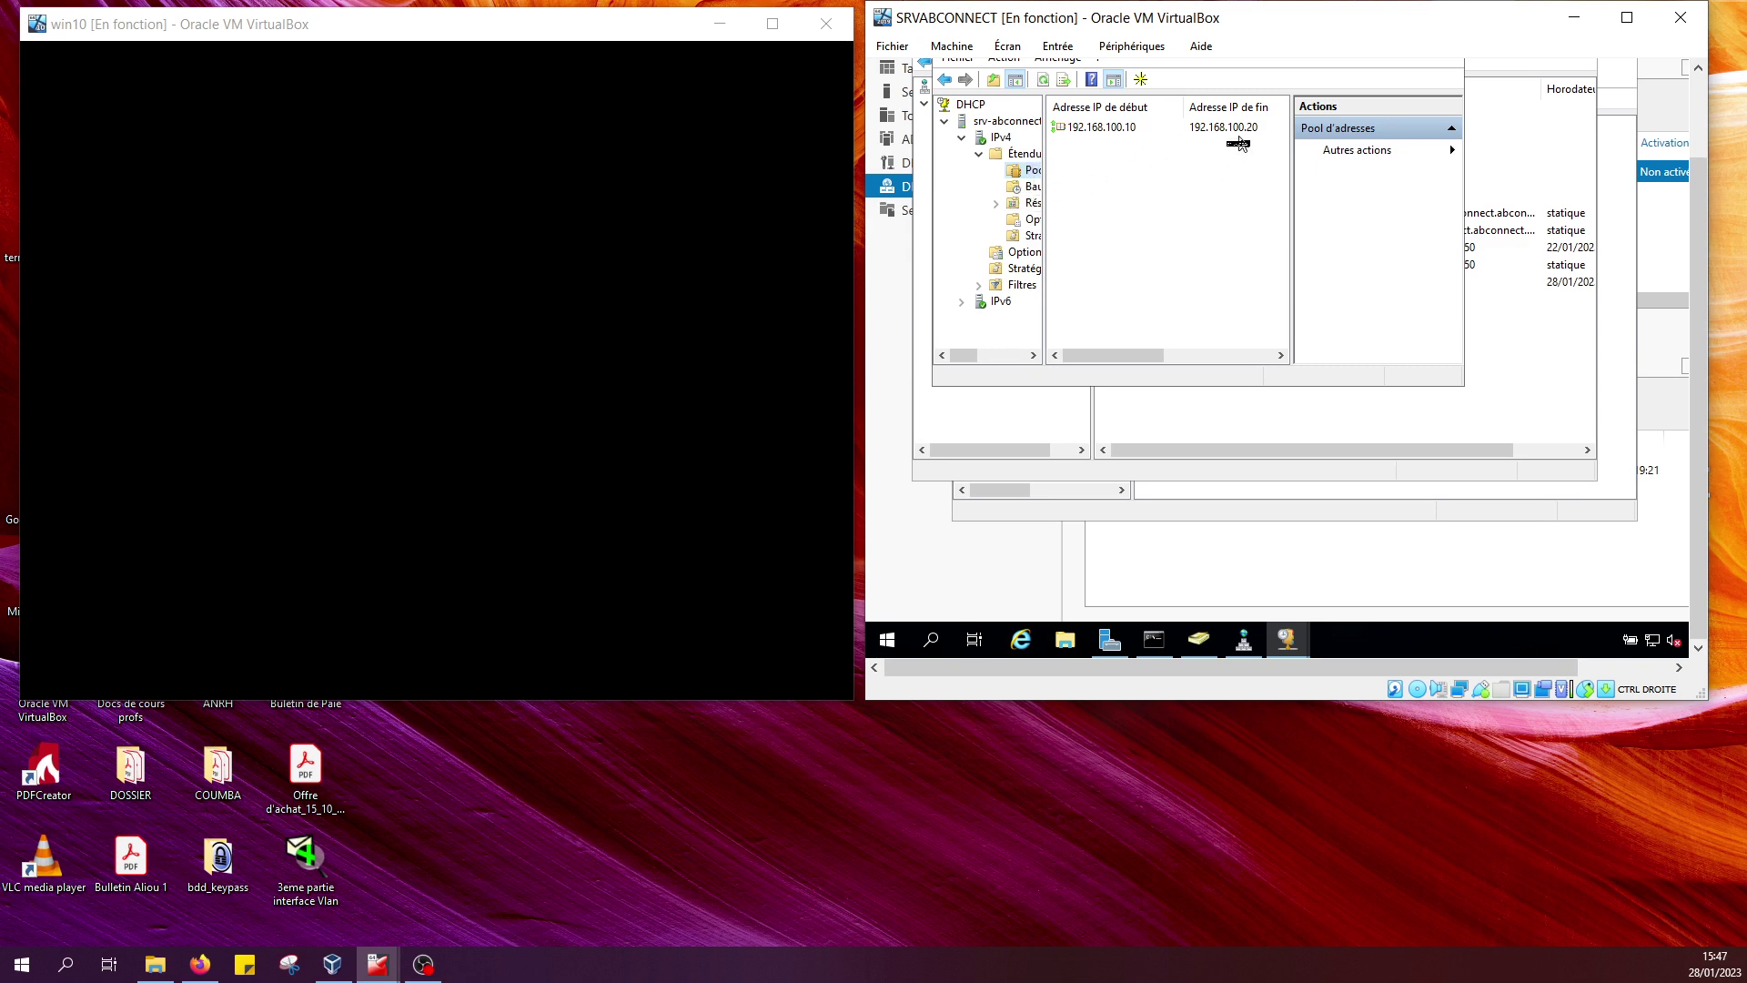
pyautogui.click(1024, 186)
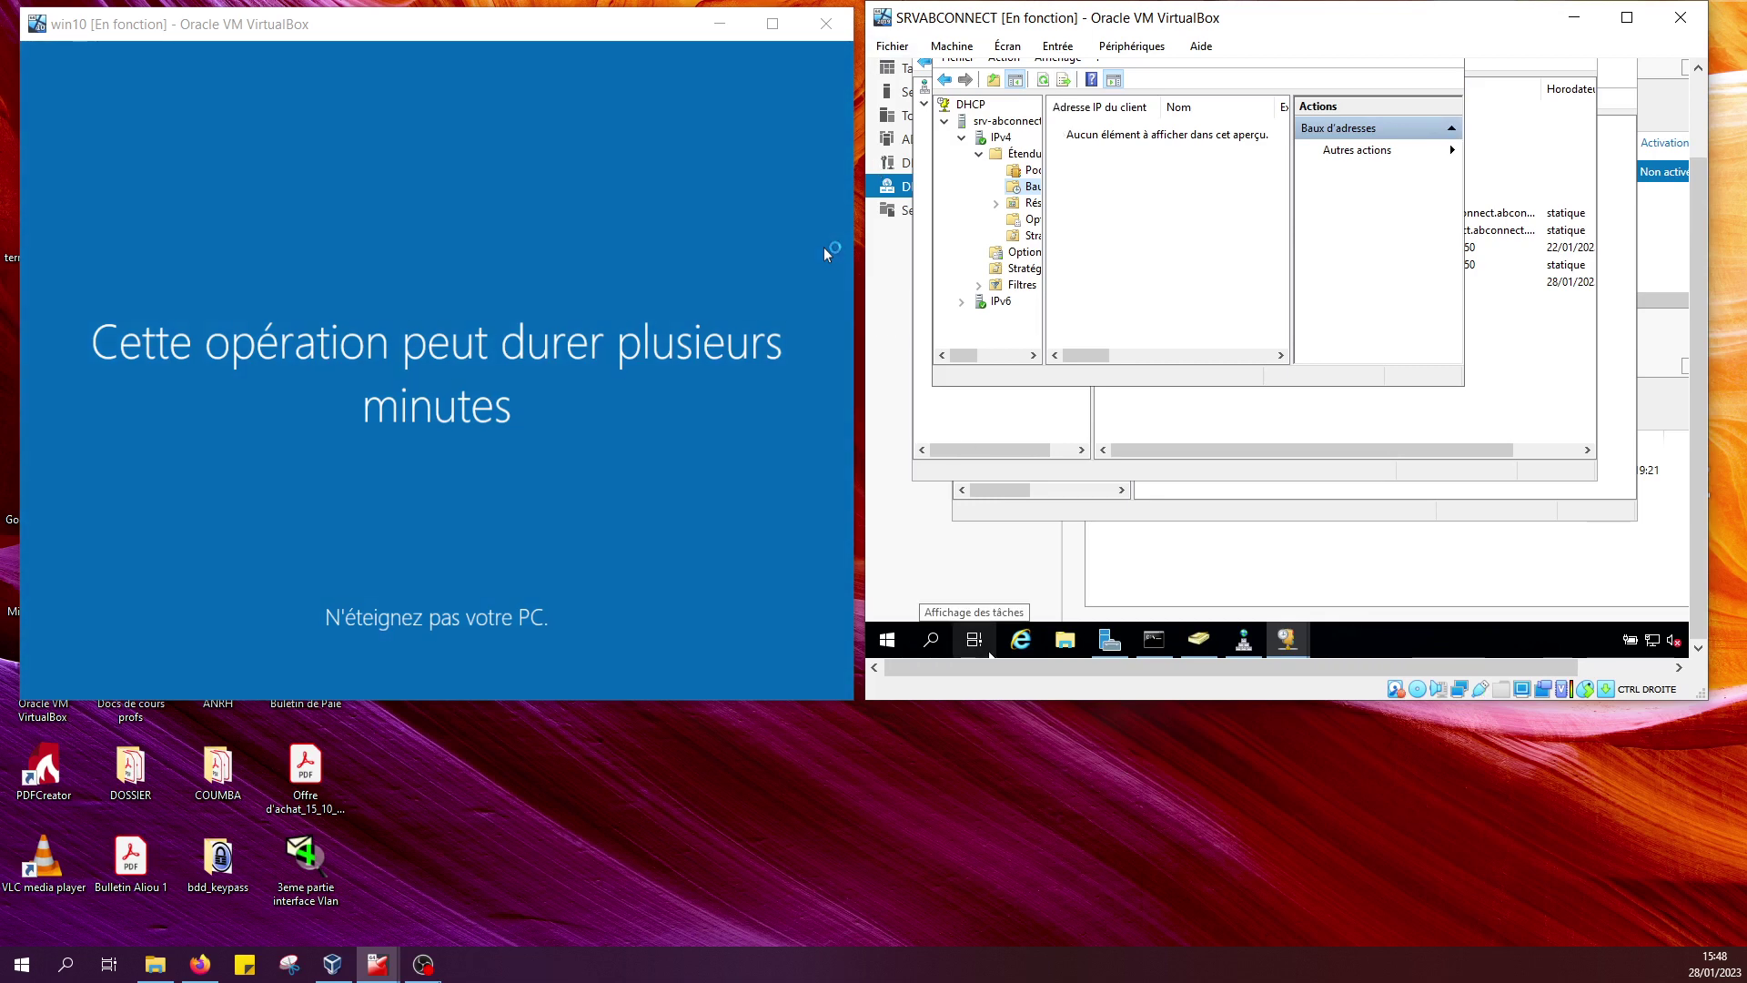
# Switch to the Pfsense-R100 virtual machine, examine its WAN, LAN and DMZ interface addresses, and minimize its window.
pyautogui.click(314, 975)
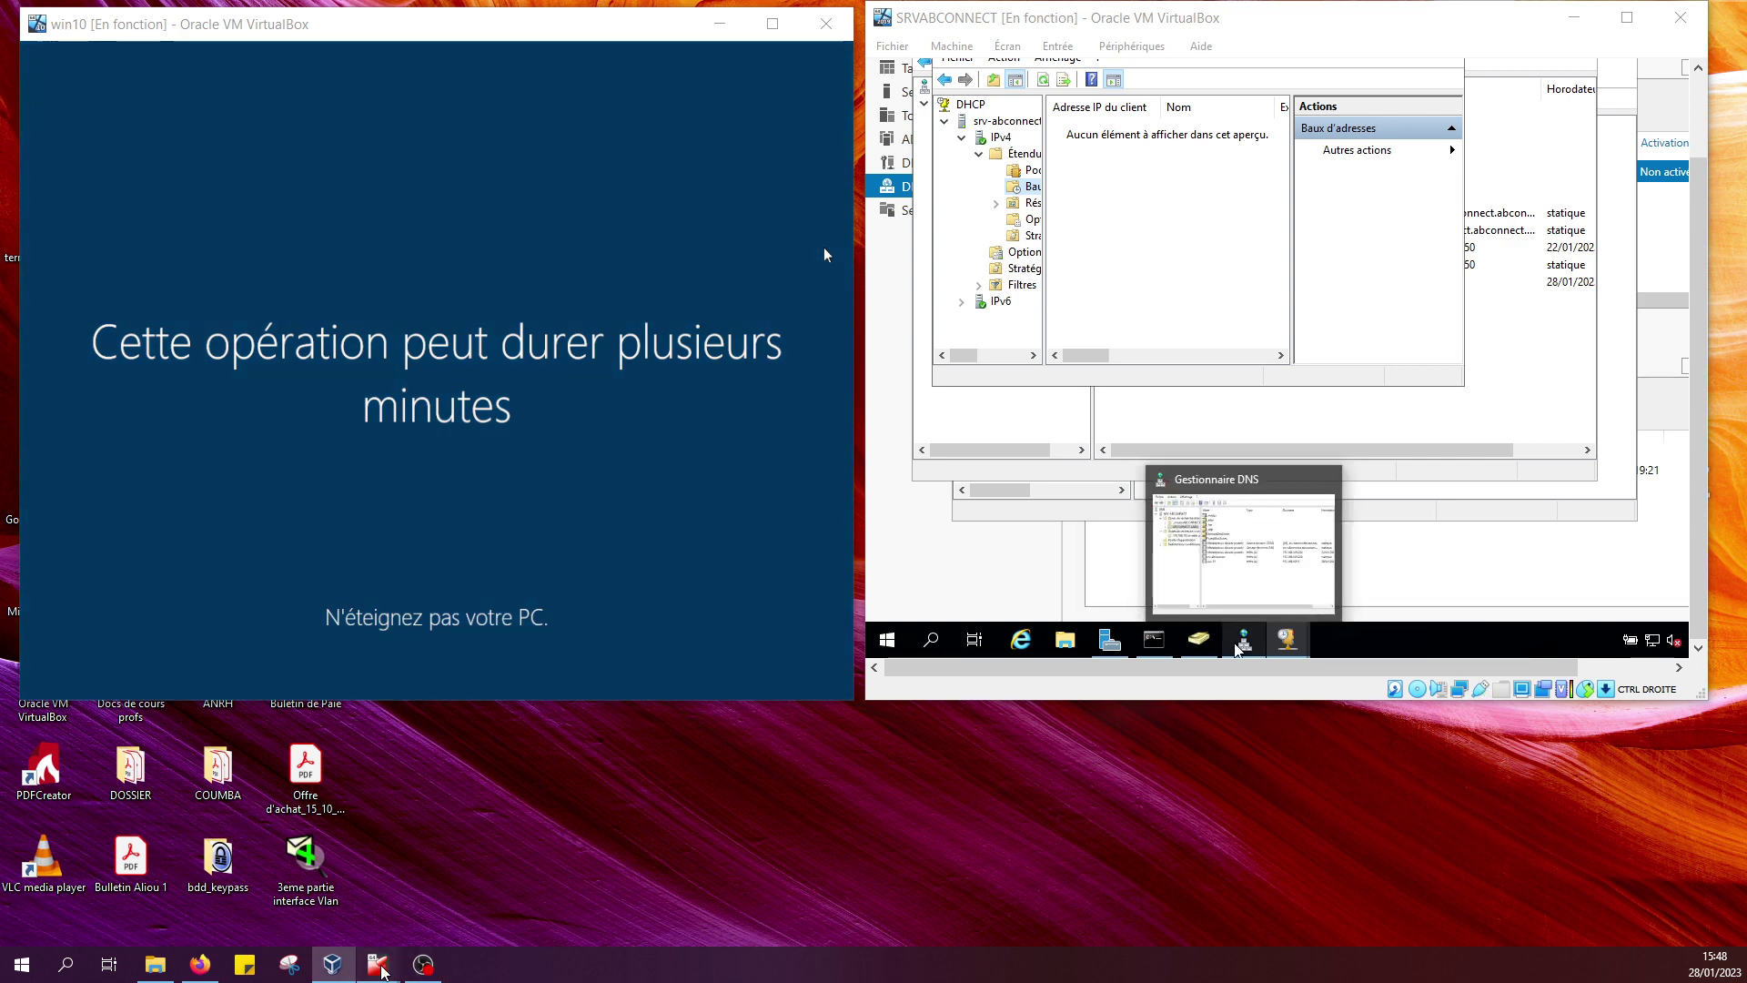
pyautogui.moveTo(382, 972)
pyautogui.click(233, 892)
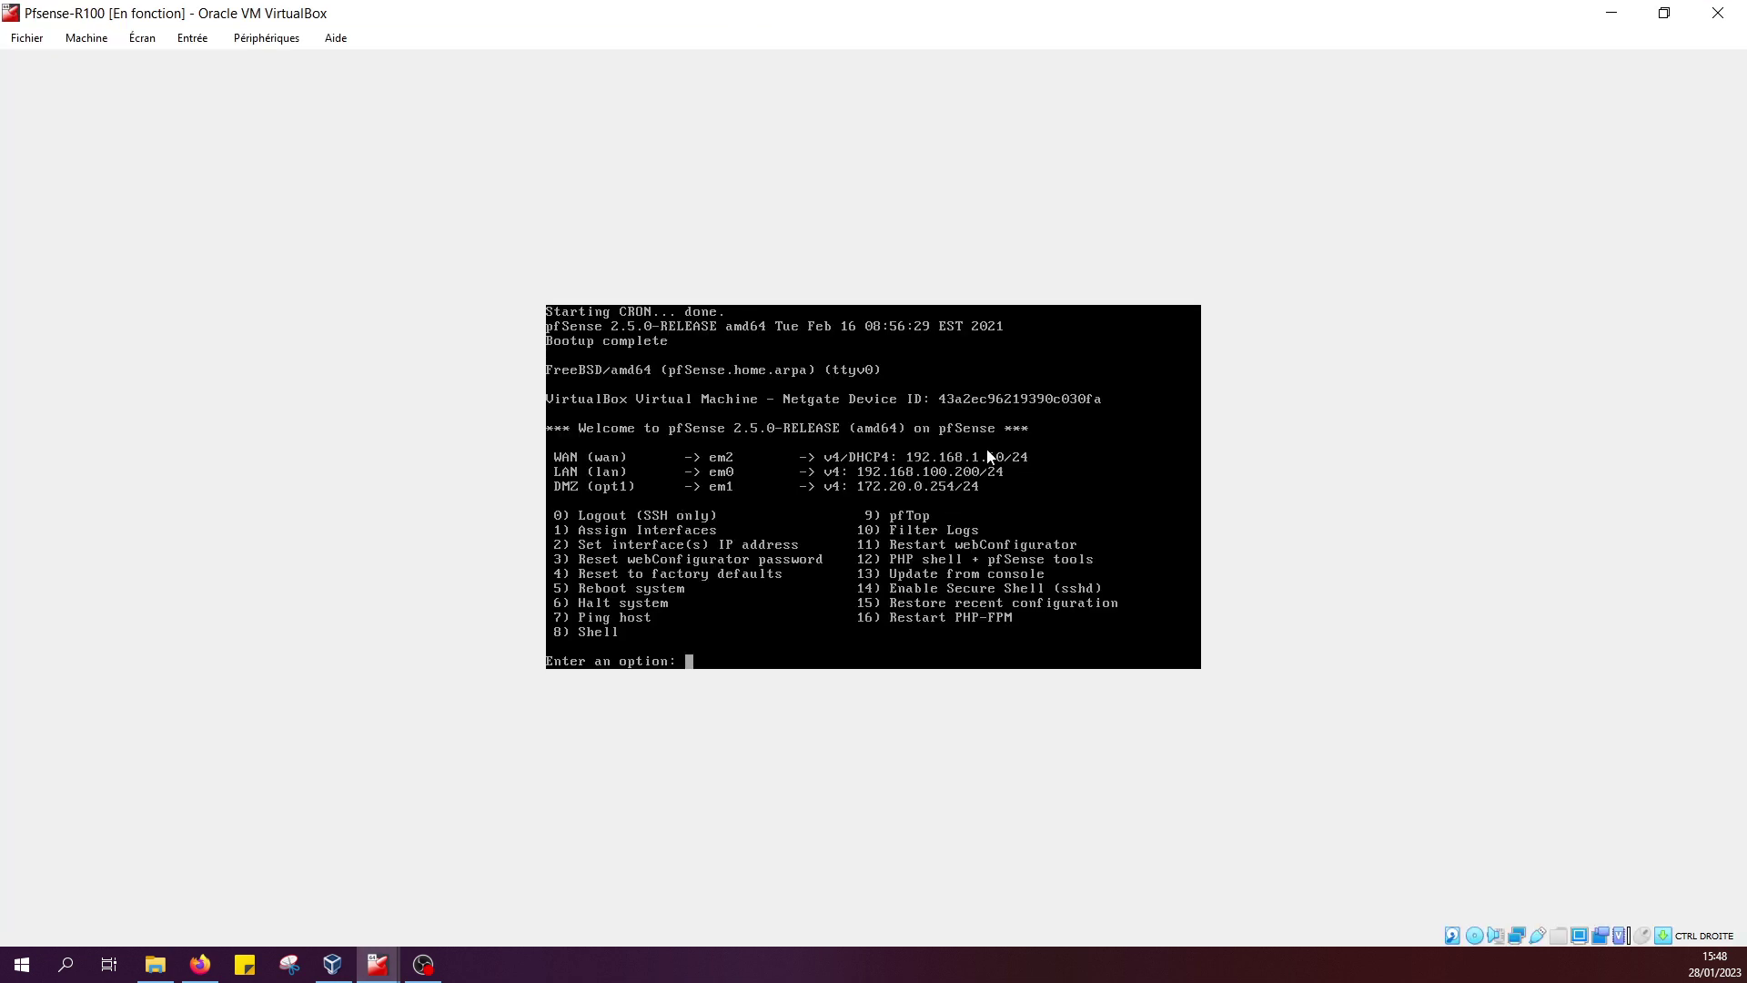
pyautogui.click(1613, 14)
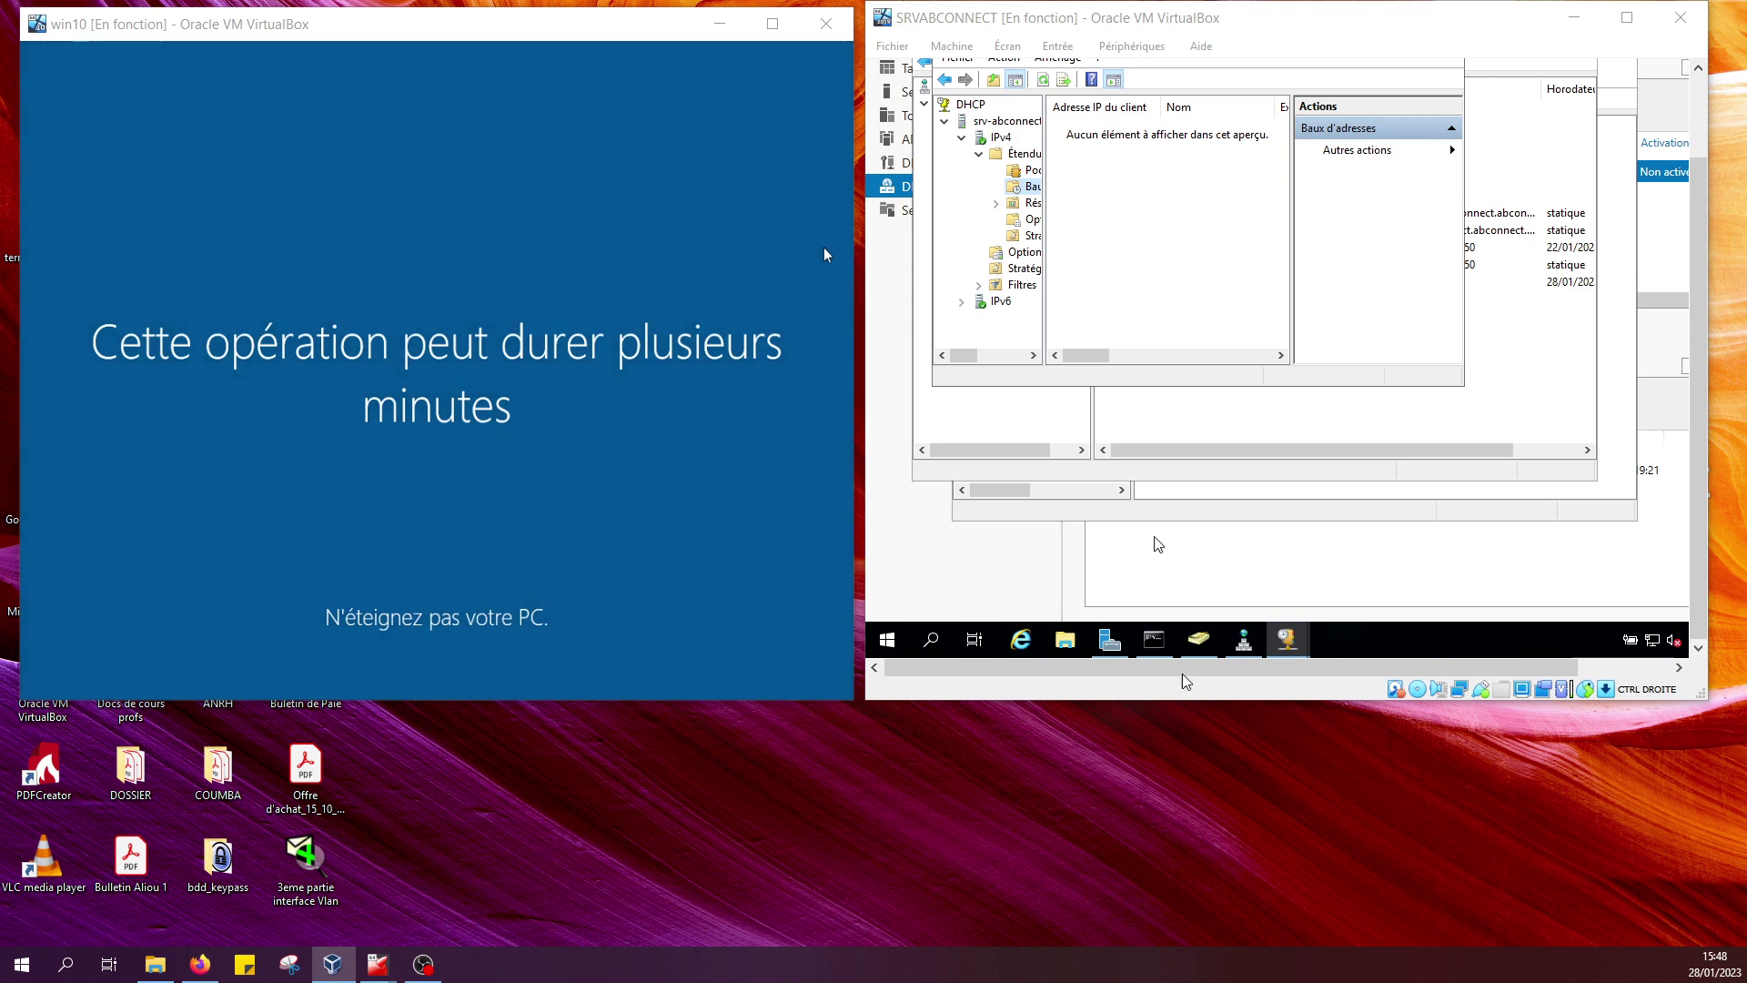
# Bring Active Directory Users and Computers to the front on SRVABCONNECT and minimize it.
pyautogui.click(1198, 640)
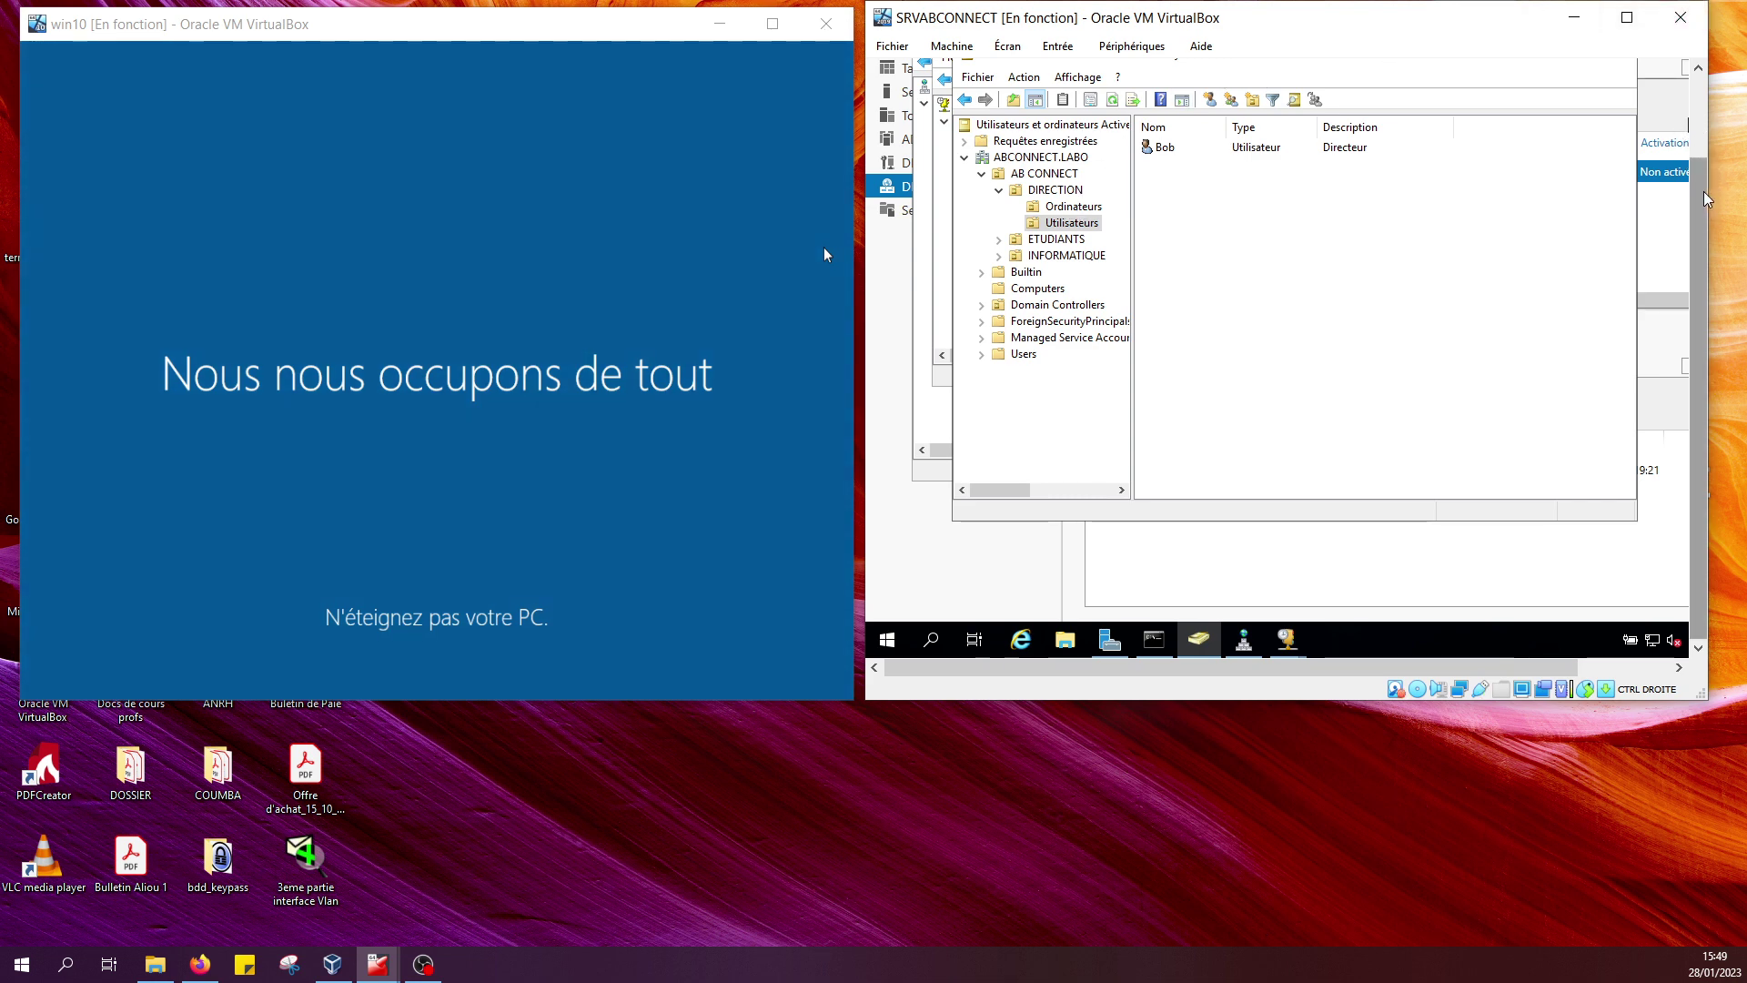
pyautogui.scroll(2, 1705, 199)
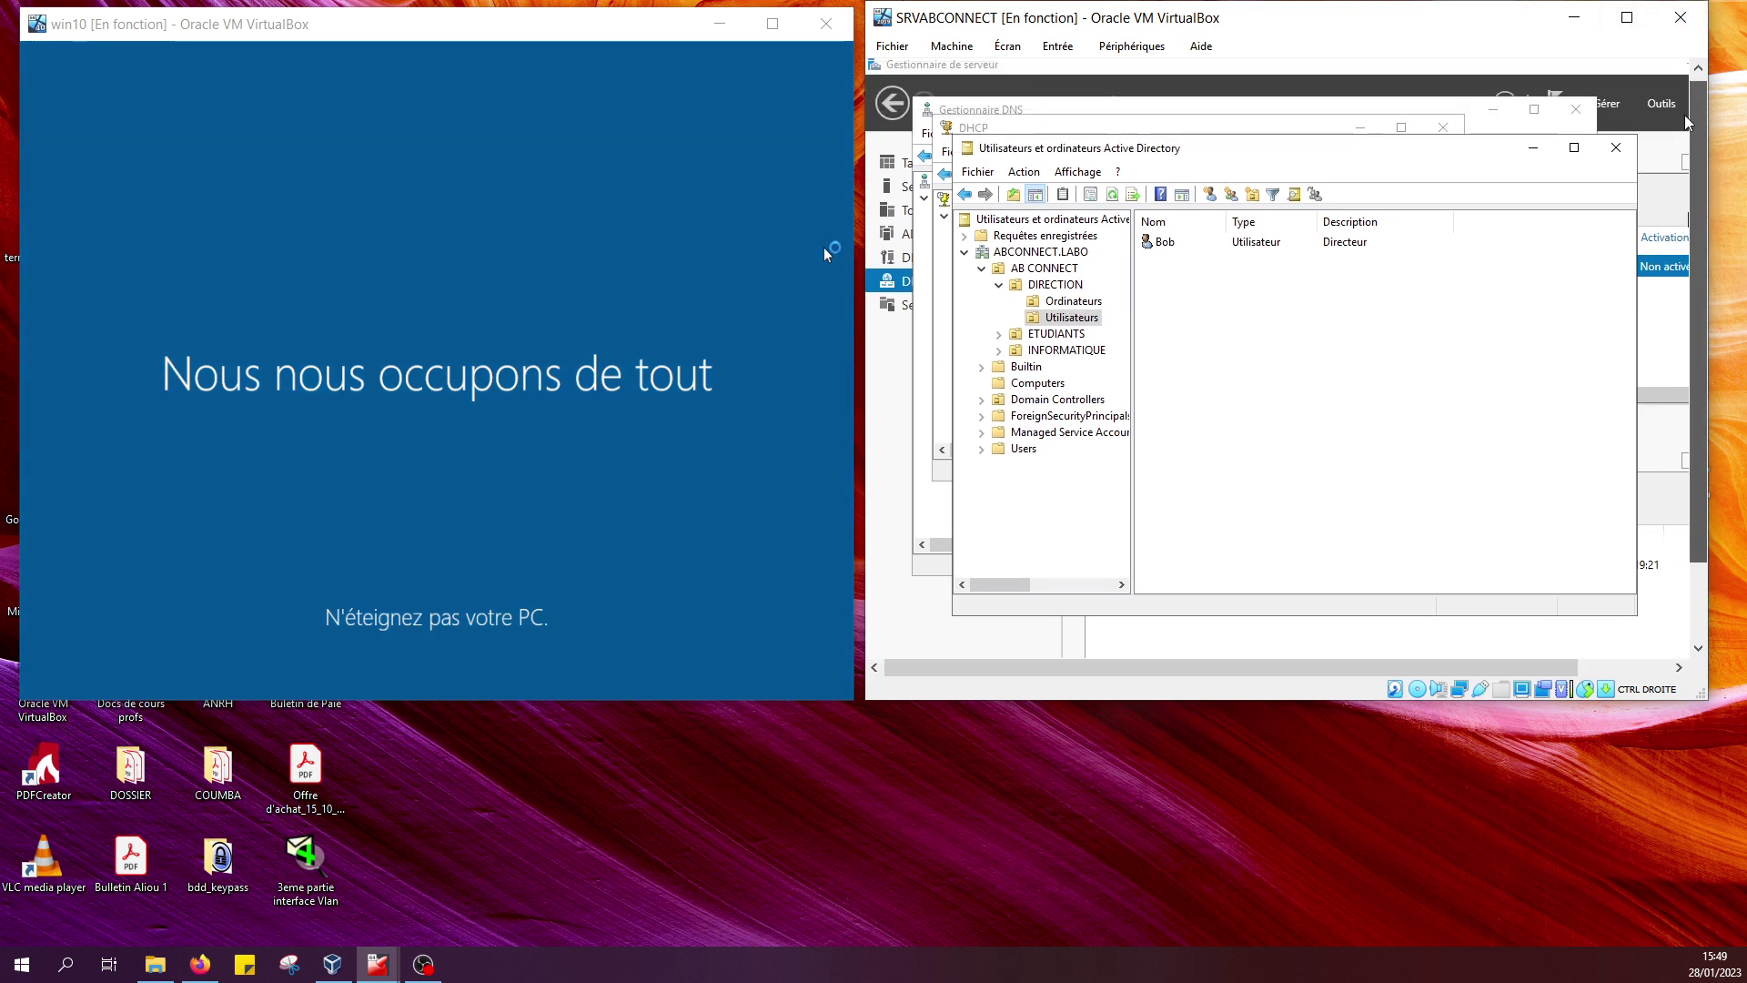
pyautogui.click(1536, 151)
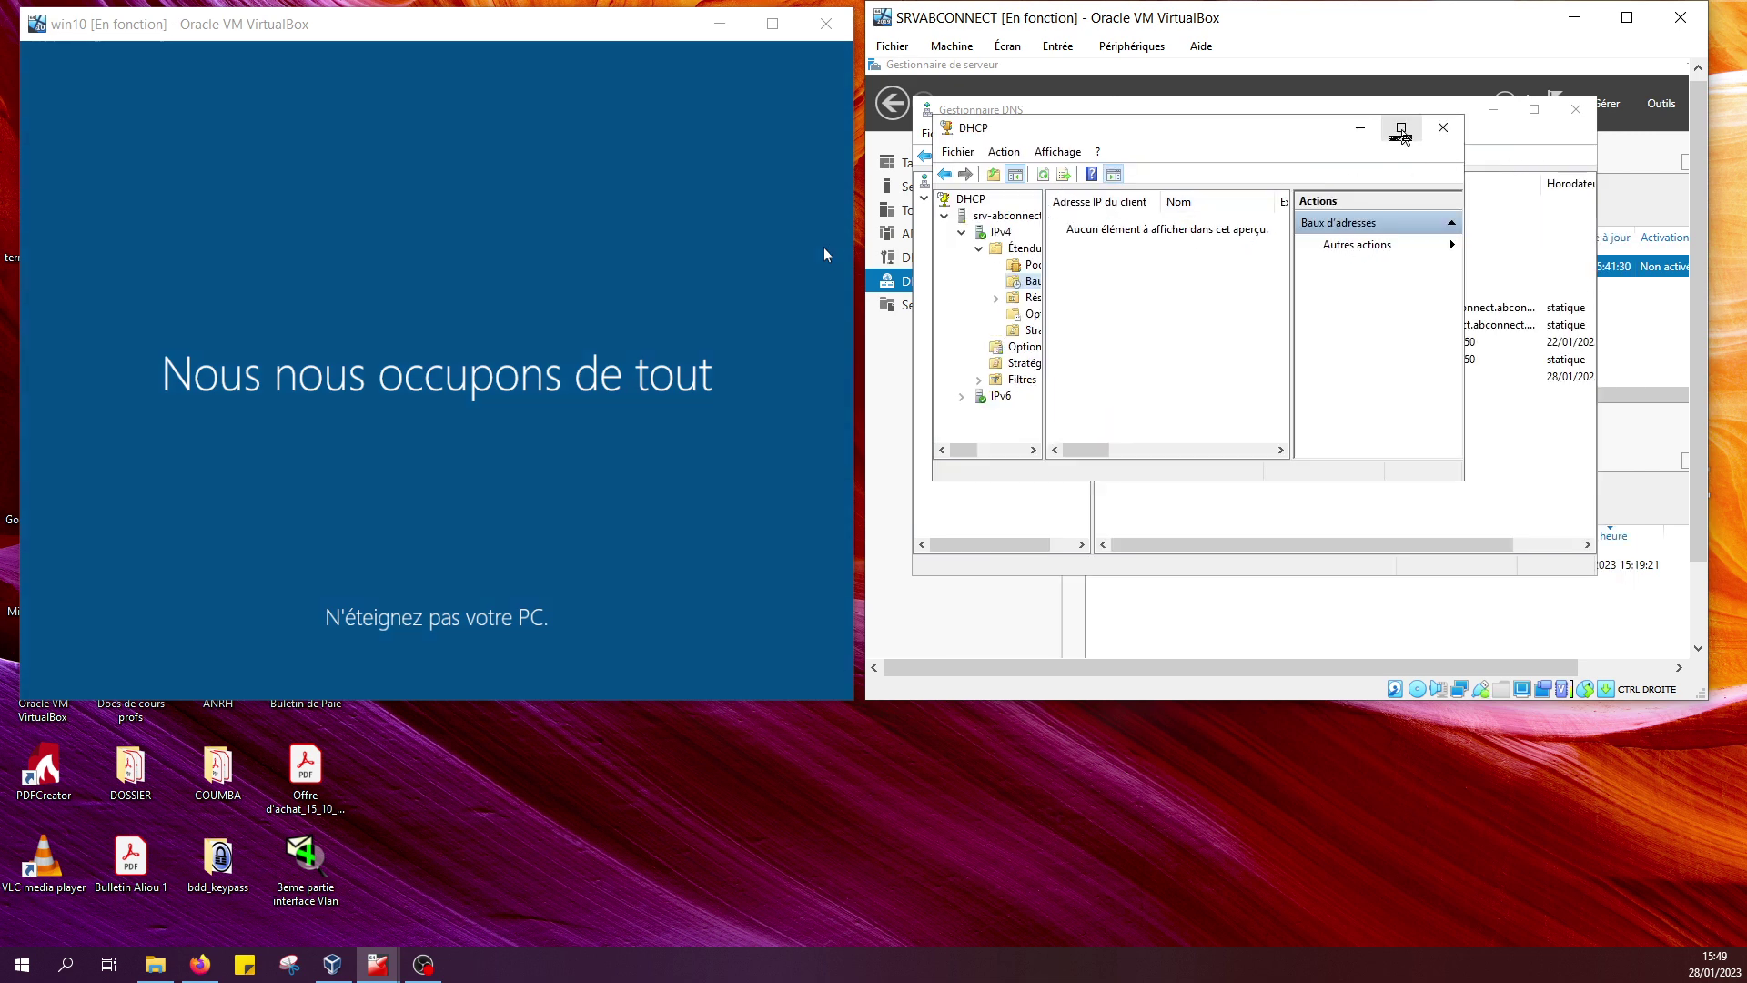
# Minimize the DHCP console and examine the win-10 host record in the ABCONNECT.LABO forward lookup zone.
pyautogui.click(1361, 128)
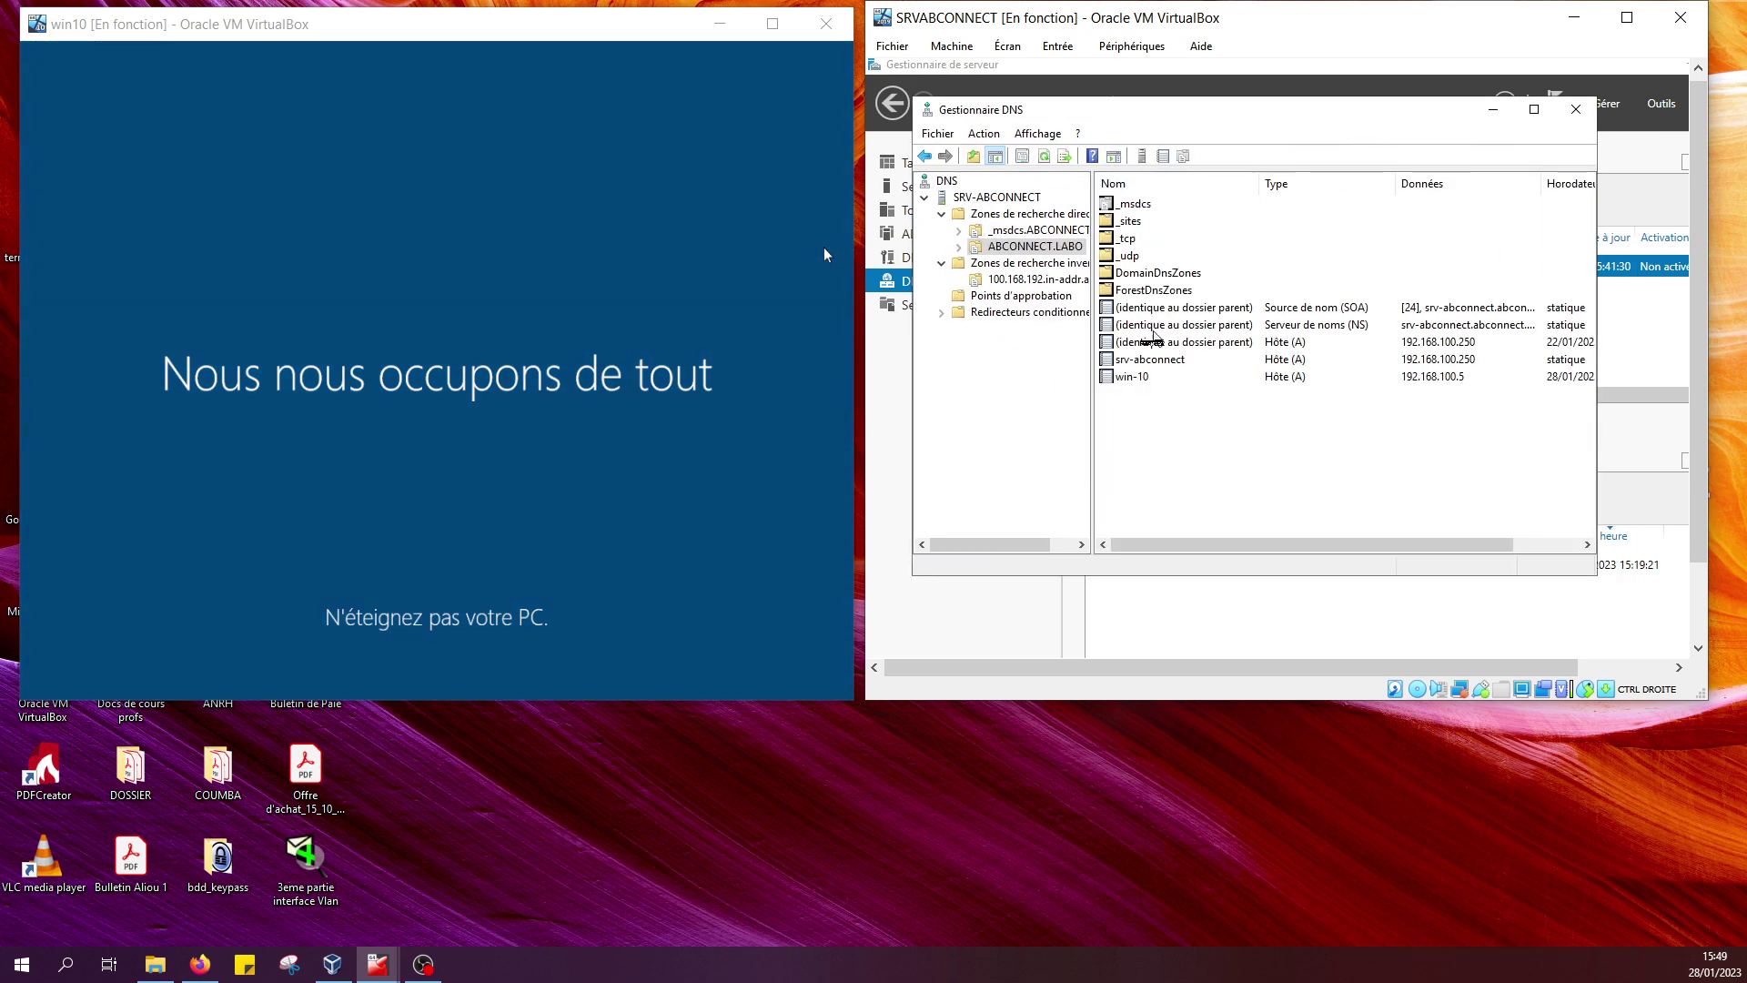
pyautogui.click(1137, 378)
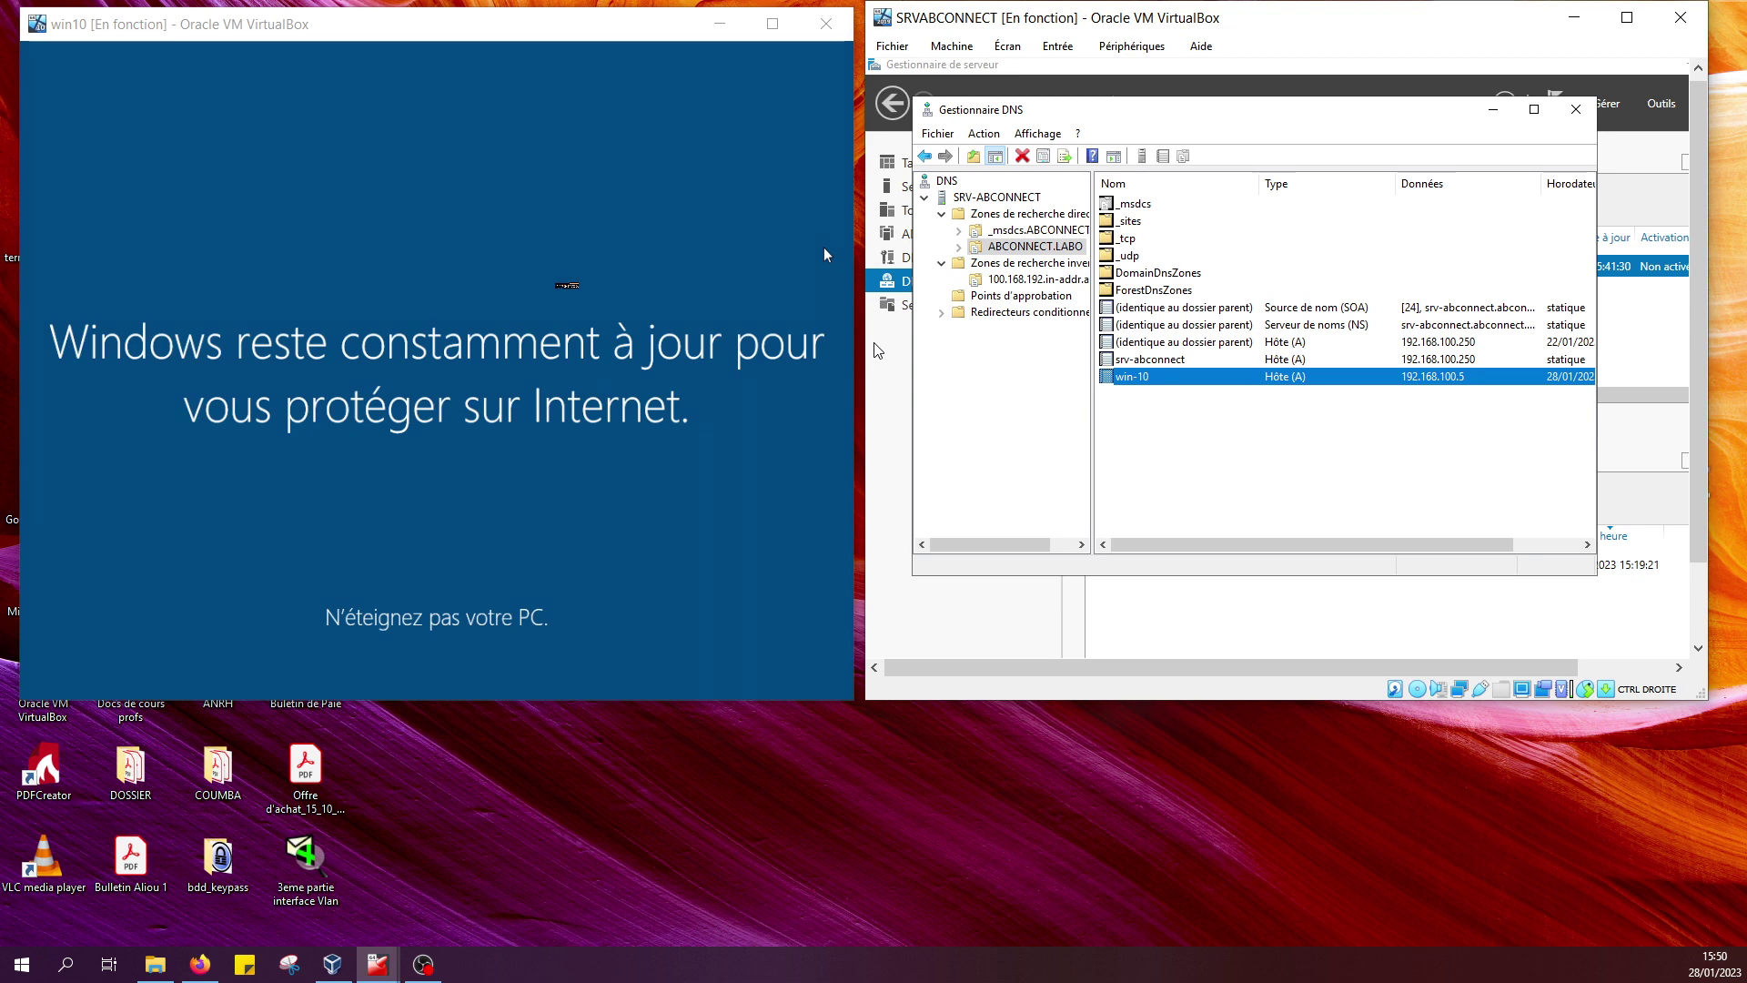
pyautogui.moveTo(567, 42); pyautogui.dragTo(560, 128)
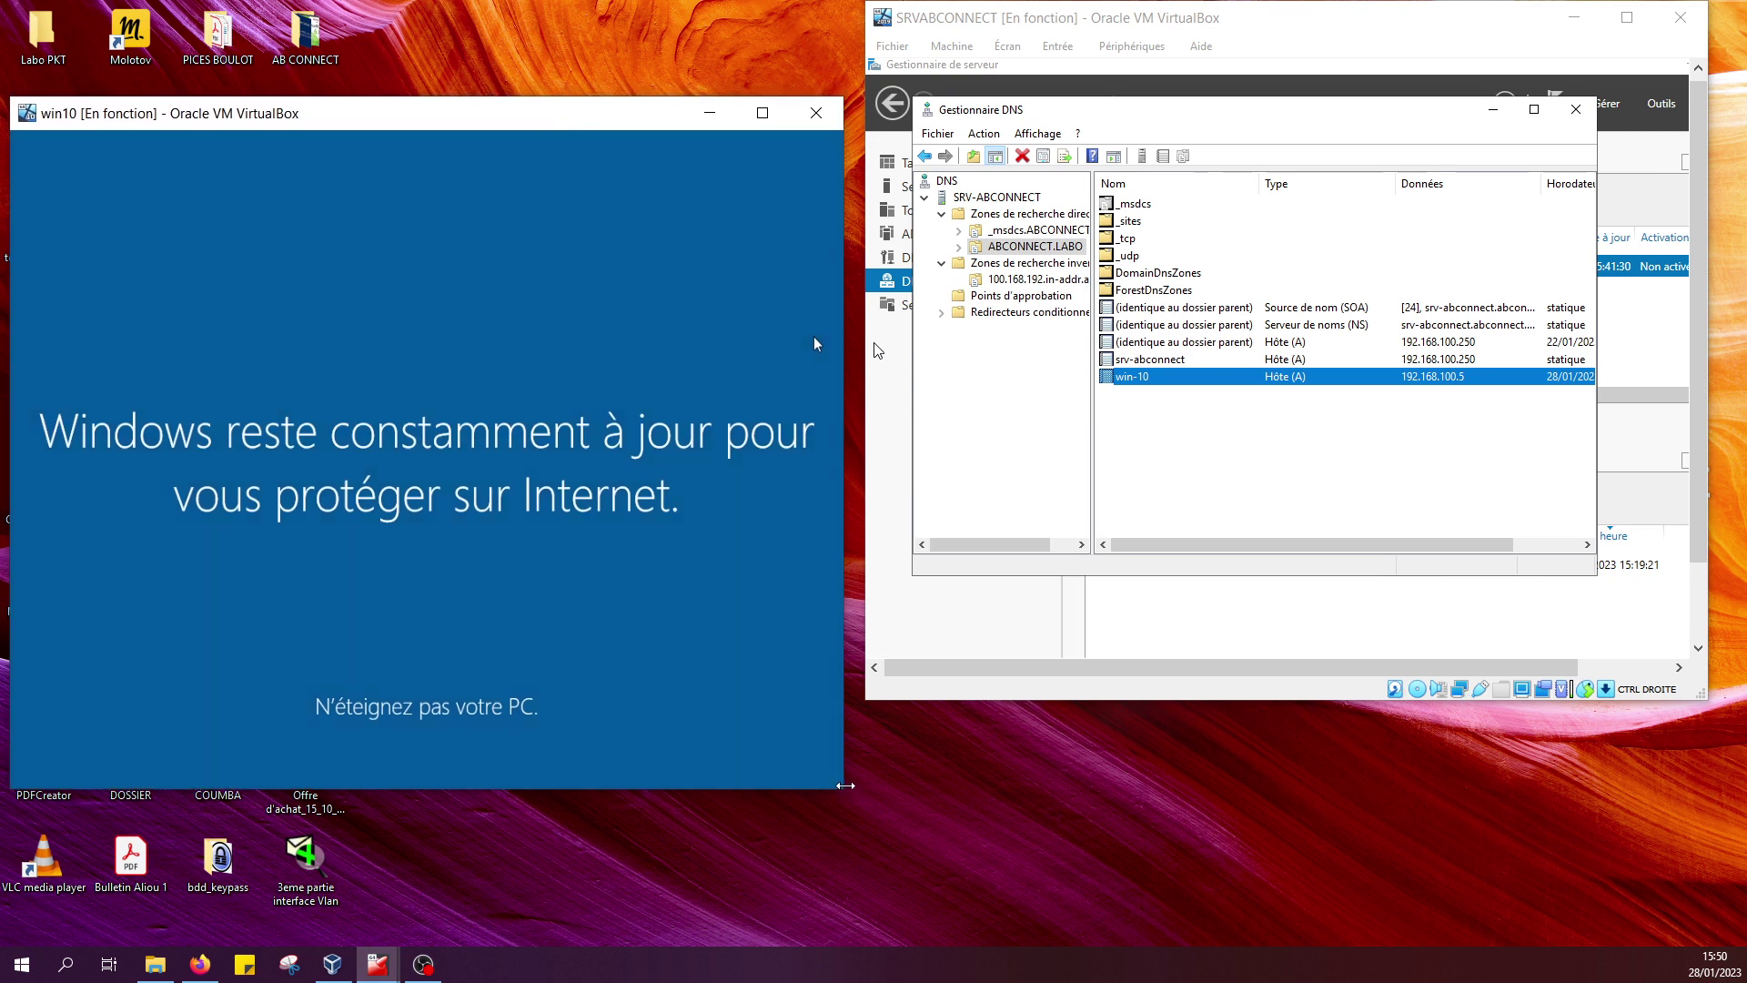
pyautogui.moveTo(839, 788); pyautogui.dragTo(840, 789)
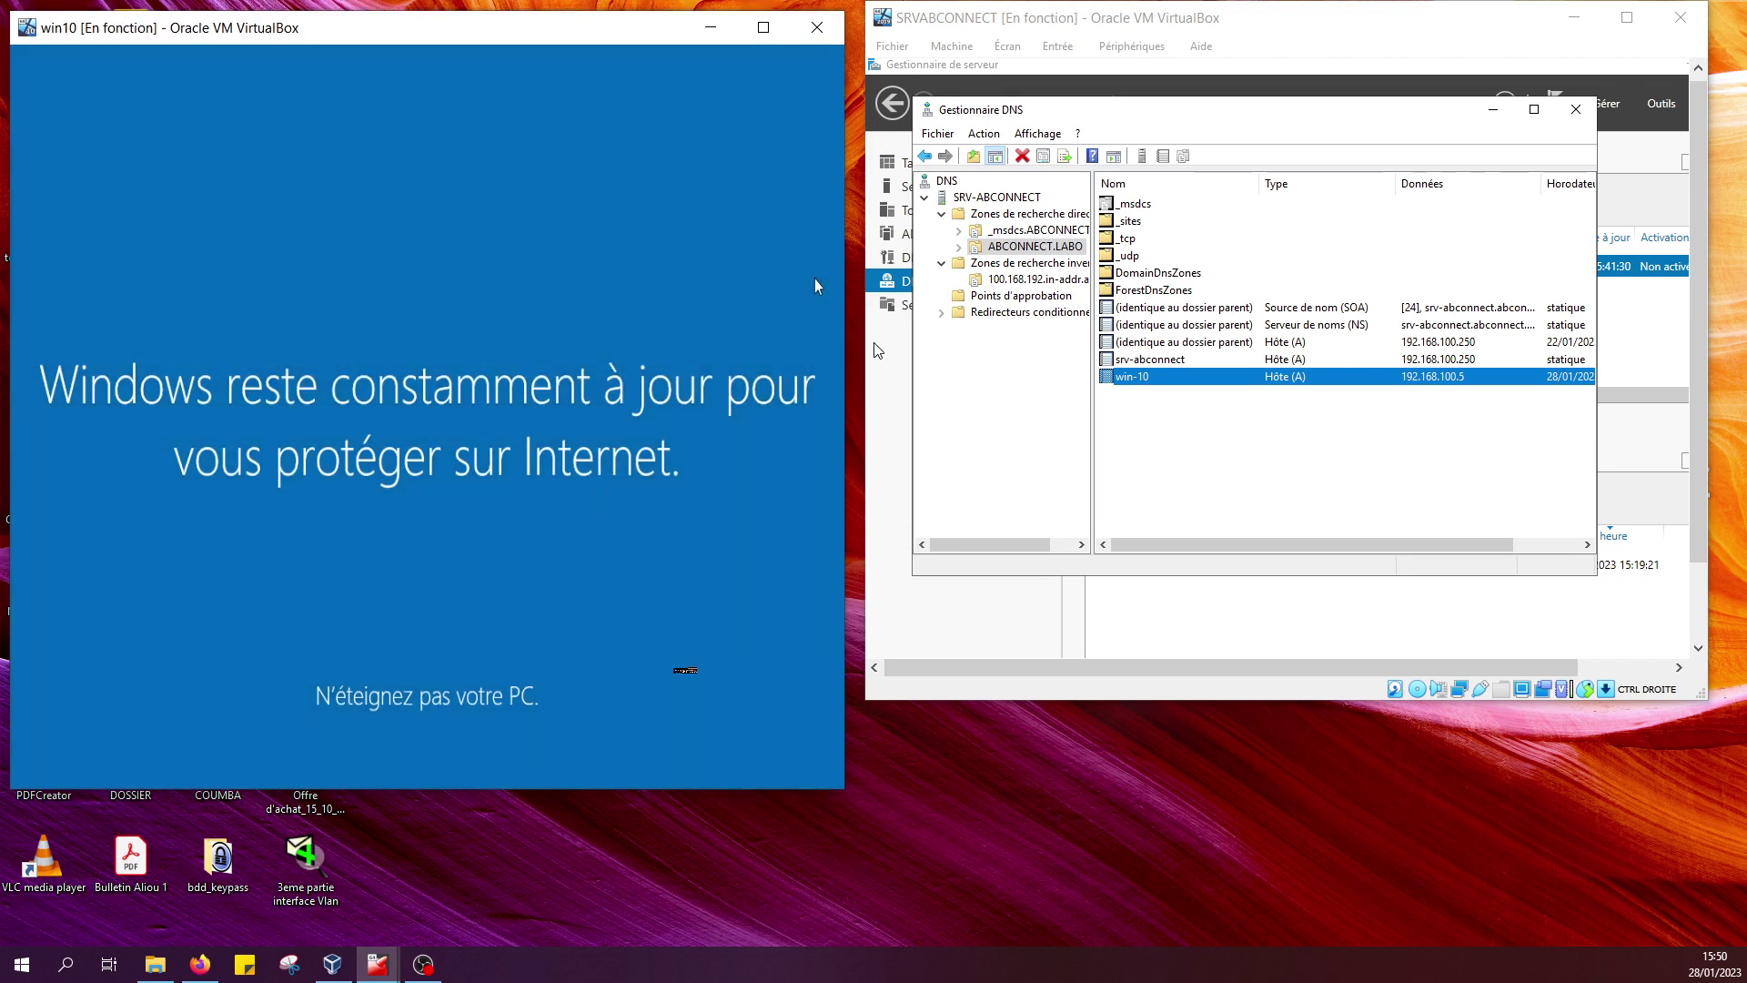
pyautogui.click(763, 27)
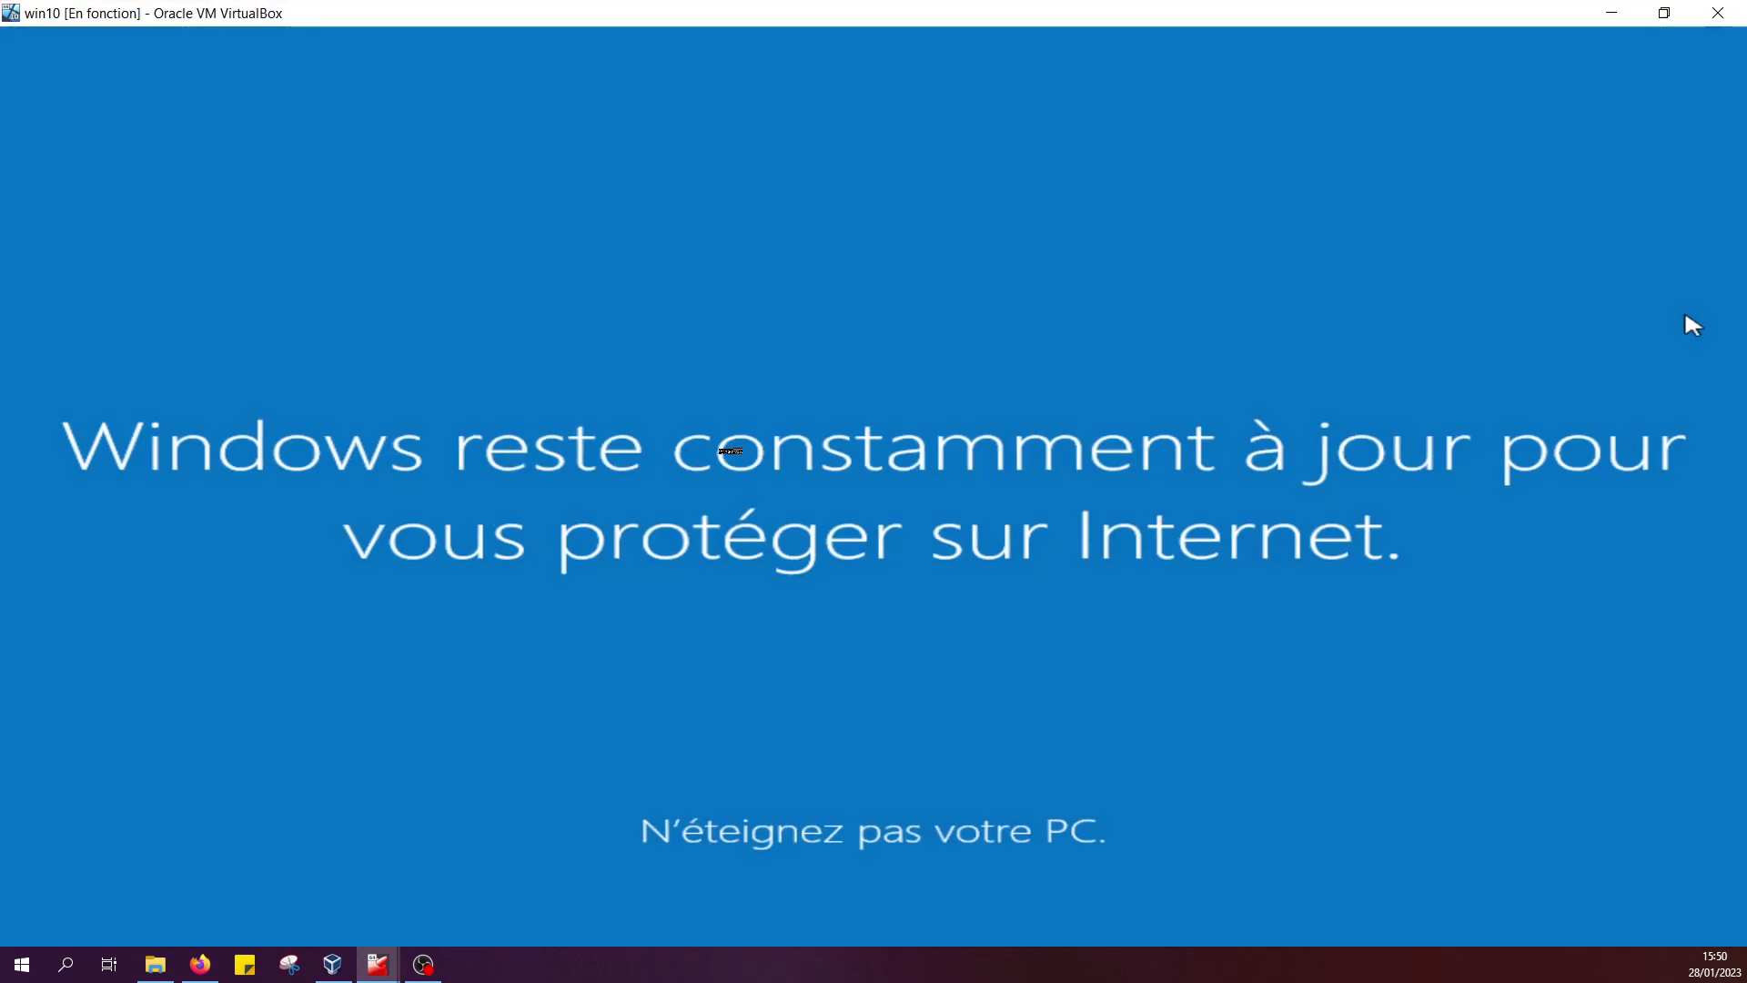
pyautogui.click(1659, 13)
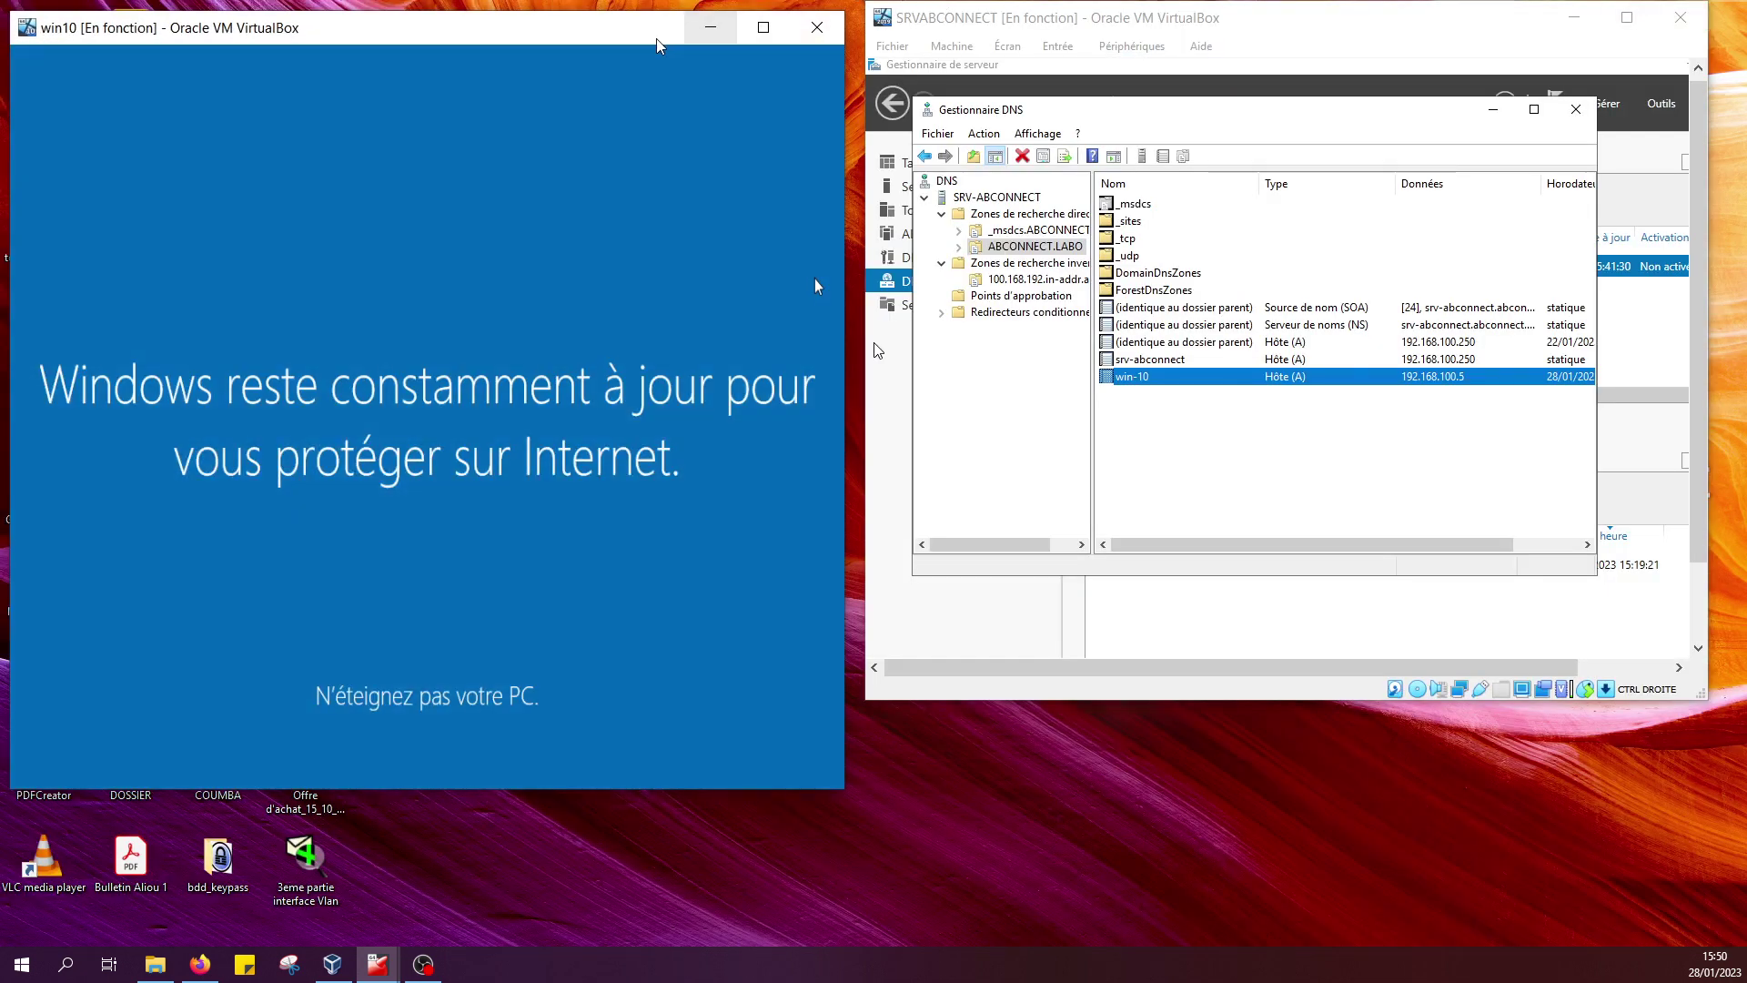
pyautogui.moveTo(548, 36); pyautogui.dragTo(907, 116)
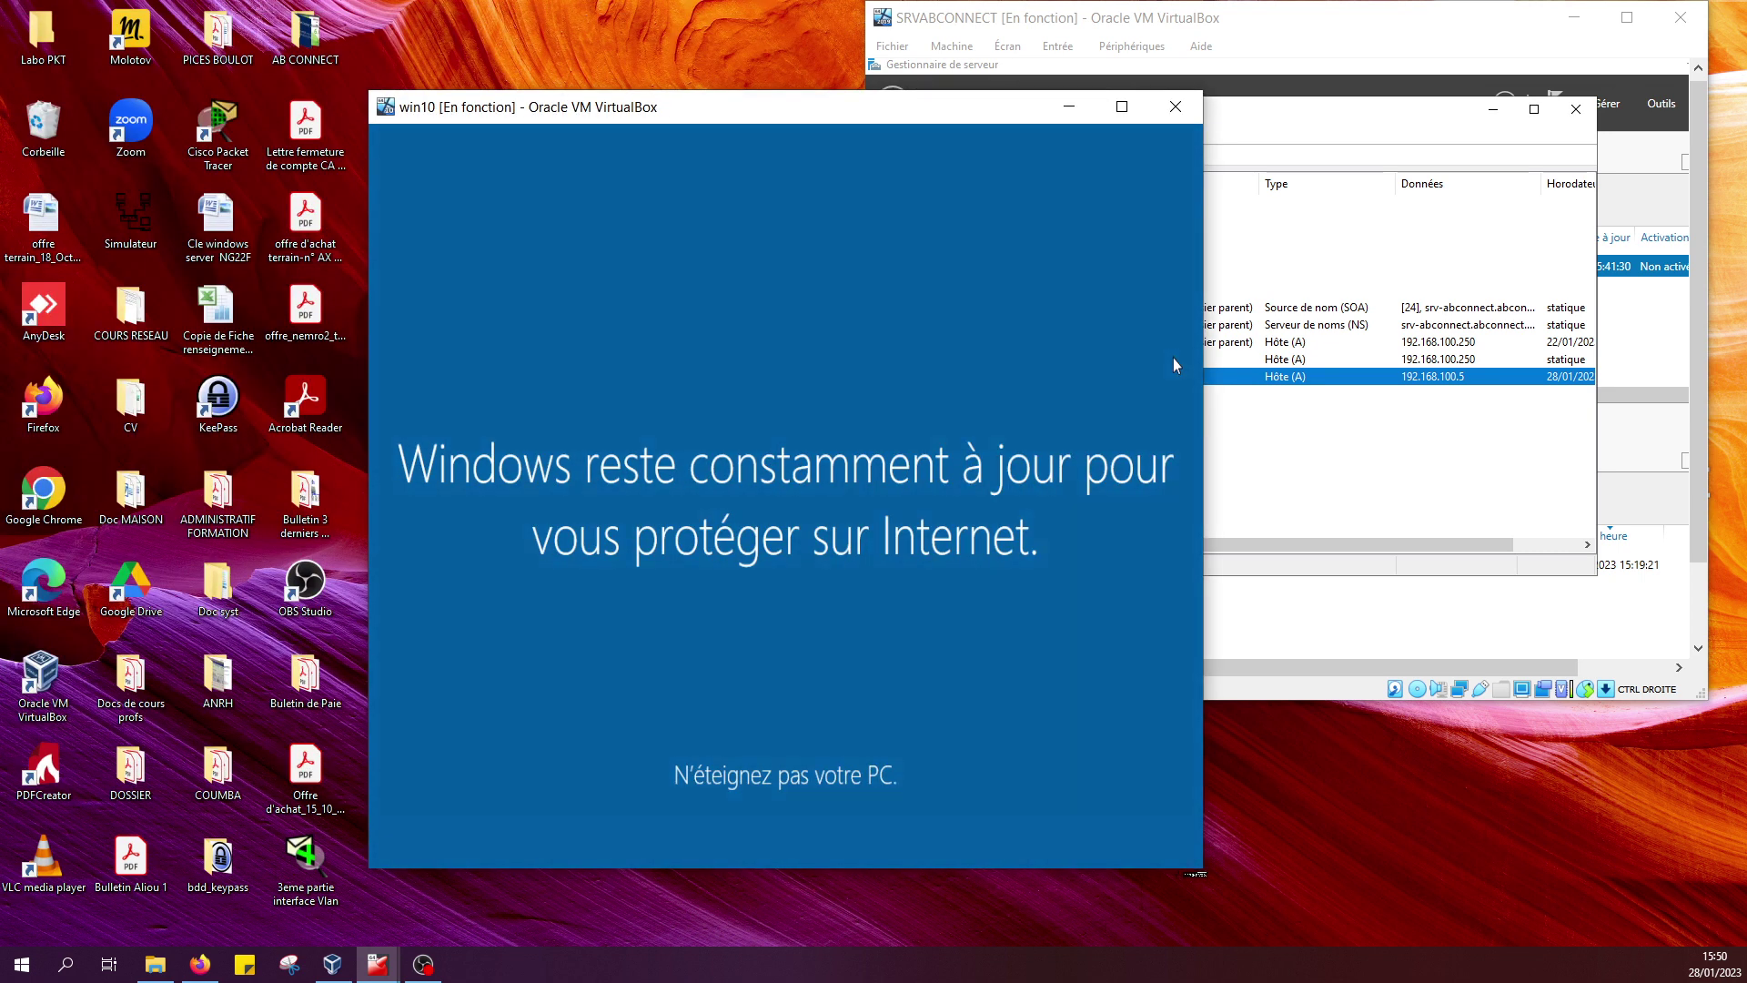
pyautogui.moveTo(1204, 865); pyautogui.dragTo(1111, 866)
# Maximize the win10 virtual machine window and search its Windows desktop for cmd.
pyautogui.click(1029, 106)
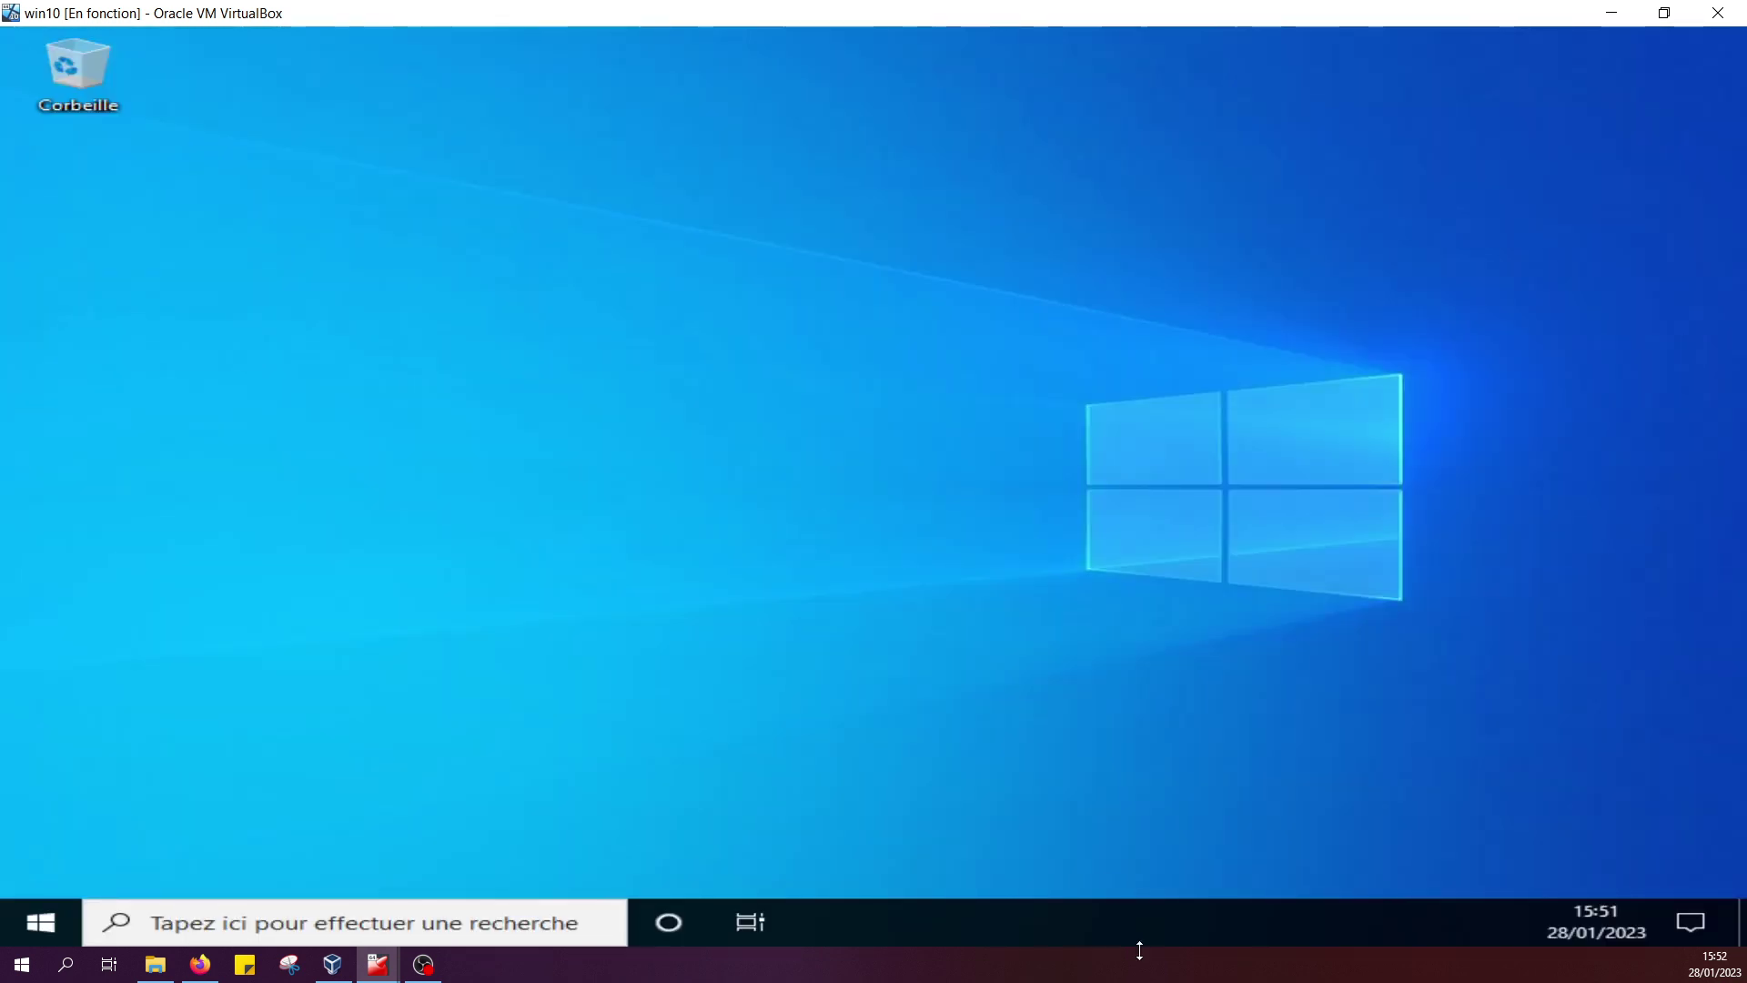
pyautogui.click(441, 923)
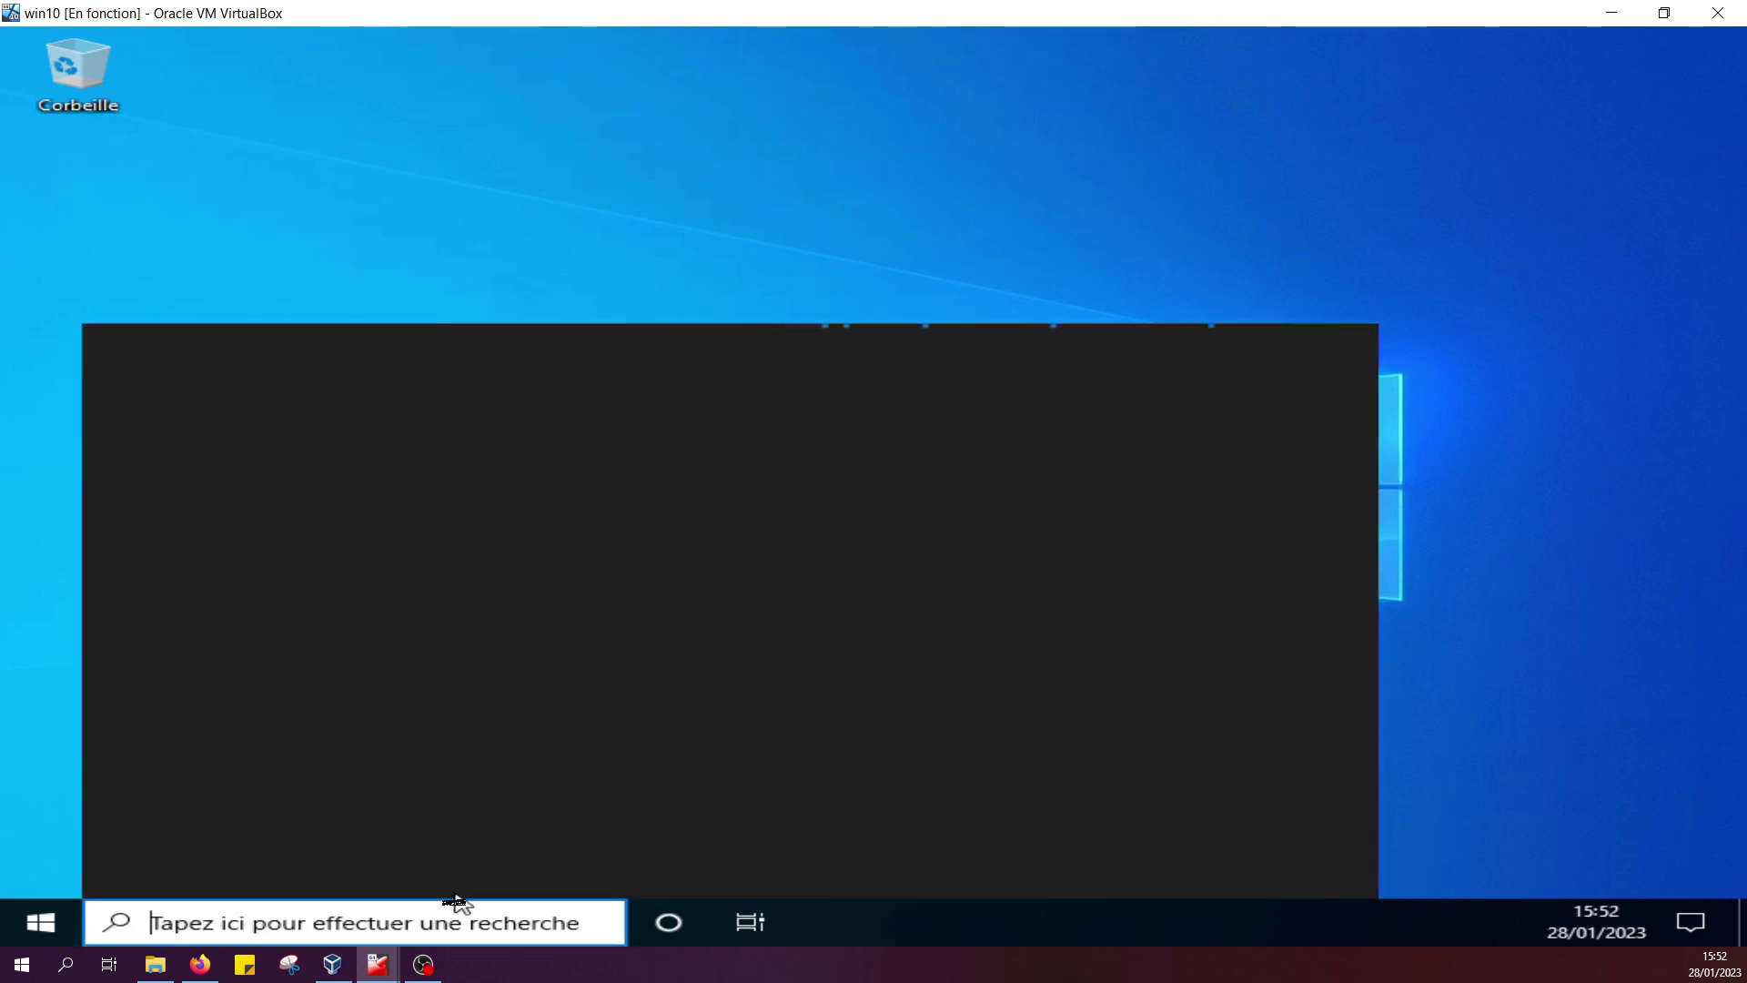
pyautogui.write('dmd')
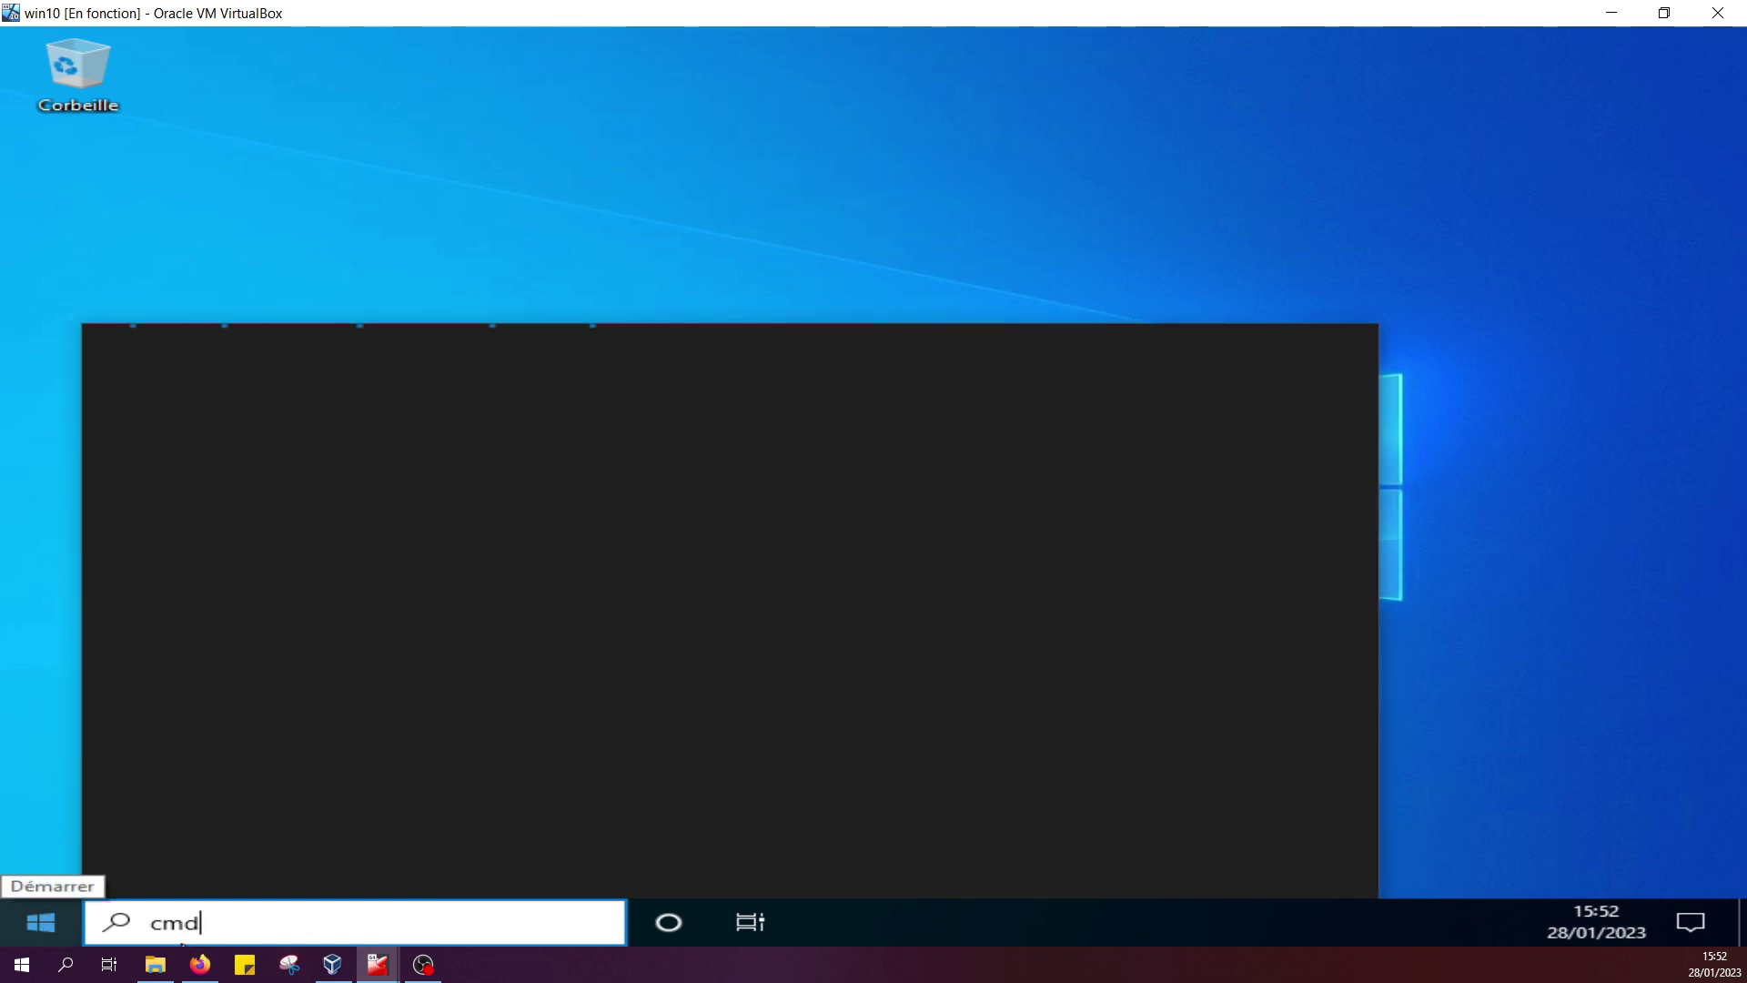